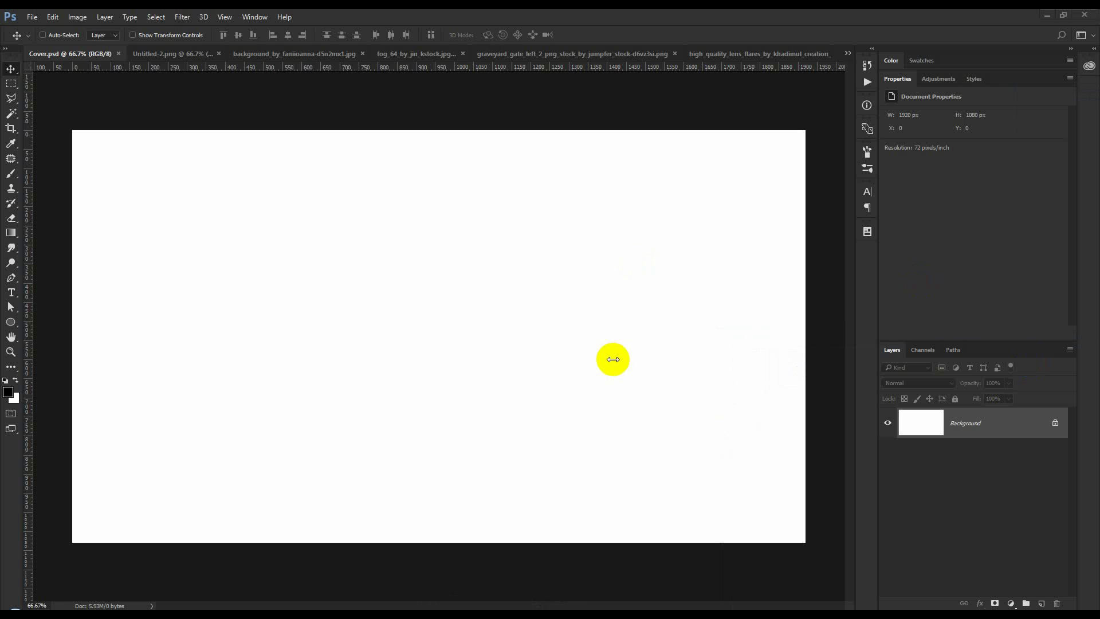
Step: Add a Solid Color fill layer in dark grey #5f5f5f above the white background
scroll(552, 337, "up", 1)
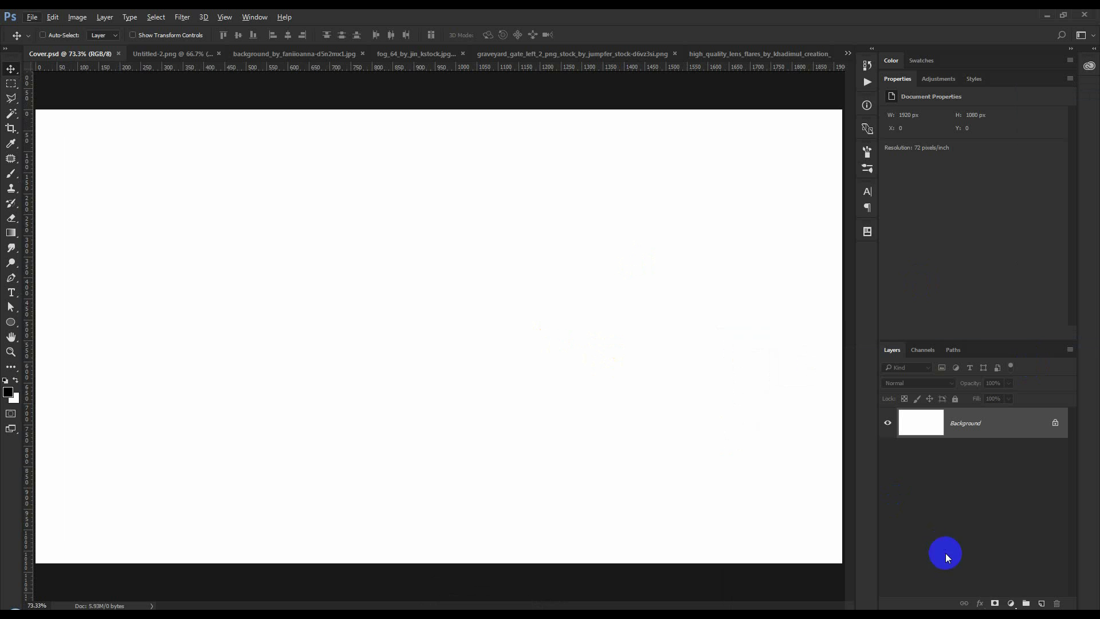
left_click(1012, 604)
left_click(596, 245)
scroll(595, 249, "down", 1)
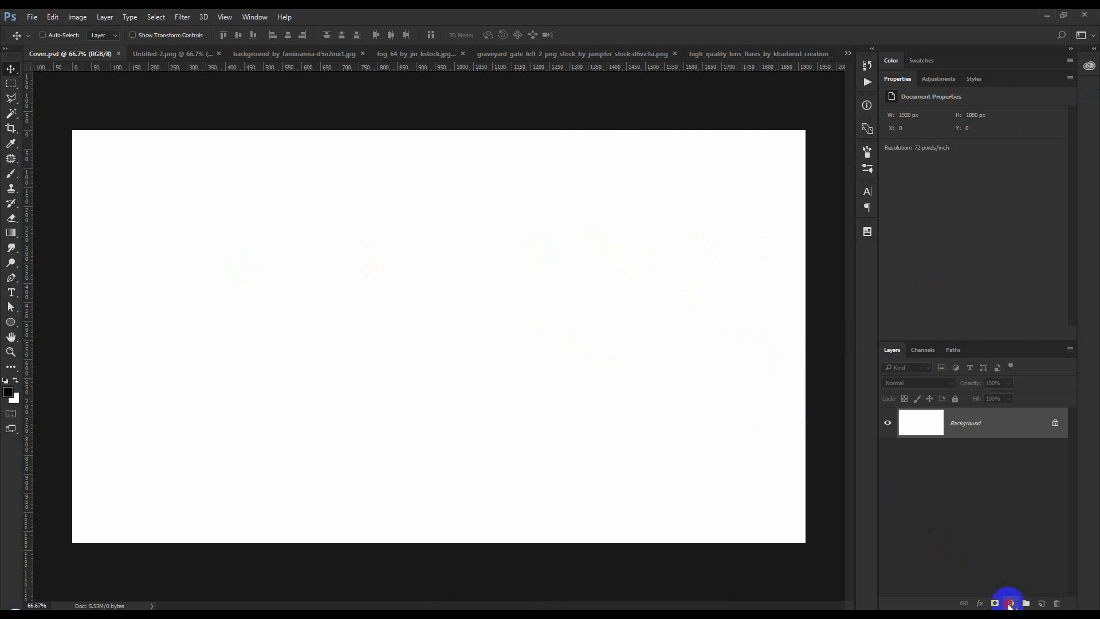
left_click(1010, 604)
left_click(1026, 356)
left_click_drag(810, 157, 963, 74)
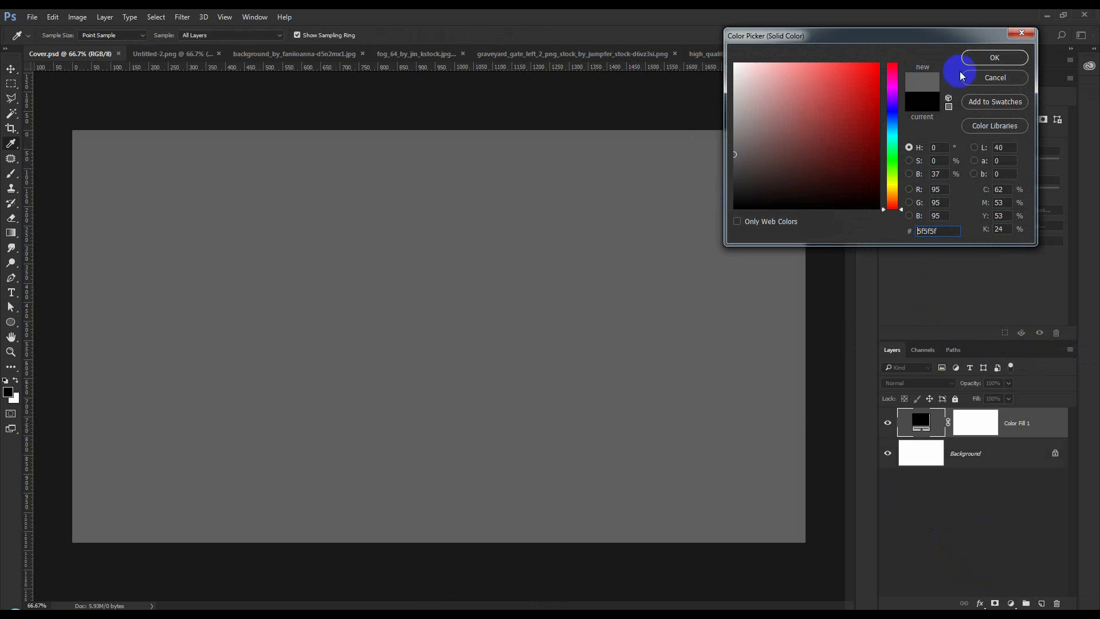
left_click(997, 58)
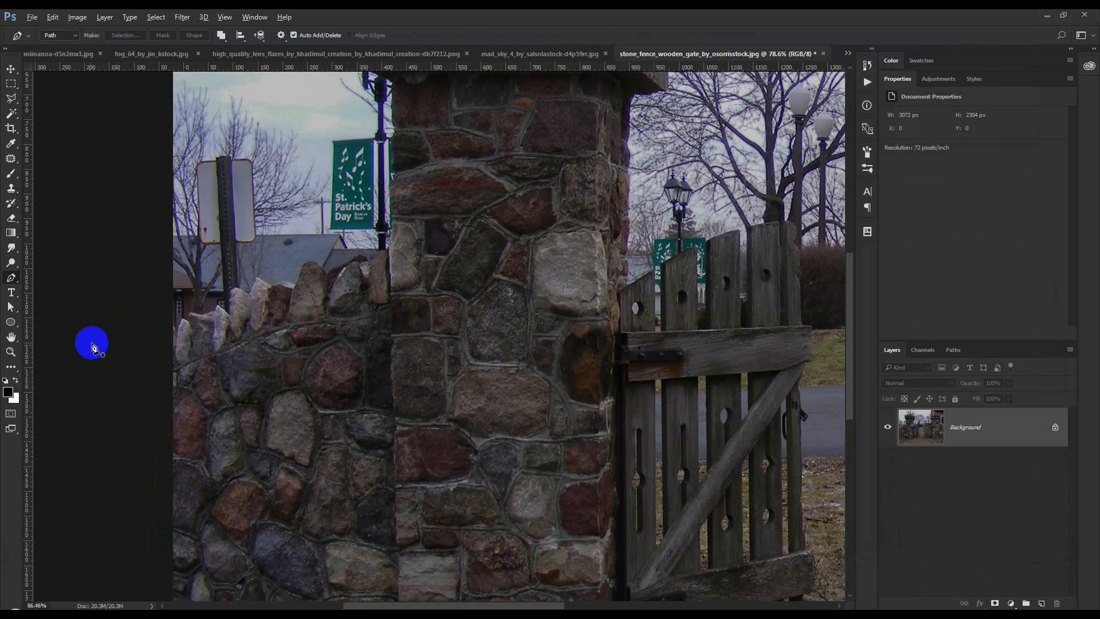
Step: Compare the masked gate cut-out with the original photo in the stone fence document
left_click_drag(91, 341, 282, 376)
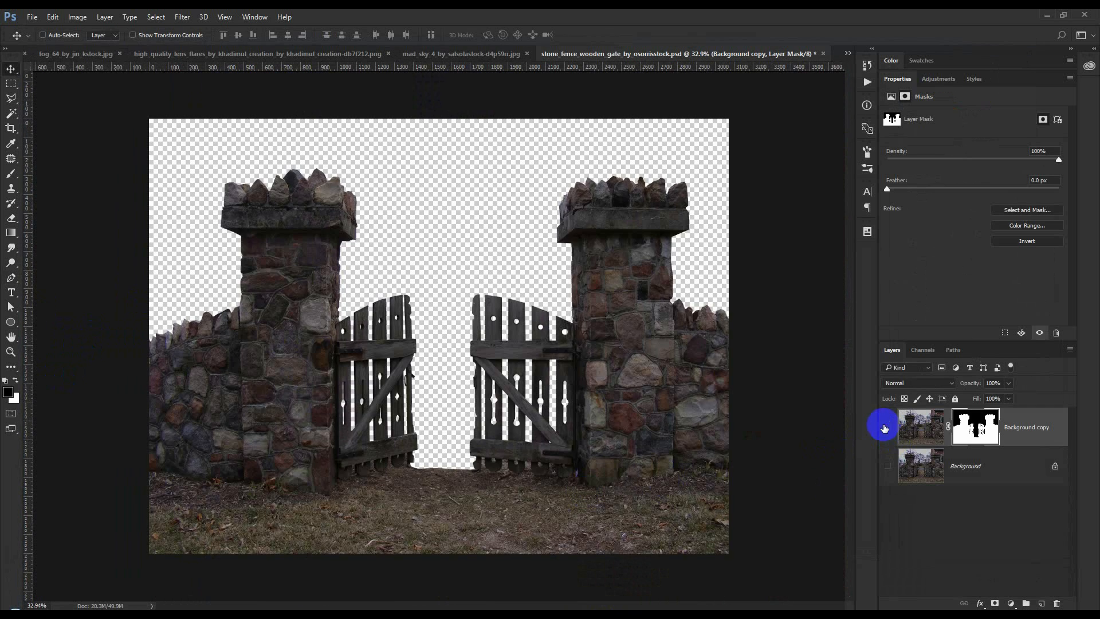
left_click(885, 429)
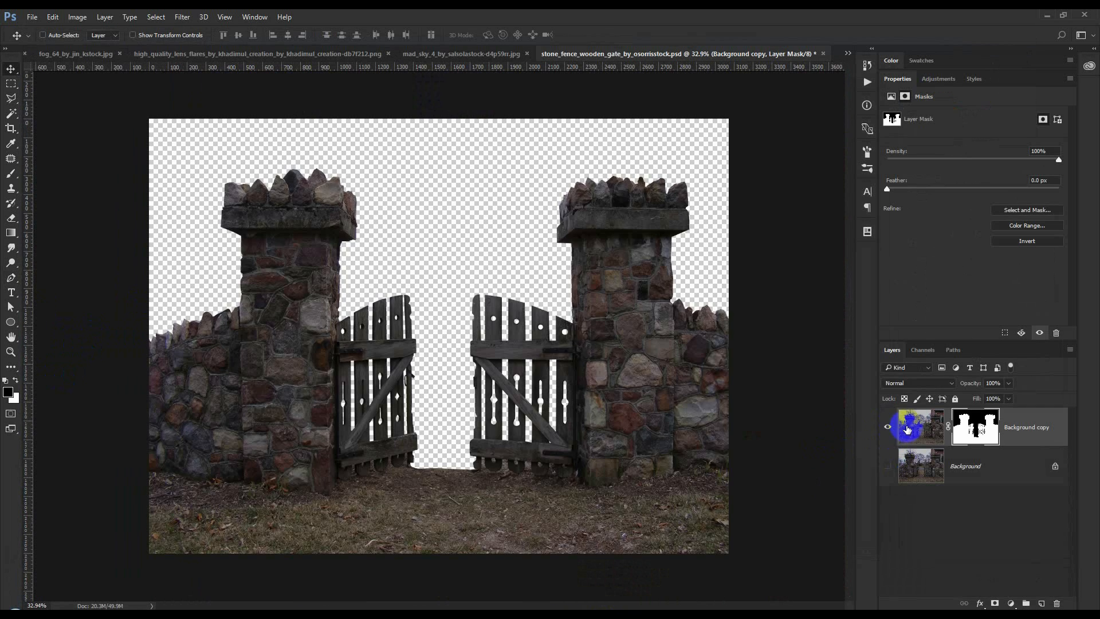
left_click(888, 428)
left_click(889, 467)
left_click(889, 467)
left_click(889, 467)
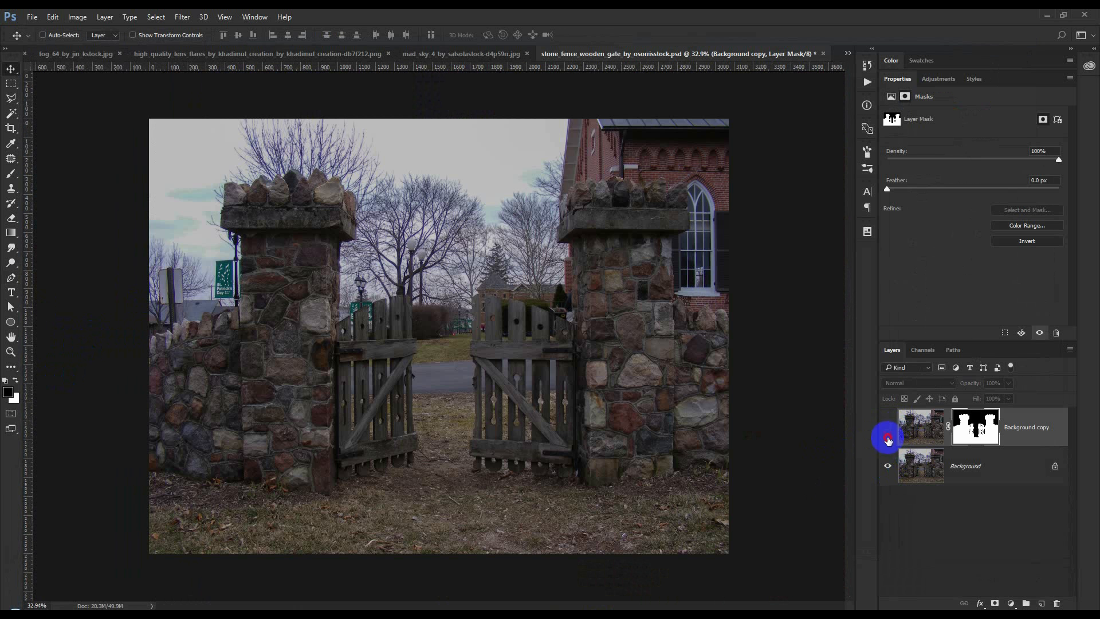
Step: Copy the masked gate layer and the original photo layer together into Cover.psd
left_click(926, 471, "shift")
left_click_drag(574, 370, 140, 179)
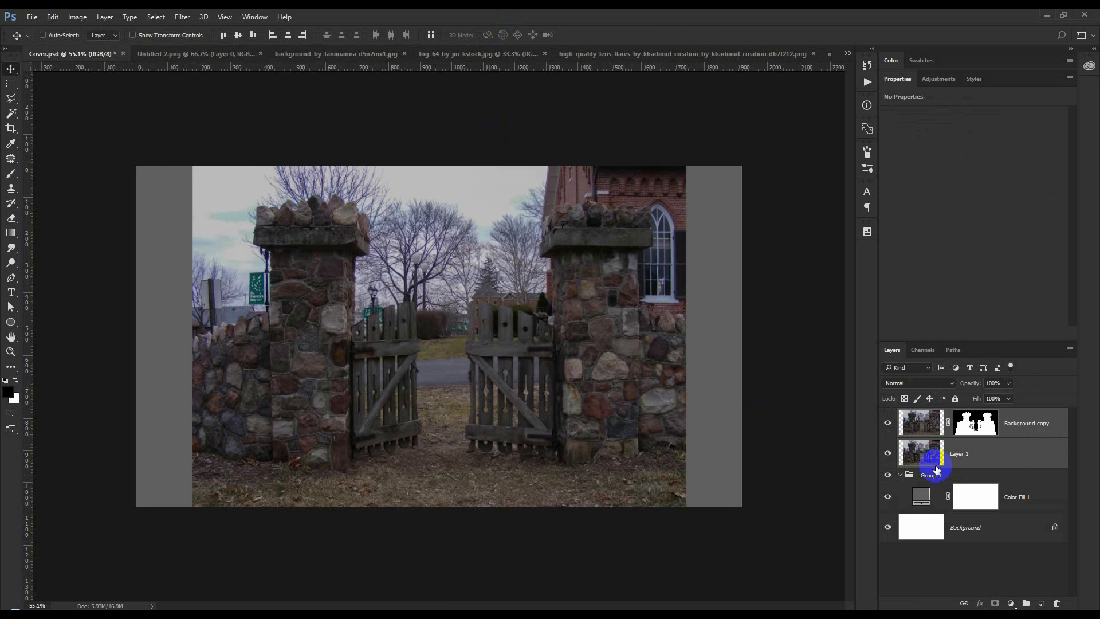
Step: Ungroup Group 1 and hide the unmasked gate photo, Layer 1
left_click(939, 475)
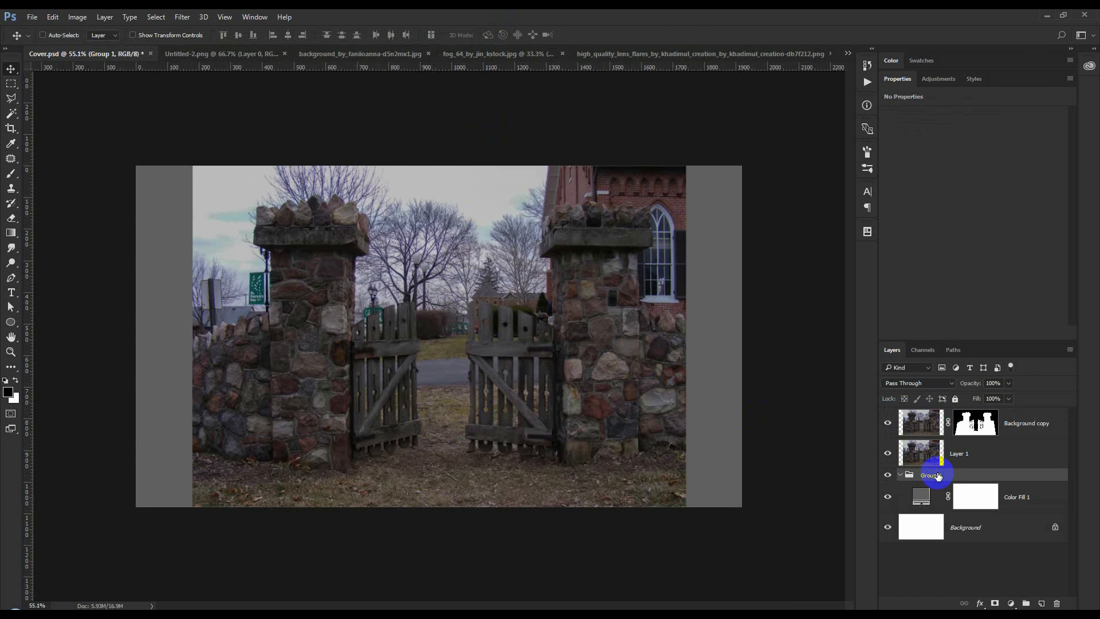
key("ctrl+shift+g")
left_click(974, 451)
left_click(887, 454)
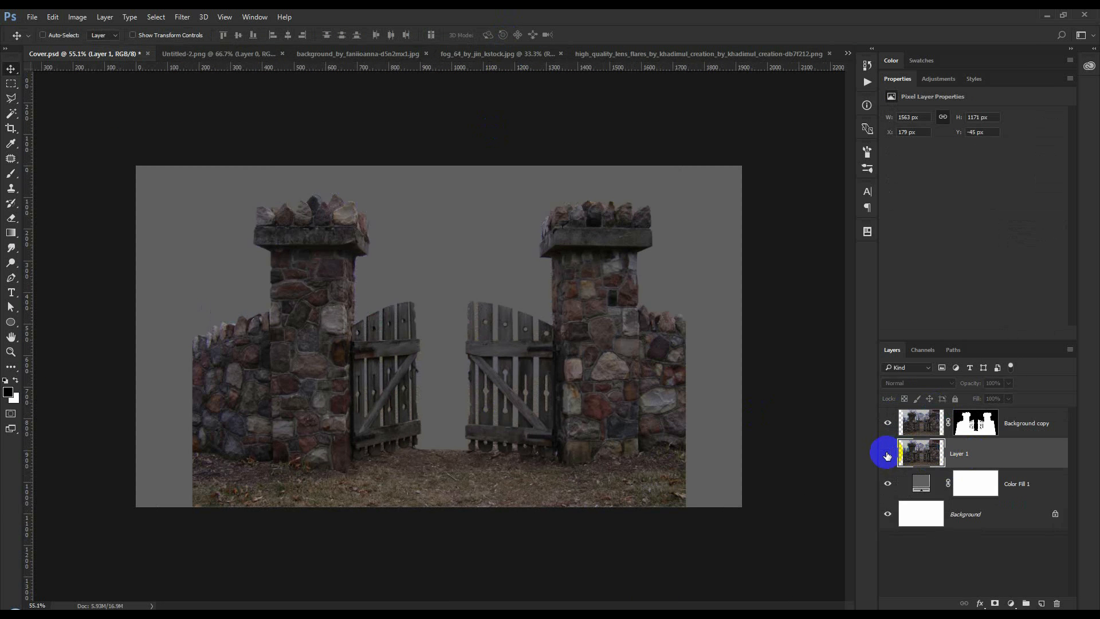
Step: Select both gate layers and add a horizontal guide along the base of the gate pillars
scroll(512, 368, "up", 1)
left_click(999, 437, "shift")
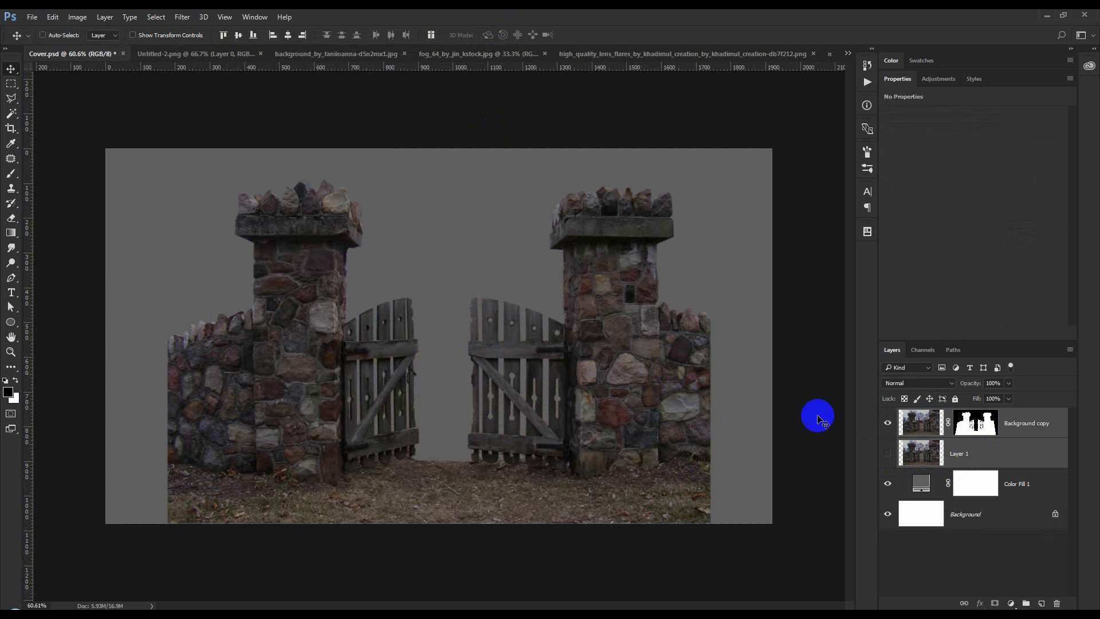
left_click_drag(649, 70, 697, 463)
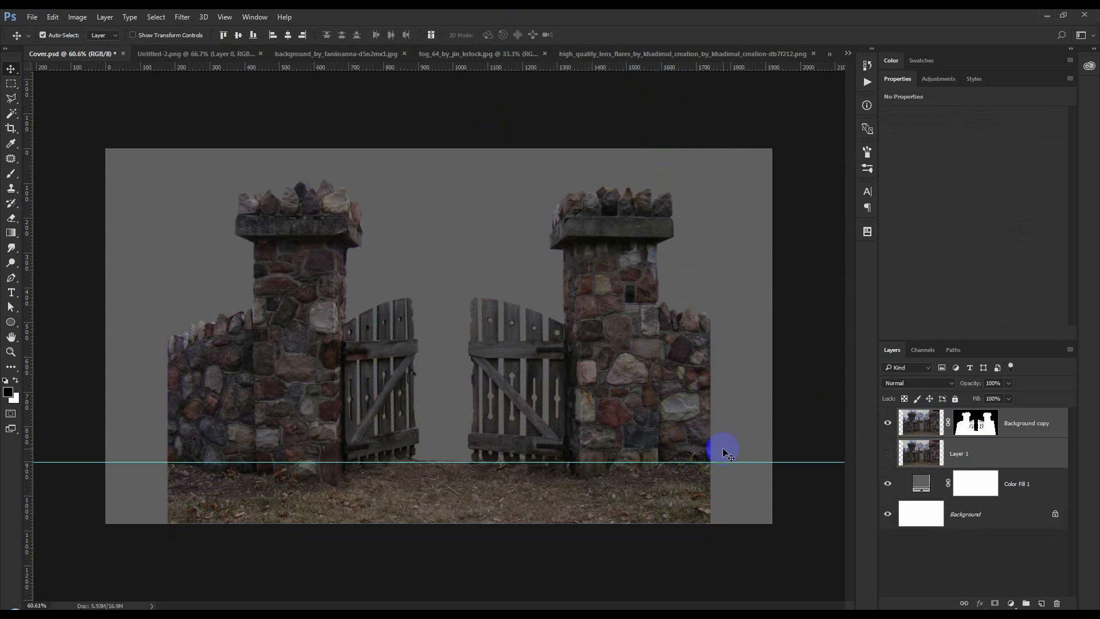
Step: Rotate both gate layers by 0.44° and reduce their height to 92.34% to level the gate with the guide
key("ctrl+t")
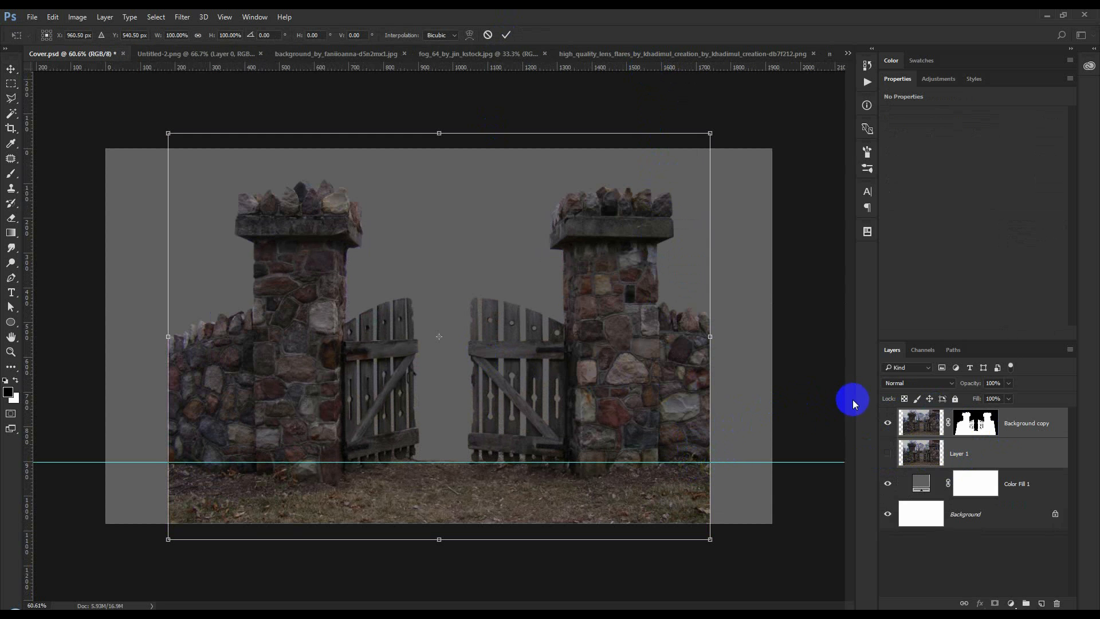
left_click_drag(810, 344, 822, 352)
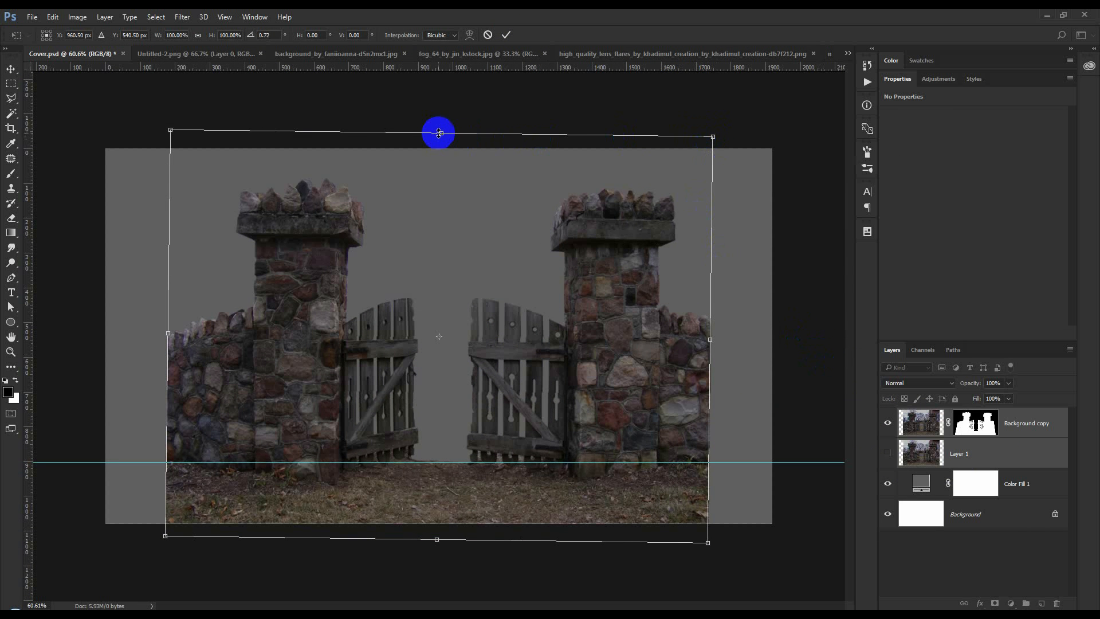
left_click_drag(439, 133, 442, 150)
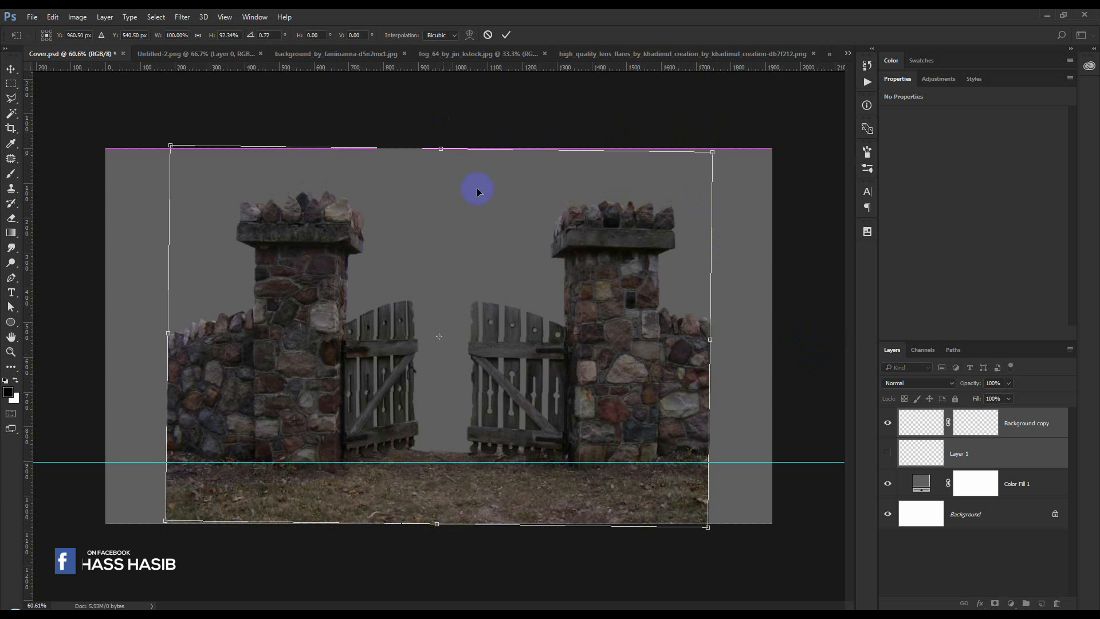
left_click_drag(796, 334, 797, 337)
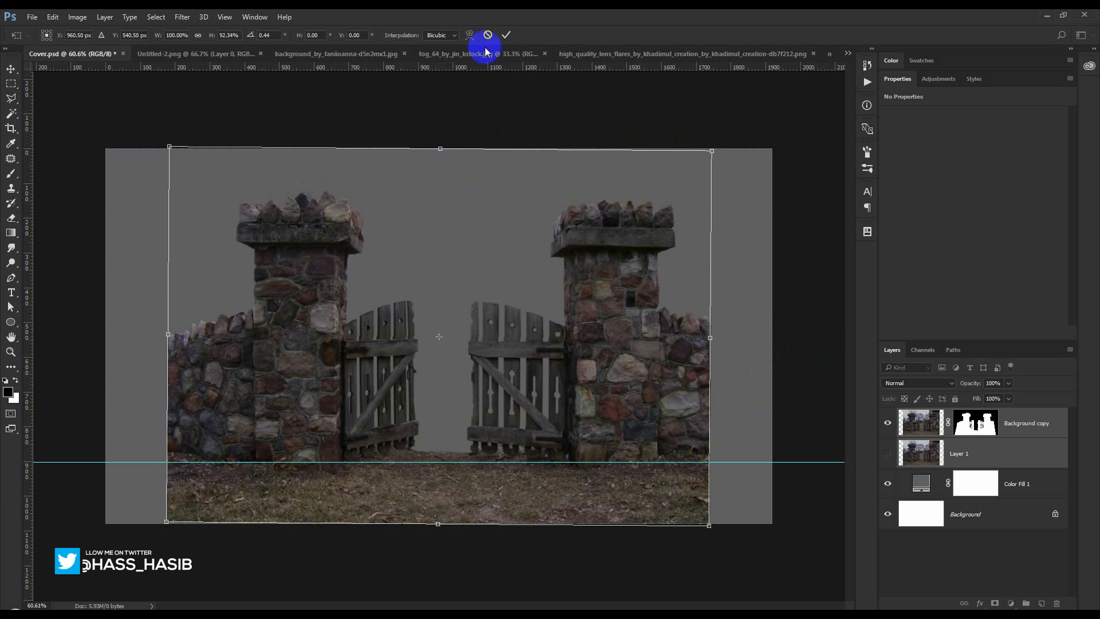
left_click(507, 35)
key("ctrl+plus")
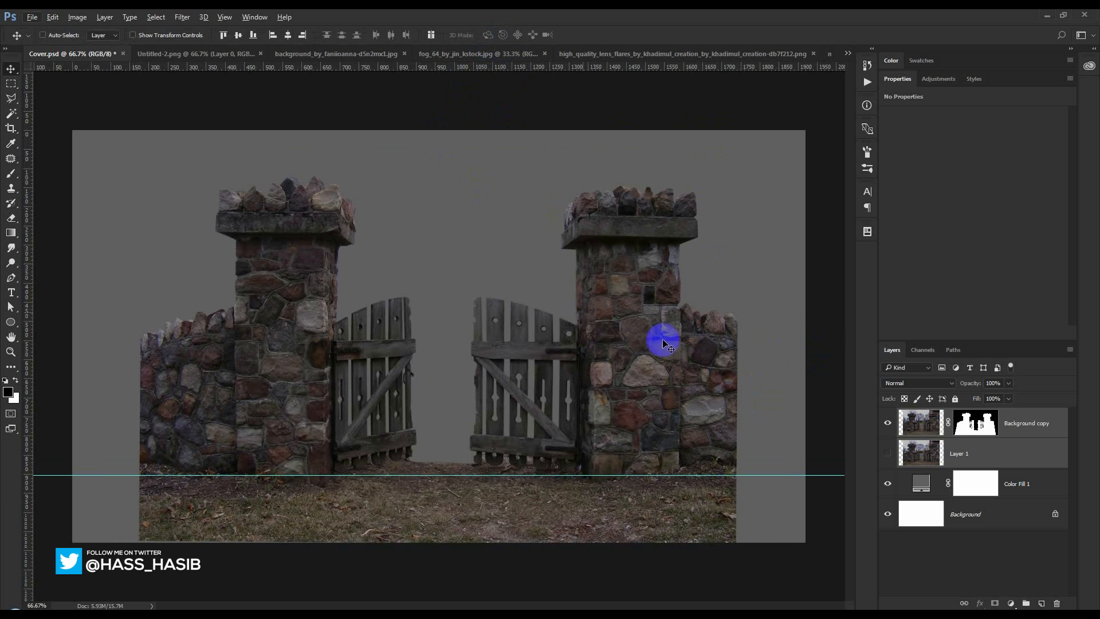
Step: Select only the masked gate layer and remove the horizontal guide
left_click(1026, 423)
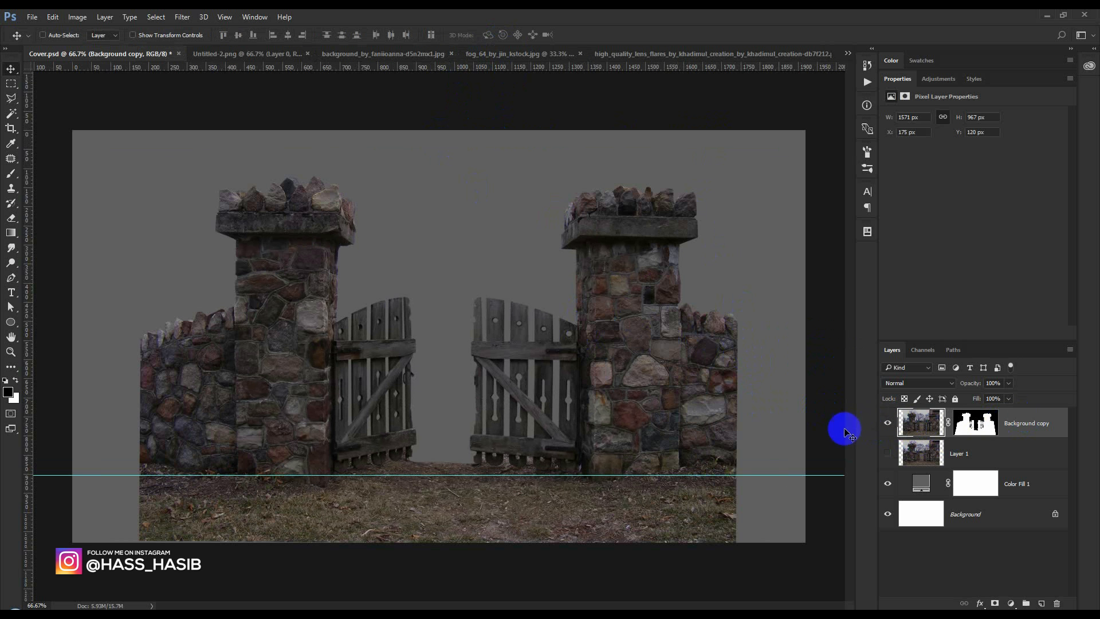
scroll(721, 462, "up", 2)
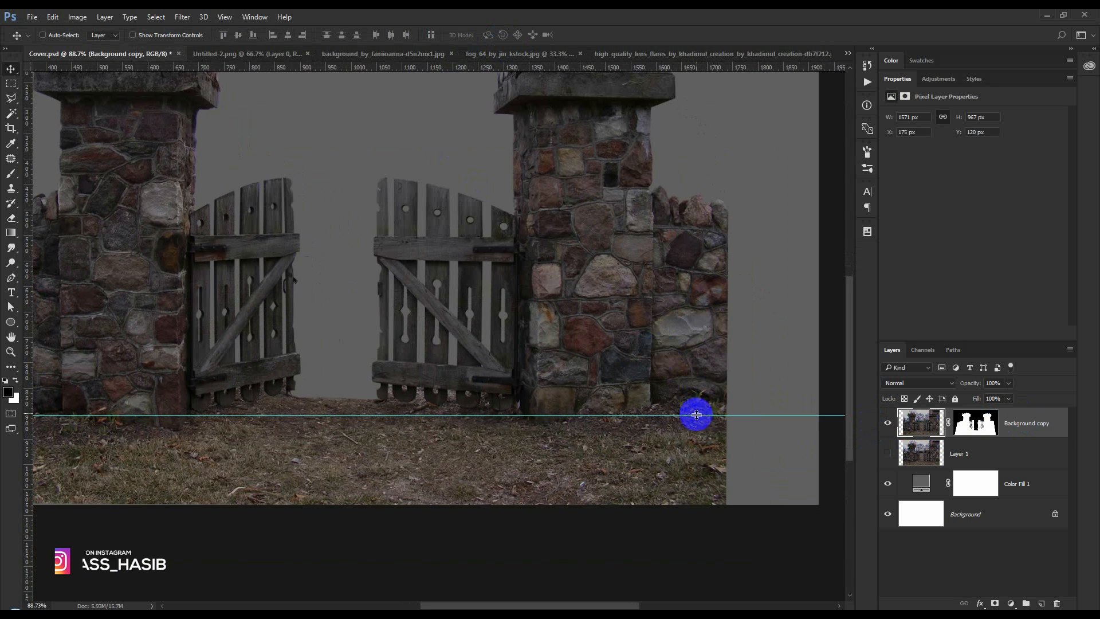
left_click_drag(697, 412, 711, 398)
left_click_drag(678, 11, 676, 14)
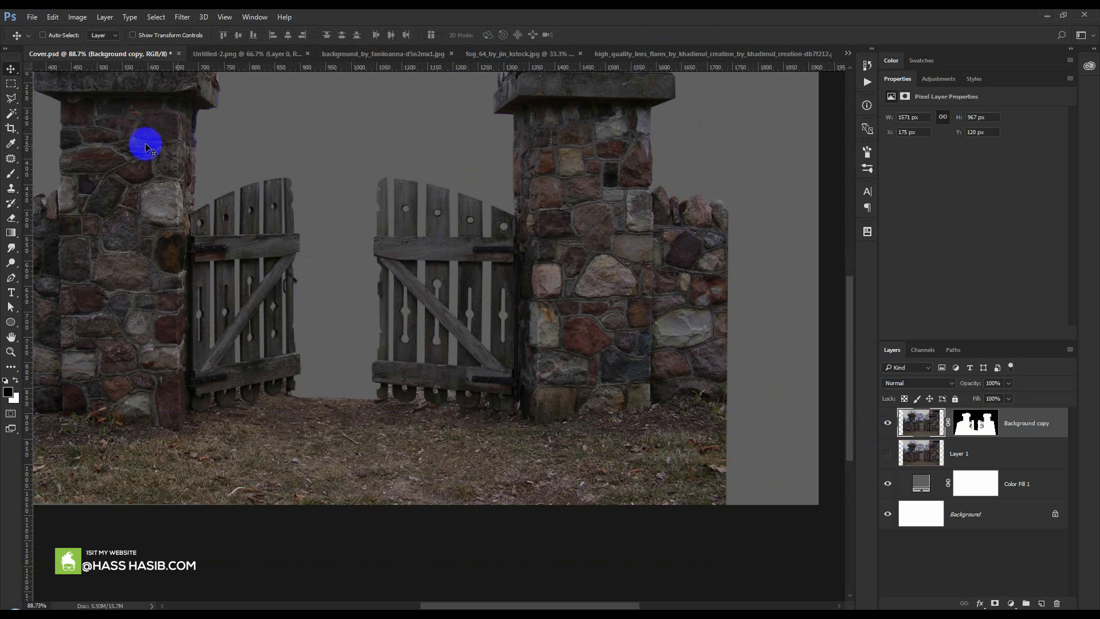
left_click_drag(10, 102, 39, 102)
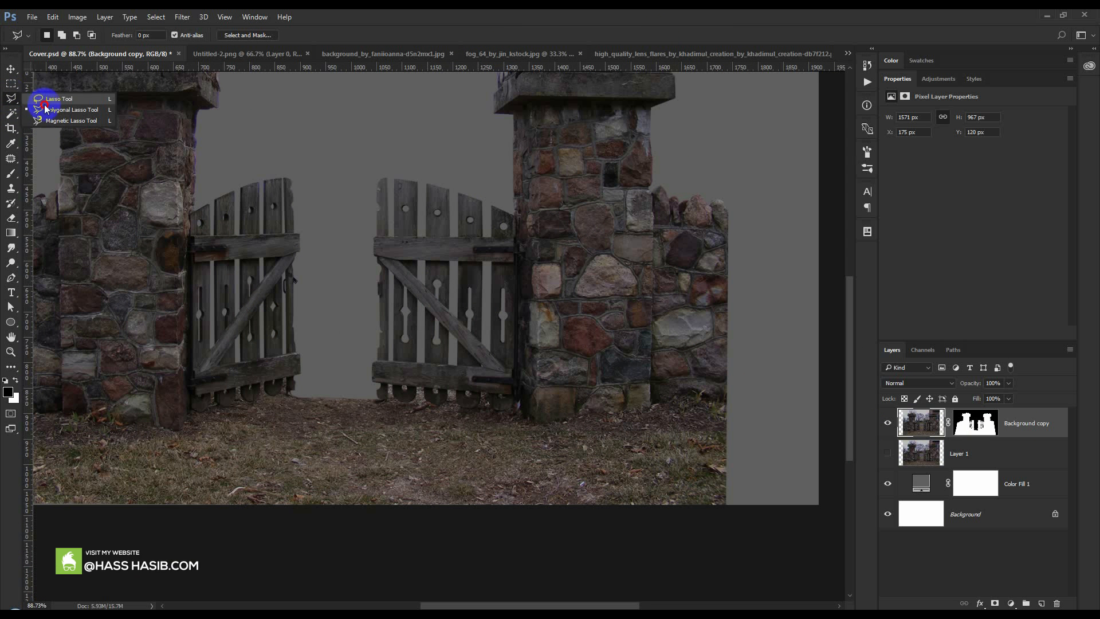
left_click(46, 108)
left_click_drag(126, 177, 469, 192)
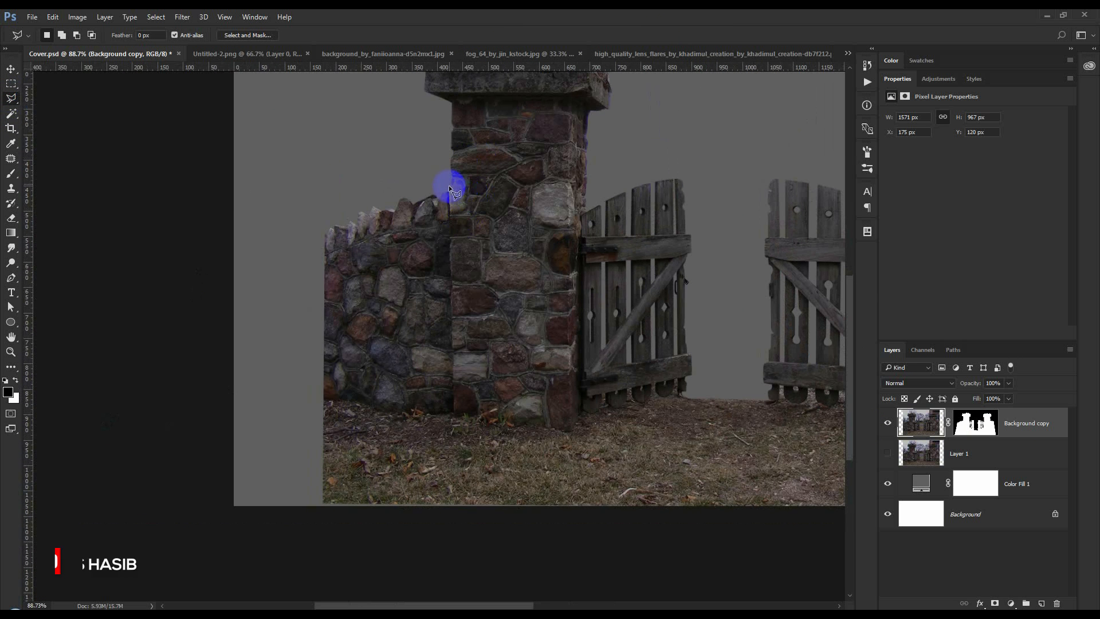
left_click(450, 185)
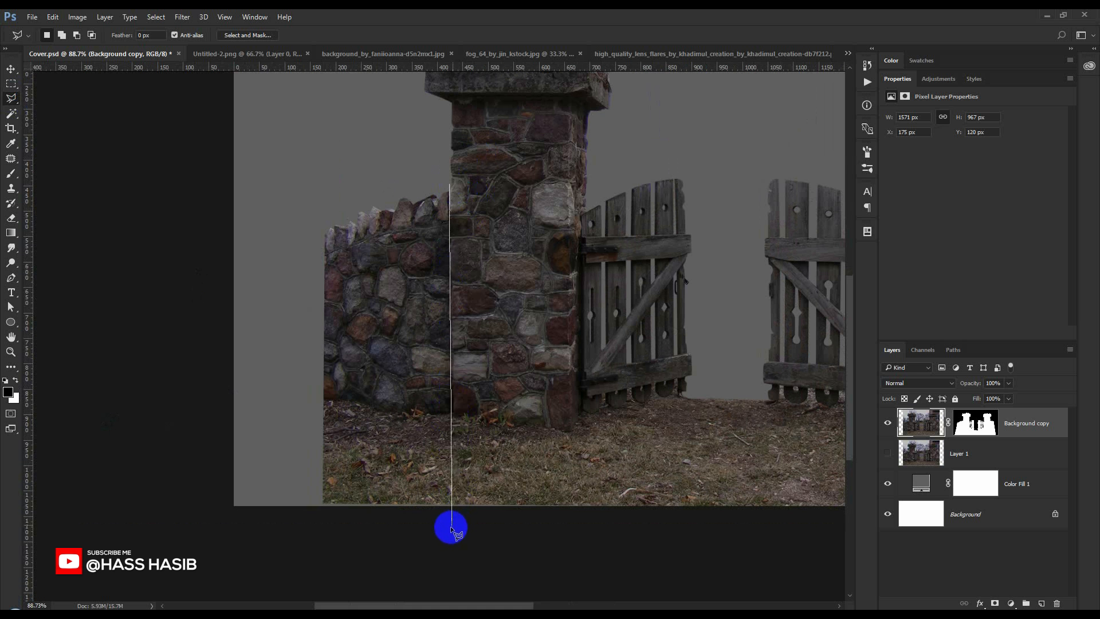
left_click(451, 528)
left_click(298, 516)
left_click(312, 197)
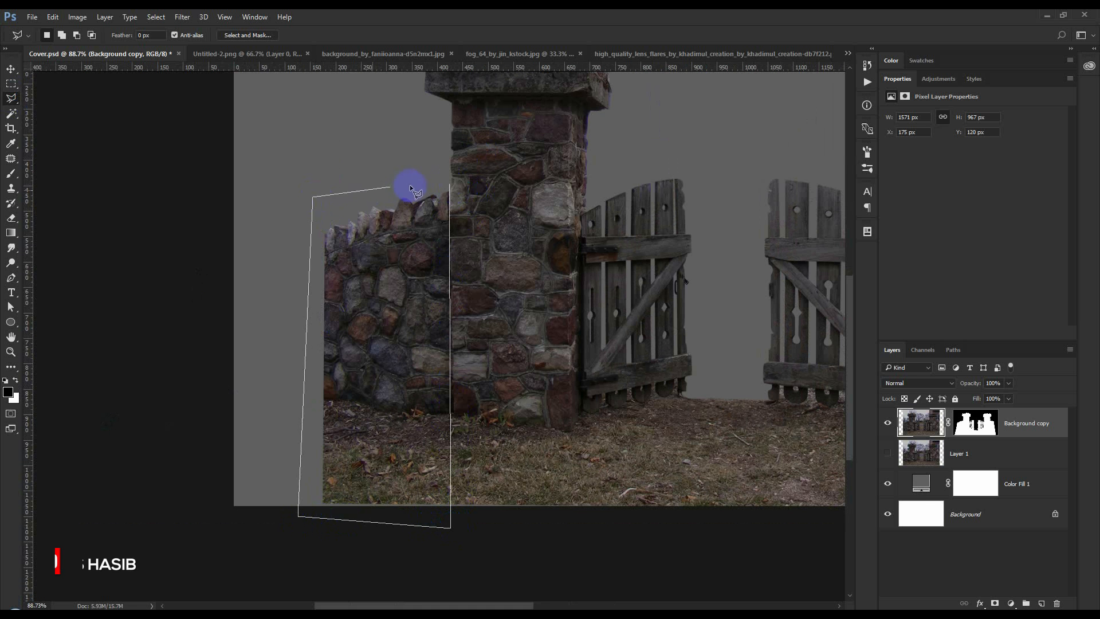
left_click(450, 185)
key("ctrl+j")
key("ctrl+z")
key("ctrl+d")
Step: Convert the masked gate layer to a smart object and rasterize it to bake in its mask
right_click(1038, 423)
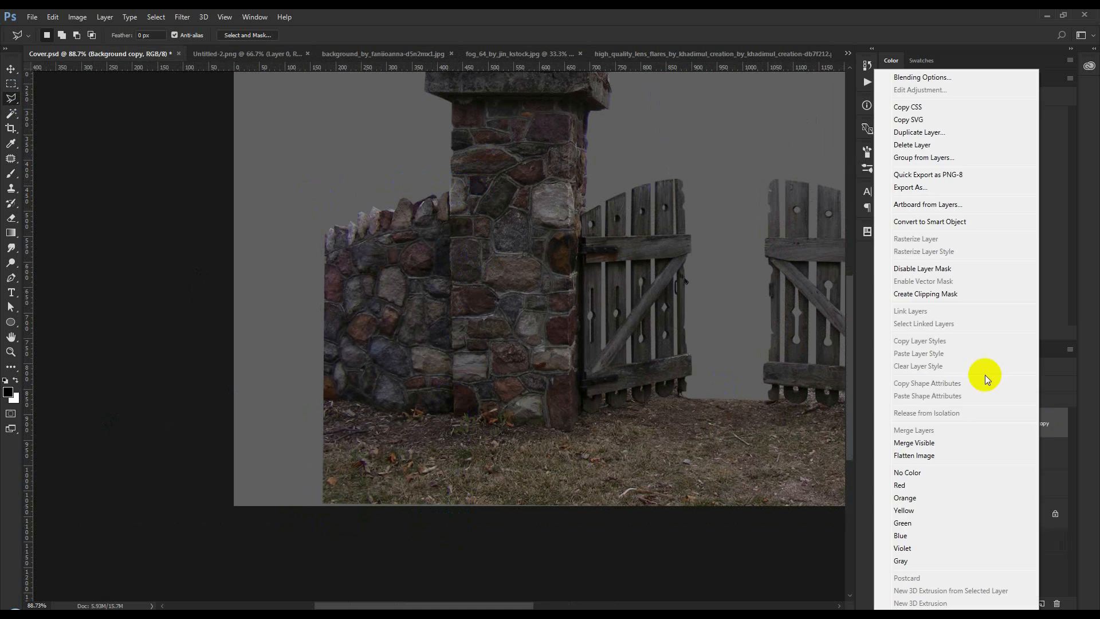
left_click(929, 223)
right_click(997, 421)
left_click(907, 293)
left_click(889, 424)
left_click(888, 425)
Step: Outline the wall section left of the left pillar with the Polygonal Lasso and copy it to a new layer
left_click(447, 174)
left_click(452, 528)
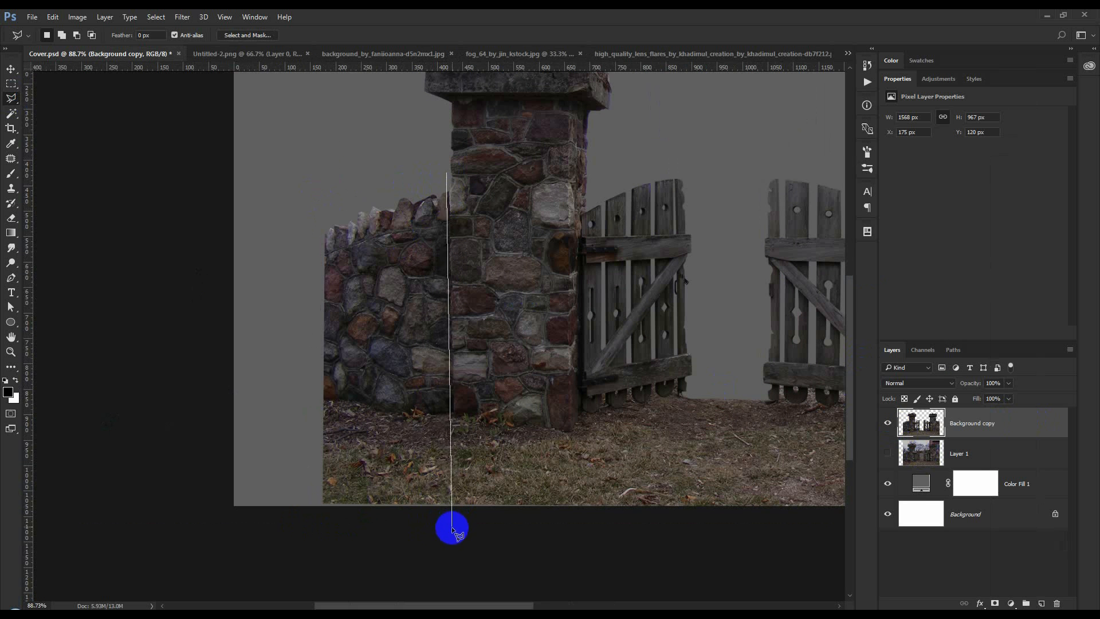
left_click(237, 506)
left_click(305, 187)
left_click(448, 173)
key("ctrl+j")
Step: Move the copied wall section to the right end of the wall so it reaches the canvas edge
left_click_drag(402, 258, 357, 247)
left_click(11, 69)
scroll(341, 275, "down", 1)
mouse_move(639, 321)
left_mouse_down()
mouse_move(339, 275)
mouse_move(782, 361)
mouse_move(762, 387)
left_mouse_up()
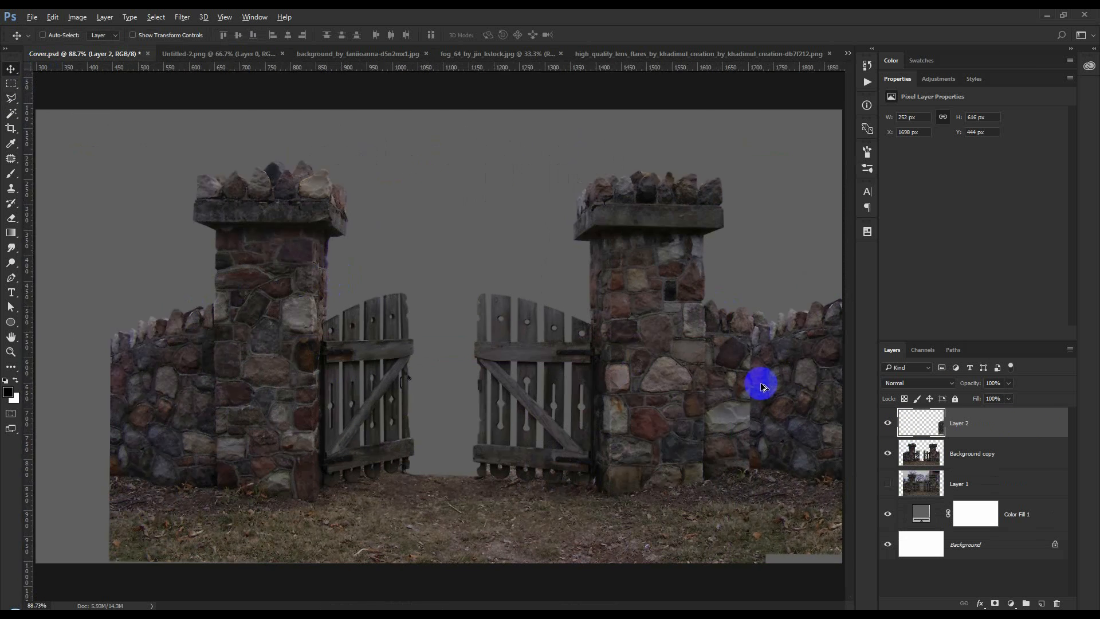
Step: Distort and warp the copied wall section so its top and base line up with the wall beside the right pillar
scroll(762, 388, "up", 1)
key("ctrl+t")
left_click_drag(558, 204, 553, 172)
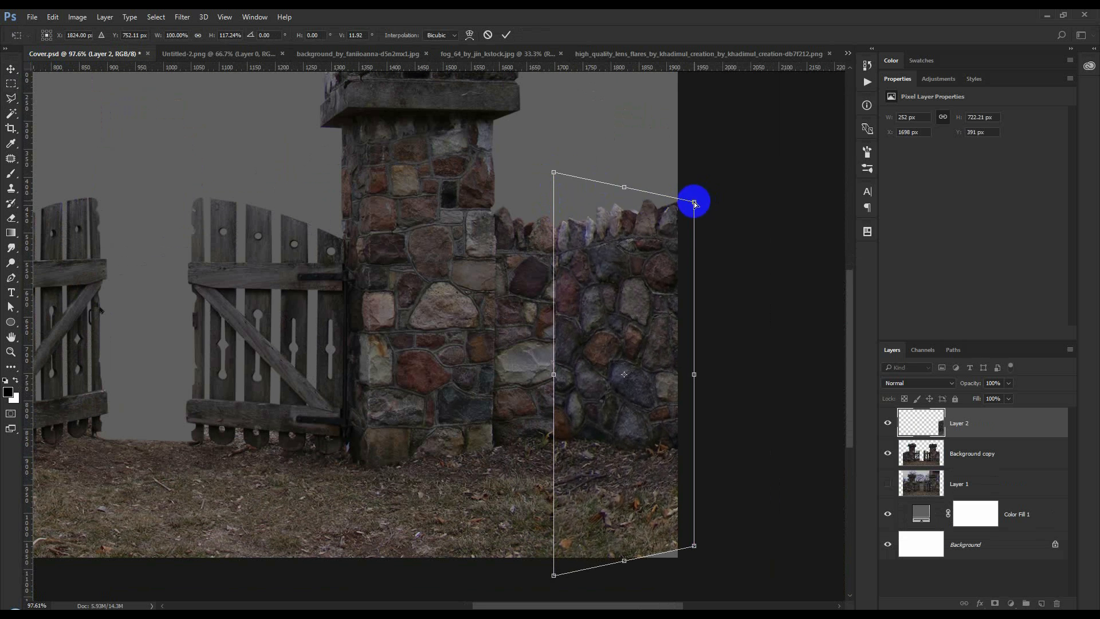
left_click_drag(694, 202, 694, 219)
left_click_drag(696, 375, 684, 403)
left_click_drag(553, 576, 556, 570)
right_click(661, 462)
left_click(696, 359)
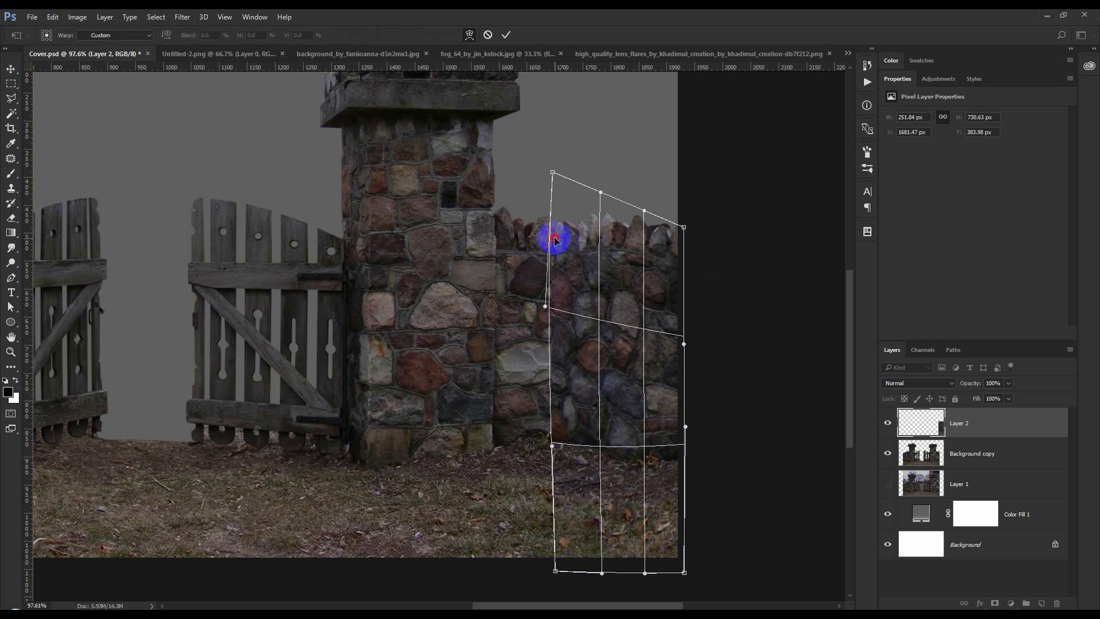
left_click(506, 35)
Step: Erase the copied wall section's inner edge with a soft 90 px eraser to blend the seam
left_click(10, 217)
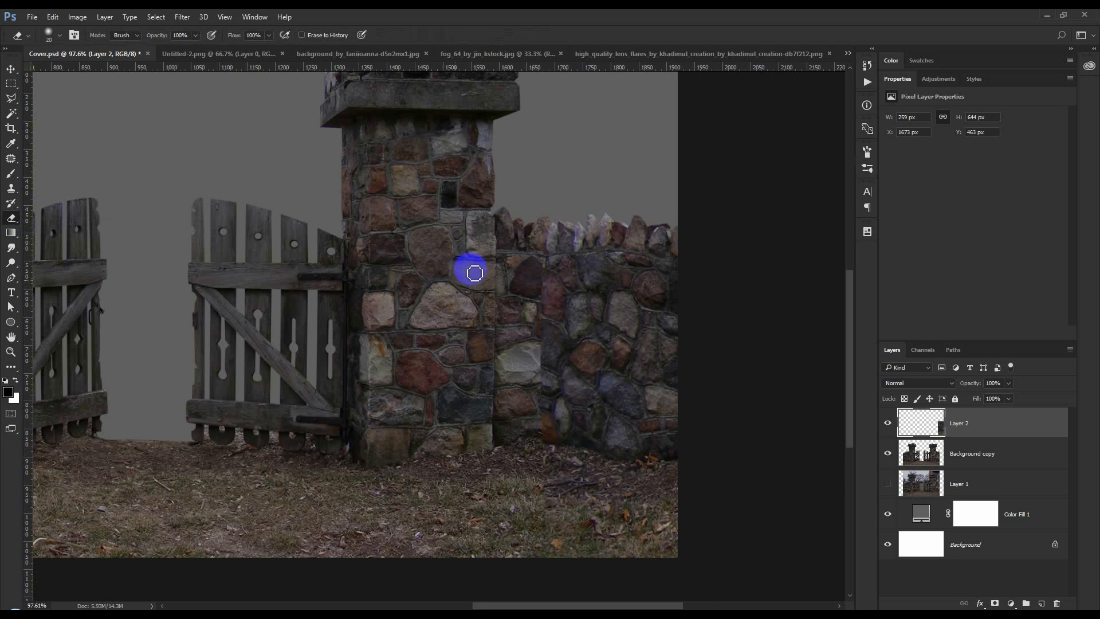
right_click(515, 268)
double_click(609, 369)
mouse_move(531, 283)
left_mouse_down()
mouse_move(528, 464)
mouse_move(556, 543)
mouse_move(599, 390)
mouse_move(545, 509)
left_mouse_up()
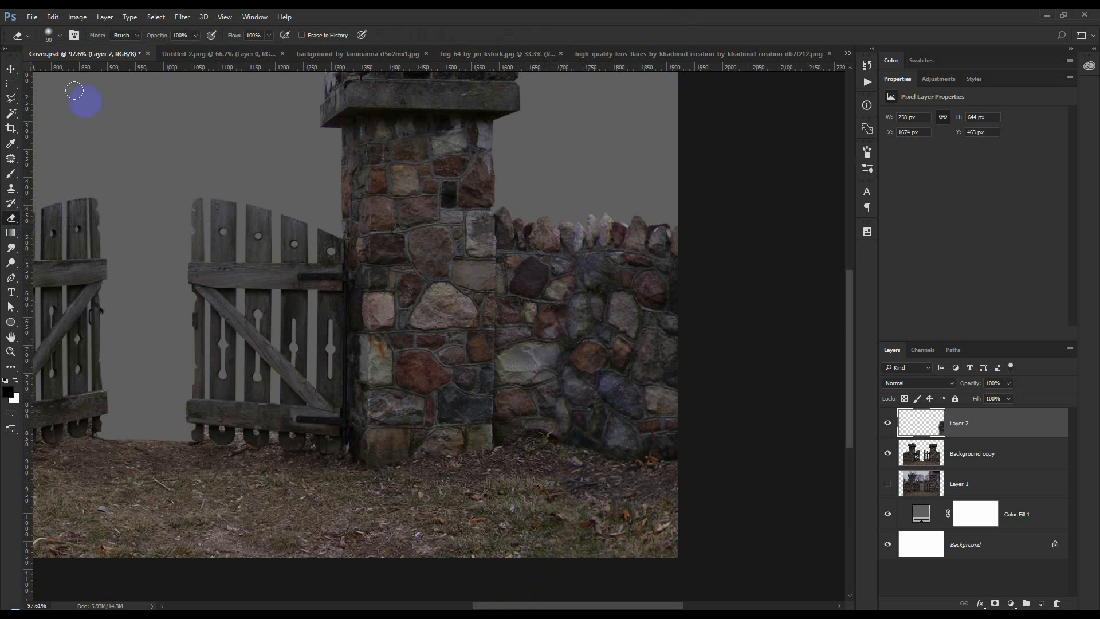
Step: Duplicate the wall section to the left end of the wall, flip it horizontally and align it with the existing stones
left_click(11, 69)
scroll(655, 343, "down", 9)
scroll(655, 342, "up", 3)
left_click_drag(614, 398, 180, 356)
key("ctrl+t")
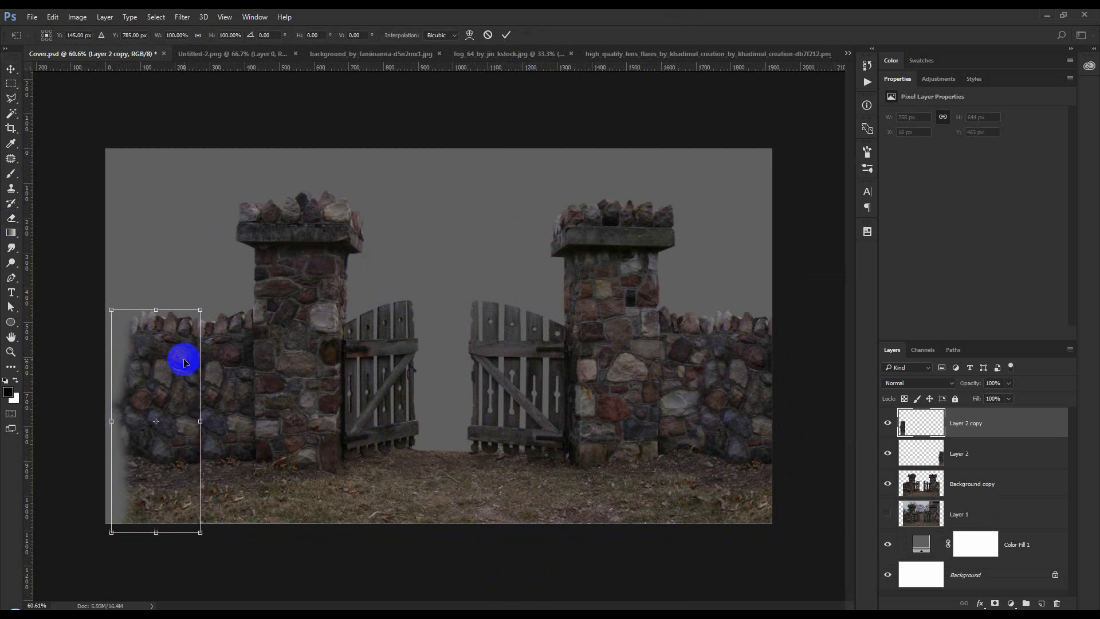
right_click(169, 347)
left_click(201, 531)
left_click_drag(167, 431, 191, 435)
key("Return")
Step: Place a second copy of the flipped wall section at the canvas's left edge to fill the remaining gap
left_click_drag(299, 286, 271, 291)
left_click_drag(208, 400, 219, 408)
key("ctrl+plus")
Step: Select all gate and wall layers, shift them slightly sideways and scale them to about 103.3% to fill the canvas width
left_click(985, 518, "shift")
key("ctrl+t")
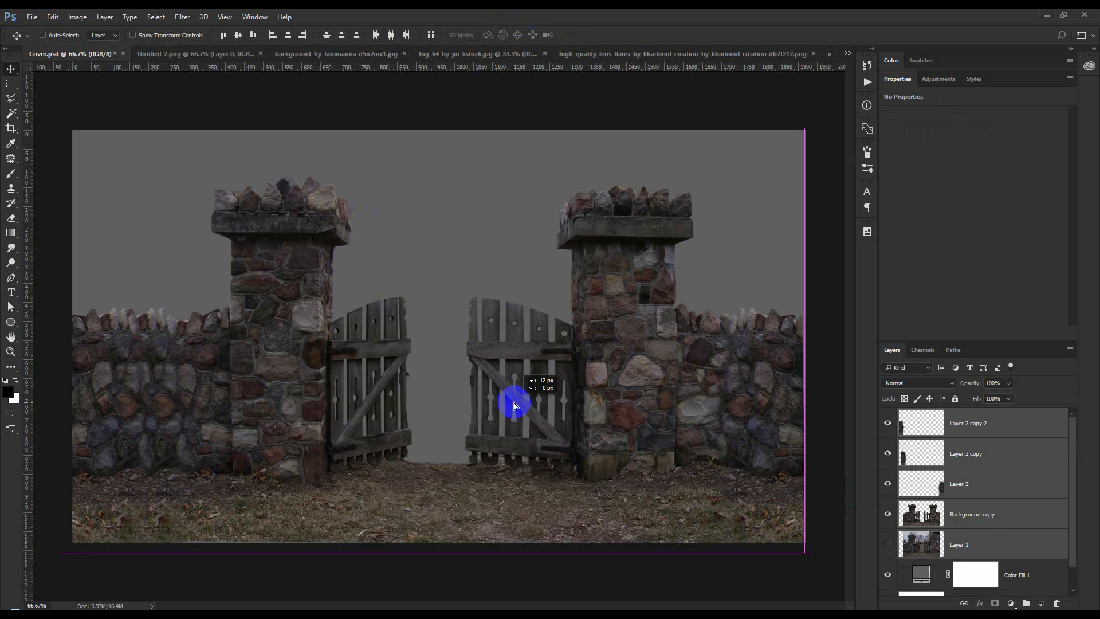
mouse_move(805, 552)
left_mouse_down()
mouse_move(814, 566)
mouse_move(818, 555)
left_mouse_up()
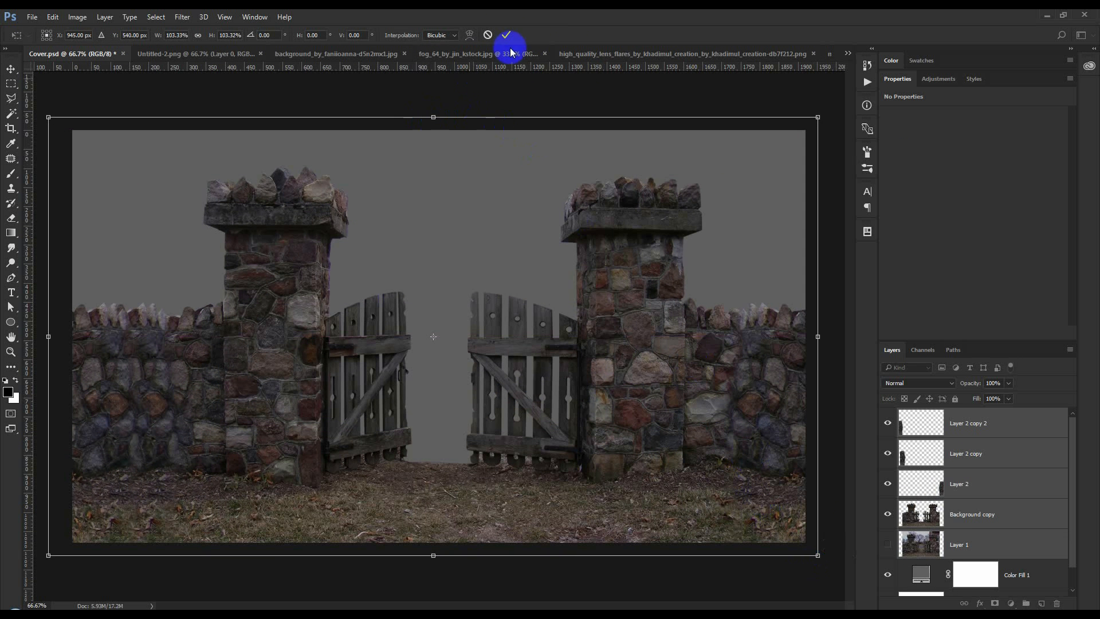
key("Return")
left_click(913, 454)
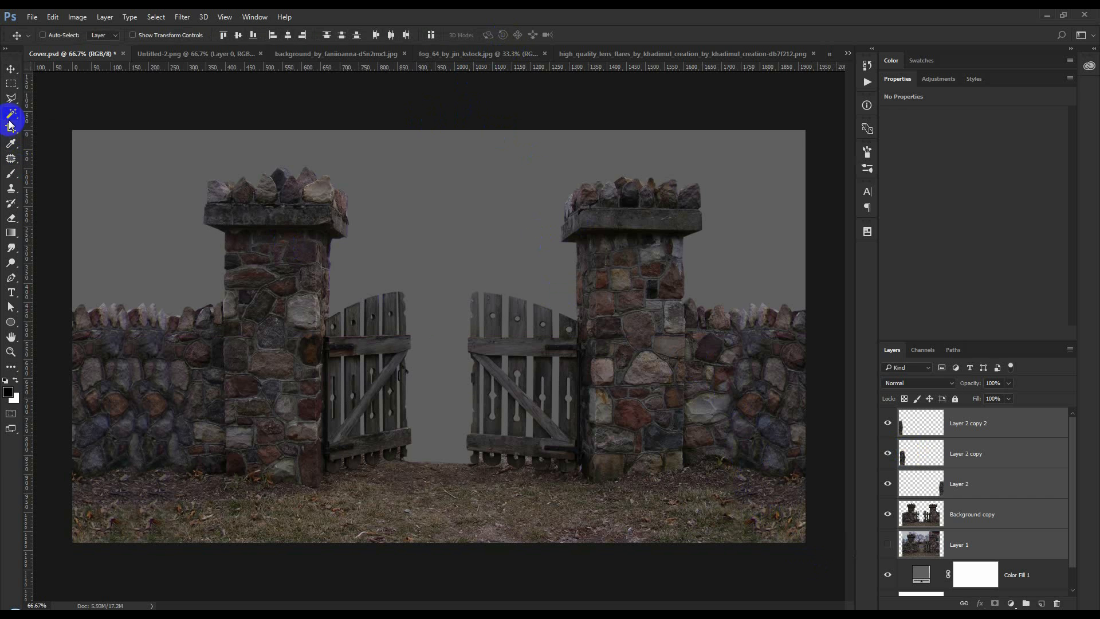
Step: Leave the extended gate and walls as arranged and save Cover.psd
left_click(10, 127)
left_click(582, 37)
left_click(10, 70)
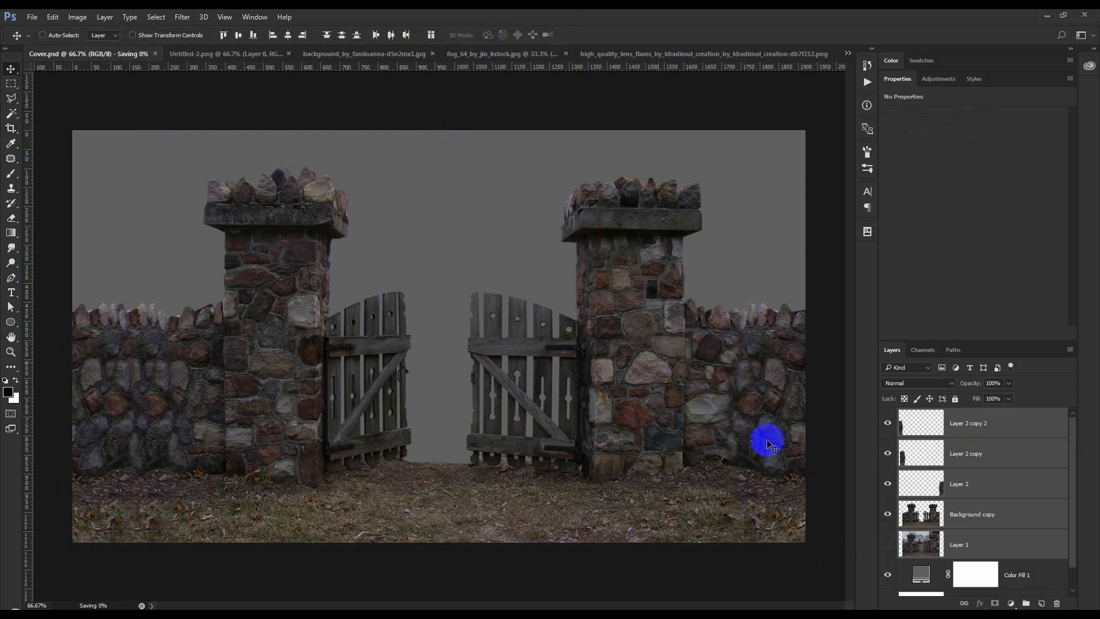
key("ctrl+s")
Step: Bring the cut-out man from Untitled-2.png into Cover.psd at about 284 × 858 px before the gate opening, and lower the gate layers slightly
key("ctrl+Tab")
left_click(524, 54)
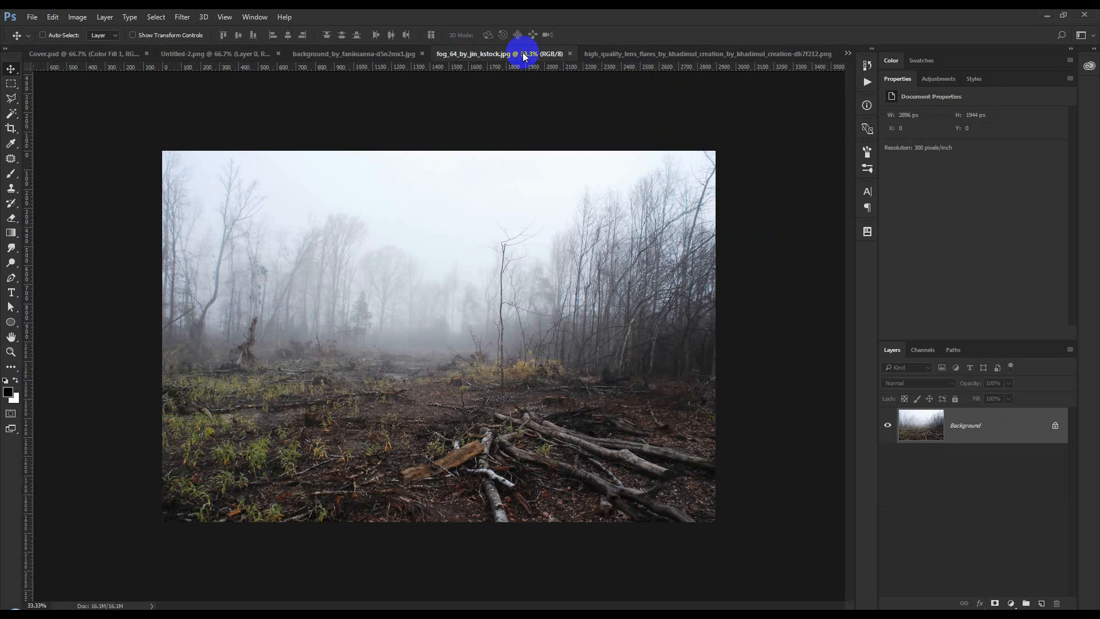
left_click(217, 55)
left_click_drag(436, 222, 533, 254)
left_click_drag(961, 580, 949, 412)
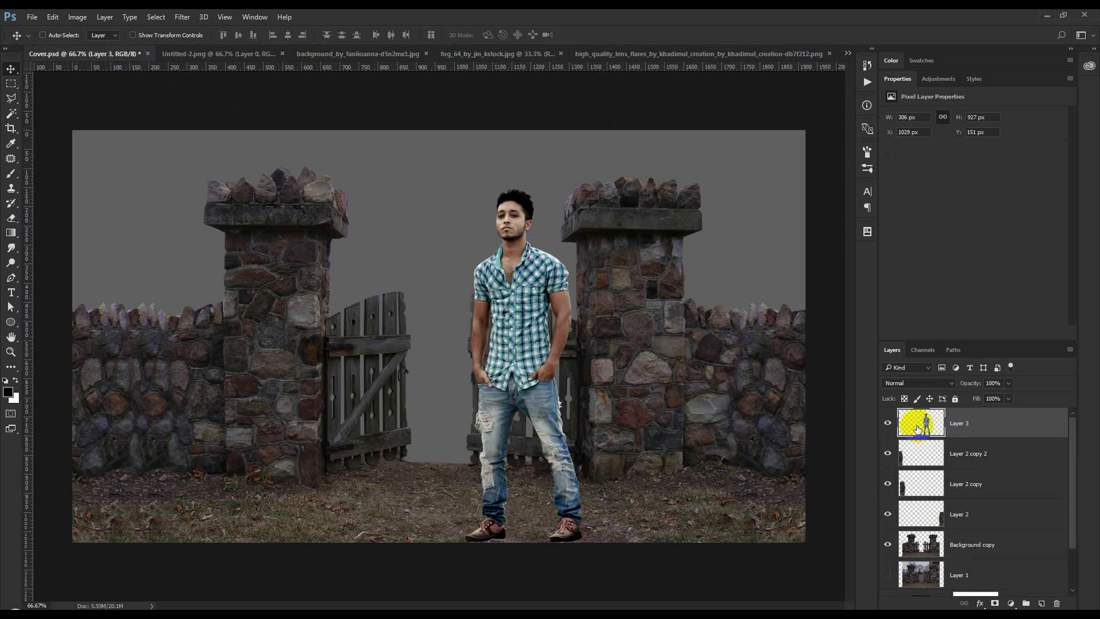
left_click_drag(629, 392, 543, 382)
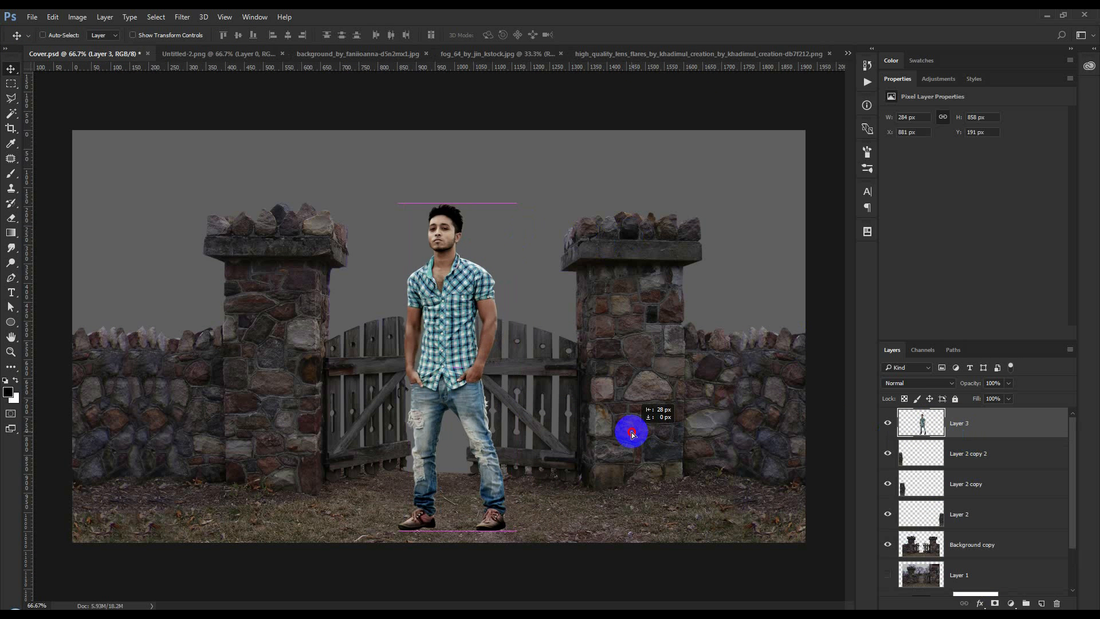
Step: Close the Untitled-2.png document
left_click(369, 60)
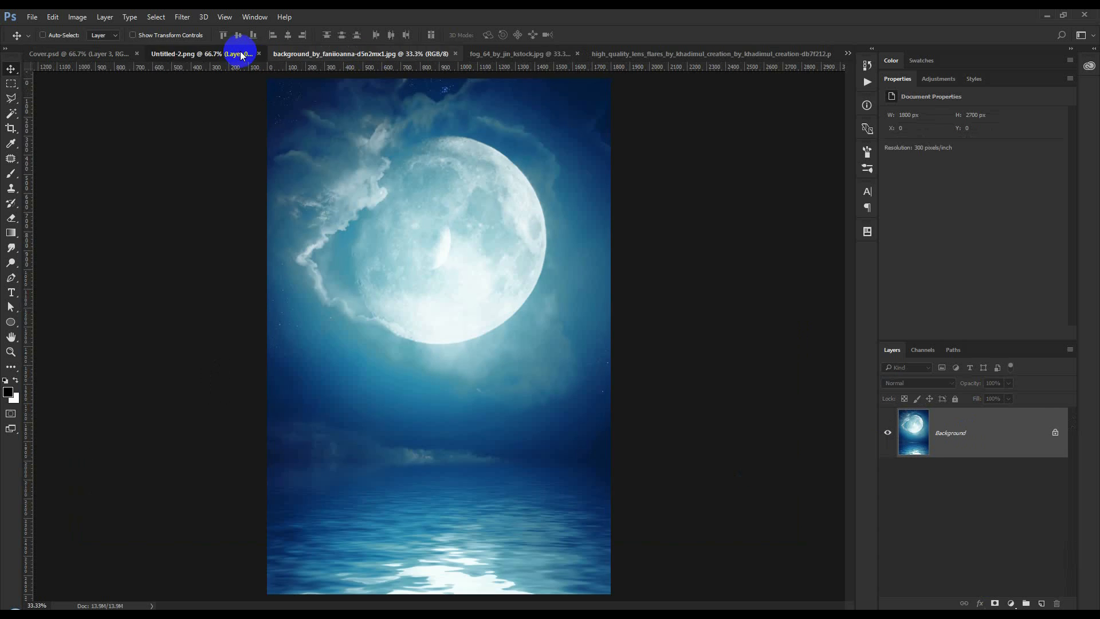
left_click(240, 53)
left_click(290, 53)
left_click(561, 243)
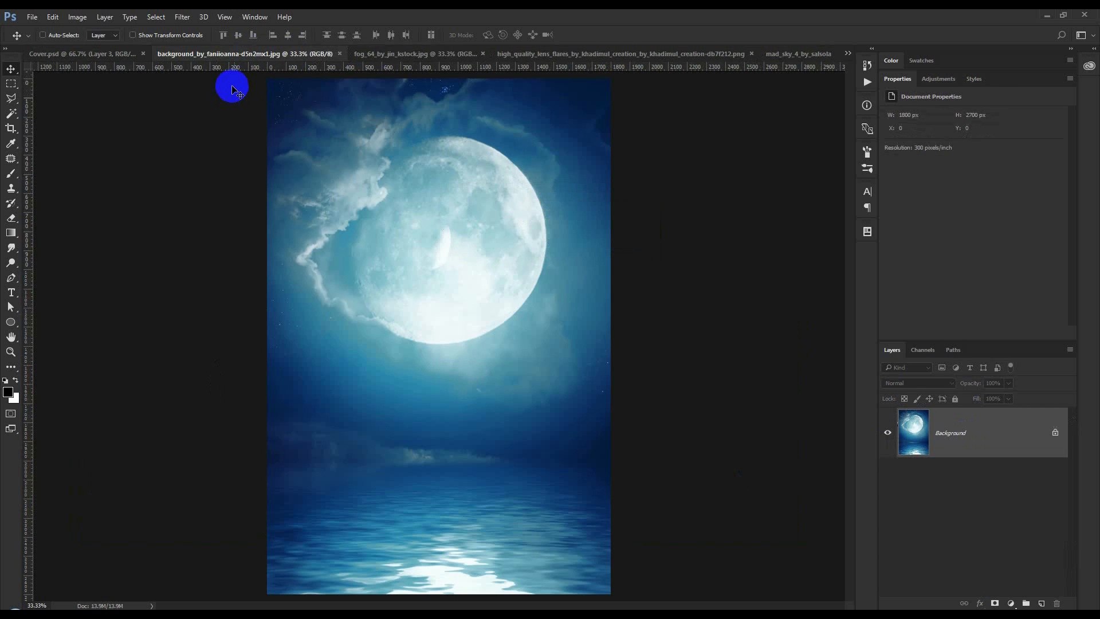
Step: Copy the foggy forest image from fog_64_by_jin_kstock.jpg into Cover.psd and place its layer directly above Color Fill 1
left_click(424, 51)
left_click_drag(480, 180, 487, 230)
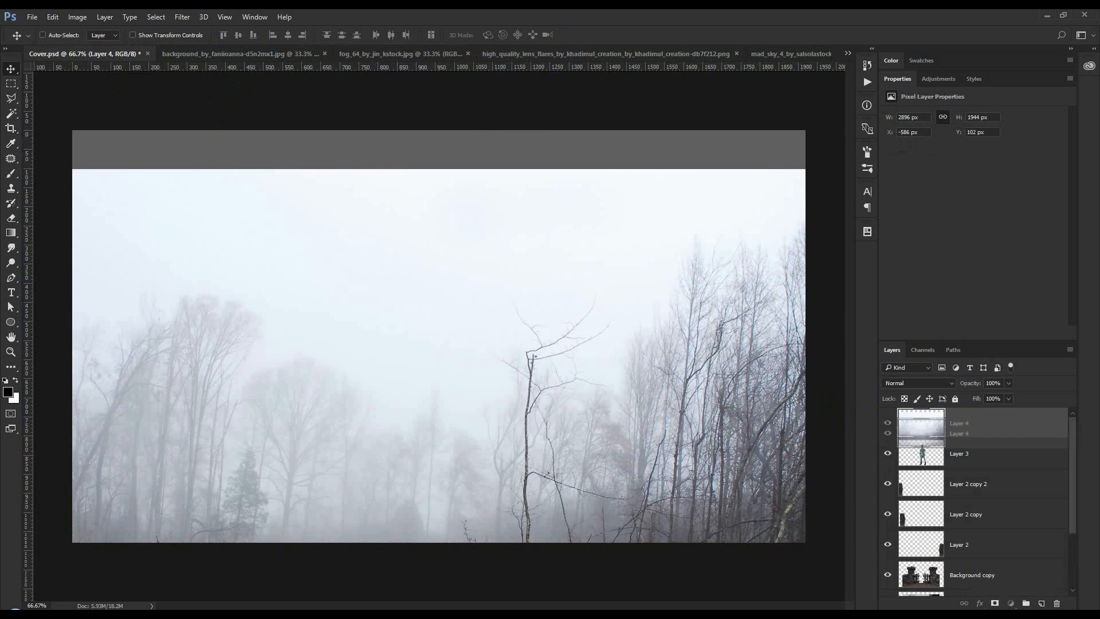
scroll(980, 508, "down", 3)
left_click_drag(952, 567, 968, 523)
Step: Scale the fog image down and fit it from the canvas's top-left corner to the full canvas height, about 1078 px
left_click_drag(674, 394, 665, 232)
key("ctrl+t")
left_click(199, 35)
left_click_drag(157, 35, 120, 35)
left_click_drag(289, 293, 164, 180)
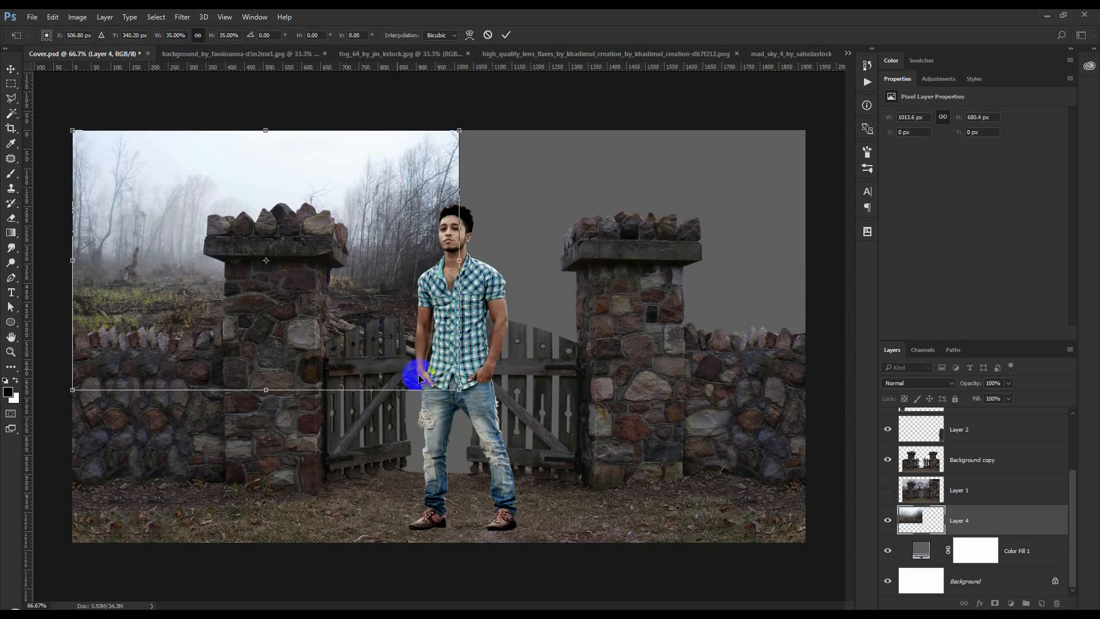
left_click_drag(459, 391, 745, 451)
left_click(506, 35)
Step: Stretch the fog image to about 1948 × 1379 px so it overhangs the canvas on all sides
key("ctrl+t")
left_click_drag(687, 335, 806, 337)
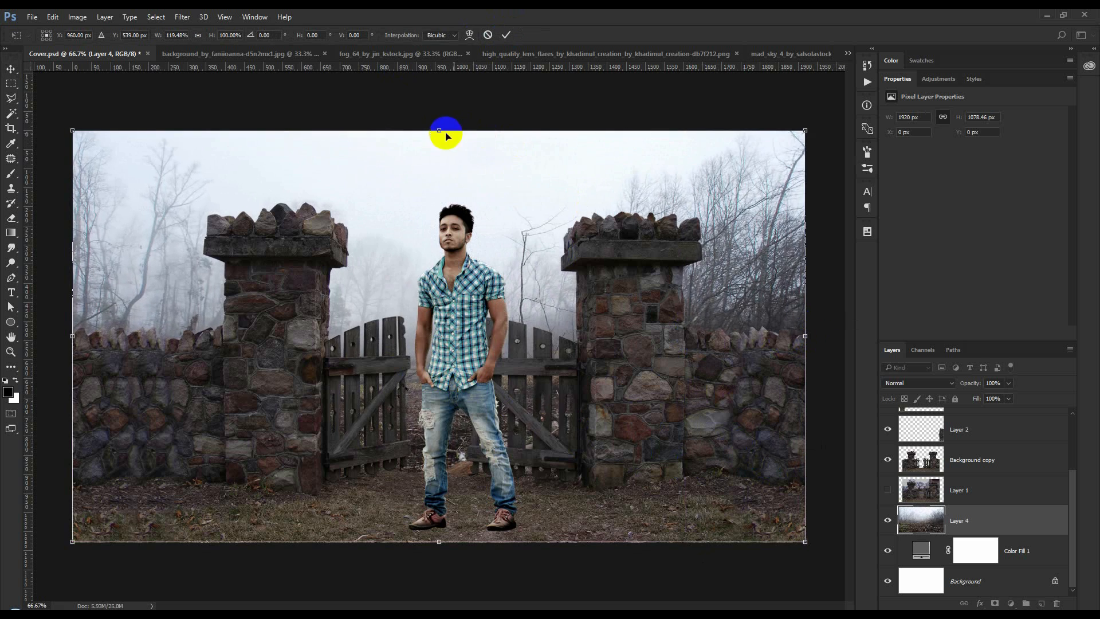
left_click_drag(441, 132, 426, 27)
left_click_drag(458, 197, 460, 250)
left_click_drag(806, 77, 811, 73)
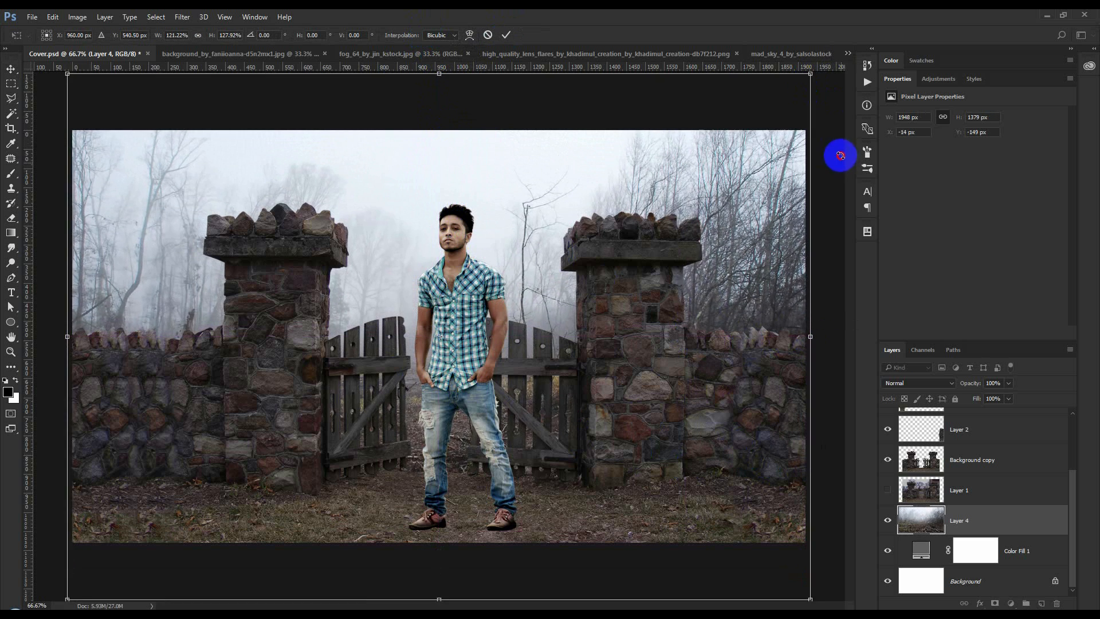
left_click_drag(839, 166, 838, 165)
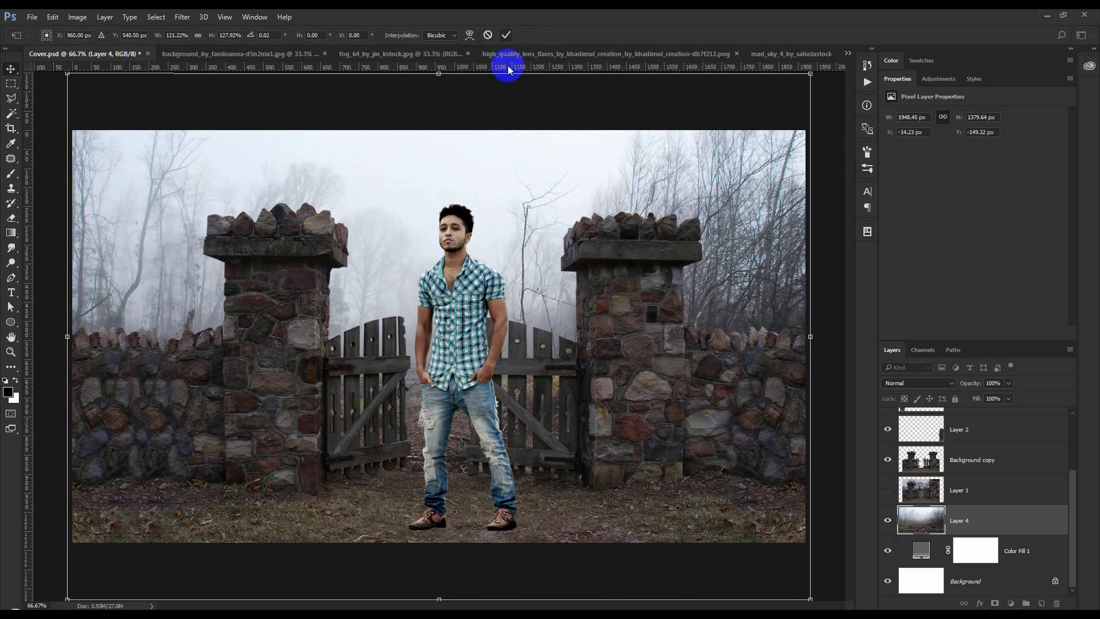
left_click(506, 35)
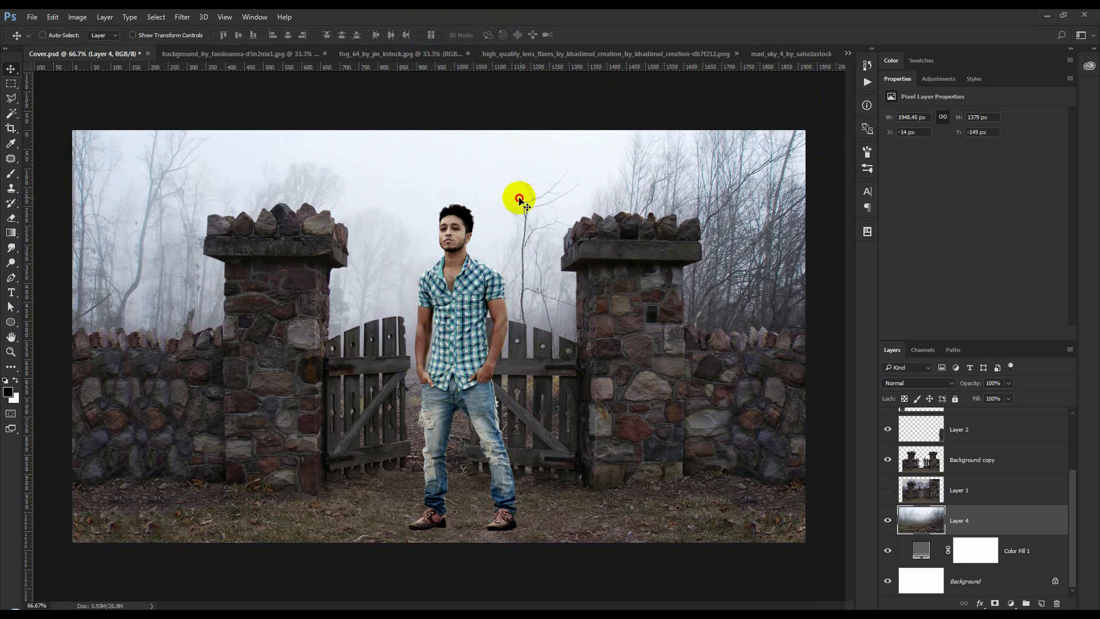
Step: Set the fog layer's blend mode to Multiply and shift the layer up by about 41 px
left_click(917, 384)
left_click(900, 421)
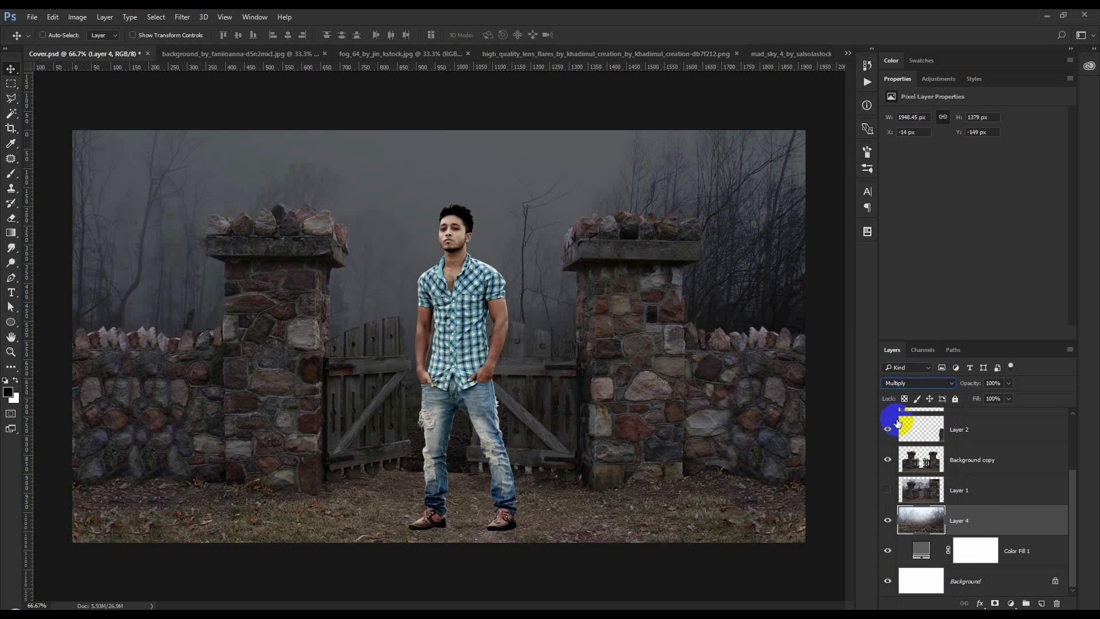
left_click_drag(596, 360, 628, 277)
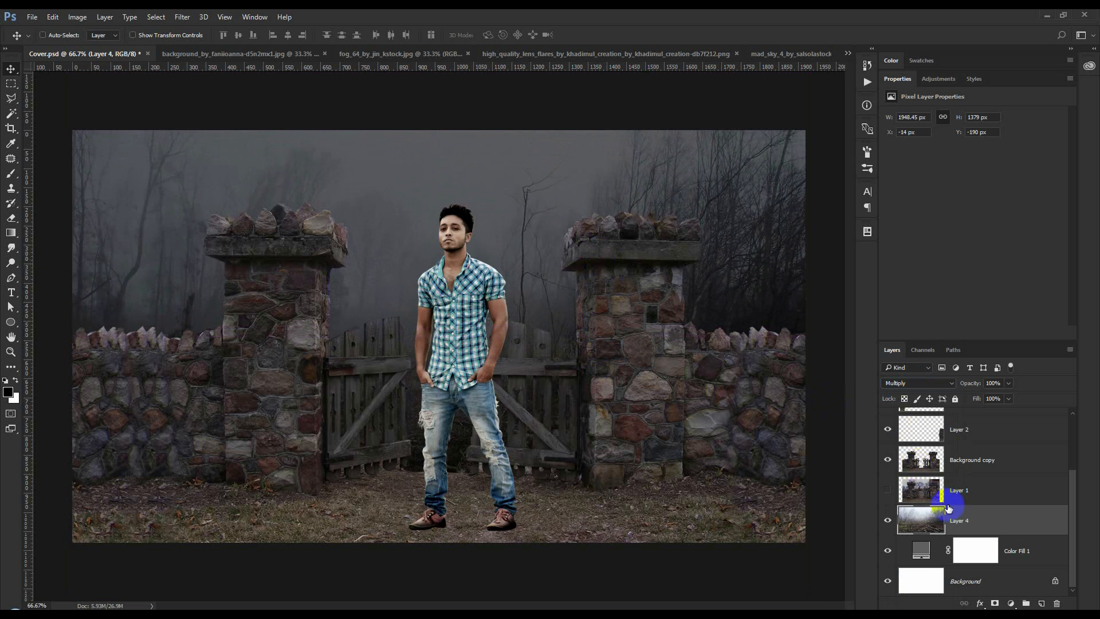
Step: Hide the man's layer and show Layer 1, the original gate photo
left_click(896, 496)
scroll(884, 453, "up", 3)
left_click(885, 424)
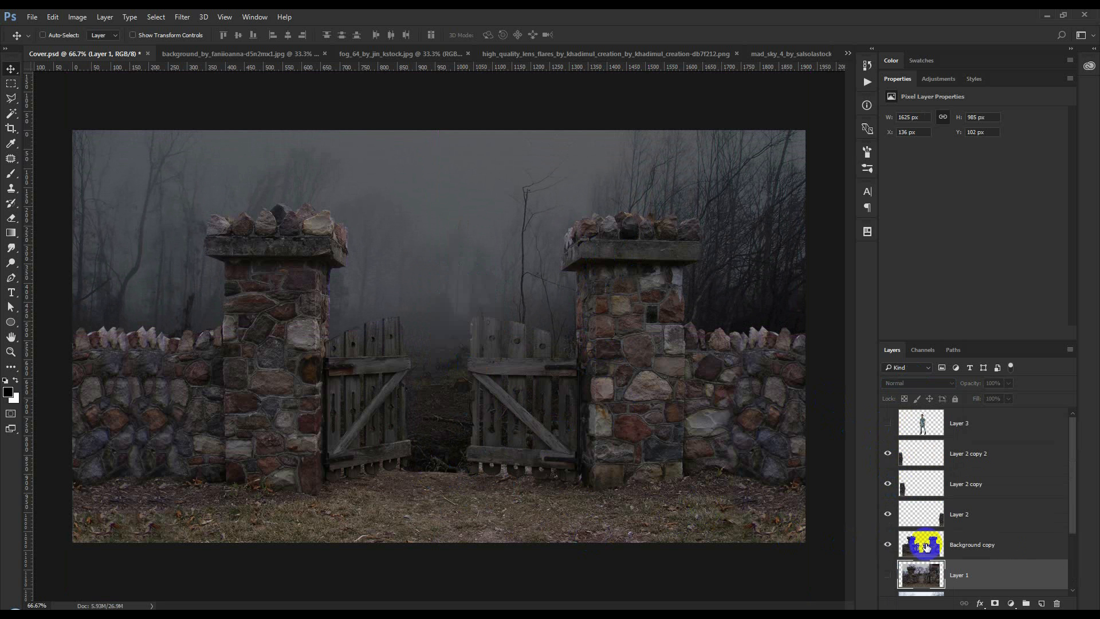
left_click(889, 575)
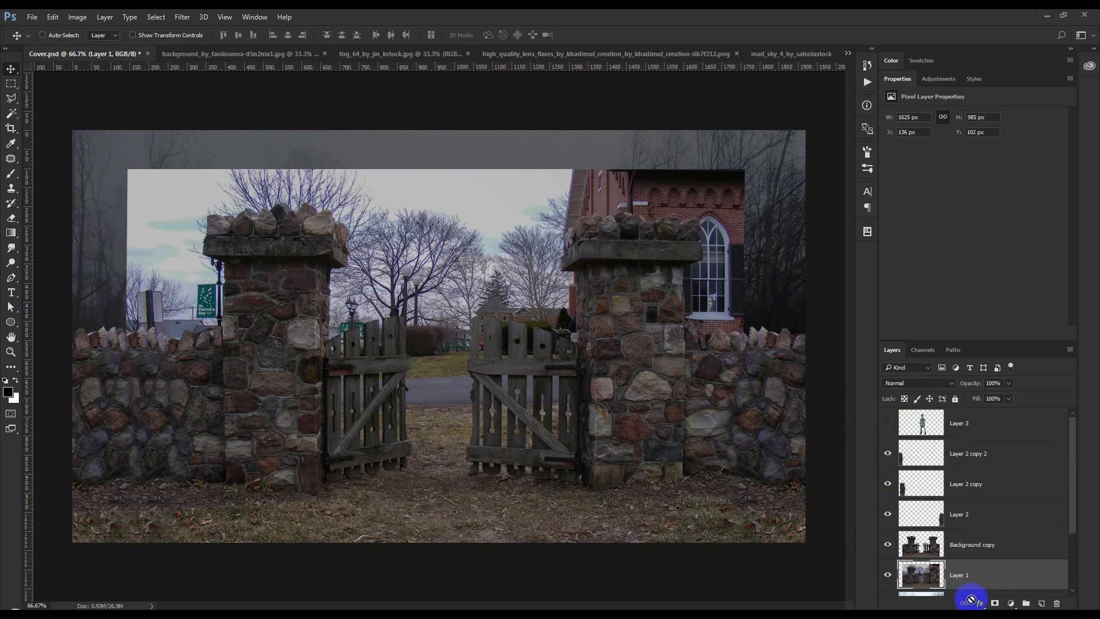
Step: Add a layer mask to Layer 1 and fill it with black to conceal the whole photo
left_click(993, 604)
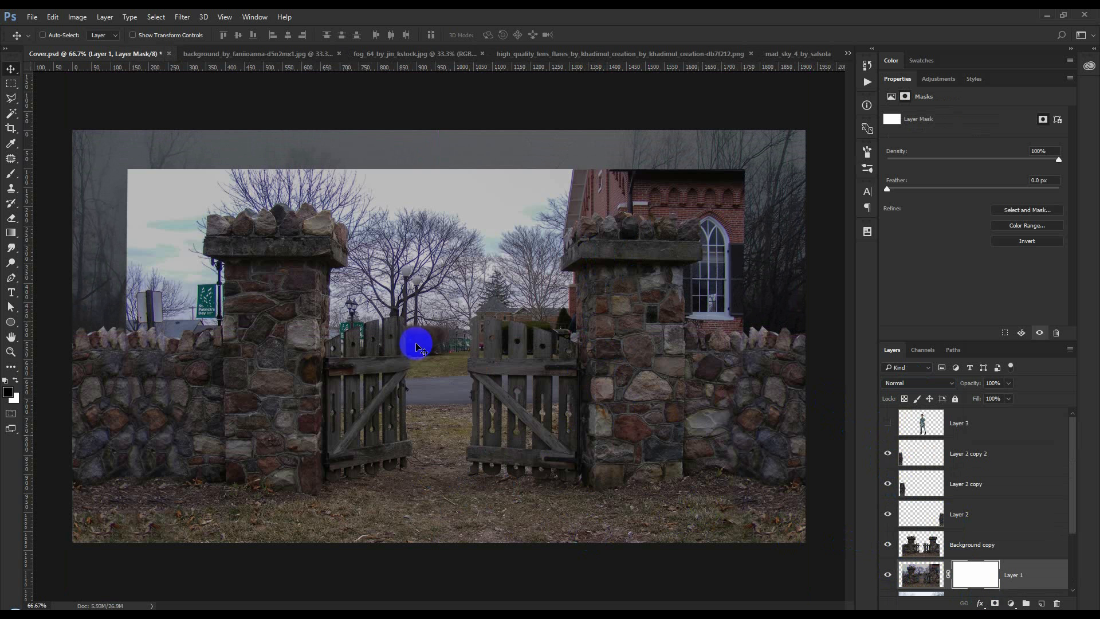
left_click(12, 177)
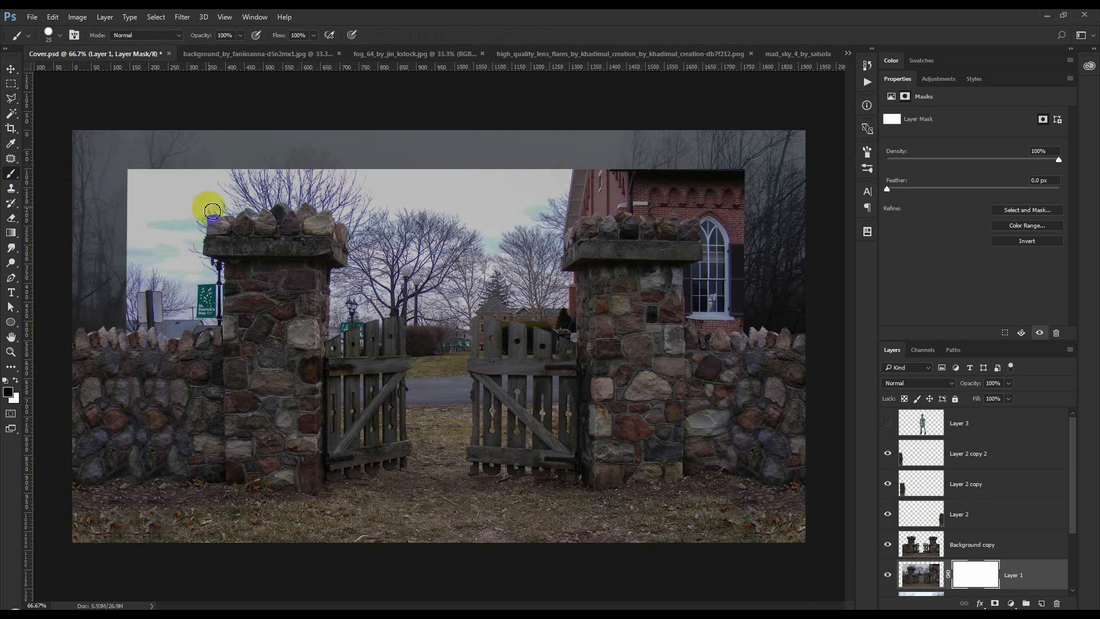
key("alt+BackSpace")
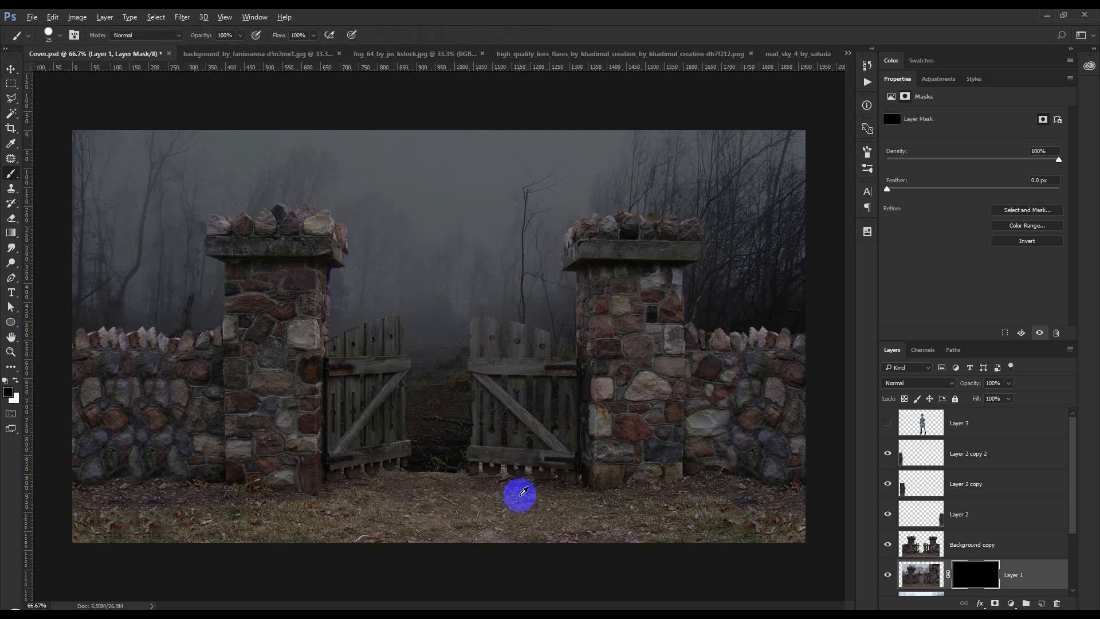
Step: Try to reveal the ground in the gate opening on Layer 1's mask with a hard white 150 px brush
scroll(521, 494, "up", 5)
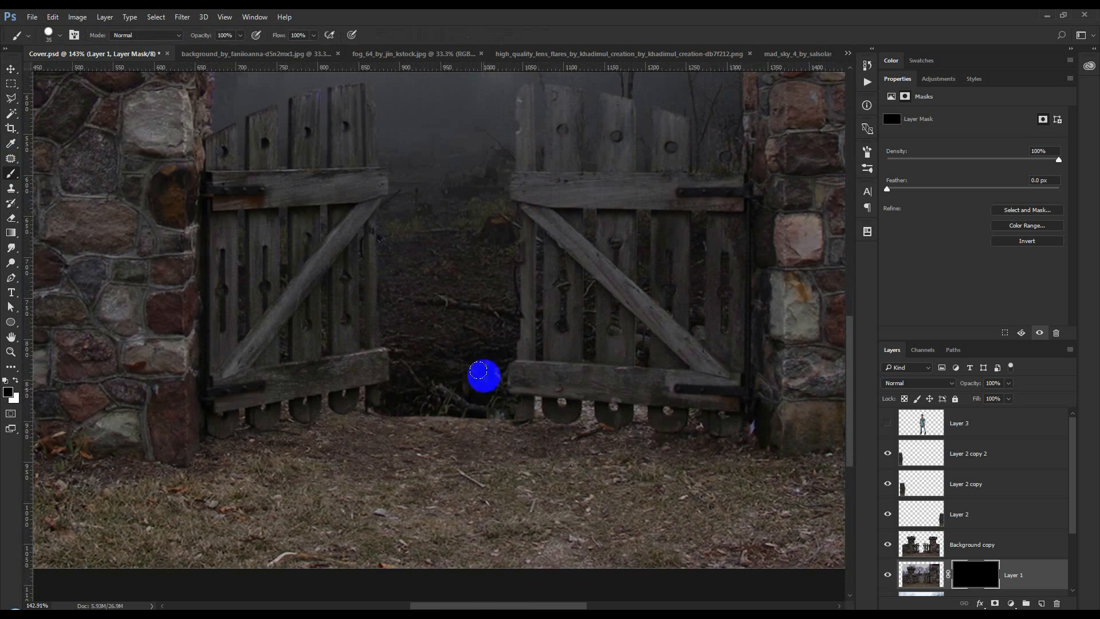
key("bracketright")
key("bracketright")
key("bracketright")
key("bracketright")
key("bracketright")
key("bracketright")
key("bracketright")
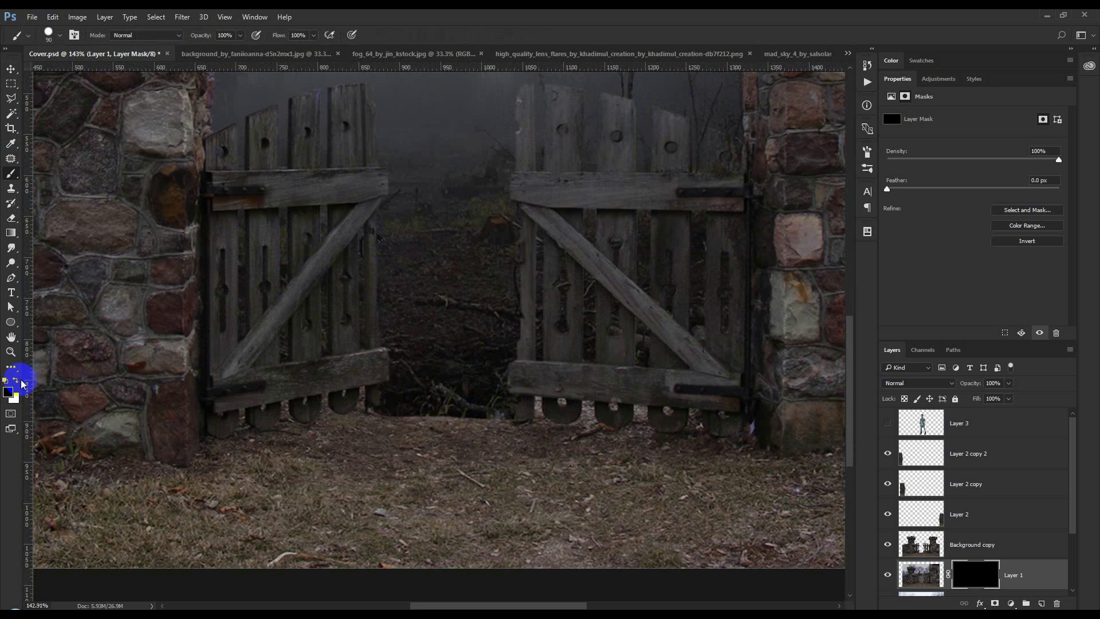
key("bracketright")
key("bracketright")
key("bracketright")
mouse_move(294, 420)
left_mouse_down()
mouse_move(439, 441)
mouse_move(421, 441)
left_mouse_up()
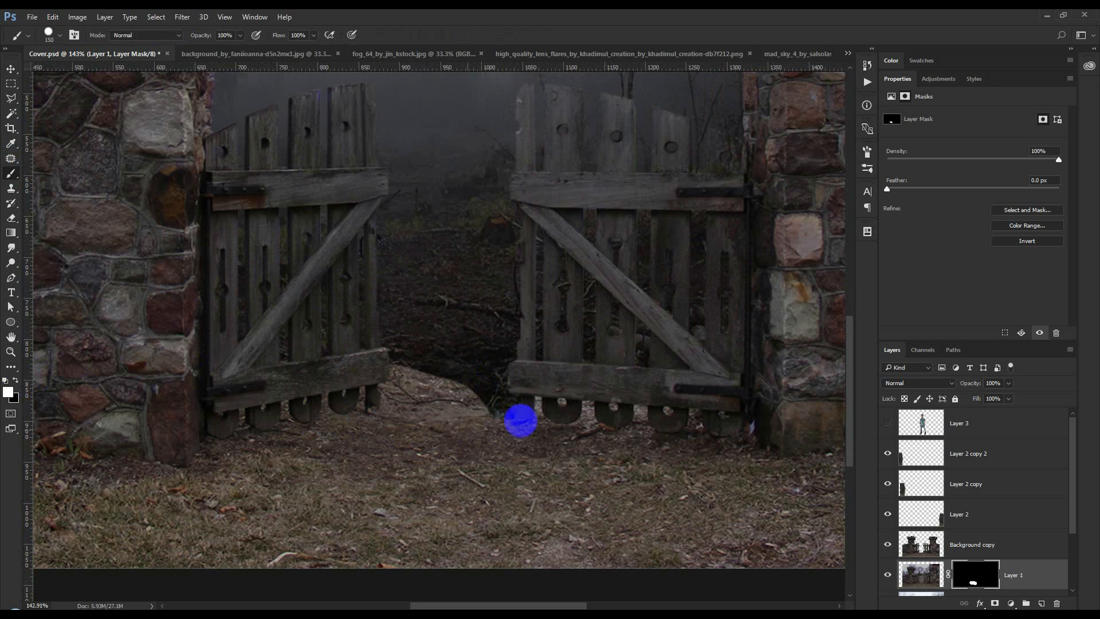
key("ctrl+z")
Step: Paint Layer 1's mask with a soft white brush, up to 300 px, to reveal the grassy path through the gate opening
right_click(629, 345, "ctrl")
right_click(517, 344)
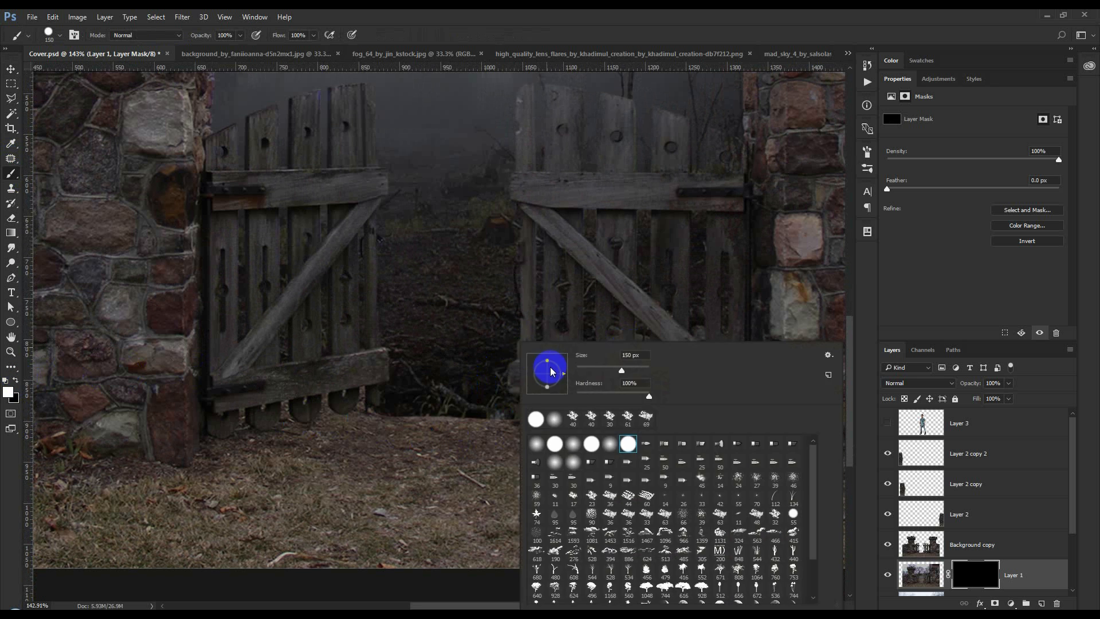
left_click(666, 14)
key("bracketright")
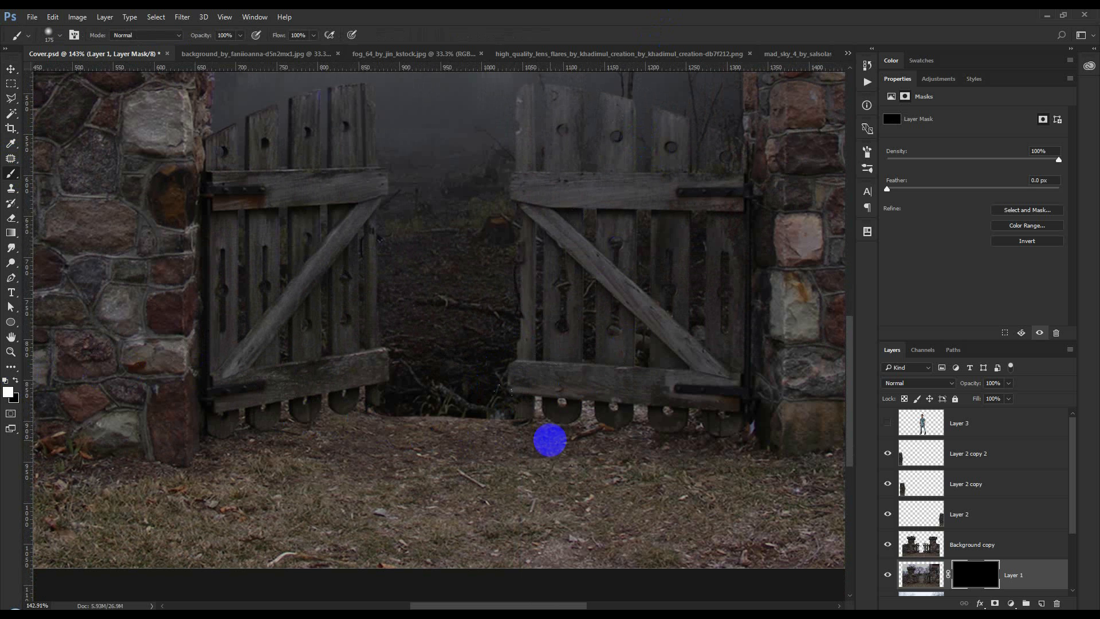
mouse_move(546, 478)
left_mouse_down()
mouse_move(516, 467)
mouse_move(450, 485)
mouse_move(385, 478)
mouse_move(421, 466)
mouse_move(326, 471)
mouse_move(234, 456)
mouse_move(165, 481)
mouse_move(283, 443)
mouse_move(507, 427)
mouse_move(840, 469)
mouse_move(575, 408)
mouse_move(210, 442)
left_mouse_up()
mouse_move(281, 467)
left_mouse_down()
mouse_move(865, 481)
mouse_move(367, 474)
left_mouse_up()
key("ctrl+minus")
key("ctrl+minus")
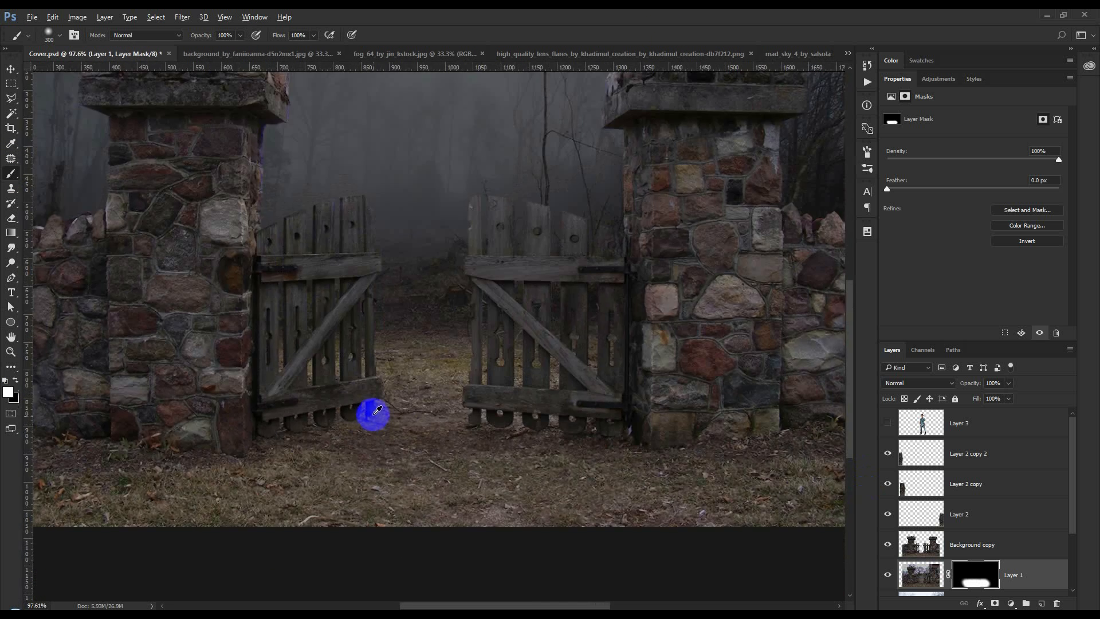
left_click_drag(220, 368, 172, 332)
key("ctrl+z")
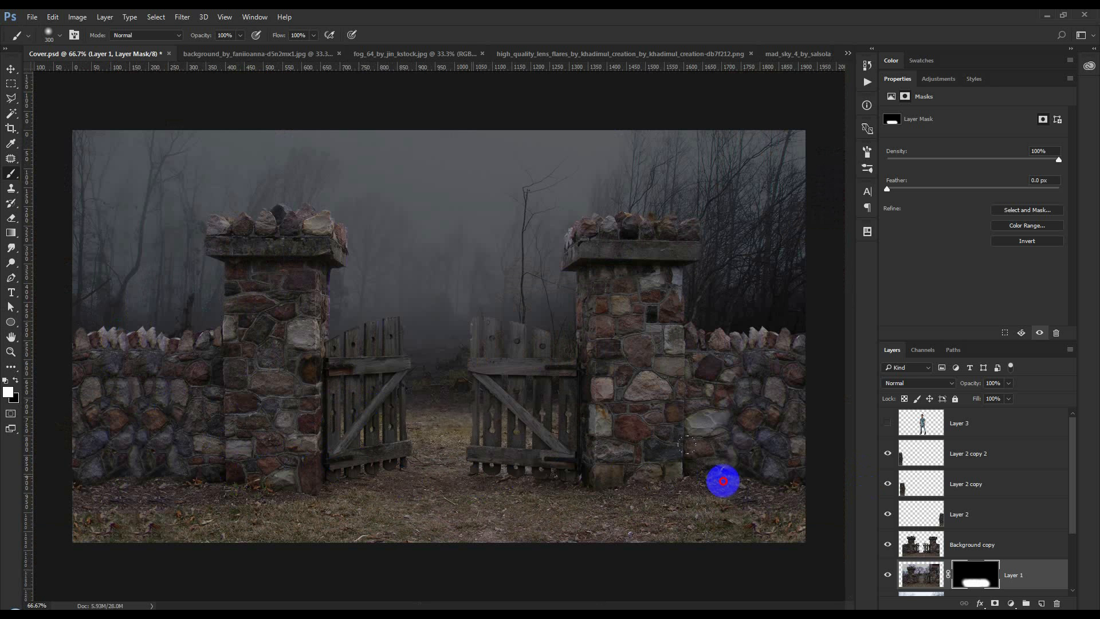
Step: Compare the scene with and without the fog layer
left_click(11, 69)
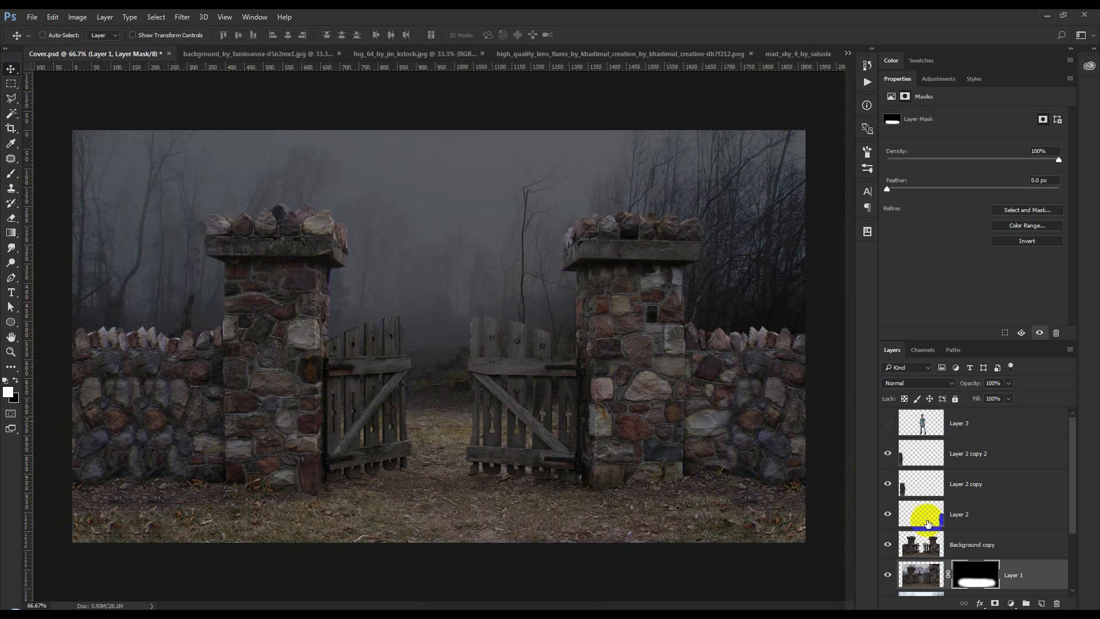
scroll(904, 575, "down", 1)
left_click(889, 574)
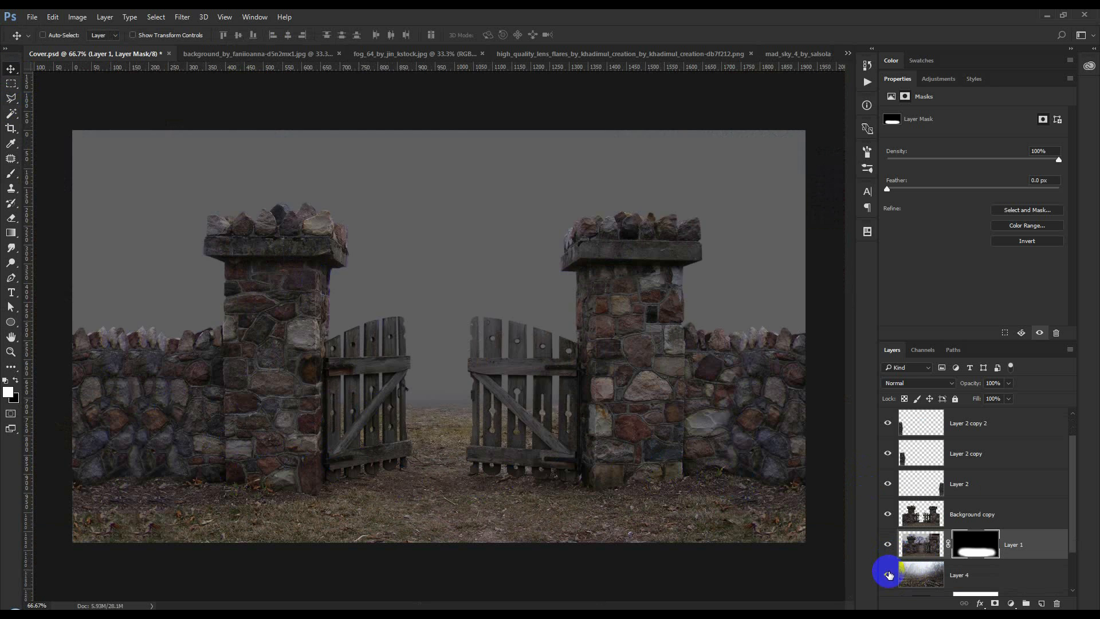
left_click(889, 574)
Step: Open the Color Fill 1 colour for editing and try lighter and darker greys behind the fog, settling on #4f4f4f
scroll(919, 572, "down", 1)
left_click(925, 575)
double_click(924, 574)
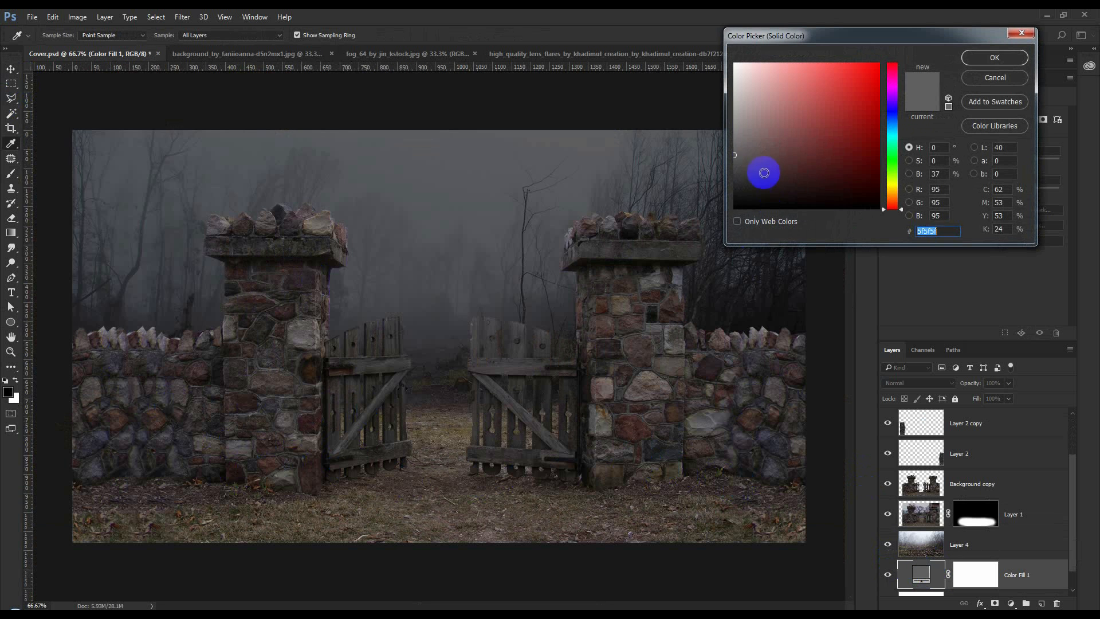
left_click(727, 142)
left_click(724, 122)
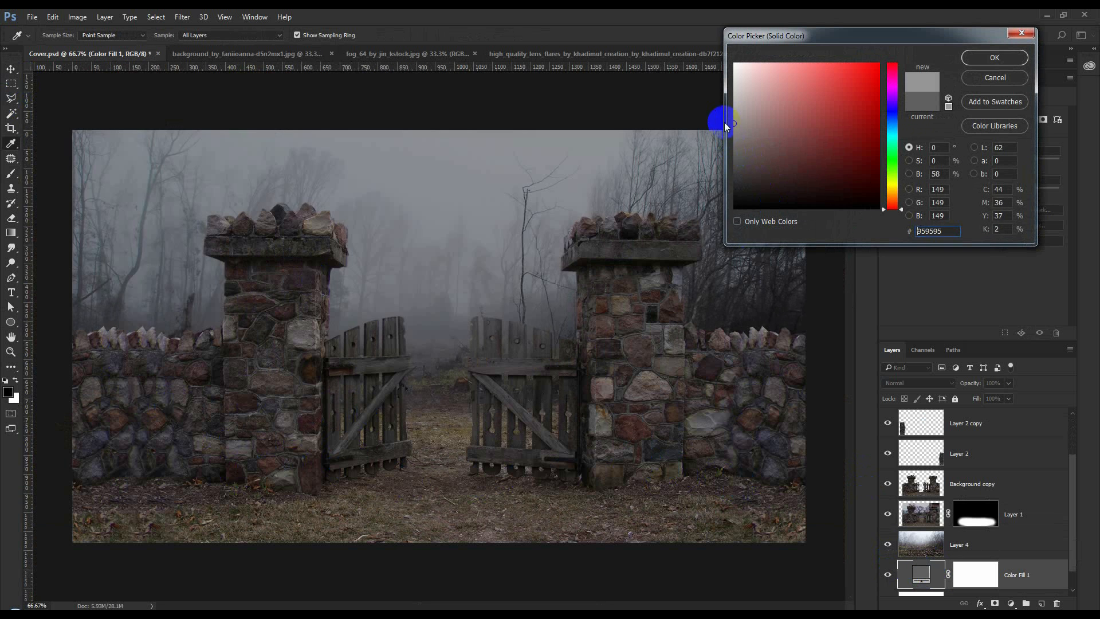
left_click(727, 164)
left_click(715, 178)
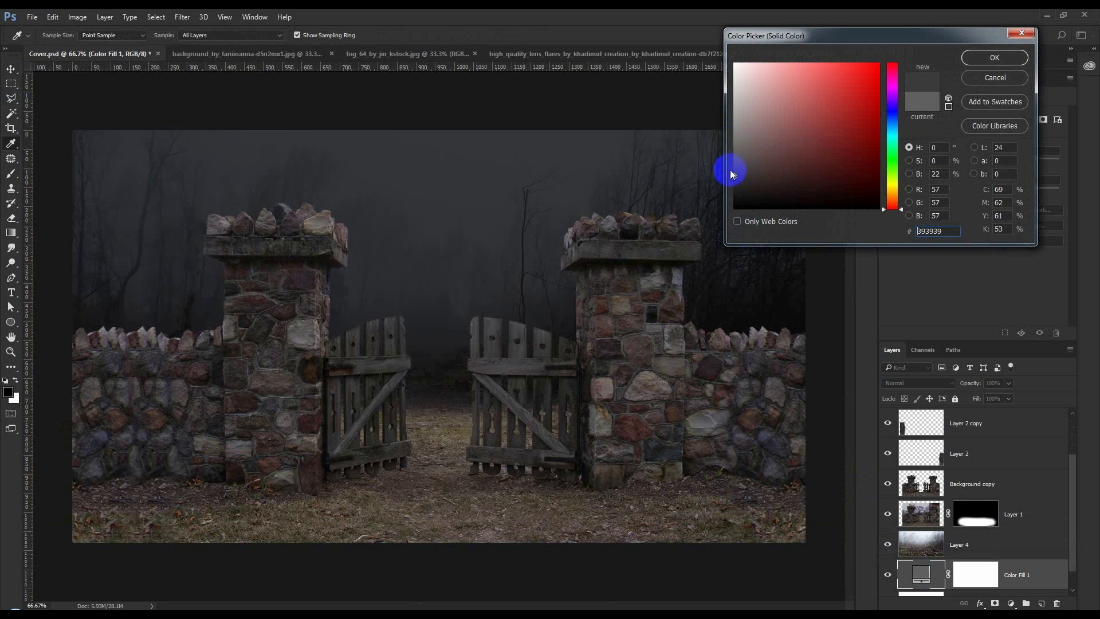
left_click(729, 164)
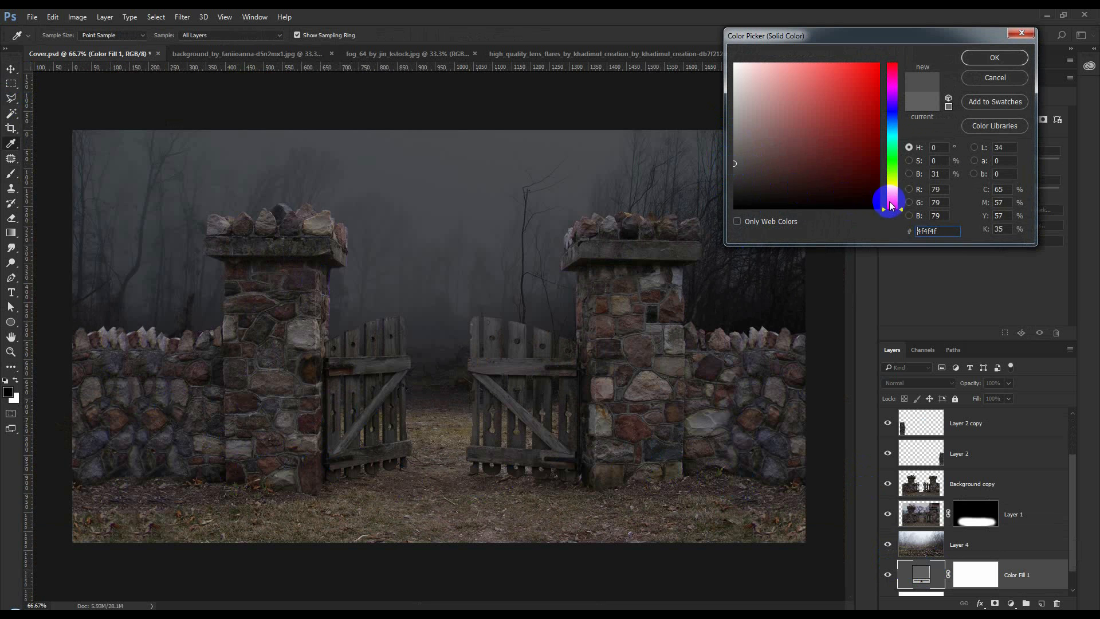
Step: Set the Color Fill 1 layer to the muted dark blue #374954
left_click_drag(892, 208, 892, 127)
left_click(793, 166)
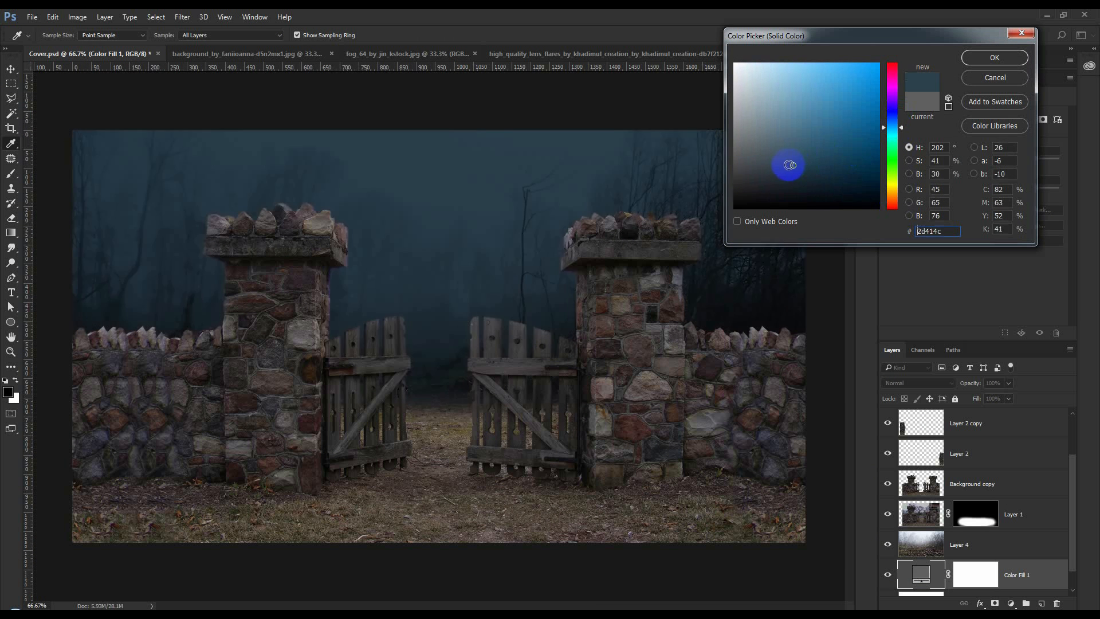
left_click(770, 130)
left_click(783, 136)
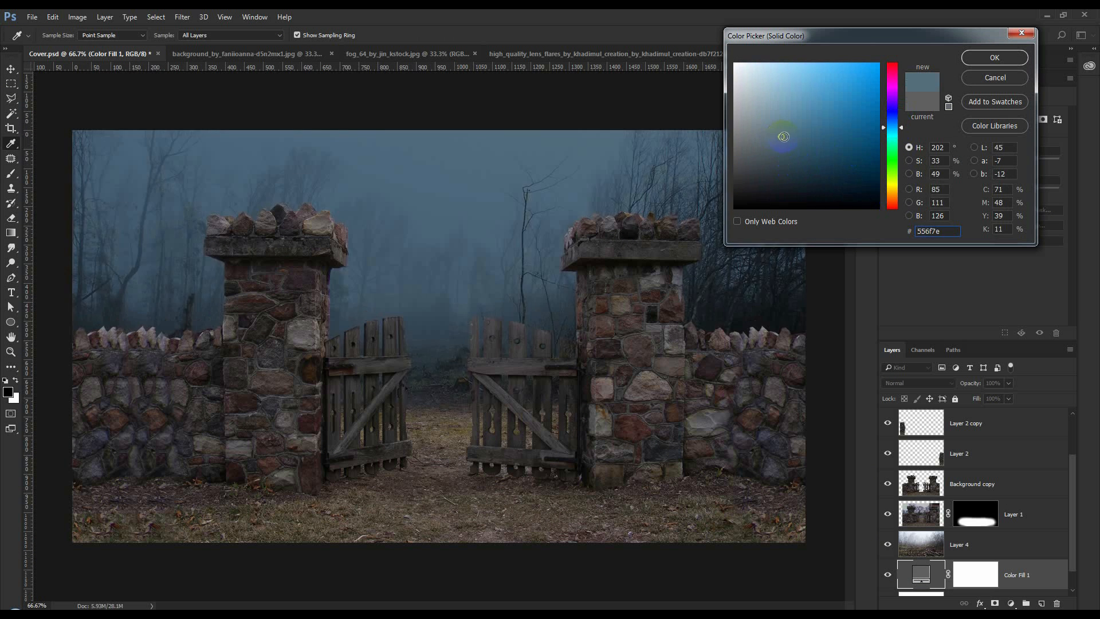
mouse_move(787, 143)
left_mouse_down()
mouse_move(799, 170)
mouse_move(785, 161)
left_mouse_up()
left_click(995, 56)
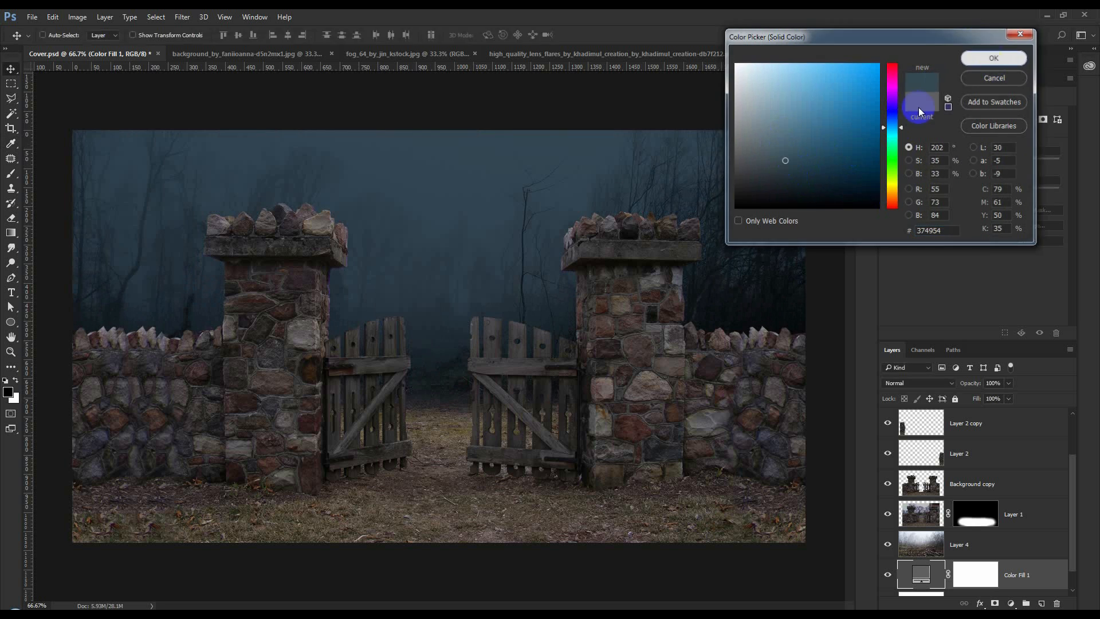
Step: Save the document, then group the layers from Layer 1 up to Layer 2 copy 2 as BG
key("ctrl+s")
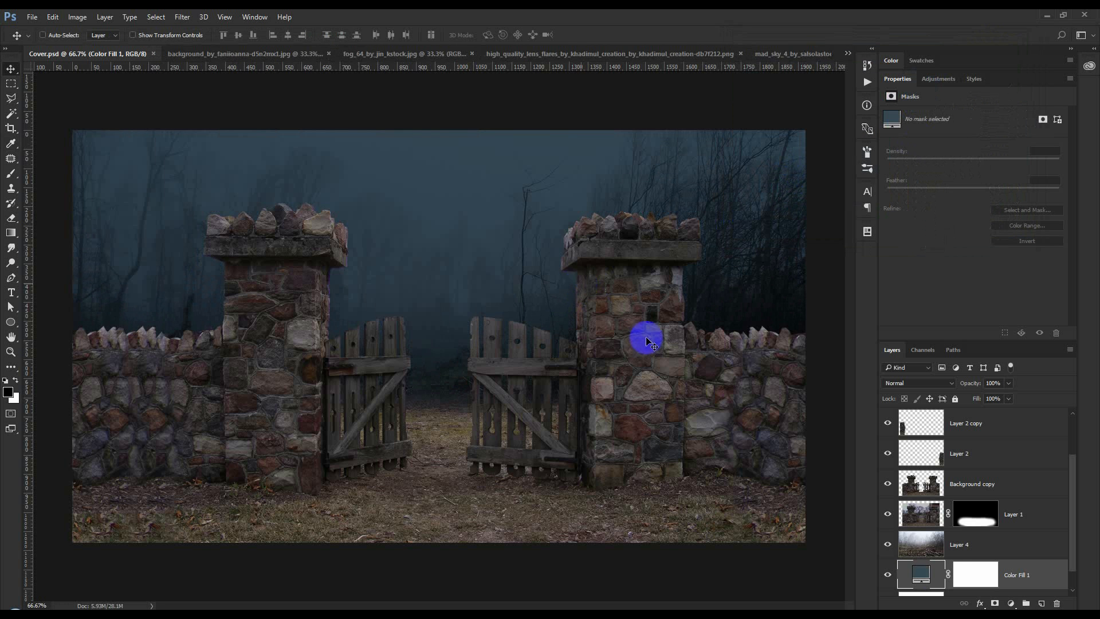
left_click(1030, 525)
scroll(1030, 523, "up", 2)
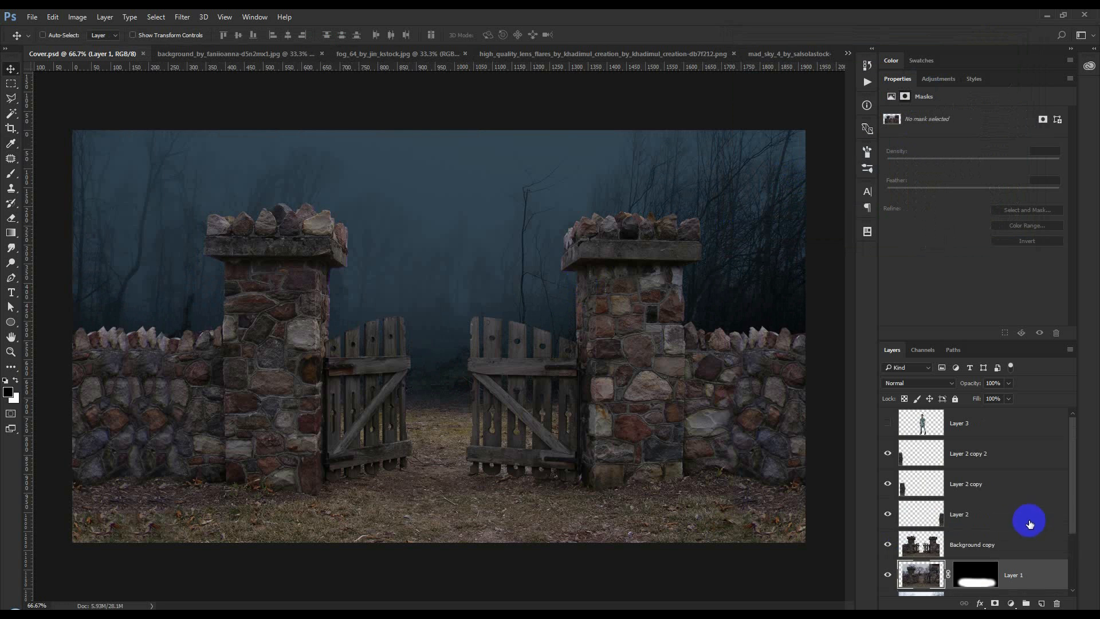
left_click(1003, 465, "shift")
key("ctrl+g")
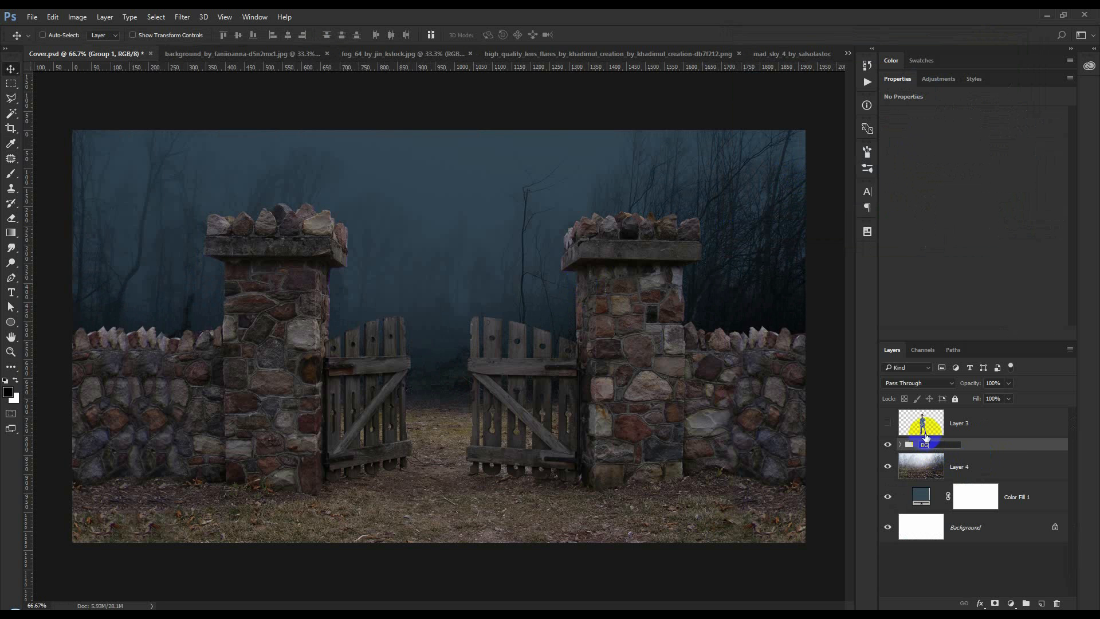
key("Return")
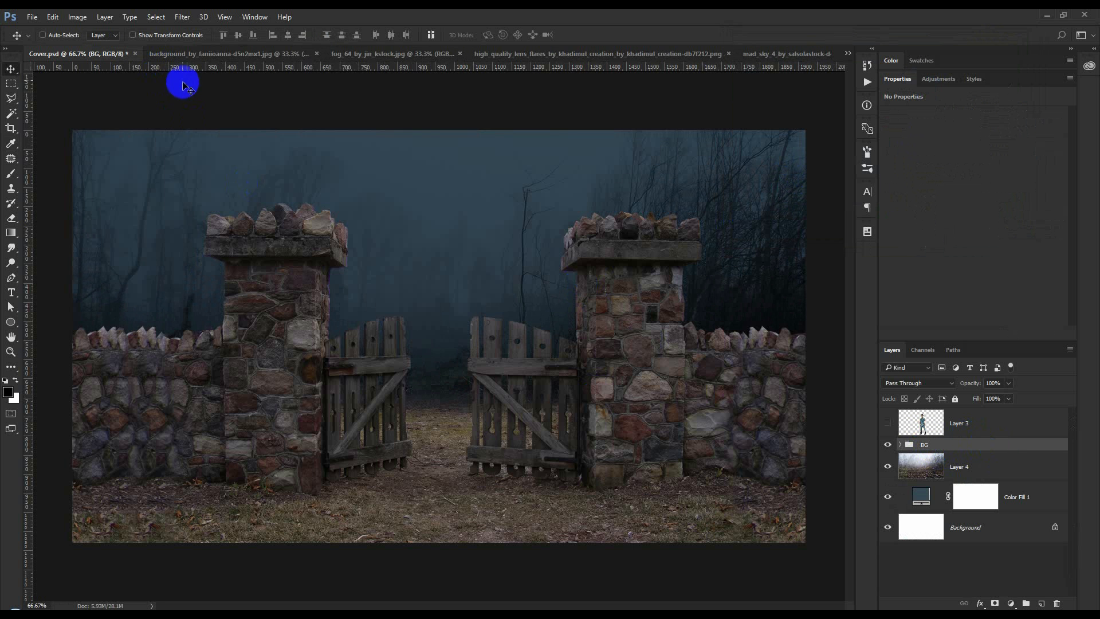
Step: Bring the full moon image into Cover.psd as a layer above the BG group and hide it
left_click(210, 55)
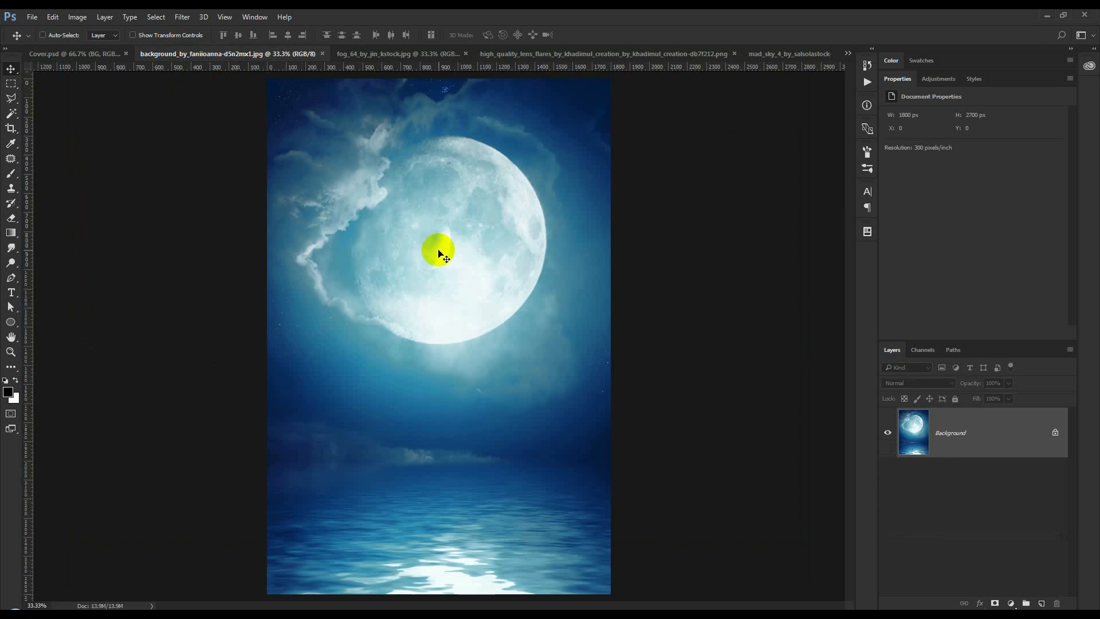
left_click_drag(519, 181, 539, 221)
left_click(887, 453)
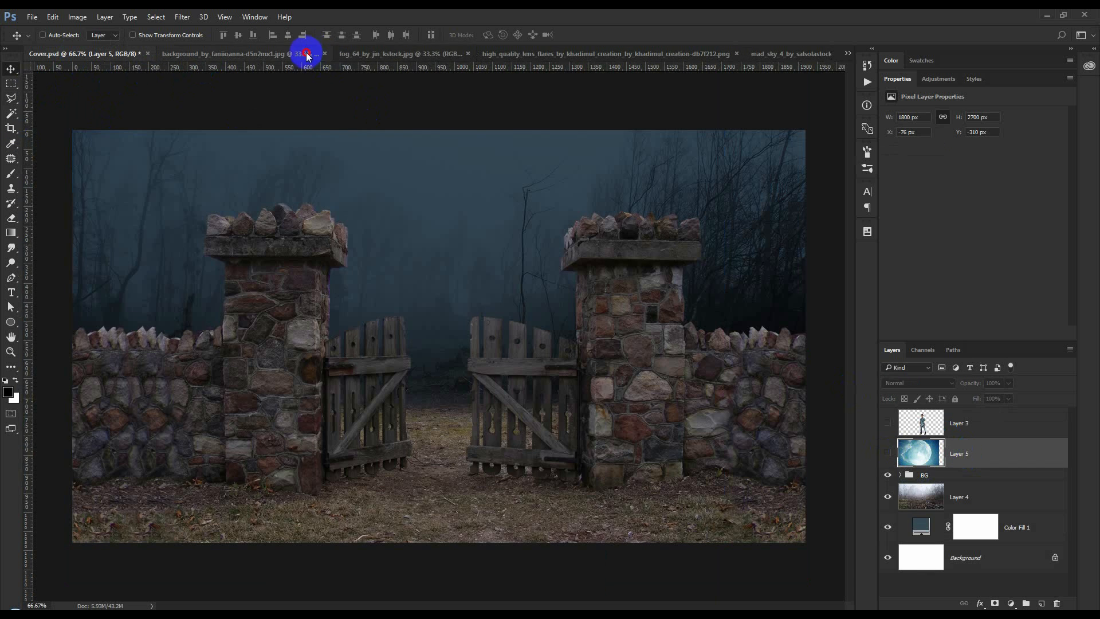
Step: Close the moon background and foggy forest source images
left_click(308, 55)
left_click(340, 54)
left_click(290, 53)
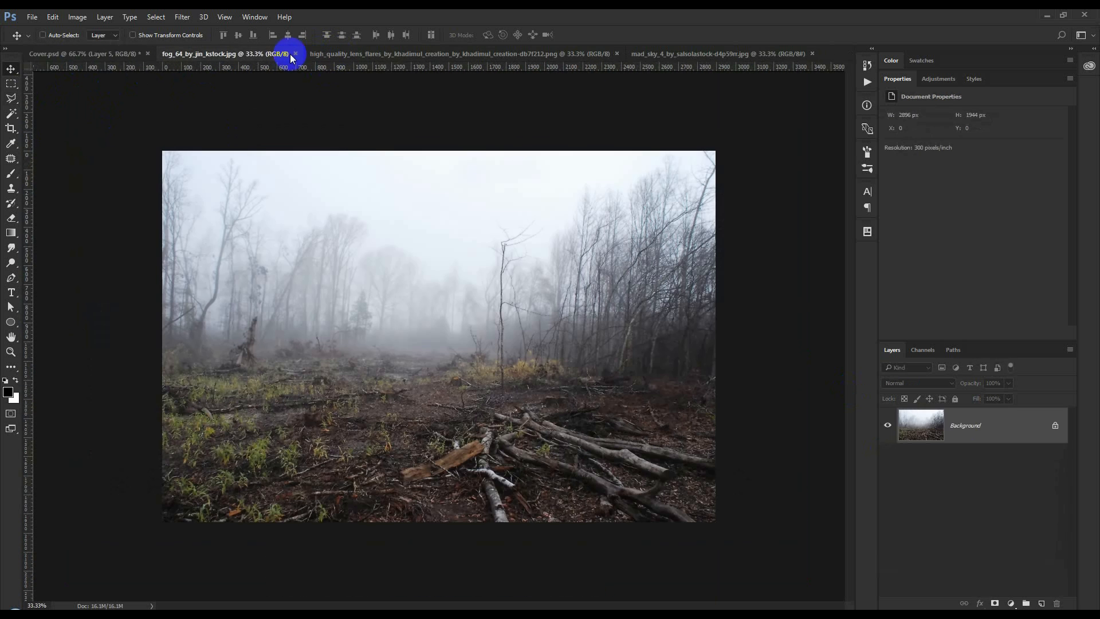
left_click(294, 53)
left_click(278, 55)
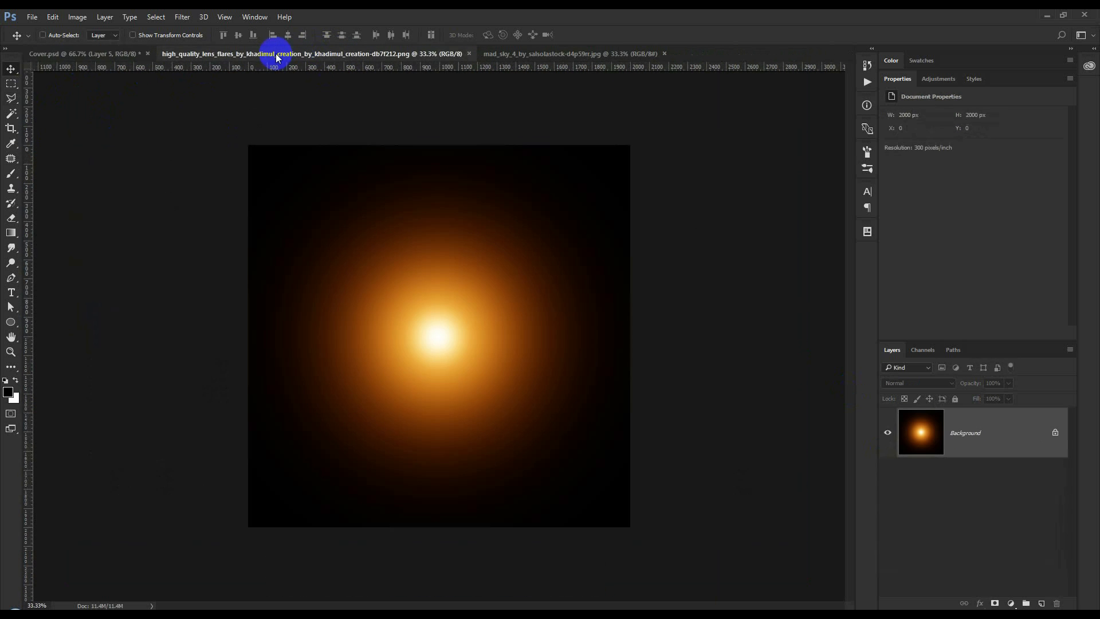
Step: Select the cloudy sky in mad_sky_4 without the credit strip beneath it, an area of about 3008 × 1995 px
left_click(523, 54)
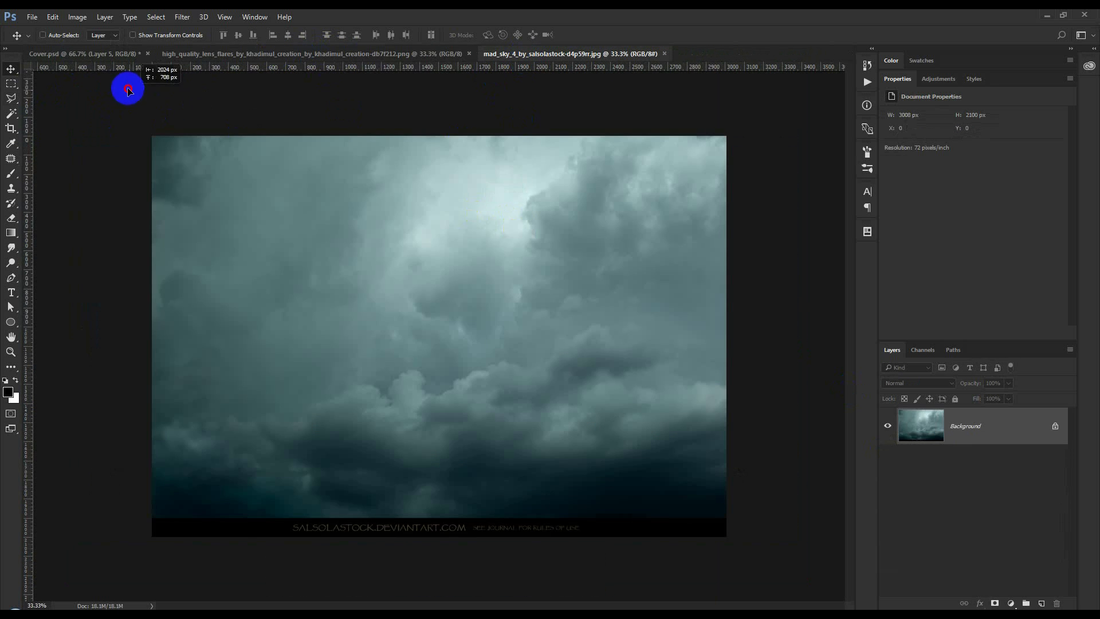
left_click_drag(208, 241, 385, 245)
left_click(629, 272)
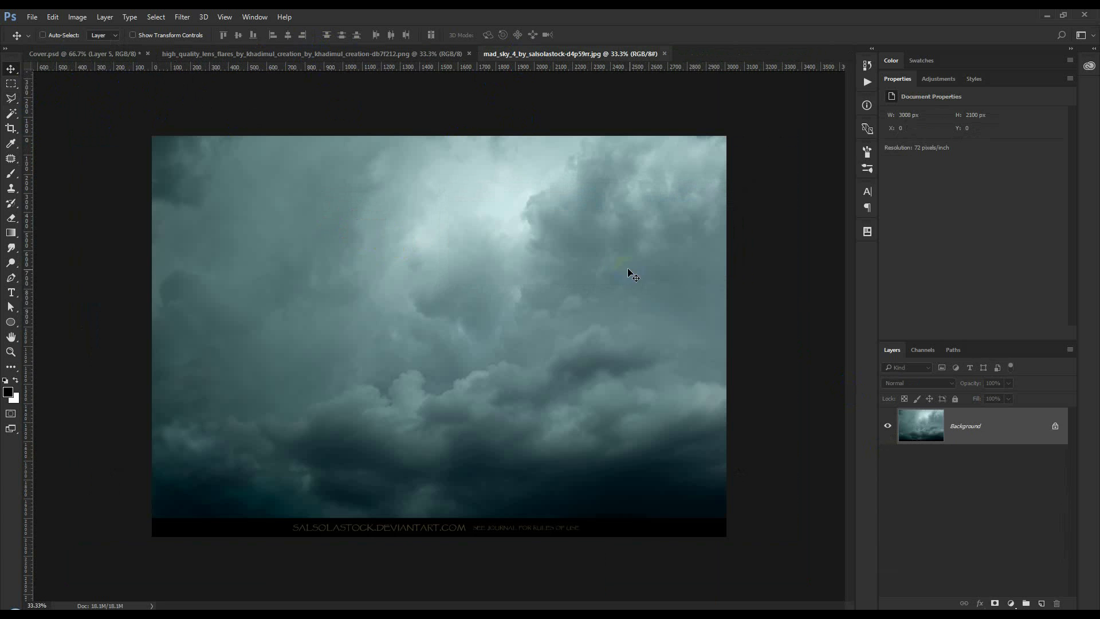
left_click(17, 84)
left_click_drag(172, 109, 547, 367)
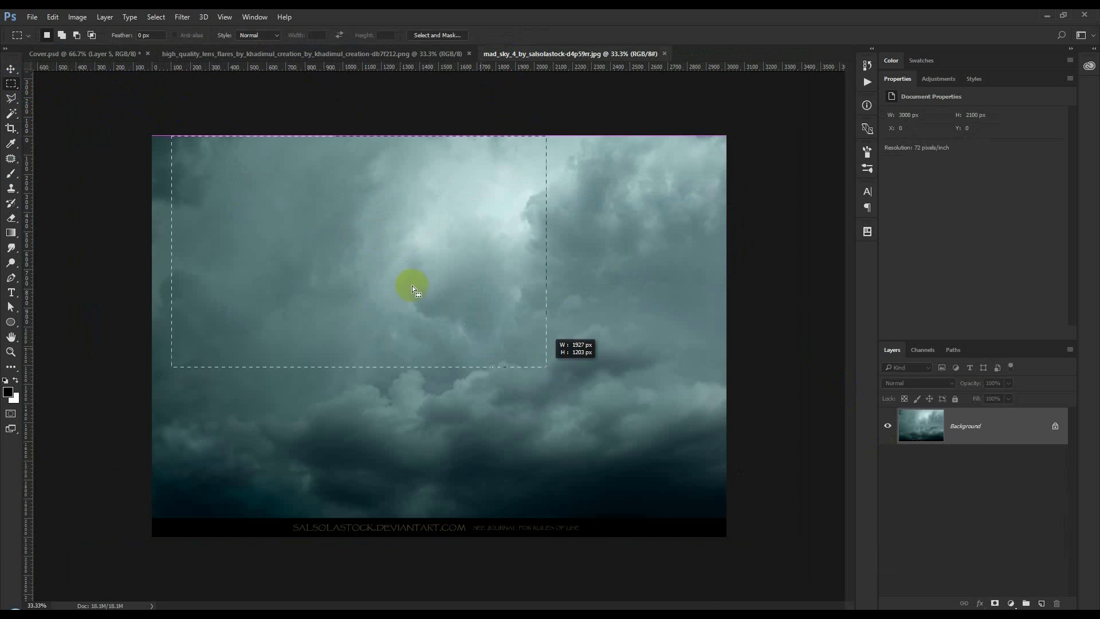
left_click_drag(138, 136, 785, 516)
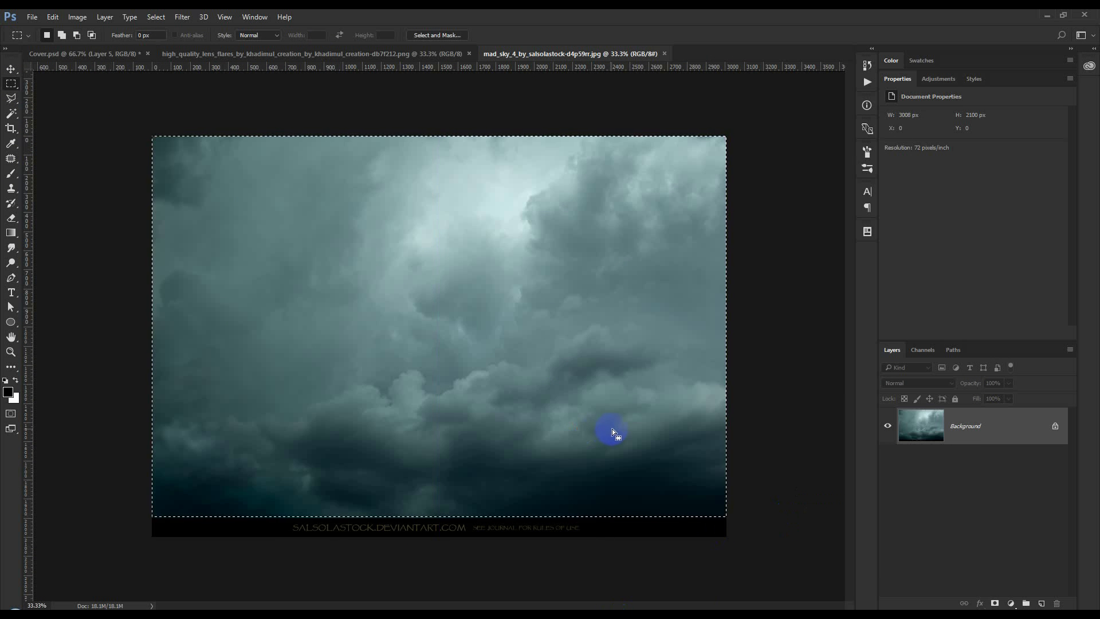
Step: Paste the copied sky into Cover.psd directly above the Color Fill 1 layer
left_click(90, 53)
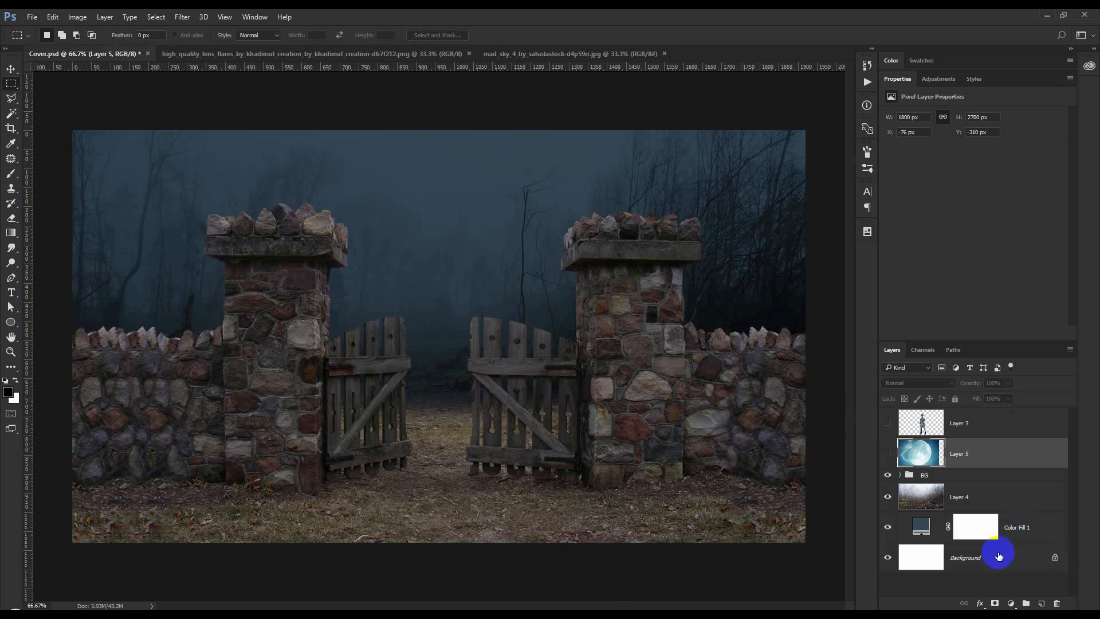
left_click(1024, 532)
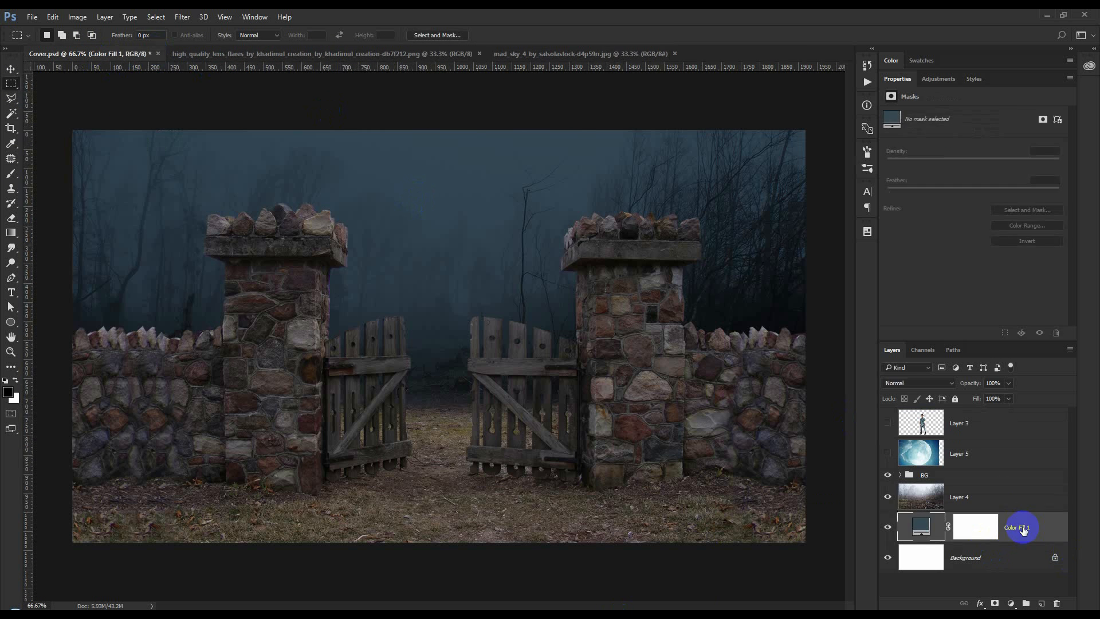
key("ctrl+v")
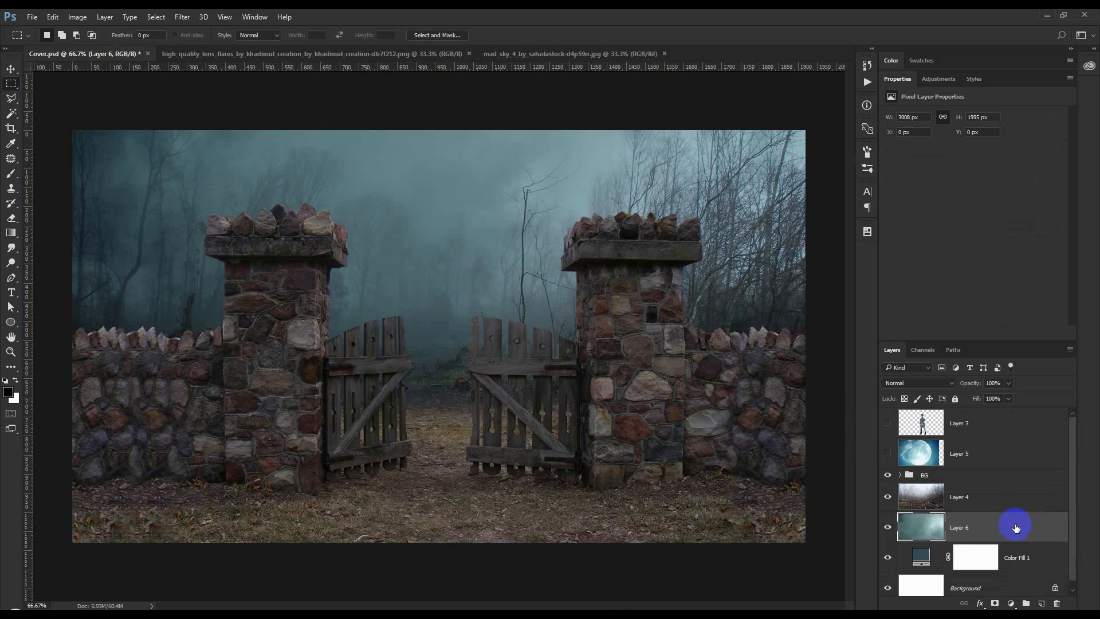
Step: Scale the pasted sky layer to about 1740 × 969 px so its clouds sit behind the gate
key("ctrl+t")
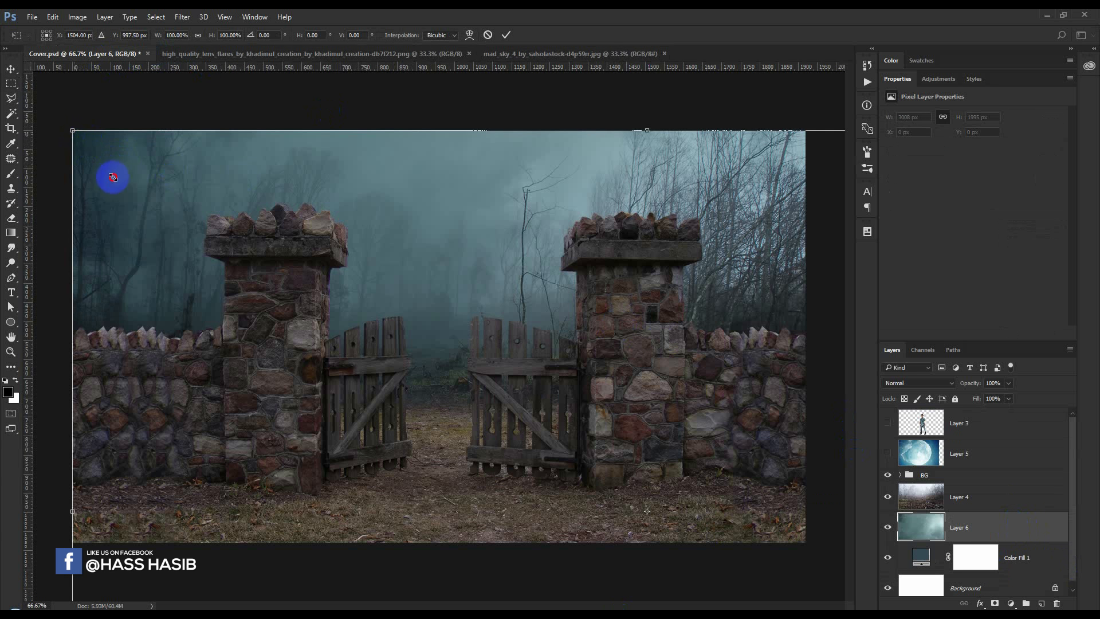
left_click_drag(113, 177, 194, 184)
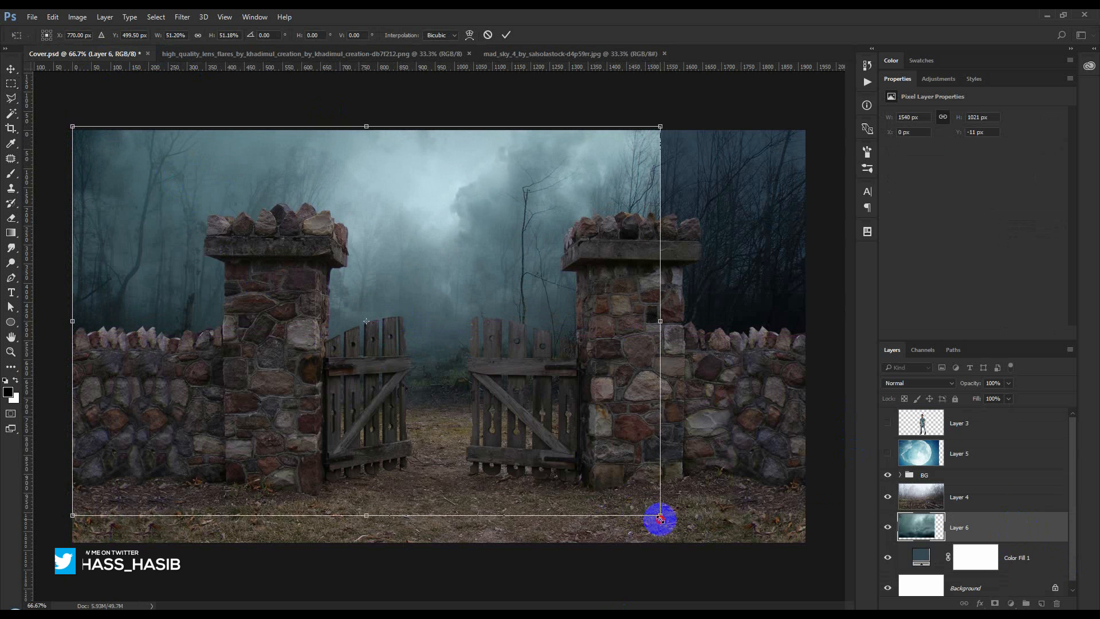
left_click_drag(660, 520, 734, 498)
left_click(506, 35)
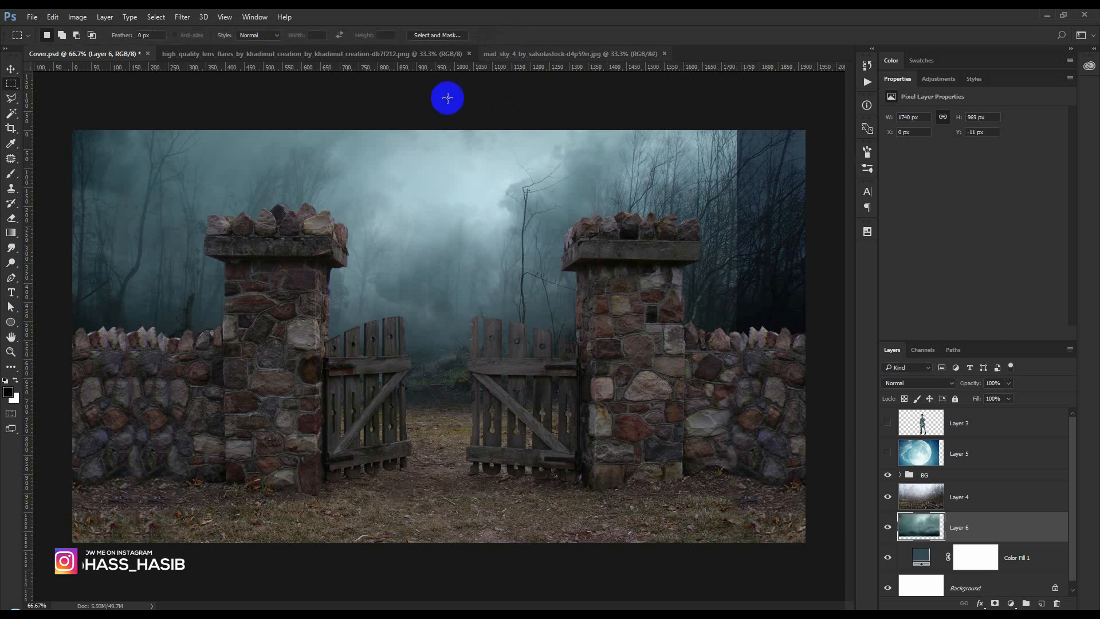
Step: Duplicate the Layer 6 sky and flip the copy horizontally
left_click(11, 69)
left_click(739, 277)
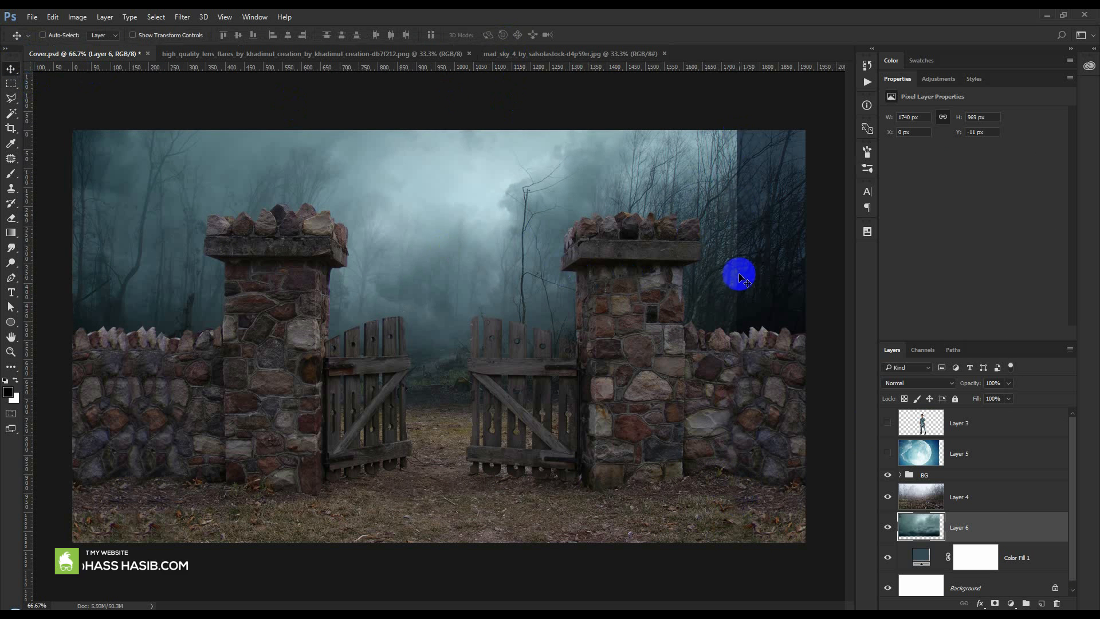
key("ctrl")
key("ctrl+j")
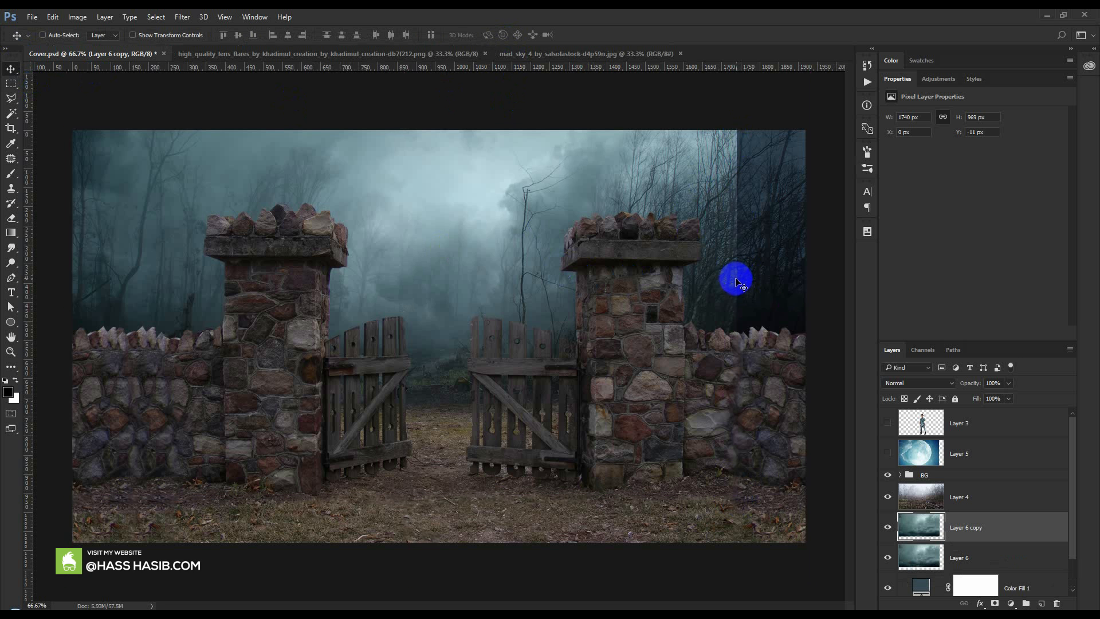
key("ctrl+t")
right_click(632, 277)
left_click(679, 450)
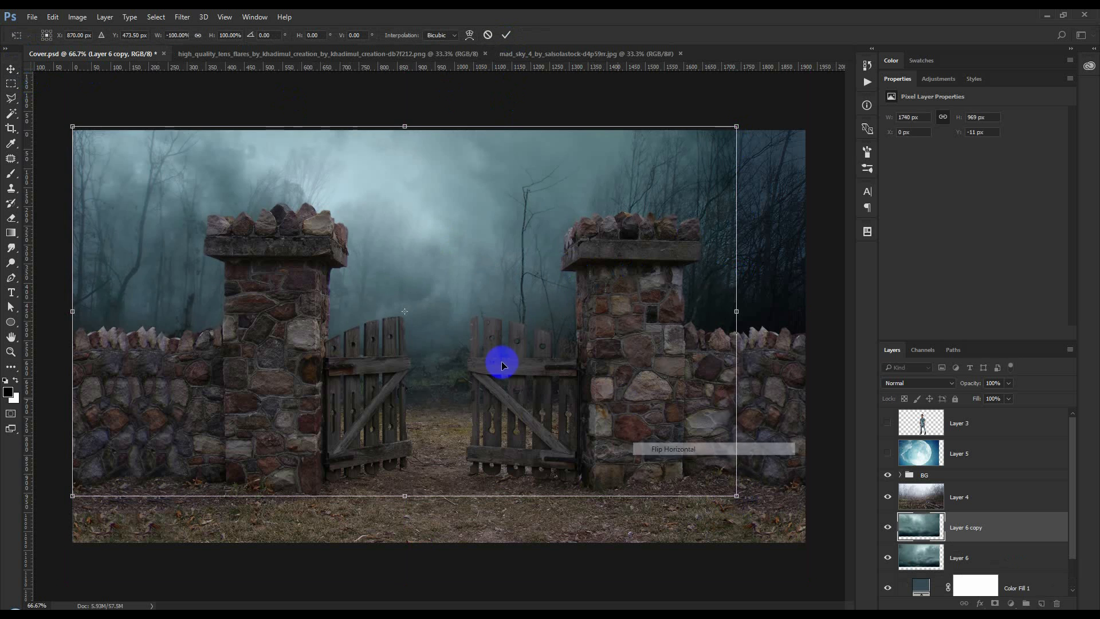
Step: Shift the mirrored sky copy to X 180 px to cover the canvas's right side and place it below Layer 6
left_click_drag(495, 361, 564, 363)
left_click(506, 35)
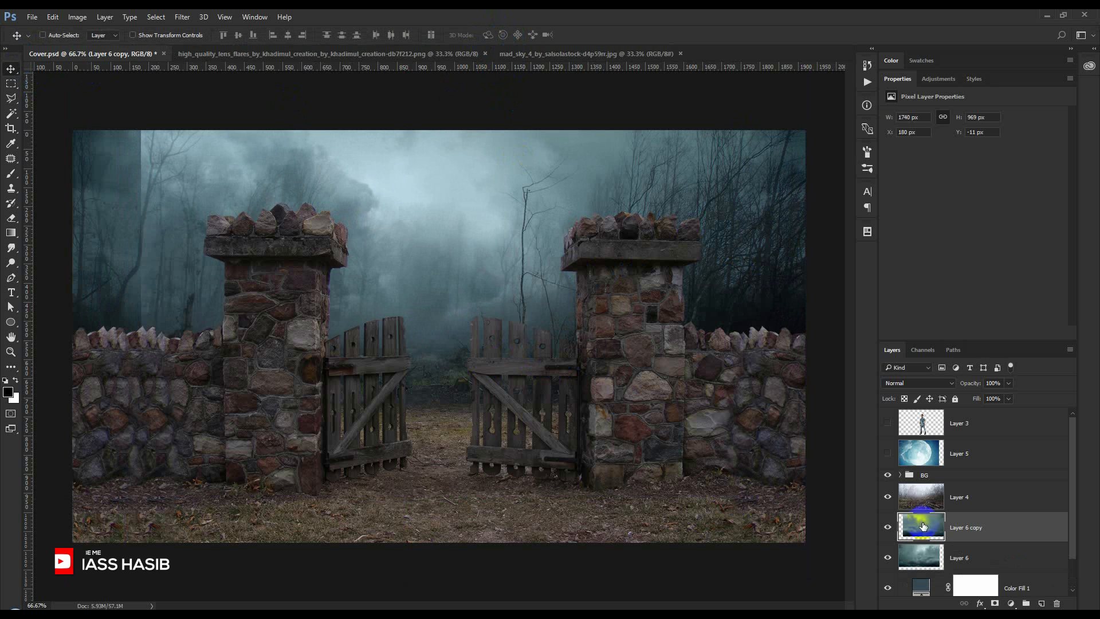
left_click_drag(964, 531, 962, 565)
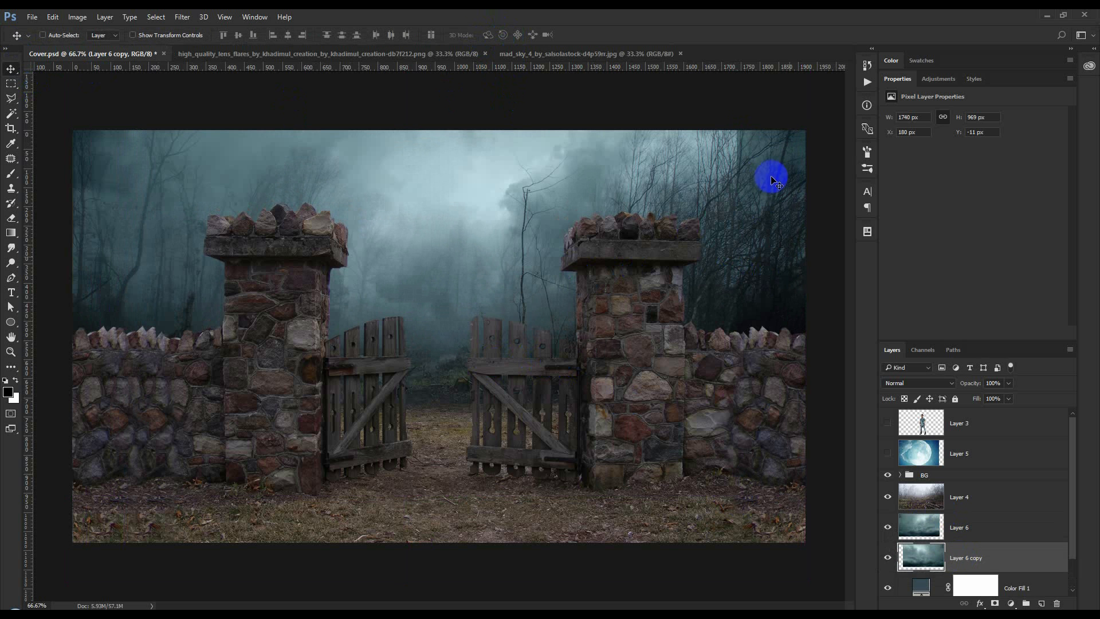
Step: Erase the hard right edge of the Layer 6 sky with a soft 900 px Eraser to blend it into the copy
left_click(894, 539)
left_click(18, 221)
left_click(214, 225)
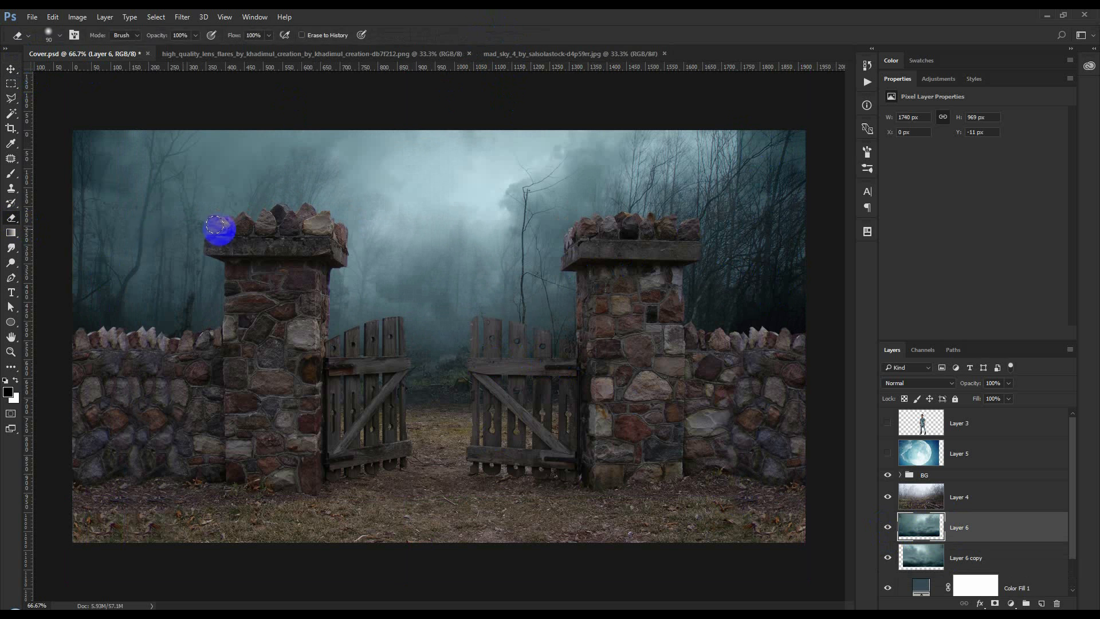
key("bracketright")
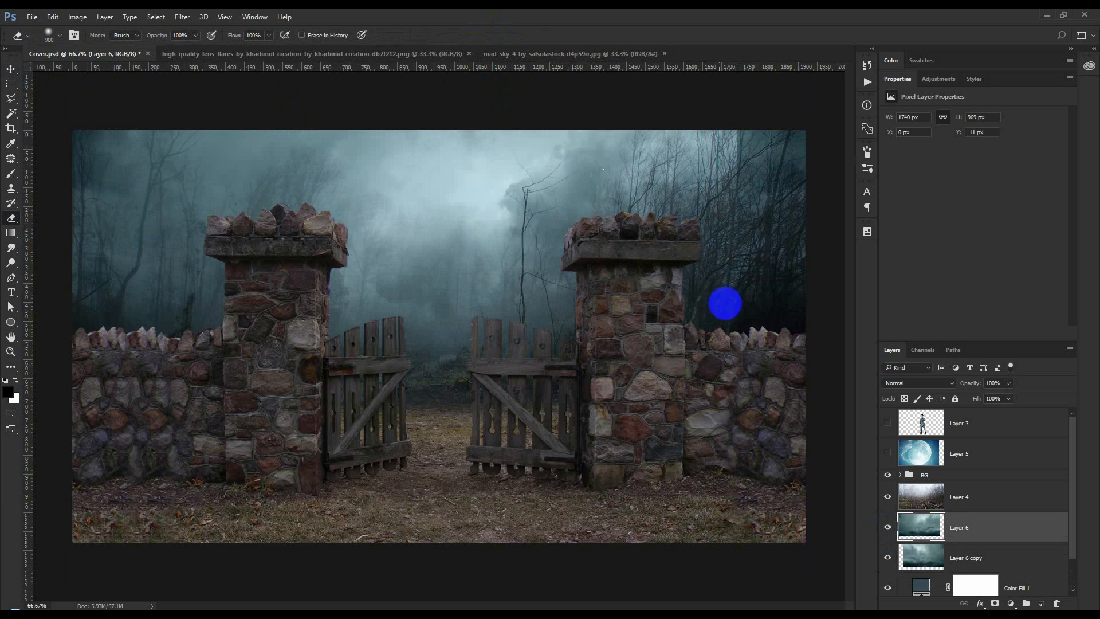
mouse_move(725, 303)
left_mouse_down()
mouse_move(761, 237)
mouse_move(749, 104)
mouse_move(768, 145)
left_mouse_up()
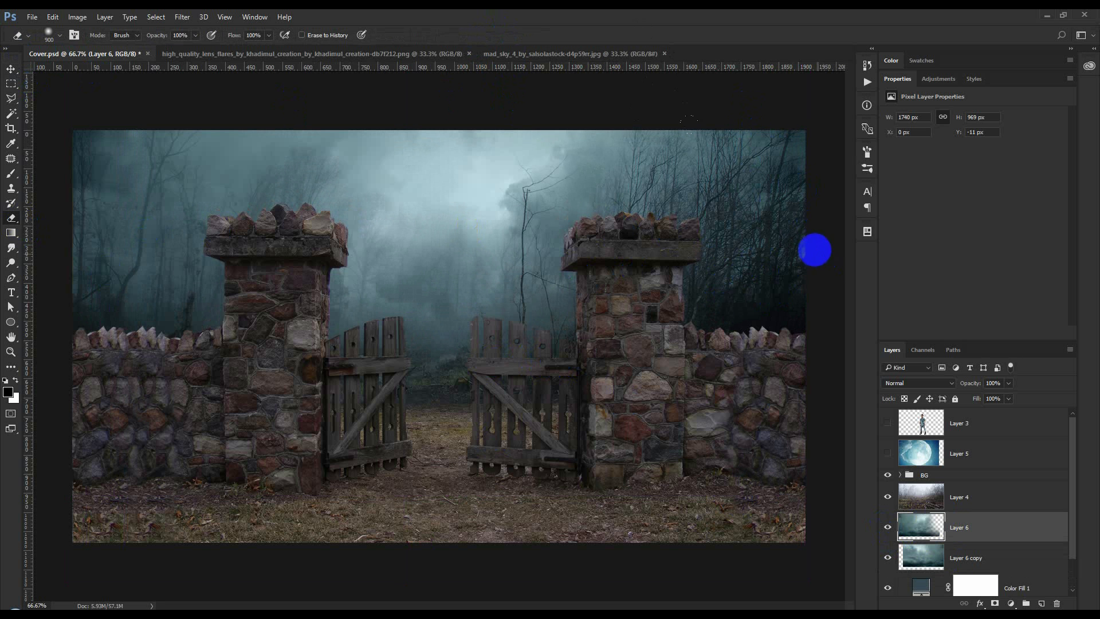
left_click(11, 67)
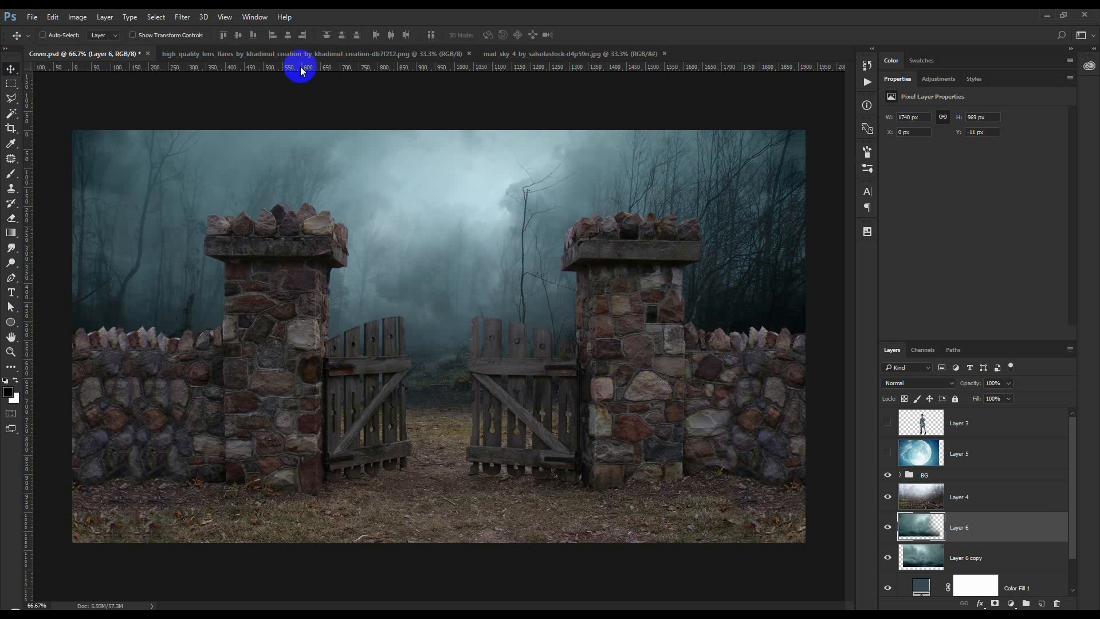
Step: Glance at the lens flare image and close the mad_sky_4 source image
left_click(371, 55)
left_click(94, 54)
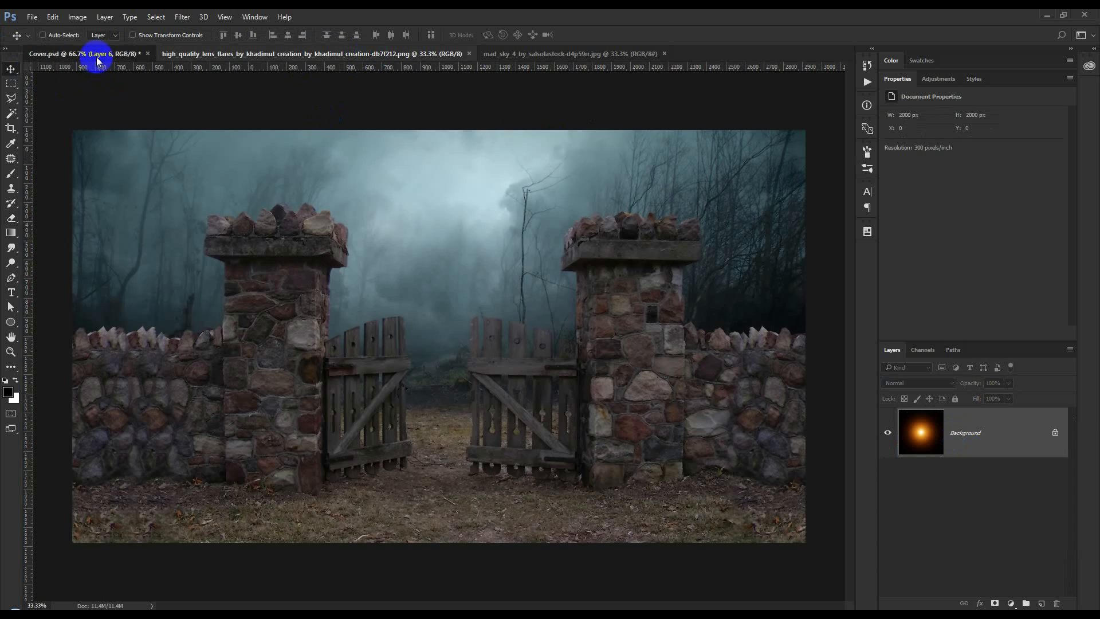
left_click(669, 57)
left_click(665, 53)
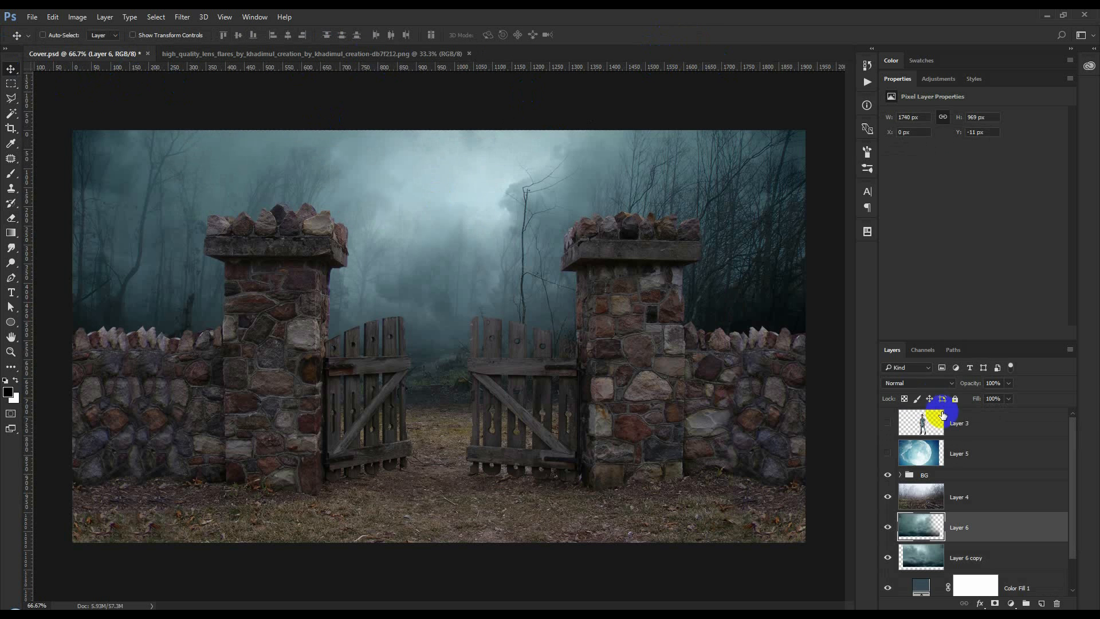
Step: Show the moon on Layer 5, scale it proportionally to about 55%, and position it between the gate pillars
left_click(886, 454)
left_click(942, 454)
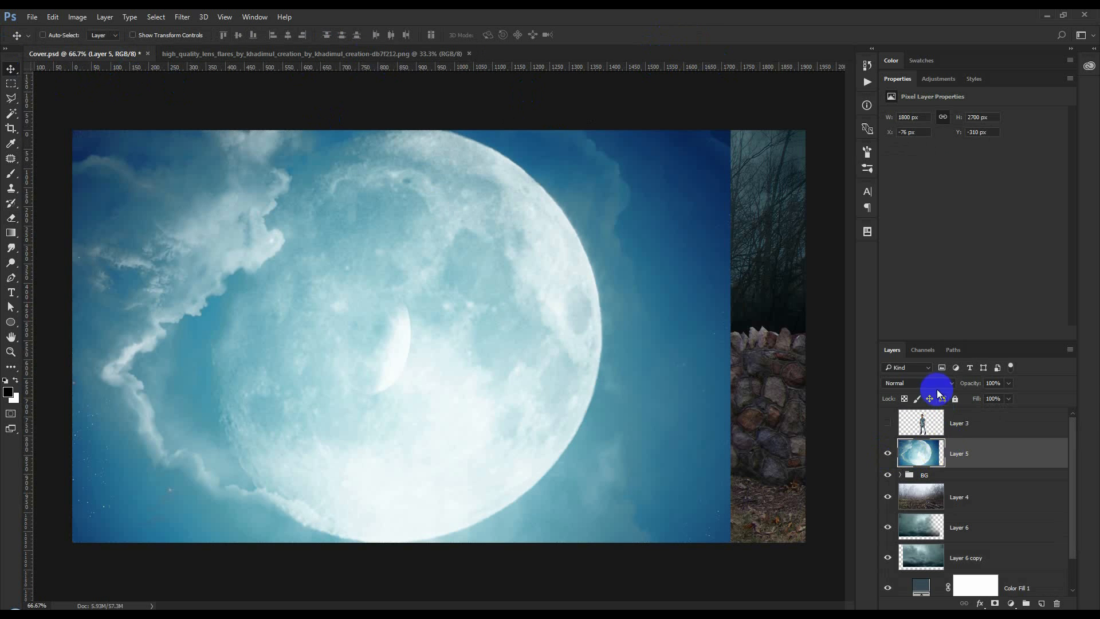
key("ctrl+t")
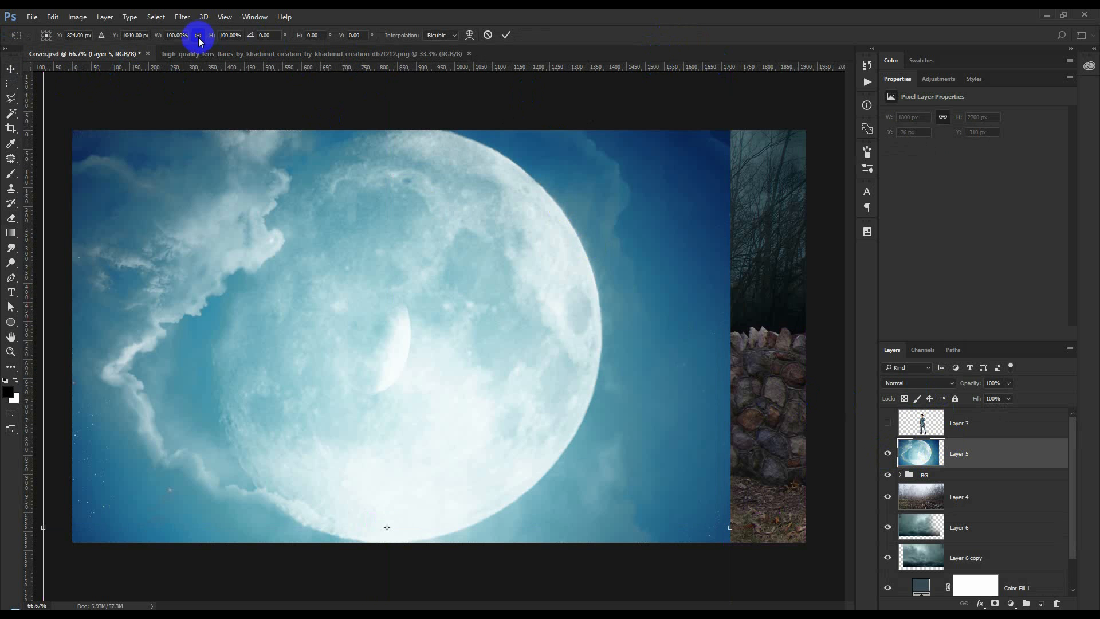
left_click_drag(160, 39, 117, 52)
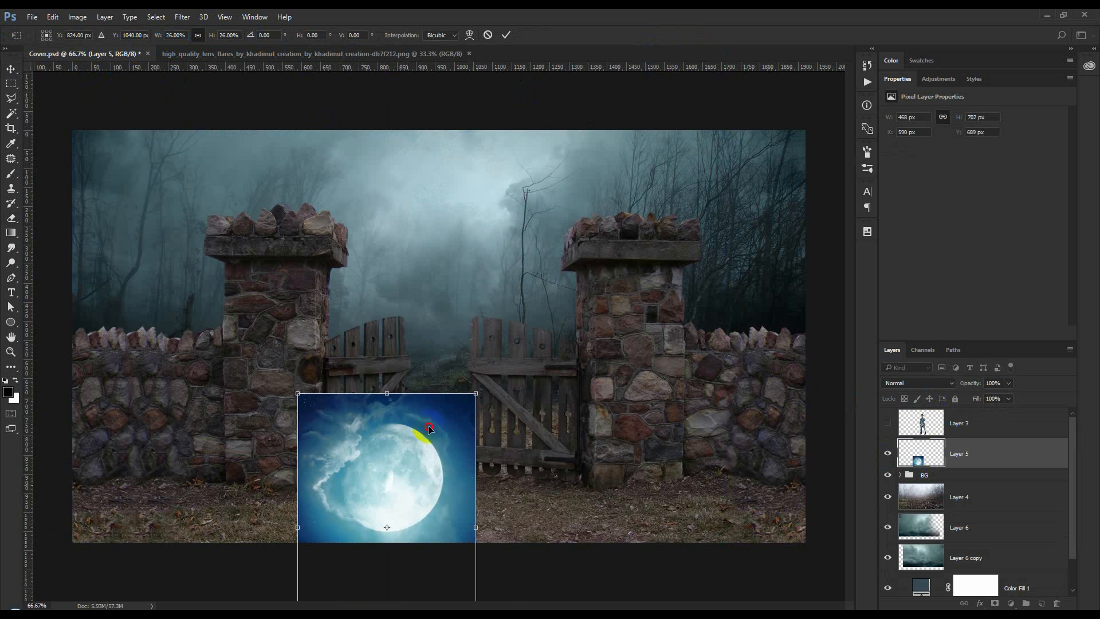
left_click_drag(430, 428, 482, 166)
left_click_drag(528, 398, 683, 516)
left_click_drag(509, 309, 517, 391)
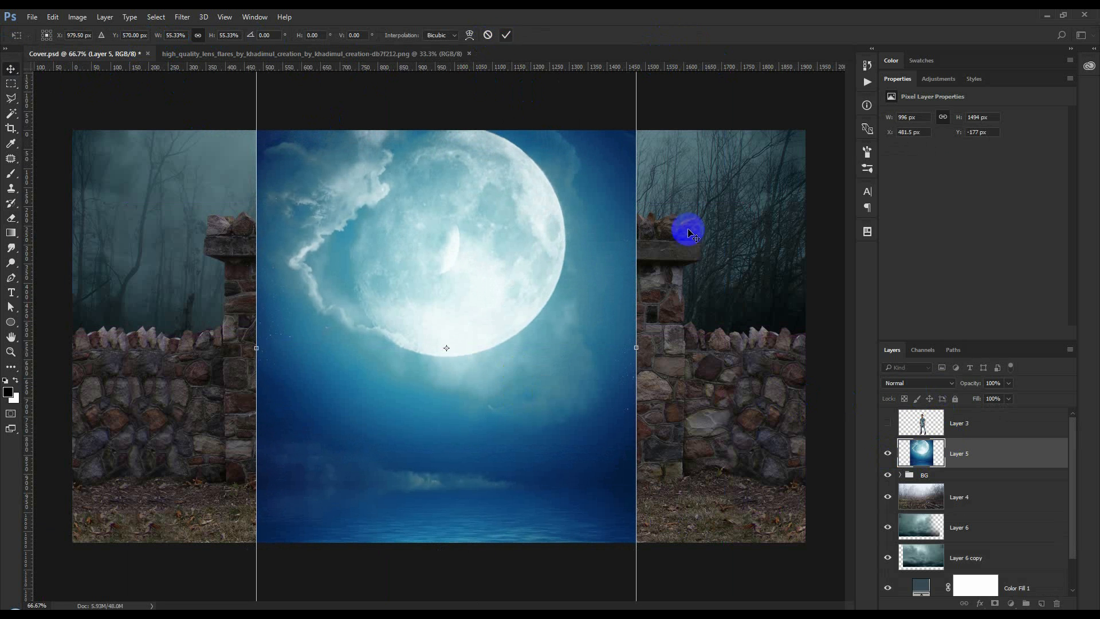
key("Return")
Step: Move the moon Layer 5 below the BG group so it sits behind the stone gate
left_click_drag(973, 454, 971, 488)
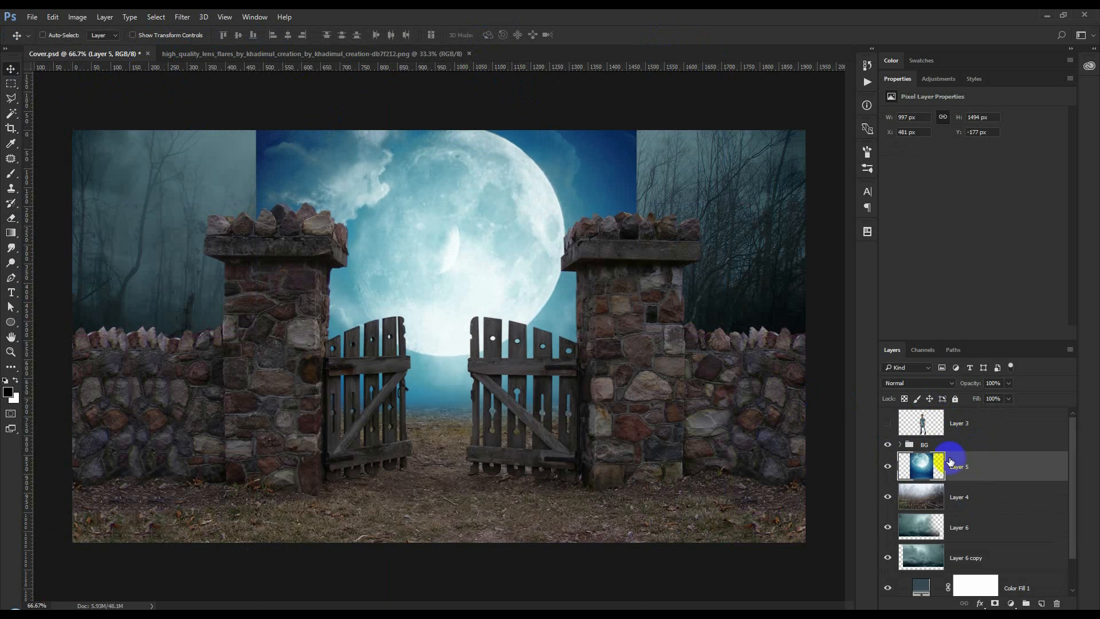
Step: Try blend modes such as Linear Dodge (Add) and Hard Light on Layer 5 and return it to Normal
left_click(921, 392)
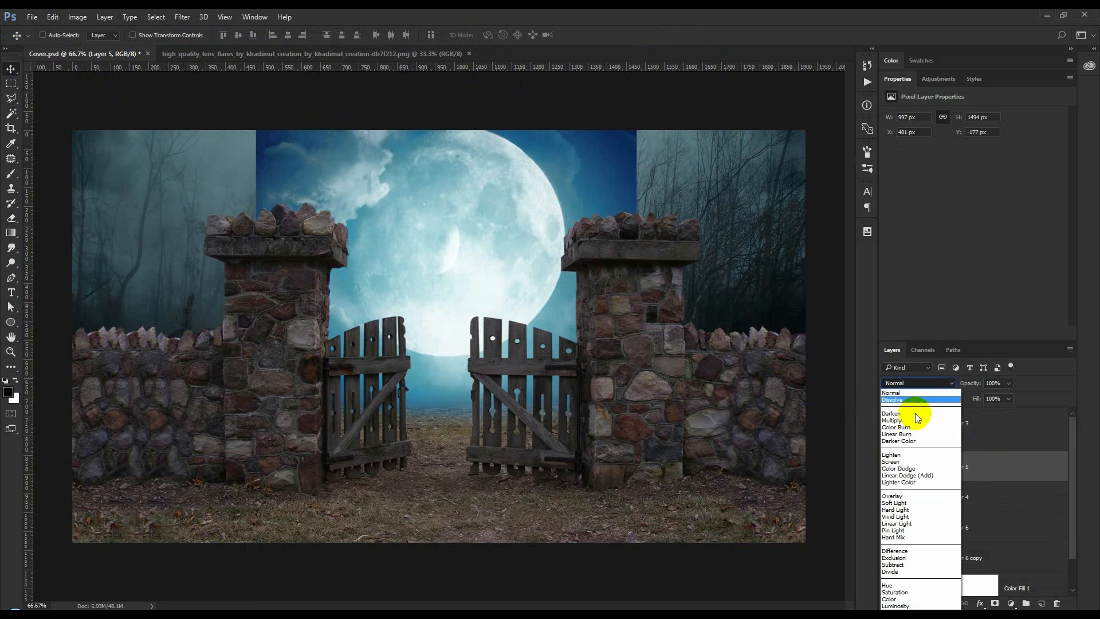
left_click(902, 460)
scroll(905, 393, "down", 5)
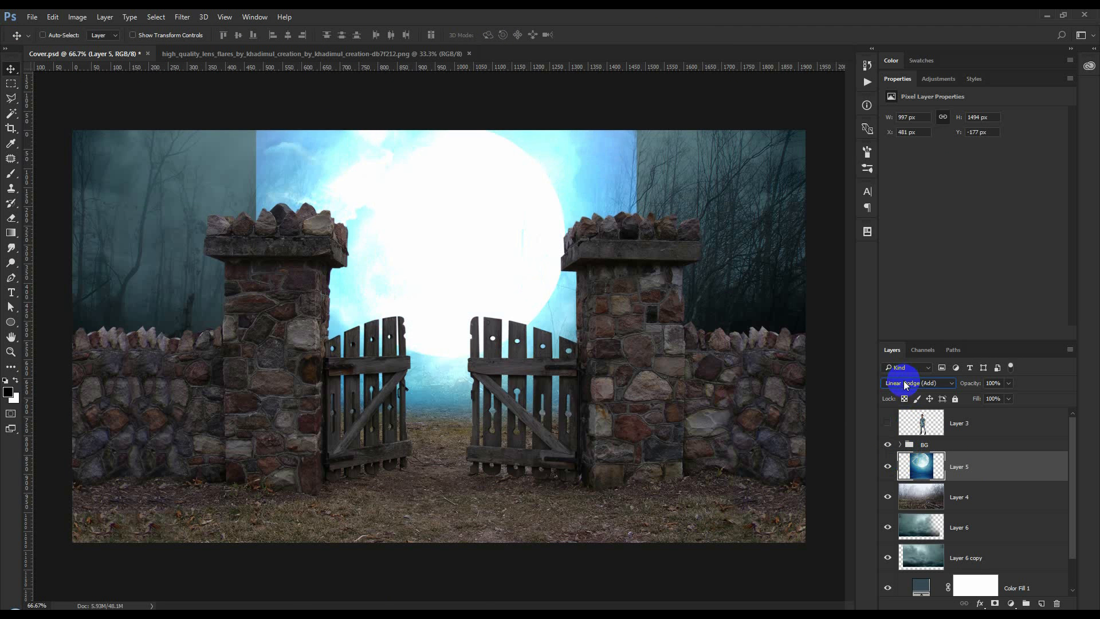
scroll(905, 390, "down", 1)
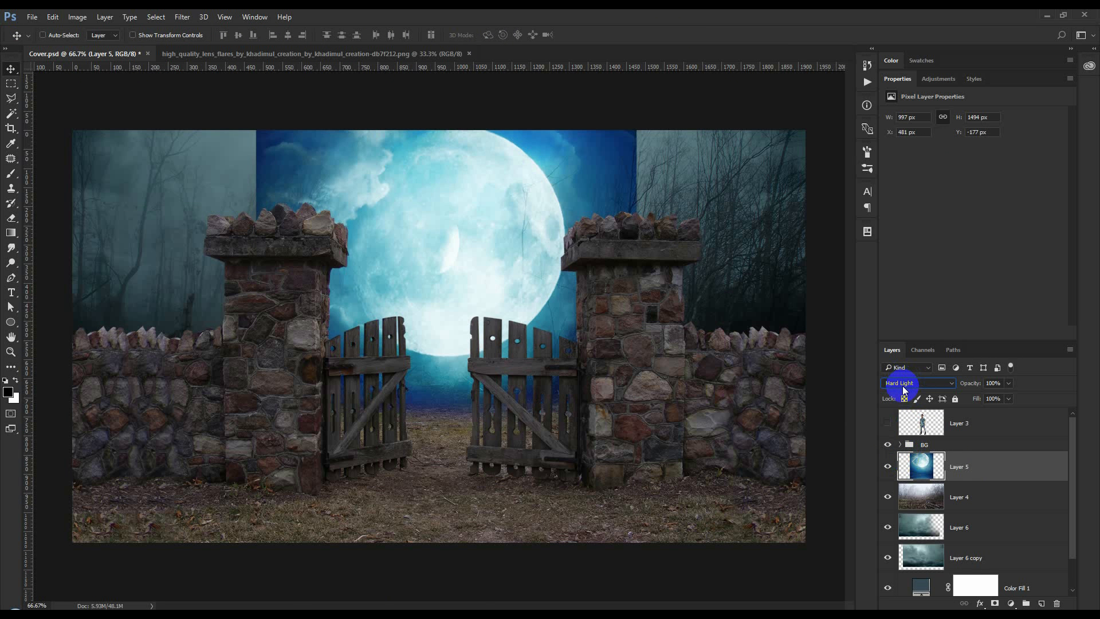
left_click(904, 389)
left_click(904, 395)
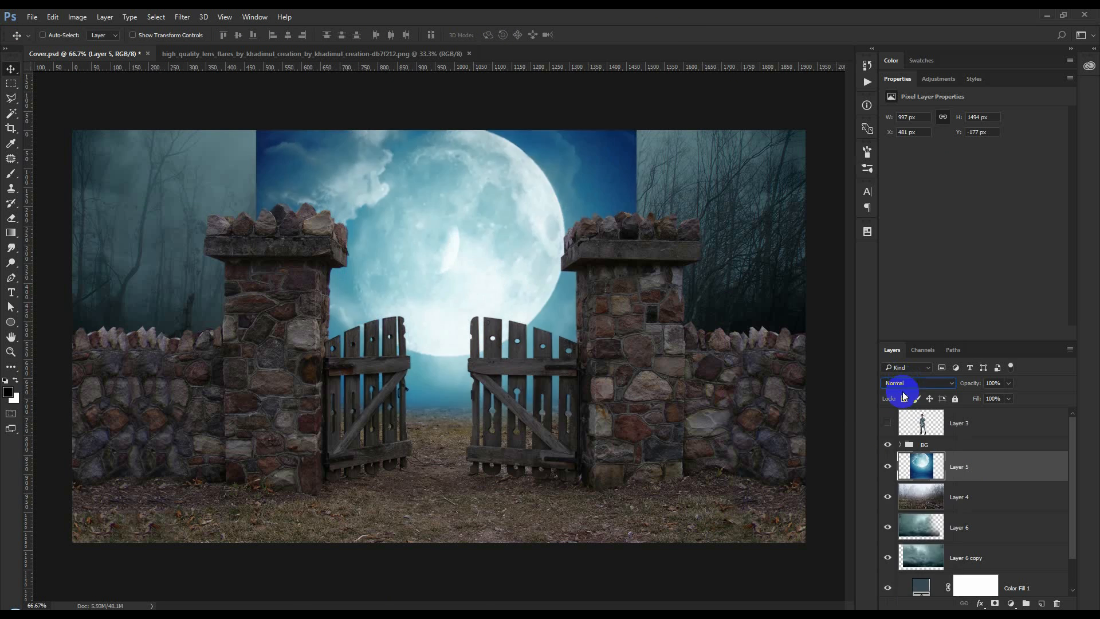
Step: Add a layer mask to Layer 5 and paint its outer edges black with a soft brush to blend the moon into the sky
left_click(996, 603)
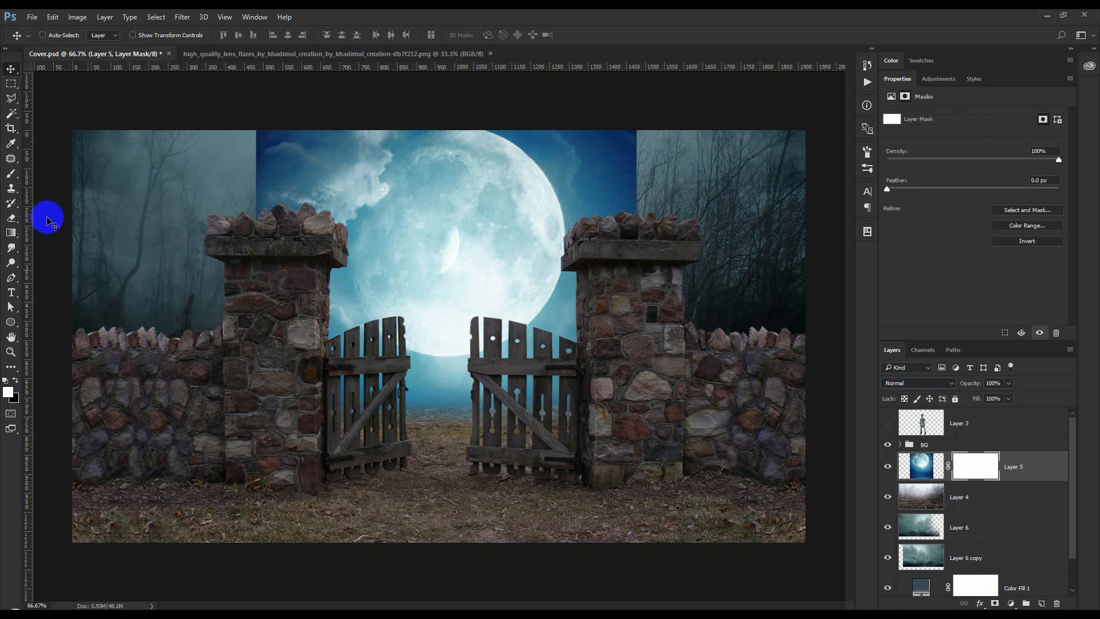
left_click(18, 180)
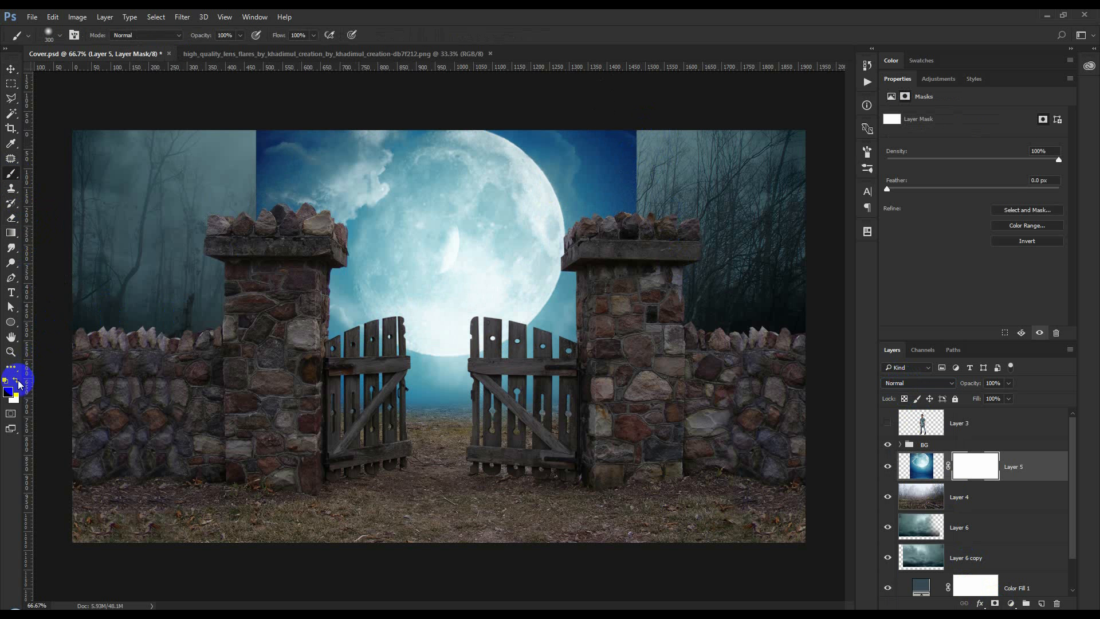
key("bracketright")
key("bracketright")
key("bracketright")
key("bracketright")
key("bracketright")
mouse_move(766, 224)
left_mouse_down()
mouse_move(690, 156)
mouse_move(700, 180)
mouse_move(656, 121)
mouse_move(646, 377)
mouse_move(630, 400)
mouse_move(344, 495)
mouse_move(446, 544)
mouse_move(236, 466)
mouse_move(211, 376)
mouse_move(209, 119)
mouse_move(262, 71)
mouse_move(151, 134)
left_mouse_up()
mouse_move(224, 234)
left_mouse_down()
mouse_move(204, 491)
mouse_move(181, 195)
left_mouse_up()
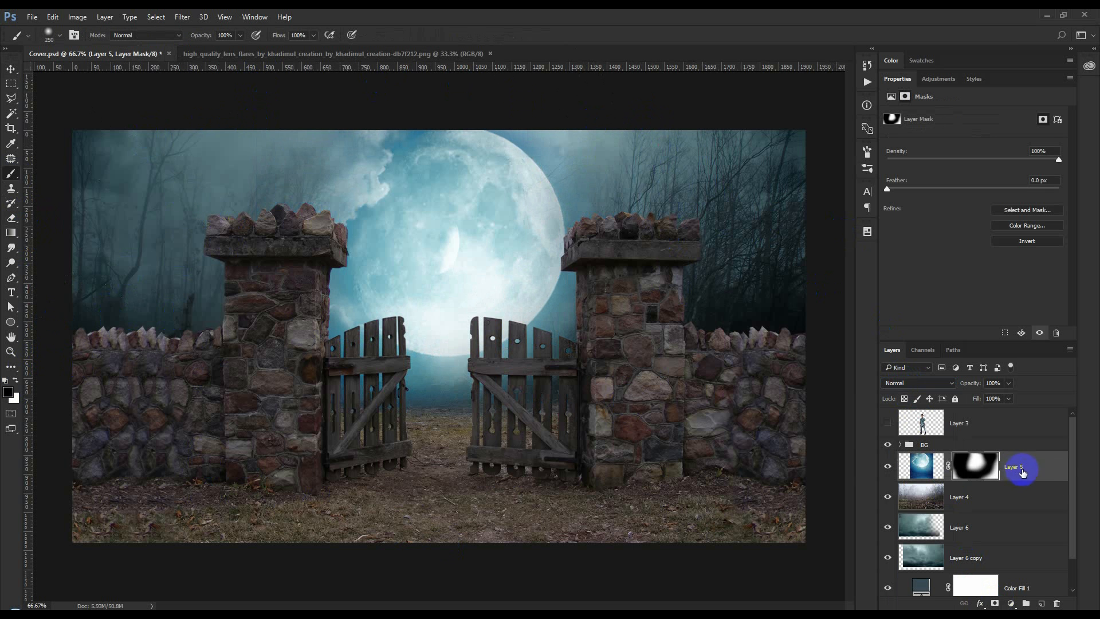
Step: Move Layer 5 below the Layer 4 forest and scale the moon proportionally to about 79%, shifting it up
left_click_drag(1023, 472, 1024, 503)
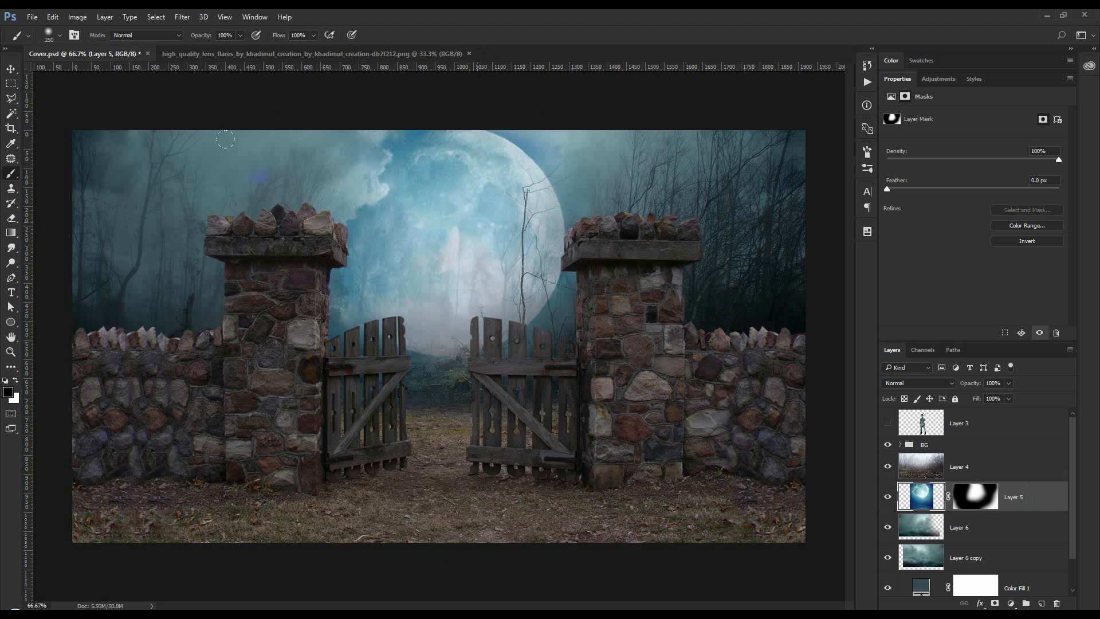
left_click(10, 70)
key("ctrl+t")
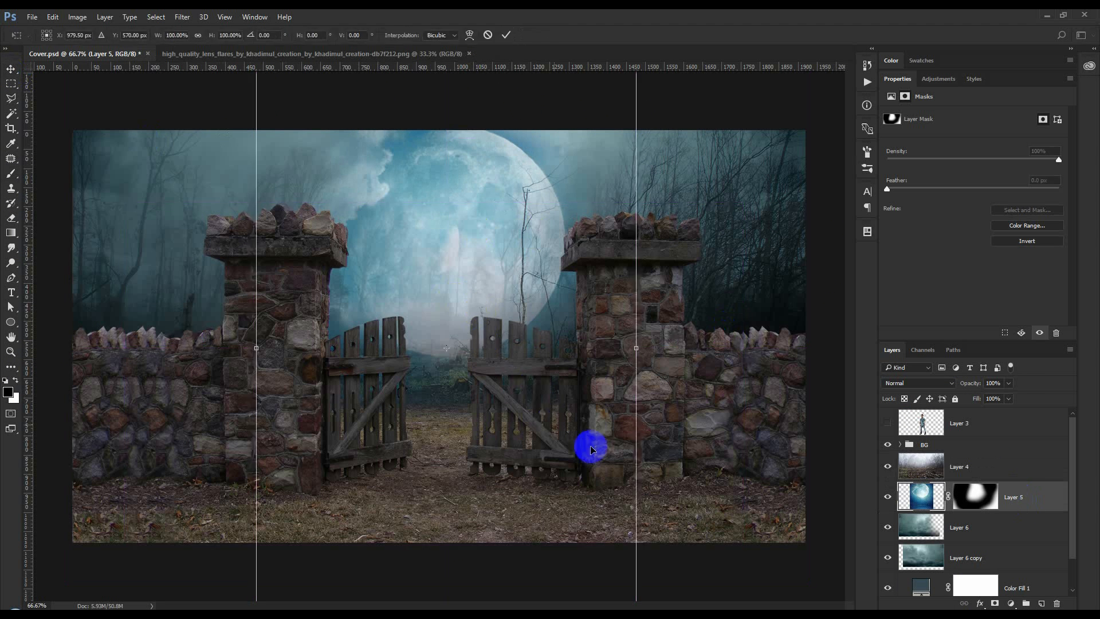
scroll(392, 94, "down", 1)
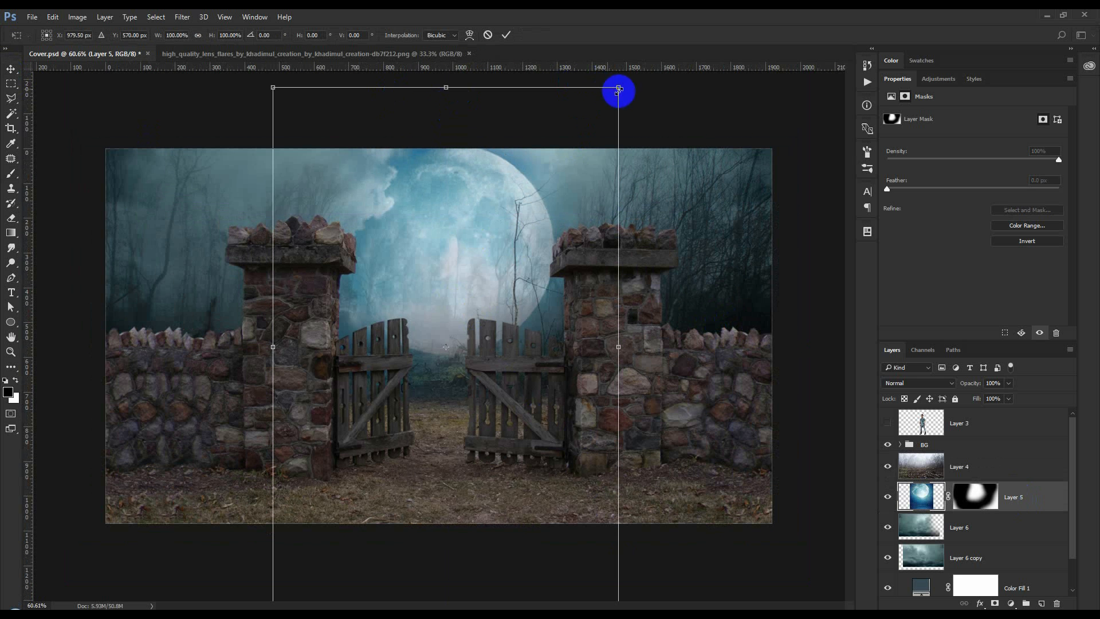
left_click_drag(618, 87, 582, 141)
left_click_drag(505, 183, 504, 151)
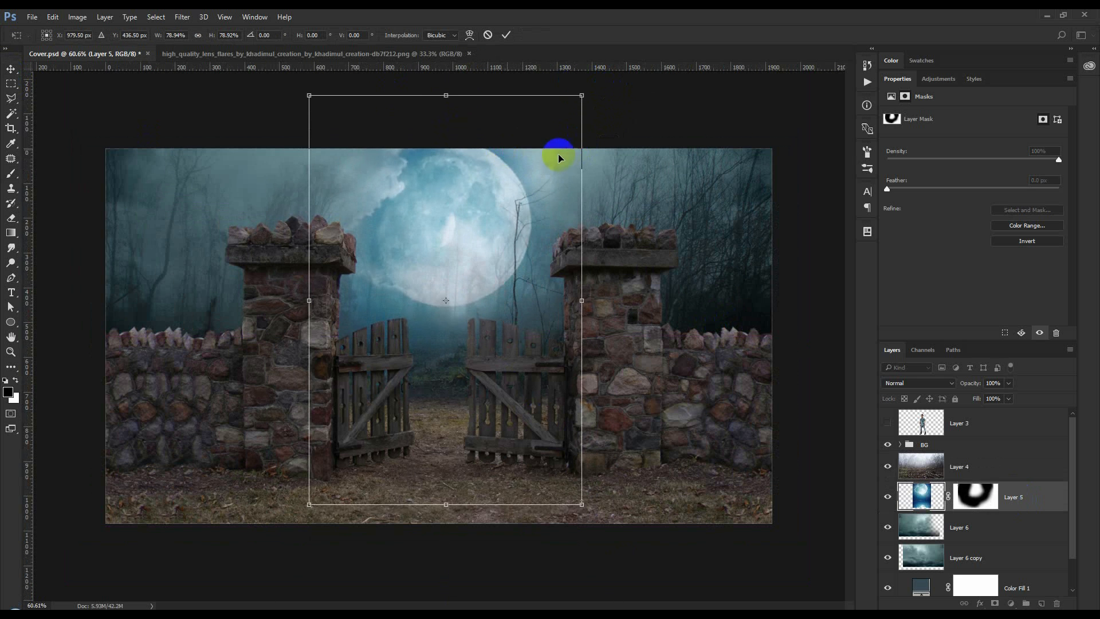
Step: Rotate the moon layer to about -5.7°, scale it to about 93%, and position it between the gate pillars
left_click_drag(691, 189, 319, 217)
left_click_drag(475, 279, 538, 151)
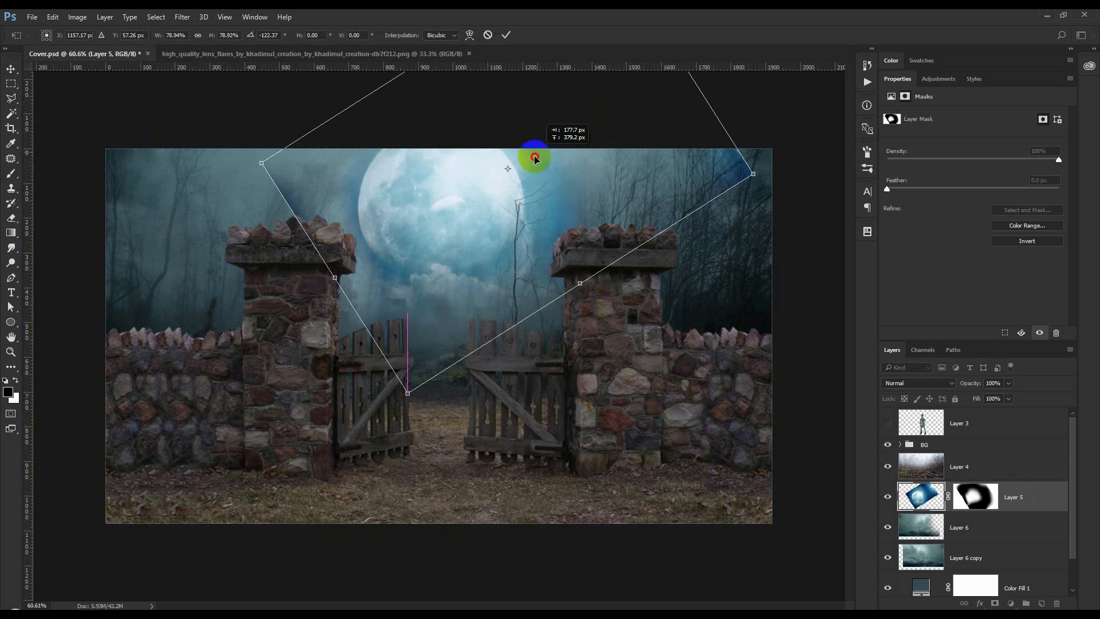
left_click_drag(597, 388, 344, 228)
left_click_drag(458, 276, 458, 314)
left_click_drag(562, 392, 546, 392)
left_click_drag(612, 492, 638, 524)
left_click_drag(547, 433, 553, 434)
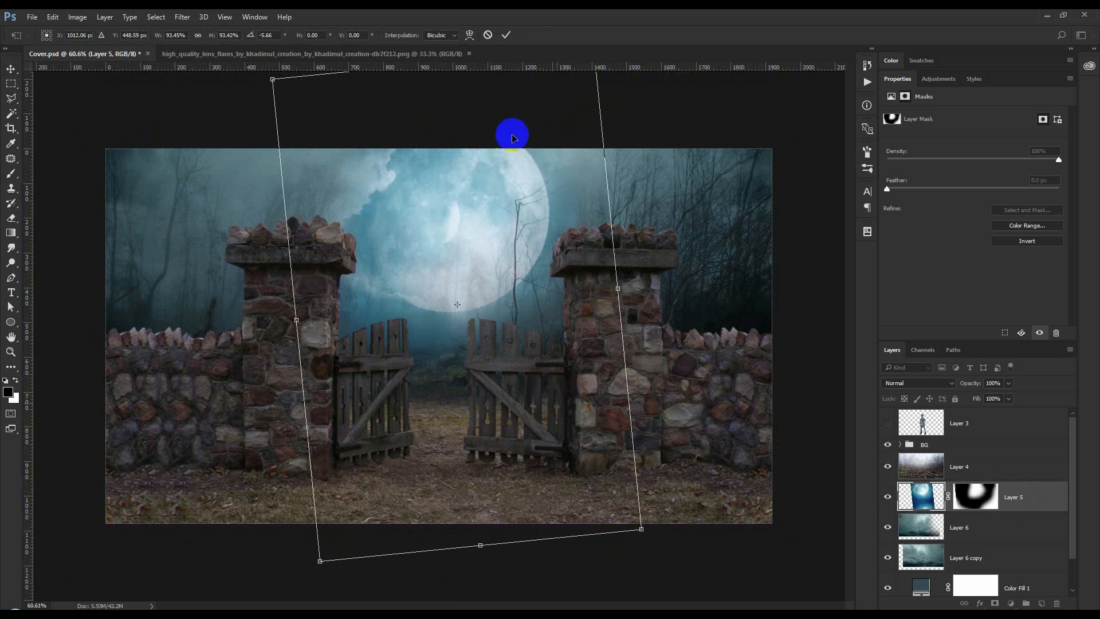
left_click(504, 36)
Step: Move the moon layer slightly lower and flip it horizontally
key("ctrl+plus")
left_click_drag(464, 221, 520, 257)
key("ctrl+t")
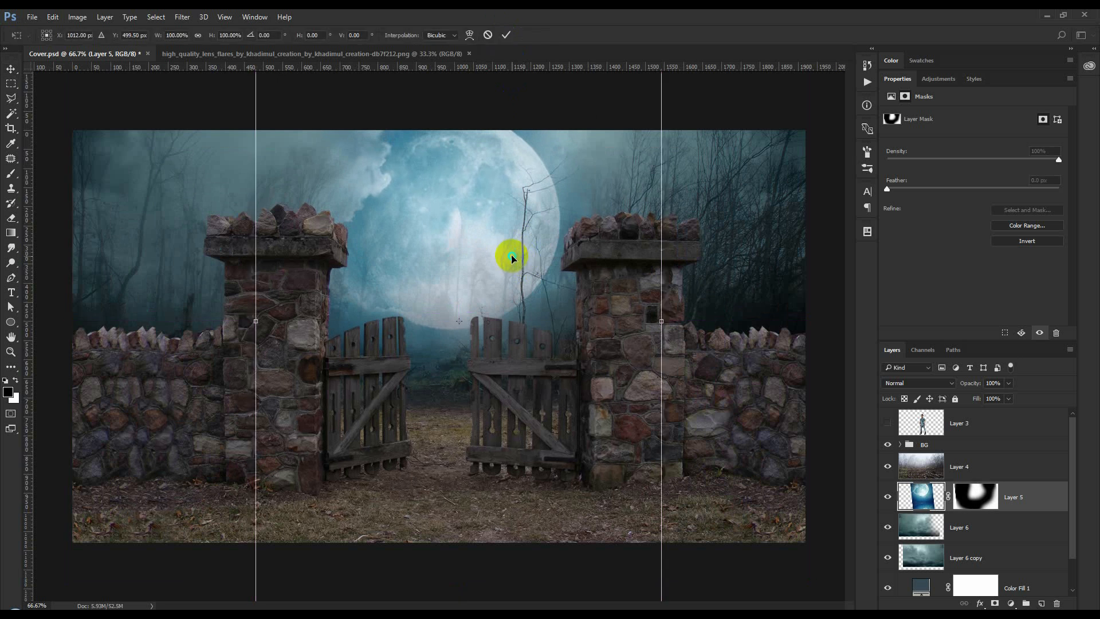
right_click(512, 258)
left_click(554, 428)
left_click_drag(524, 374, 499, 339)
Step: Enlarge the moon layer to about 116%, flip it back horizontally, and shift it up
key("ctrl+0")
left_click_drag(585, 147, 607, 103)
right_click(546, 228)
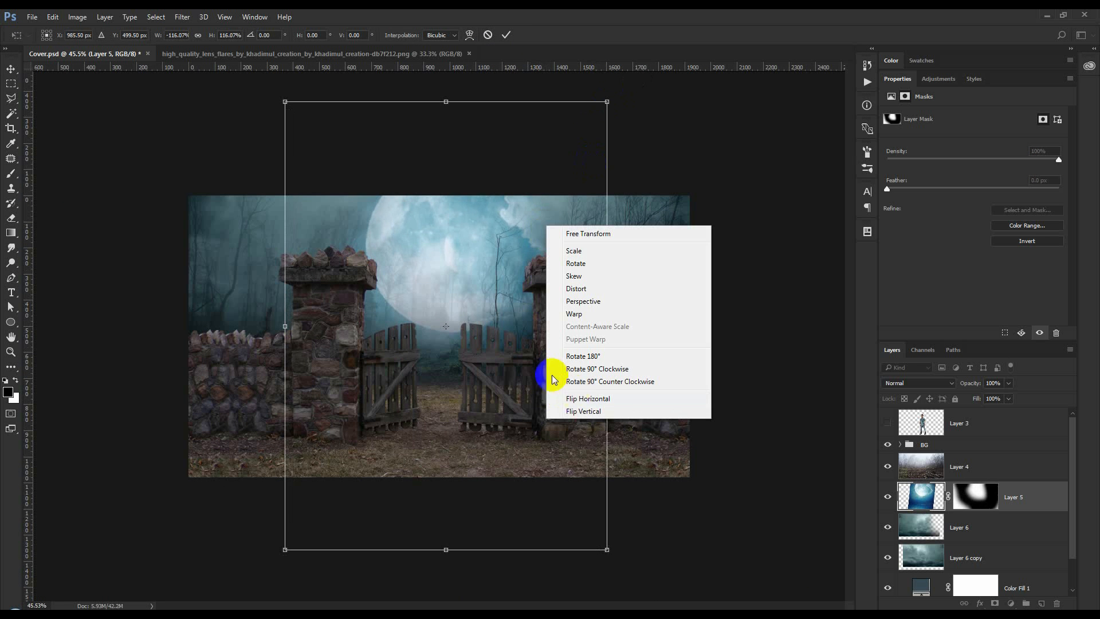
left_click(564, 398)
left_click_drag(527, 344, 526, 321)
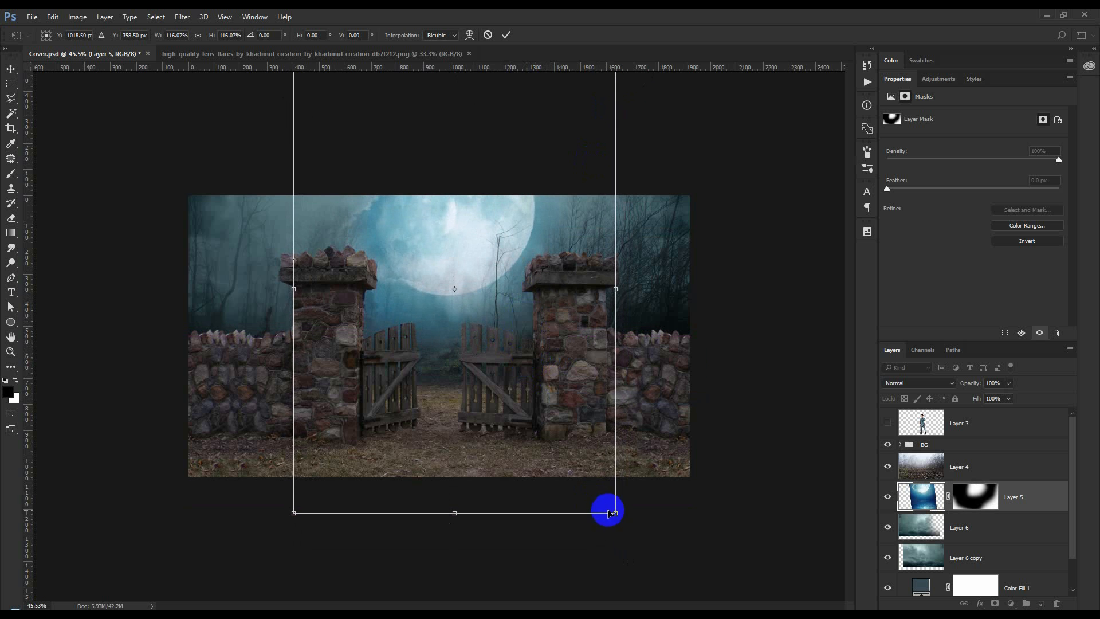
Step: Reduce the moon's transform scale to about 100.7% and place it at about X 1018.5 px, Y 411.5 px
left_click_drag(616, 513, 593, 484)
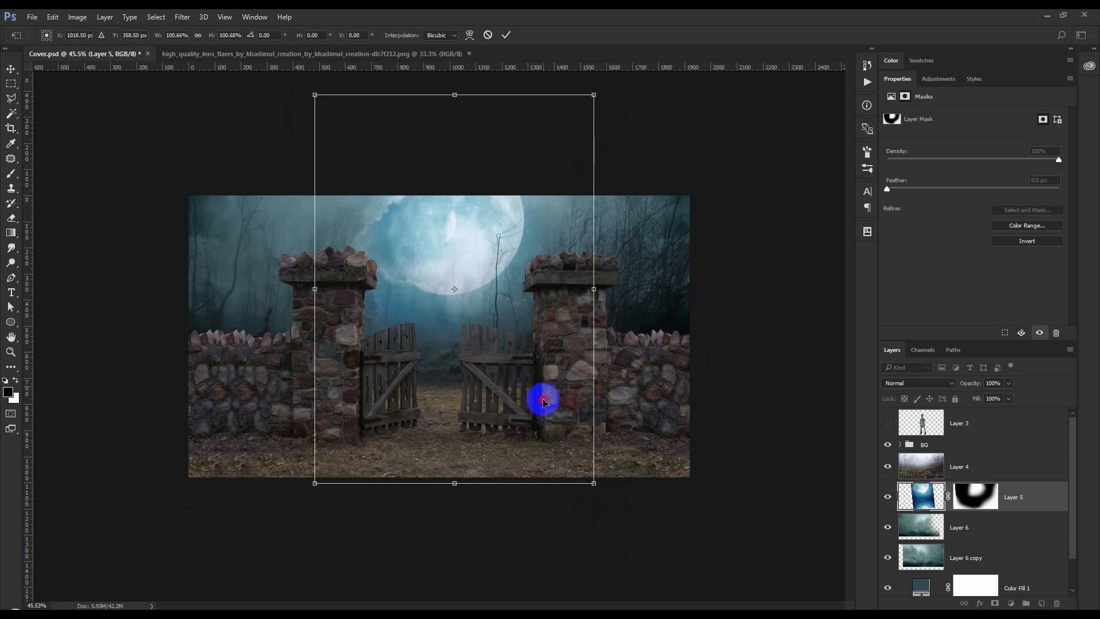
left_click_drag(543, 393, 557, 424)
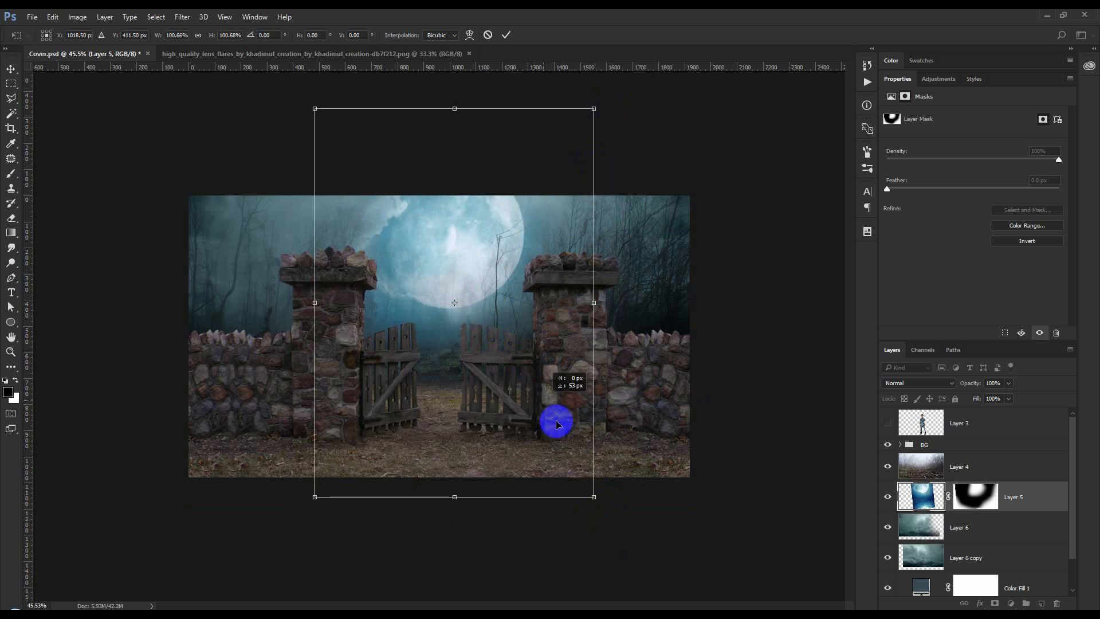
left_click(507, 36)
scroll(468, 282, "up", 4)
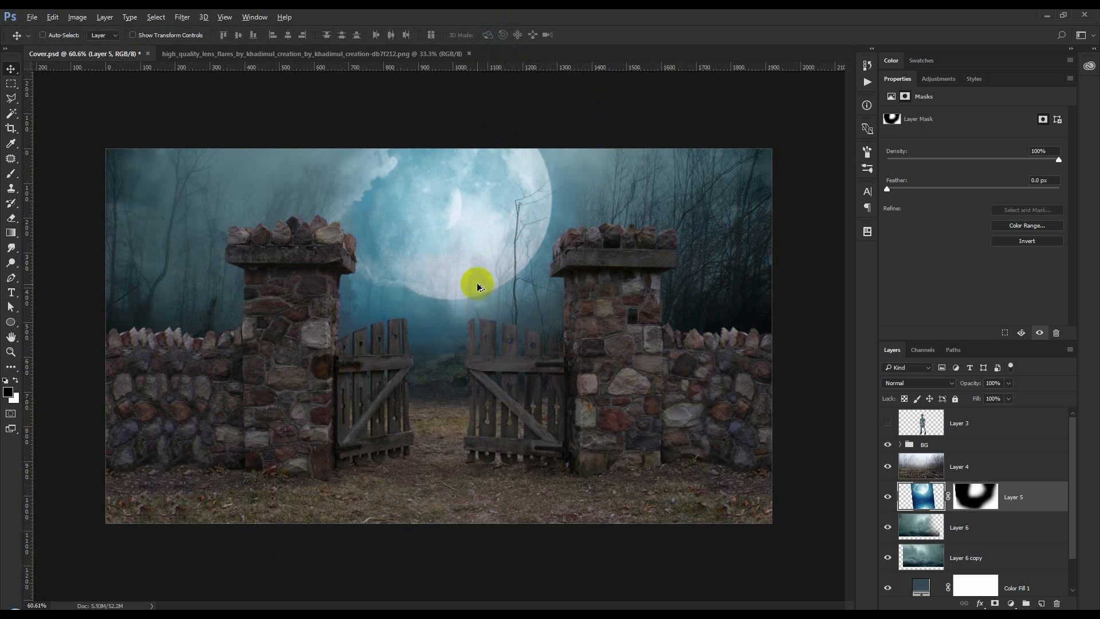
Step: Apply a Color Balance to the Layer 5 moon with midtone levels of +21, -12 and -46
left_click(942, 490)
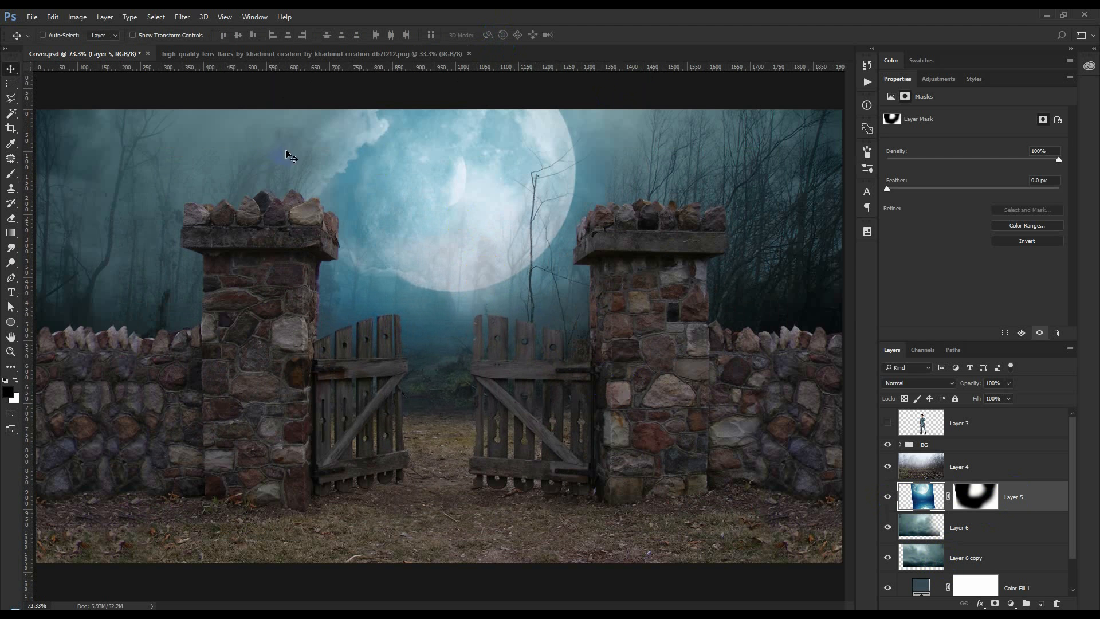
left_click(84, 20)
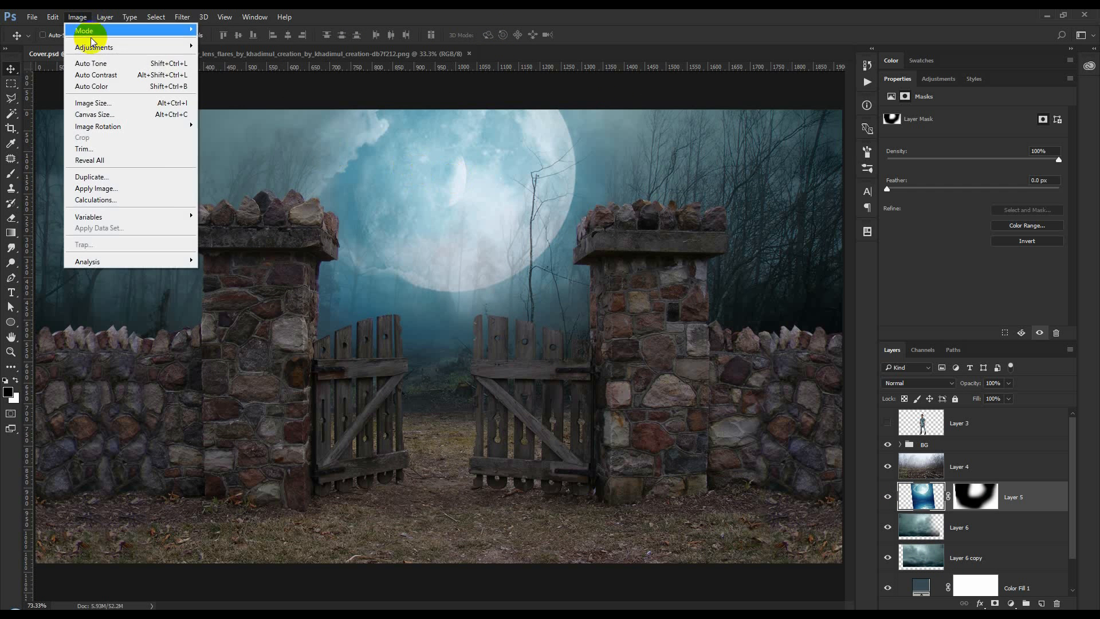
mouse_move(146, 50)
left_click(229, 120)
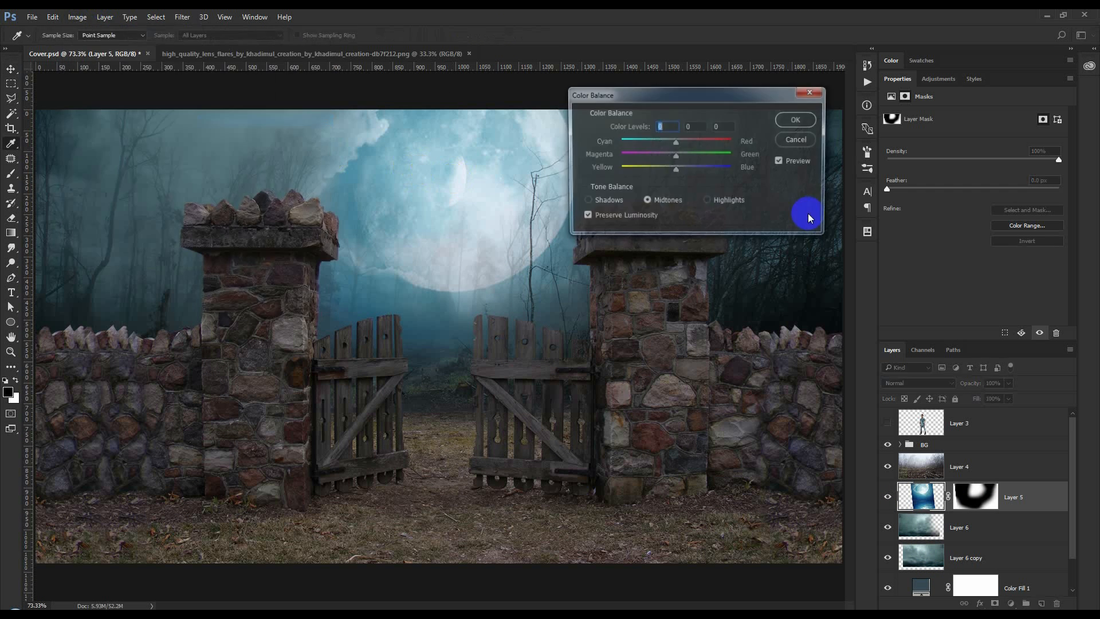
left_click_drag(678, 170, 665, 170)
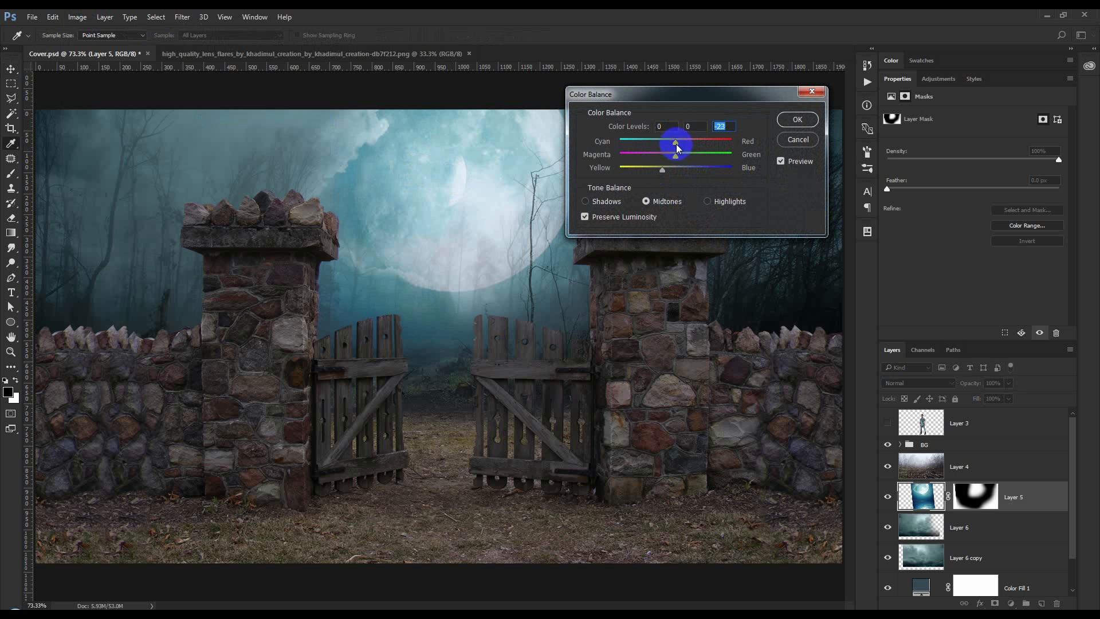
left_click_drag(660, 143, 685, 140)
left_click_drag(677, 156, 669, 154)
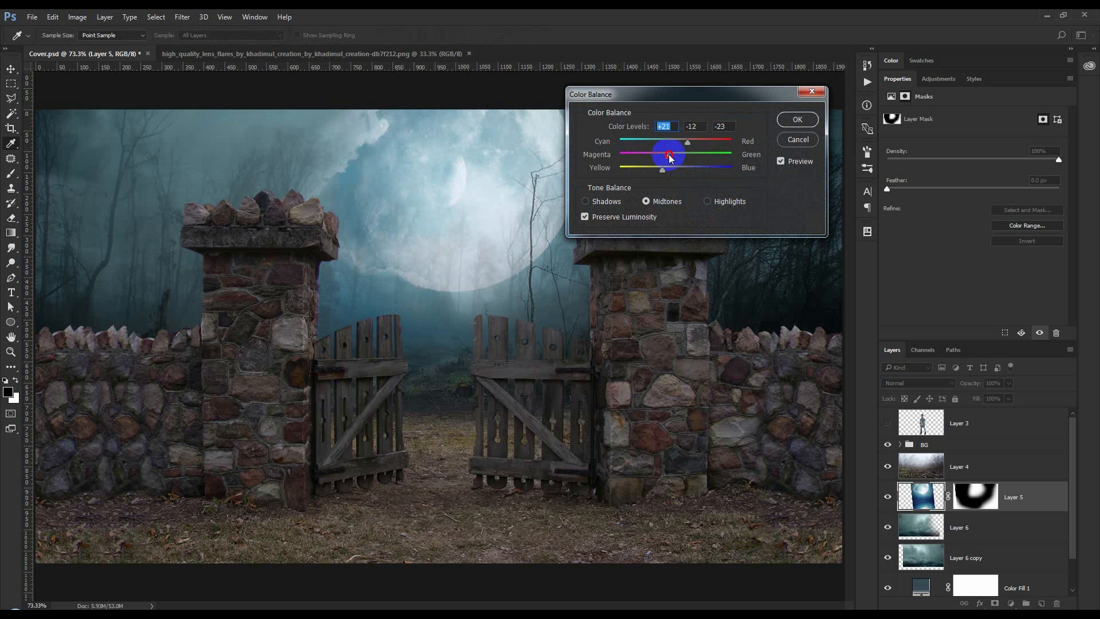
left_click(799, 120)
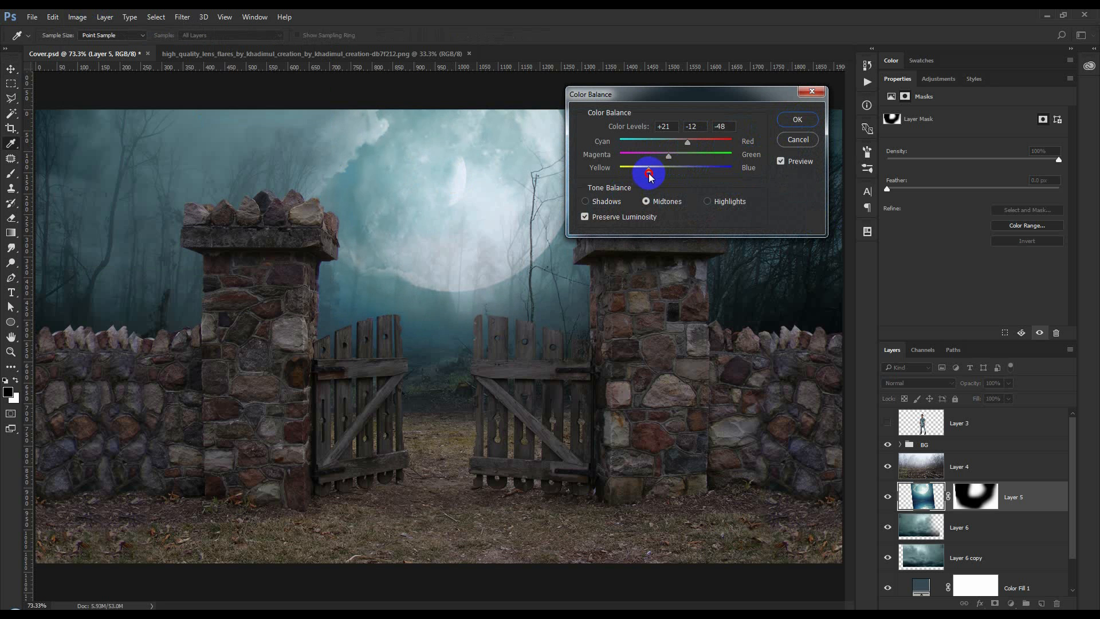
left_click_drag(651, 177, 651, 177)
left_click_drag(724, 94, 872, 98)
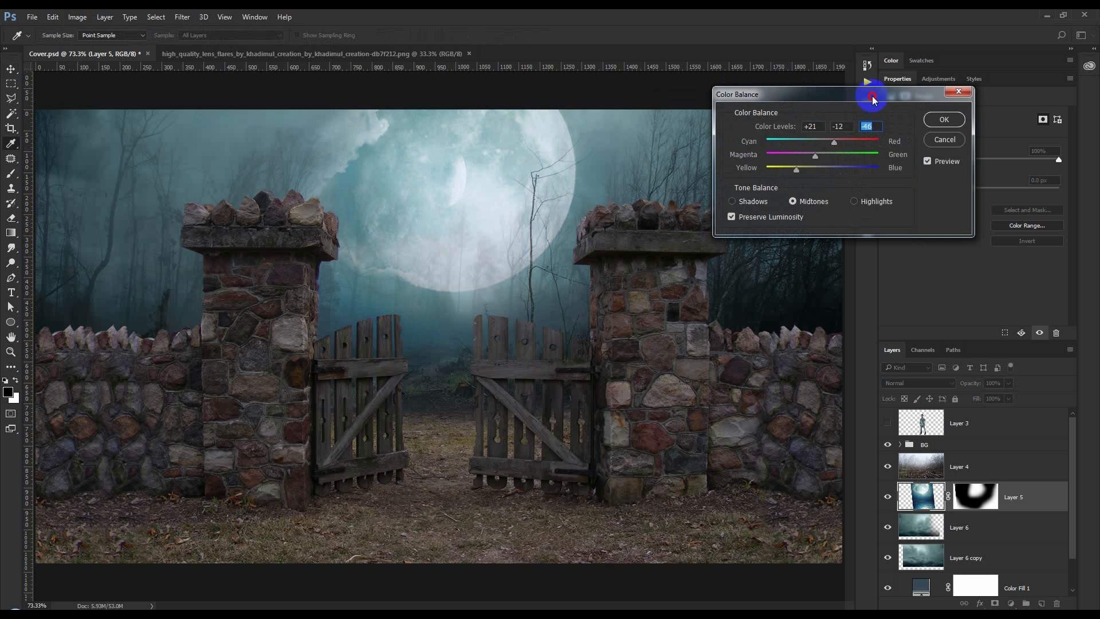
left_click(929, 119)
key("v")
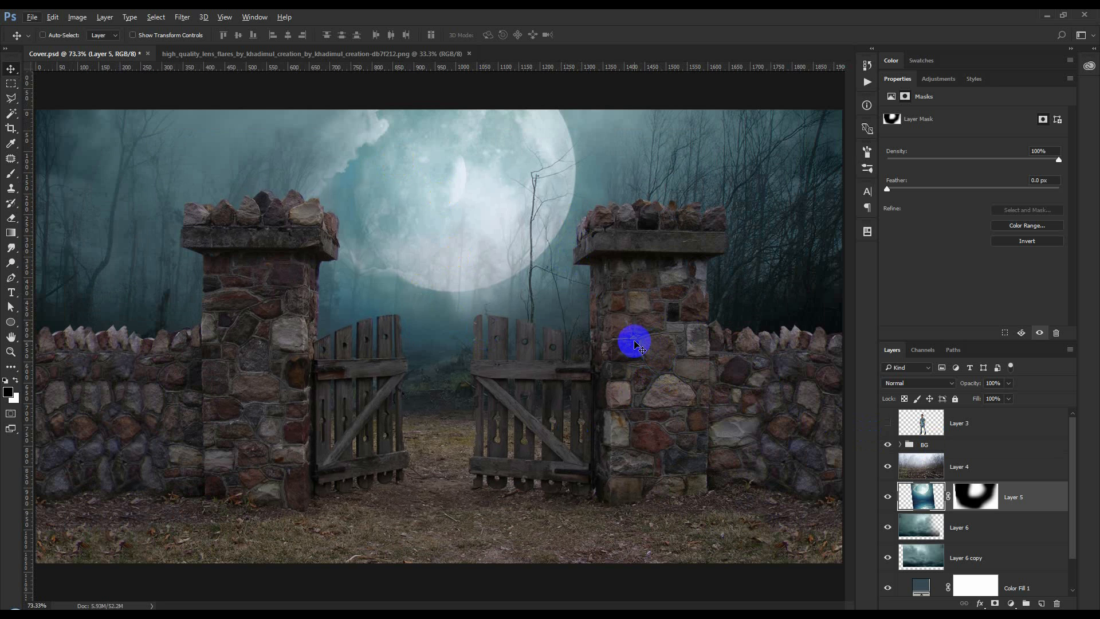
Step: Show the man on Layer 3, scale him to about 104%, and center him in front of the gate
left_click(889, 423)
left_click(940, 423)
left_click_drag(473, 369, 465, 353)
key("ctrl+t")
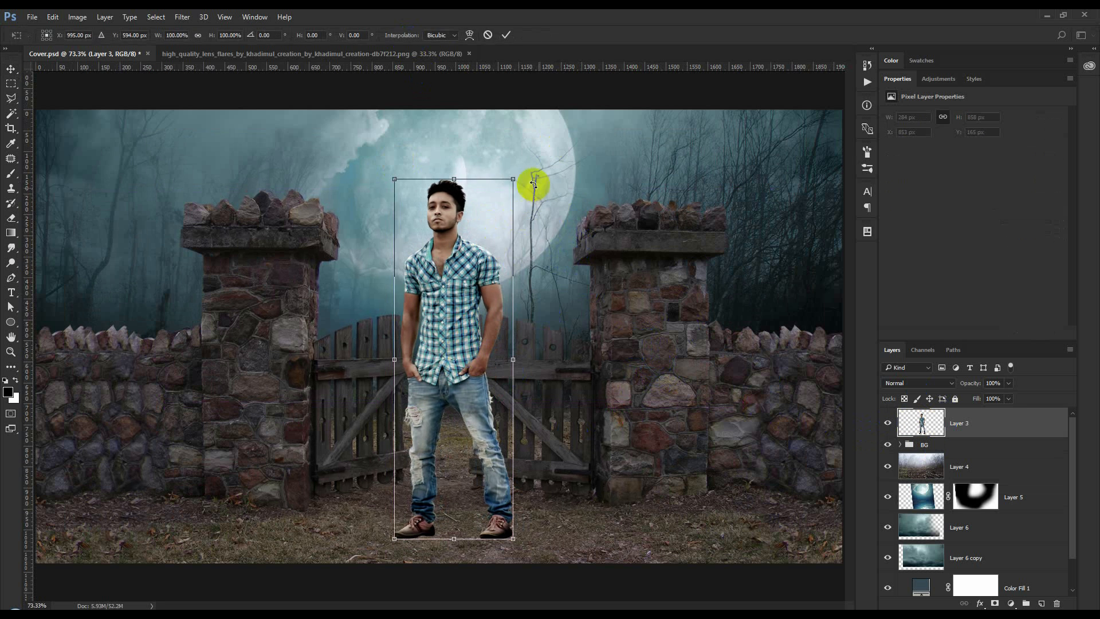
left_click_drag(524, 175, 534, 161)
left_click_drag(485, 225, 482, 224)
left_click_drag(519, 152, 517, 158)
left_click_drag(489, 198, 490, 196)
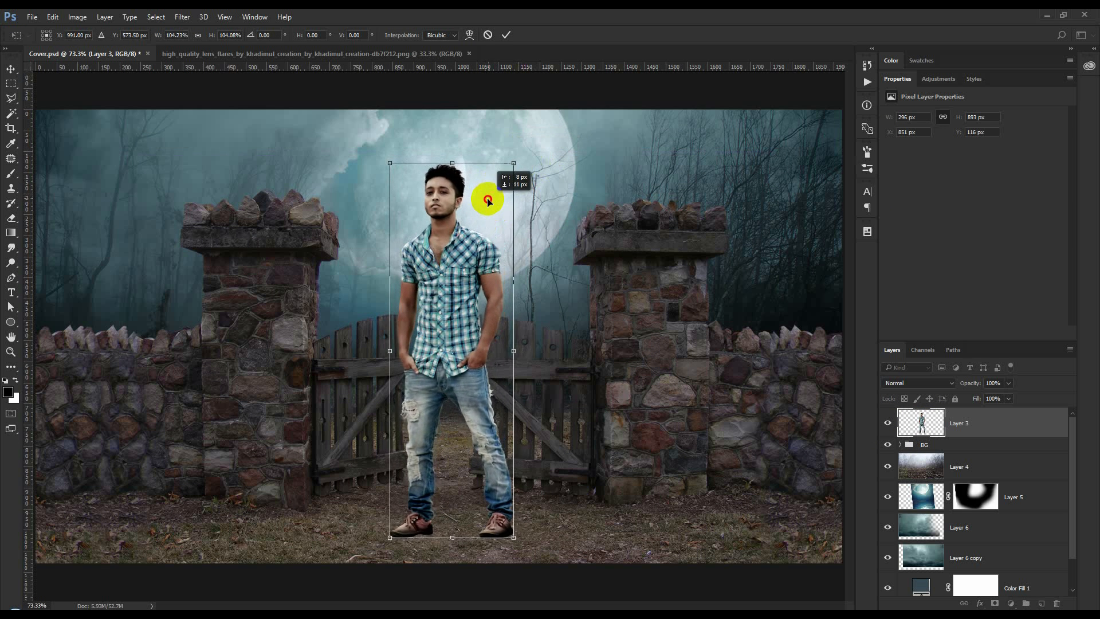
left_click(507, 35)
Step: Crop both sides of the canvas symmetrically and extend its top edge above the moon
key("ctrl+minus")
key("c")
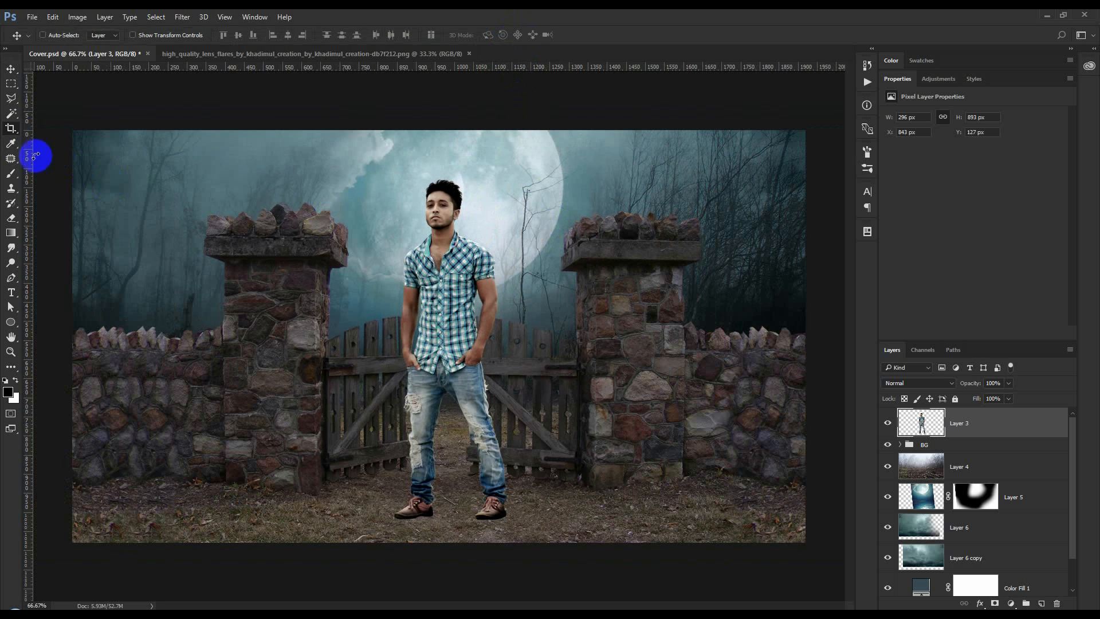
left_click_drag(73, 331, 123, 341)
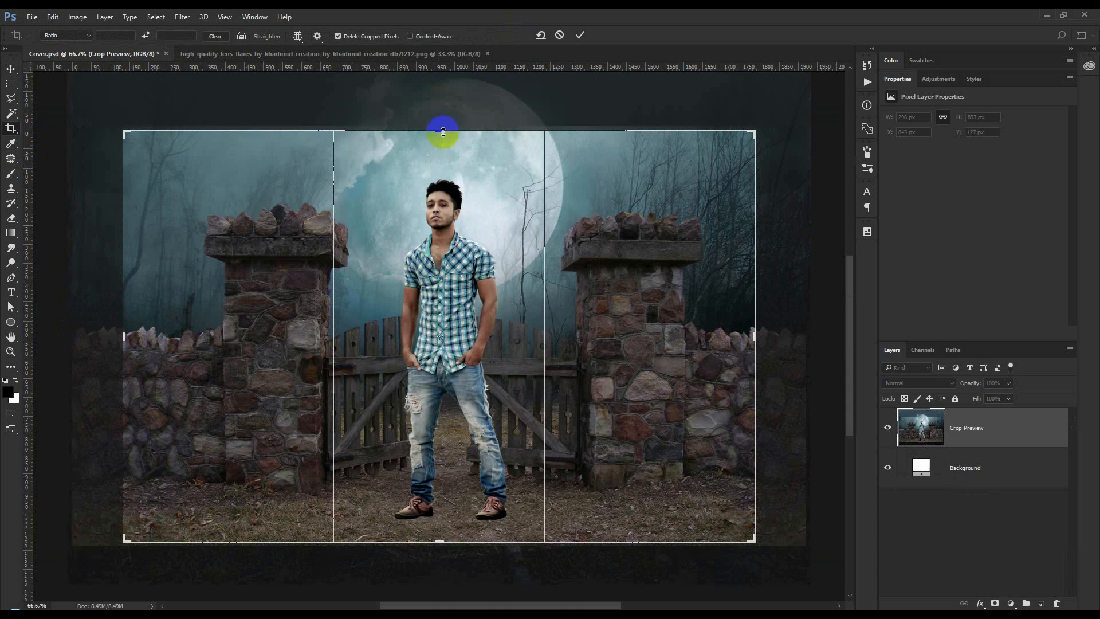
left_click_drag(443, 132, 447, 110)
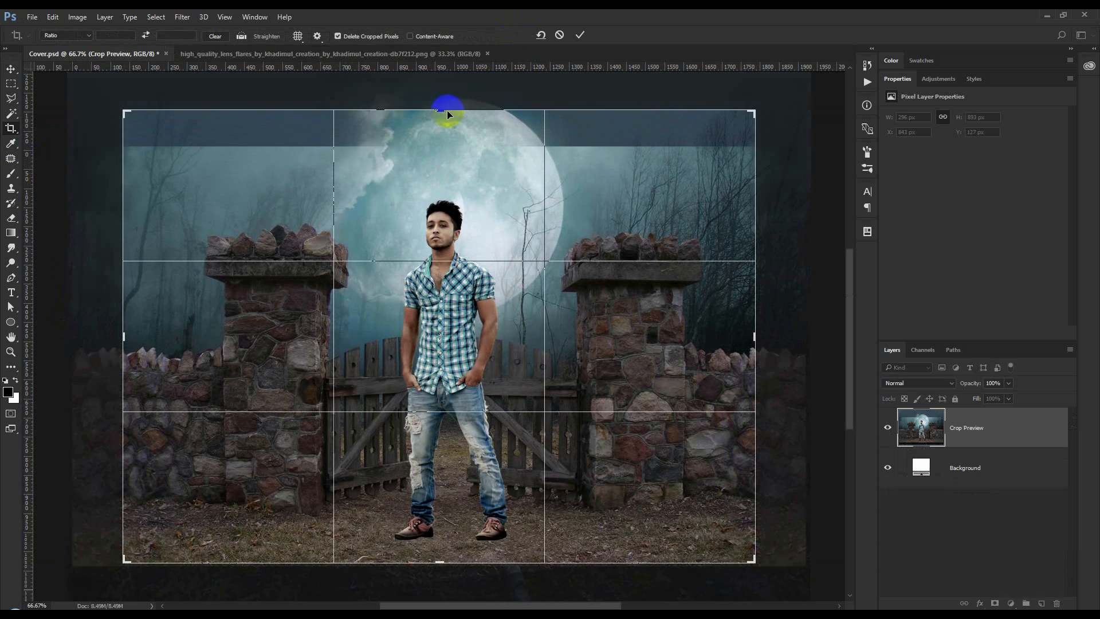
left_click(580, 37)
Step: Enlarge the Layer 6 and Layer 6 copy skies together to about 108.5% width and 112% height, and shift them up to cover the canvas top
scroll(992, 537, "down", 1)
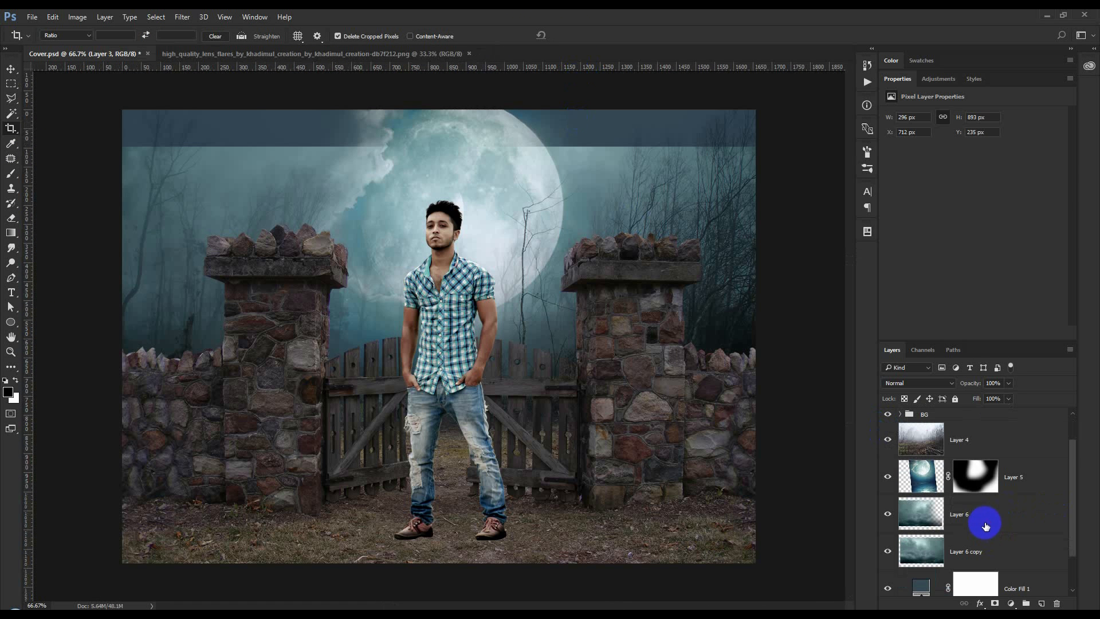
left_click(985, 526)
left_click(983, 548, "shift")
key("ctrl+t")
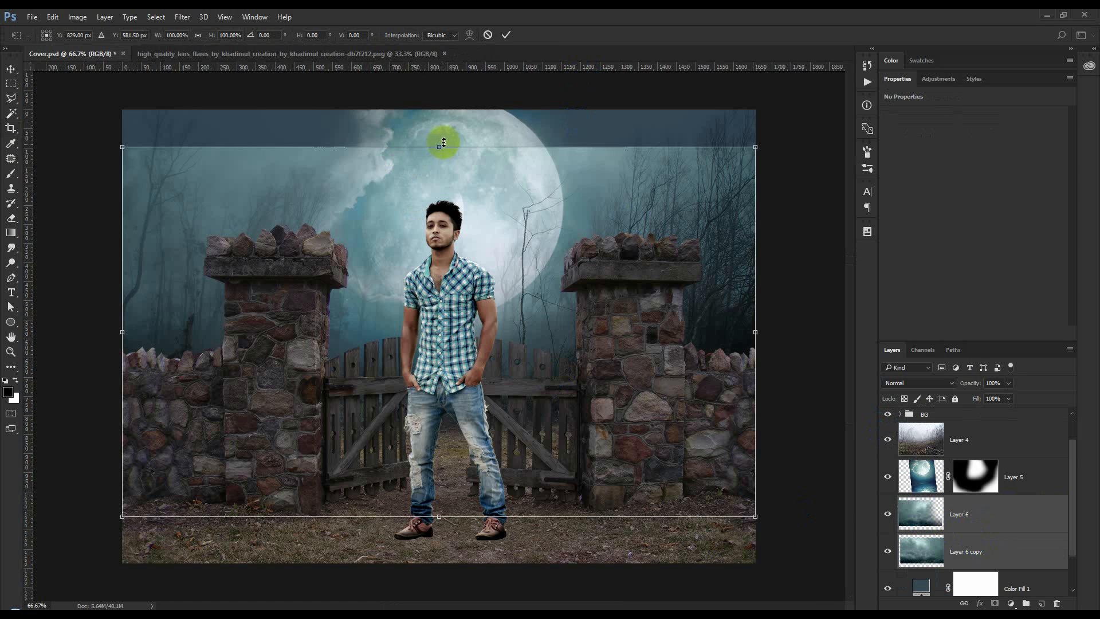
left_click_drag(444, 142, 452, 95)
left_click_drag(761, 201, 783, 196)
left_click_drag(676, 214, 675, 180)
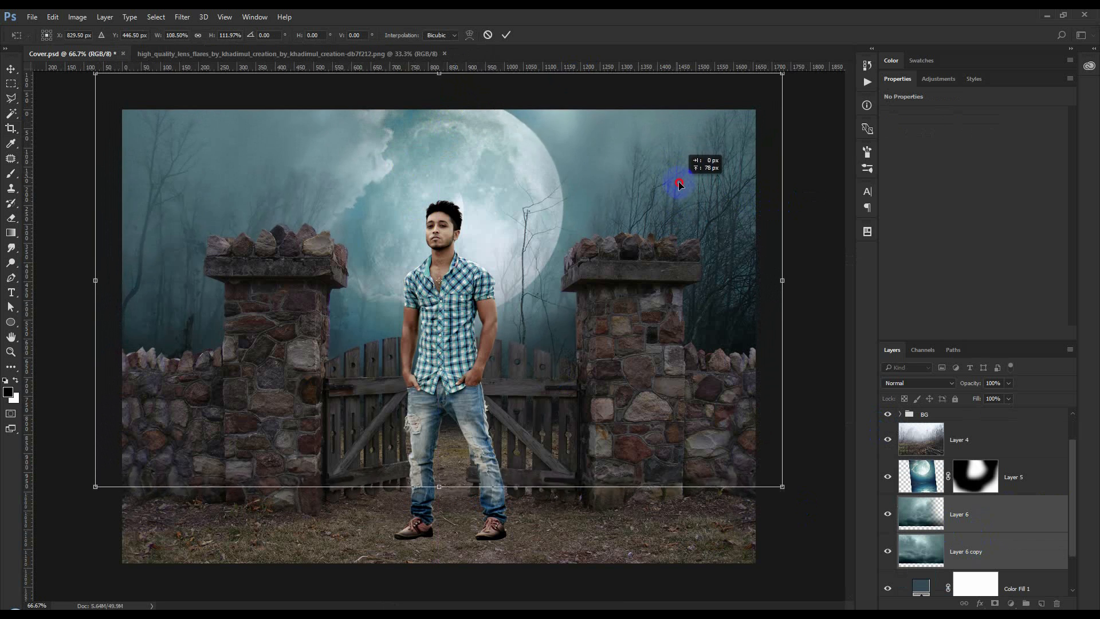
left_click(507, 35)
Step: Crop the document to its current canvas bounds to trim the overhanging layer pixels, and save Cover.psd
key("c")
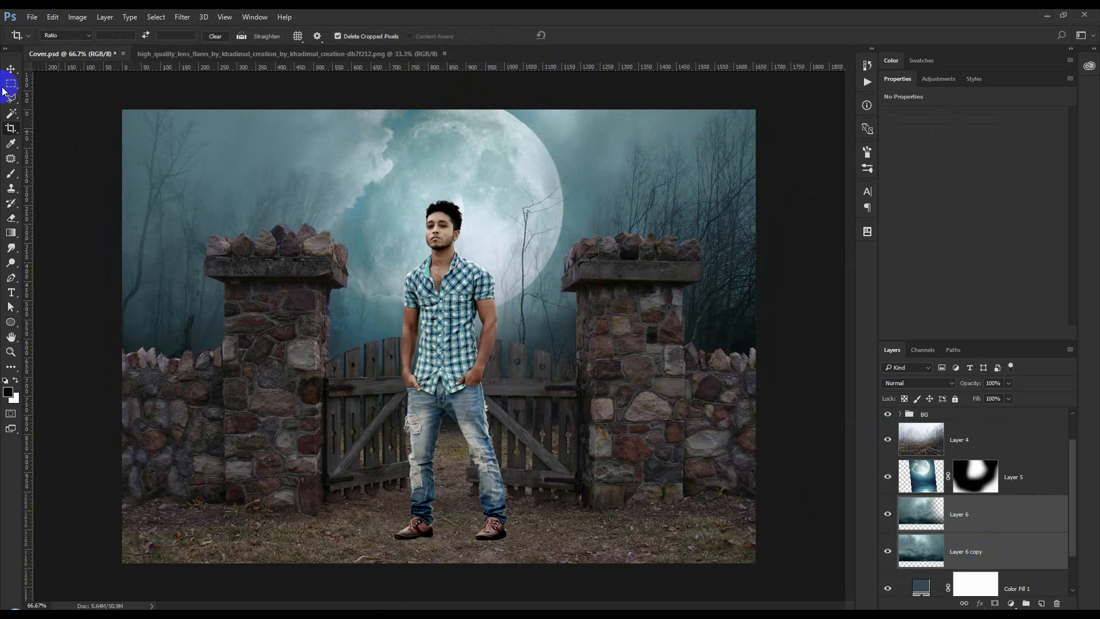
left_click(10, 69)
left_click(11, 130)
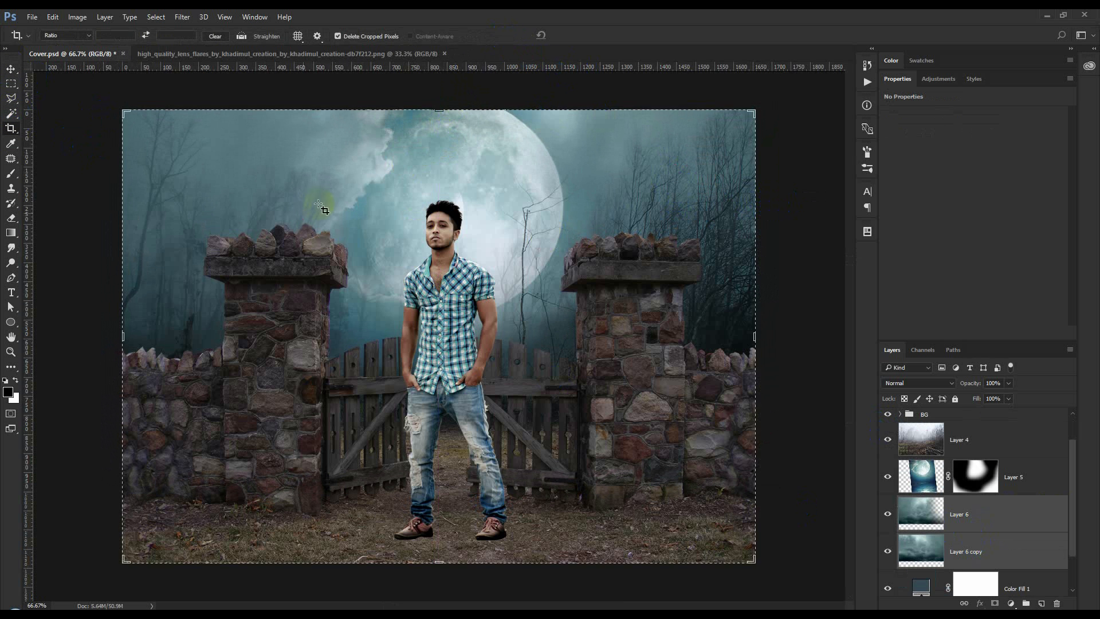
left_click(576, 35)
left_click(9, 69)
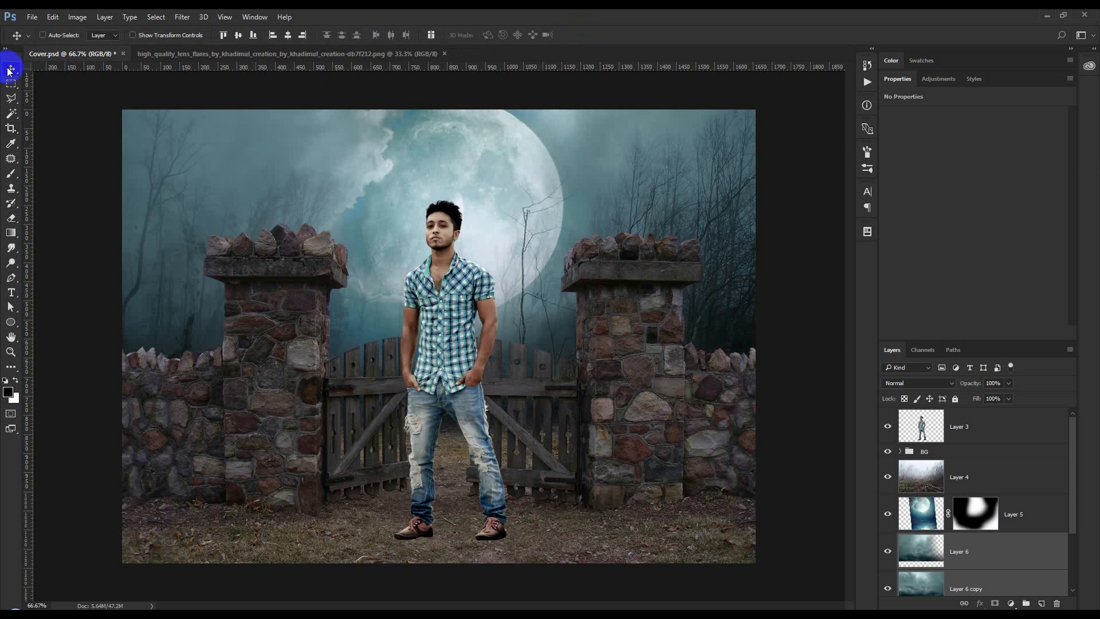
left_click(455, 337)
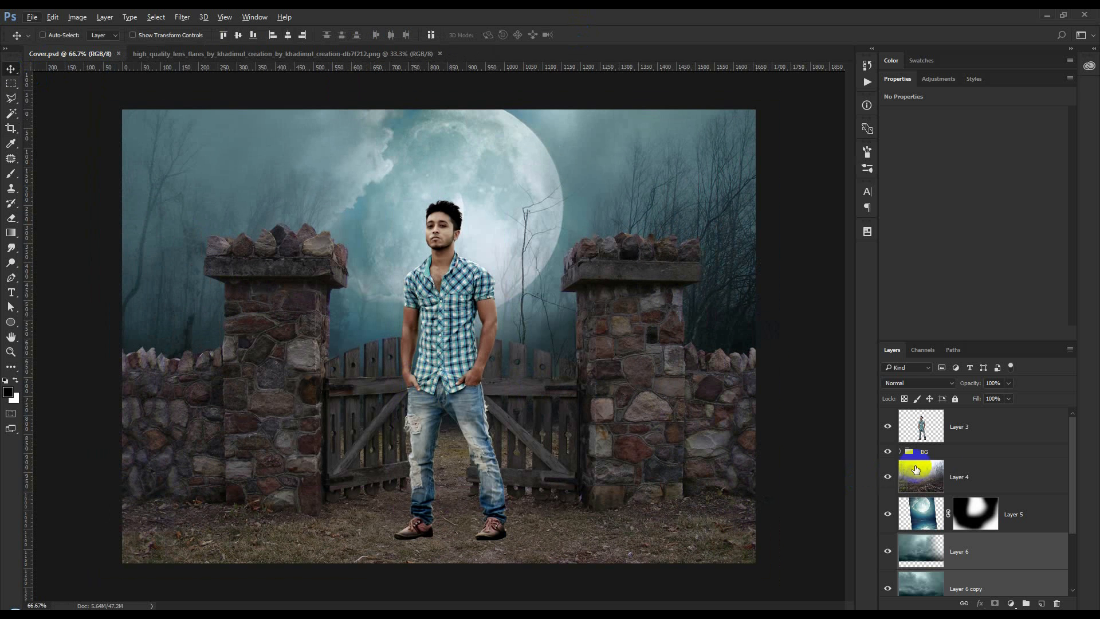
Step: Add a Brightness/Contrast adjustment layer above the BG group and clip it to that group
left_click(921, 453)
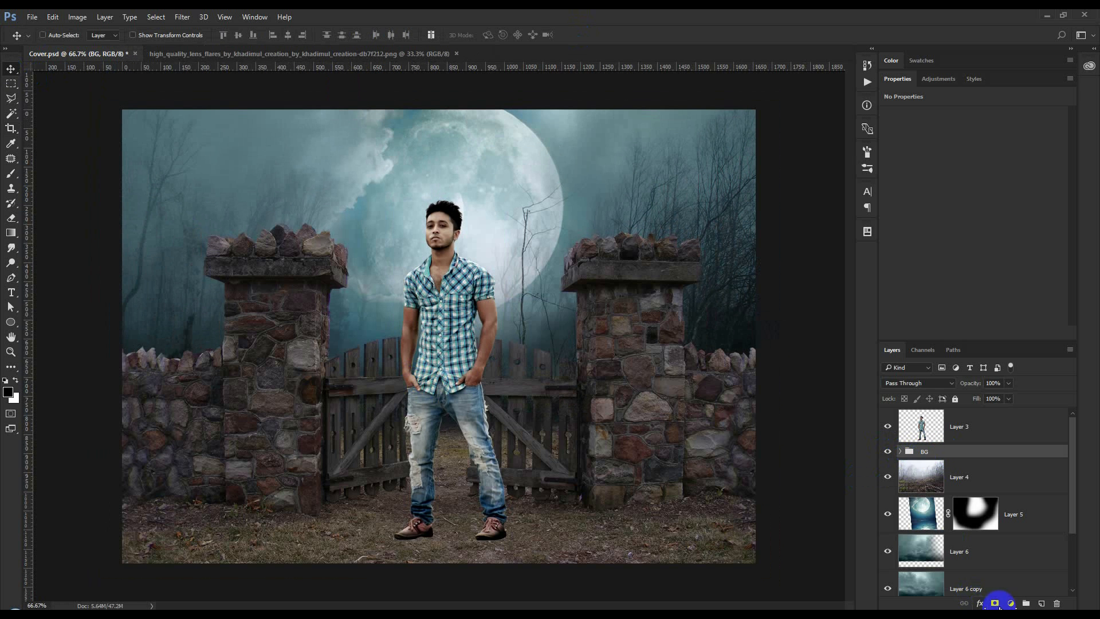
left_click(1011, 603)
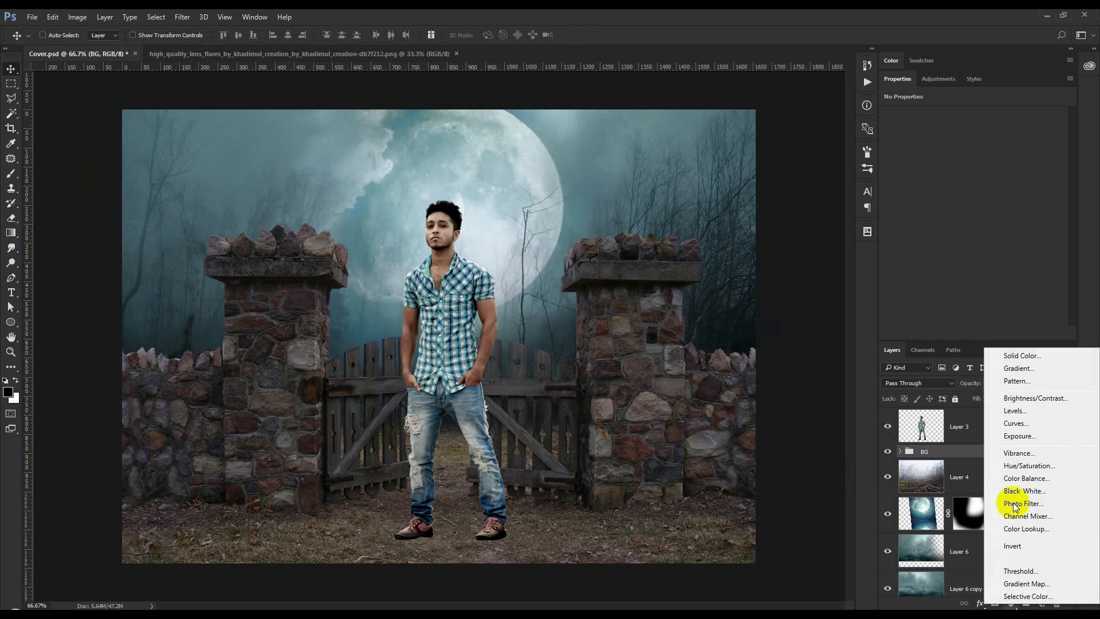
left_click(1027, 393)
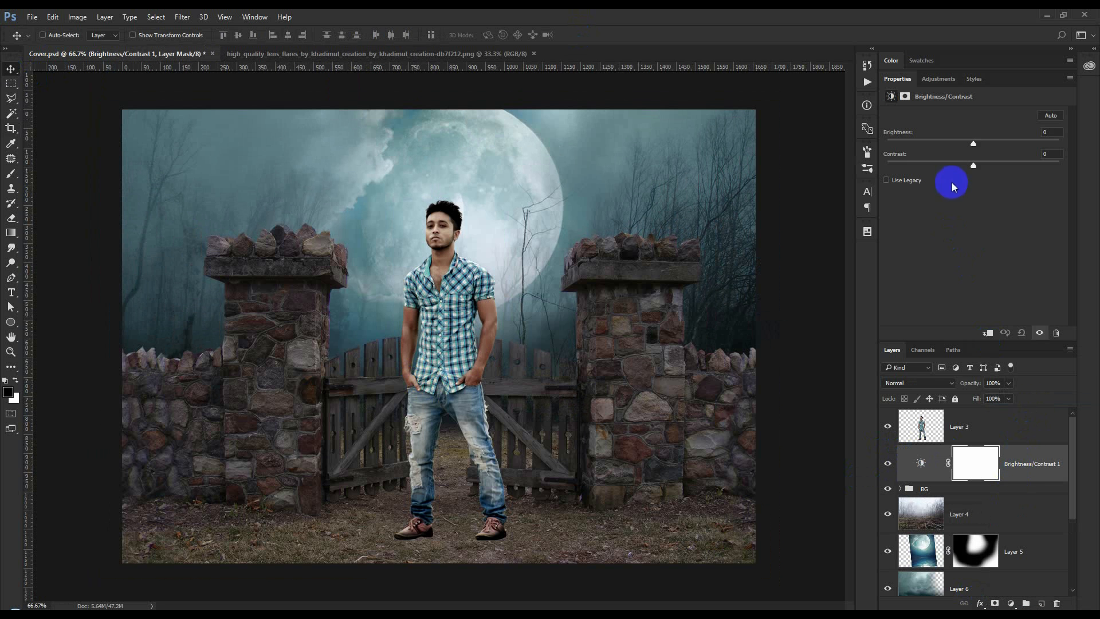
right_click(1013, 466)
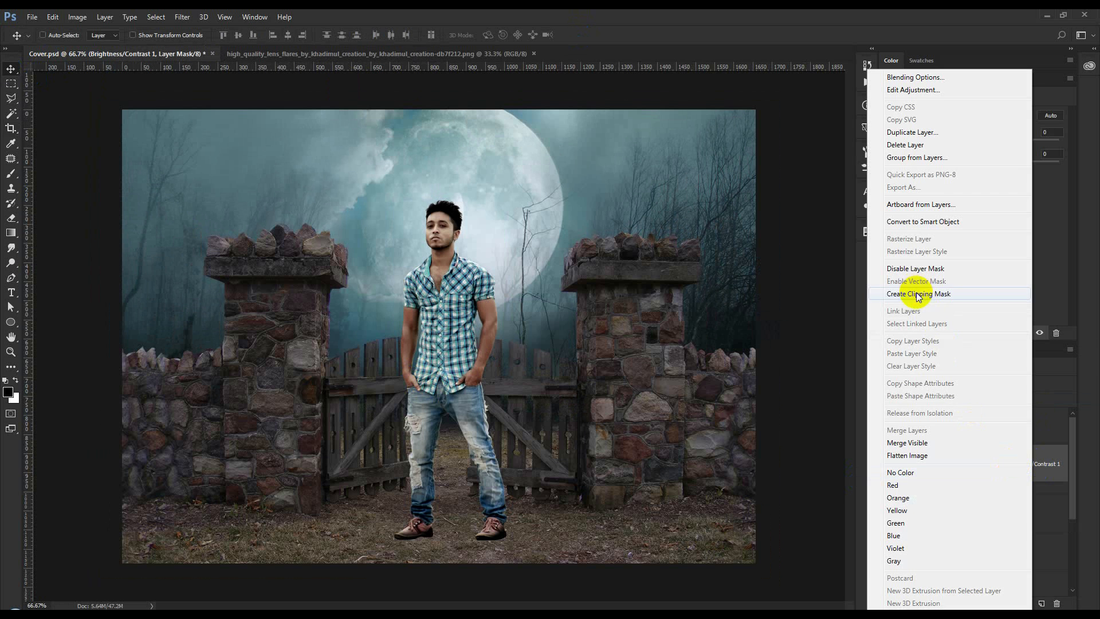
left_click(940, 294)
Step: Darken the gate scene by setting the BG adjustment's brightness to -150 and contrast to 8
left_click(966, 181)
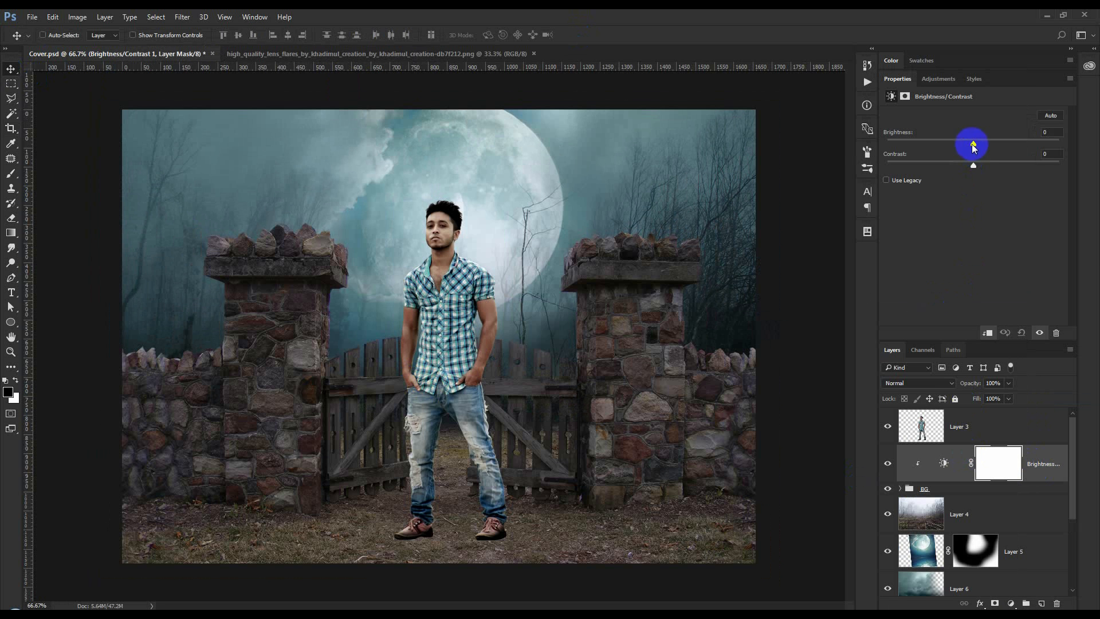
left_click_drag(917, 156, 727, 158)
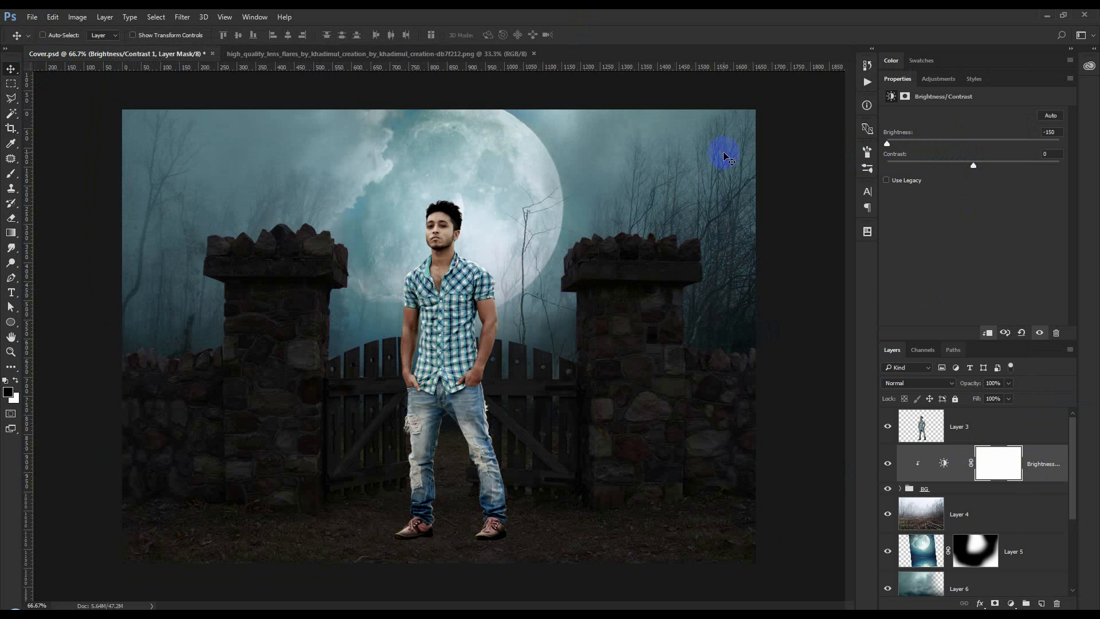
mouse_move(973, 165)
left_mouse_down()
mouse_move(1029, 172)
mouse_move(981, 178)
left_mouse_up()
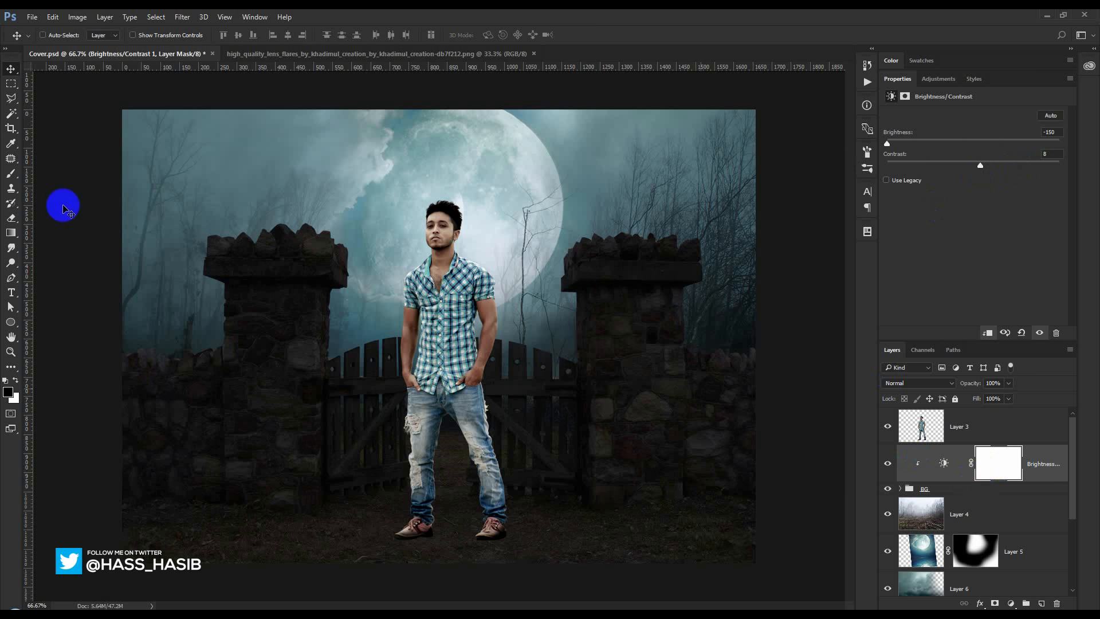
Step: Paint black with a 700 px brush on the adjustment mask to relight the pillar areas nearest the moon
left_click(11, 173)
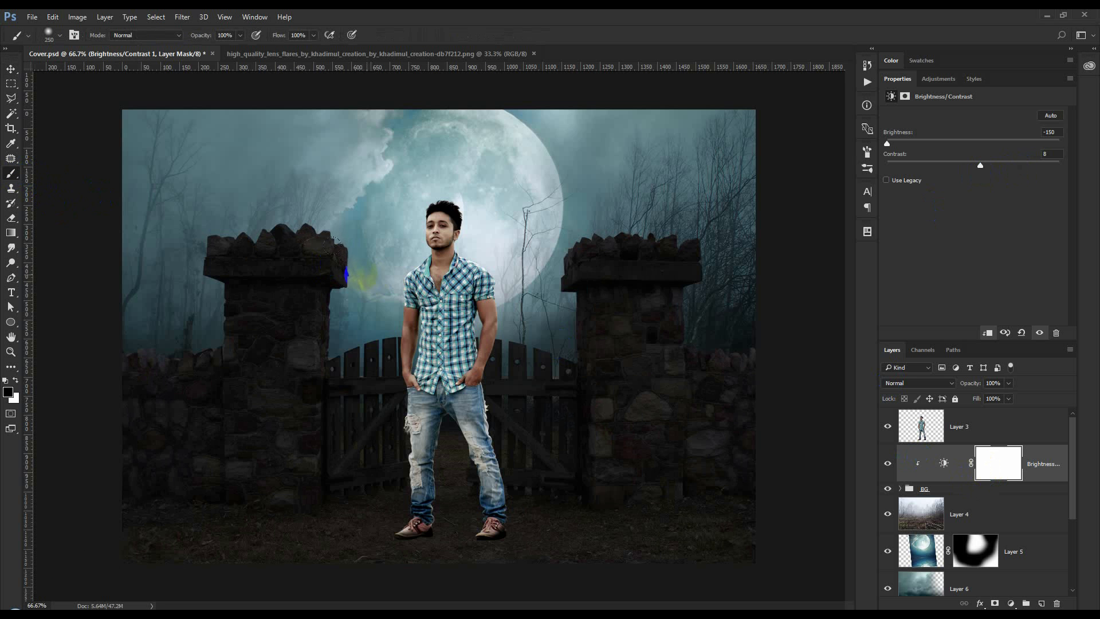
key("bracketright")
key("bracketright")
key("bracketright")
left_click(386, 259)
left_click(421, 298)
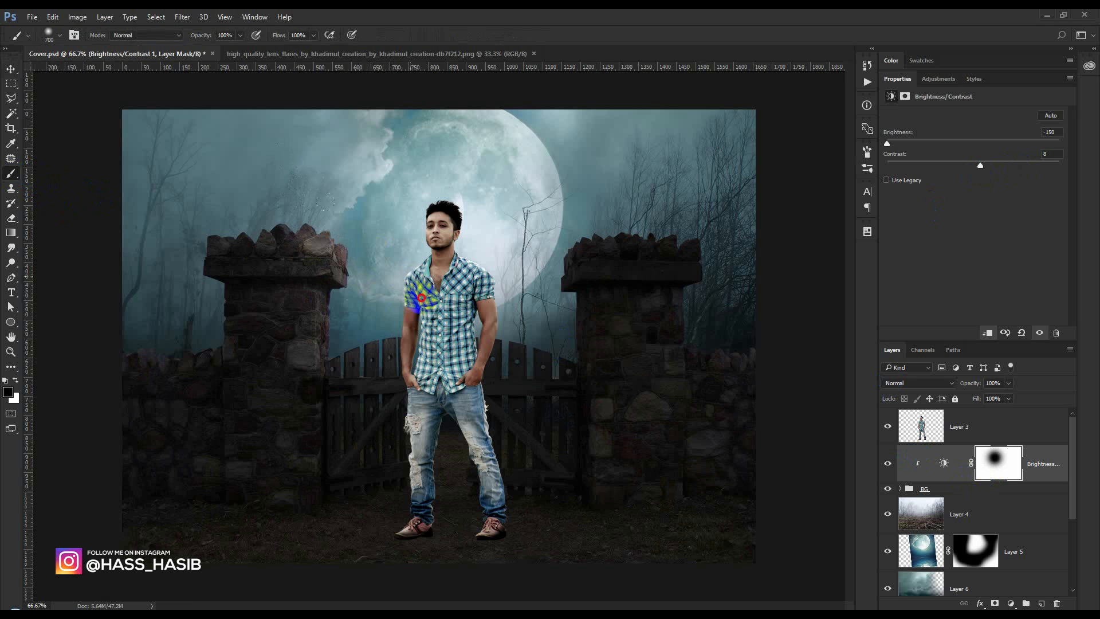
left_click(466, 275)
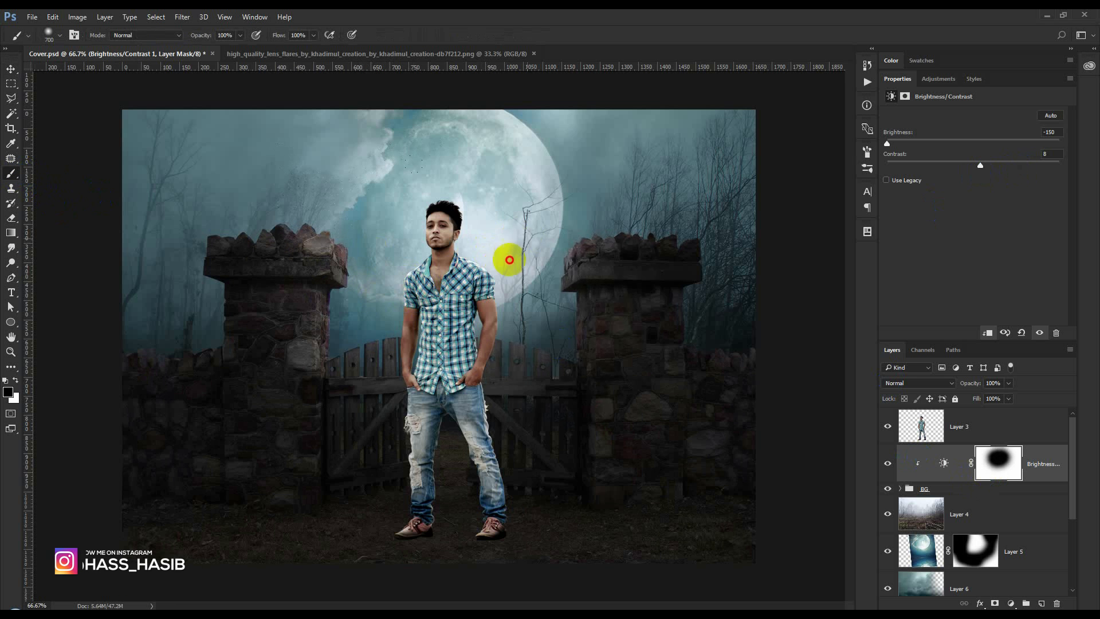
Step: Shrink the brush in stages to about 125 px and mask the darkening from the stone wall tops at both image edges
key("bracketleft")
key("bracketleft")
key("bracketleft")
key("bracketleft")
key("bracketleft")
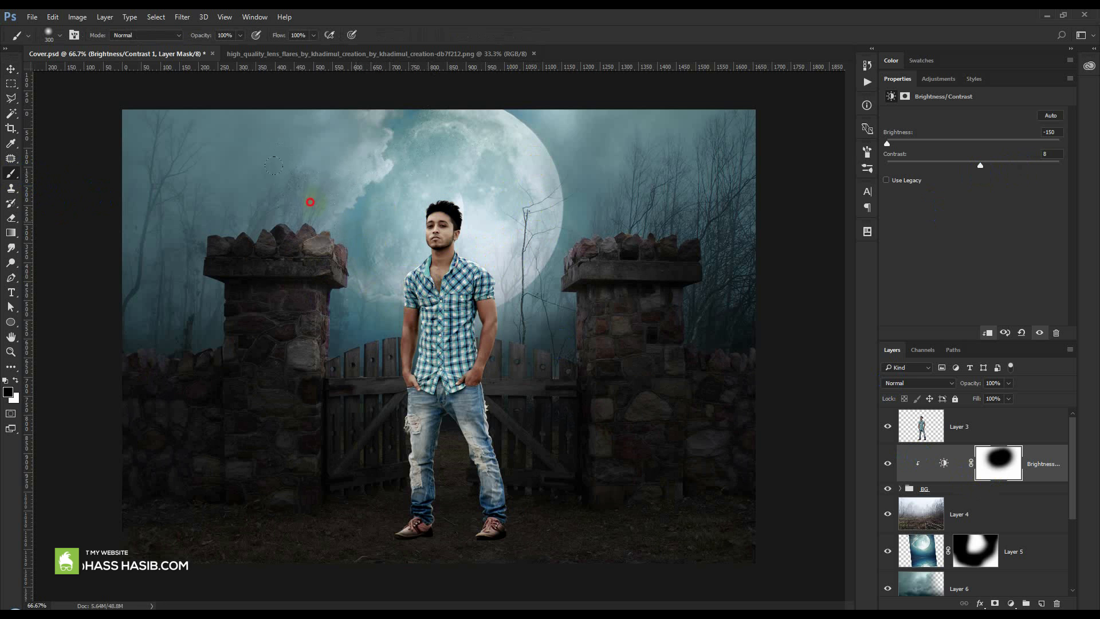
key("bracketleft")
key("bracketleft")
key("bracketleft")
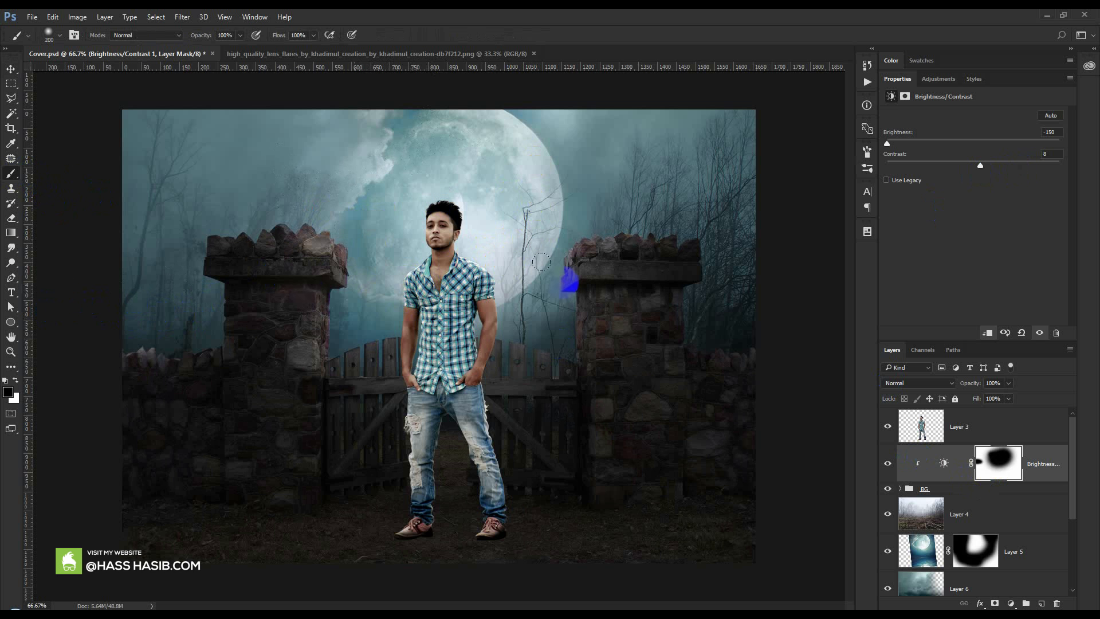
left_click(737, 313)
key("bracketleft")
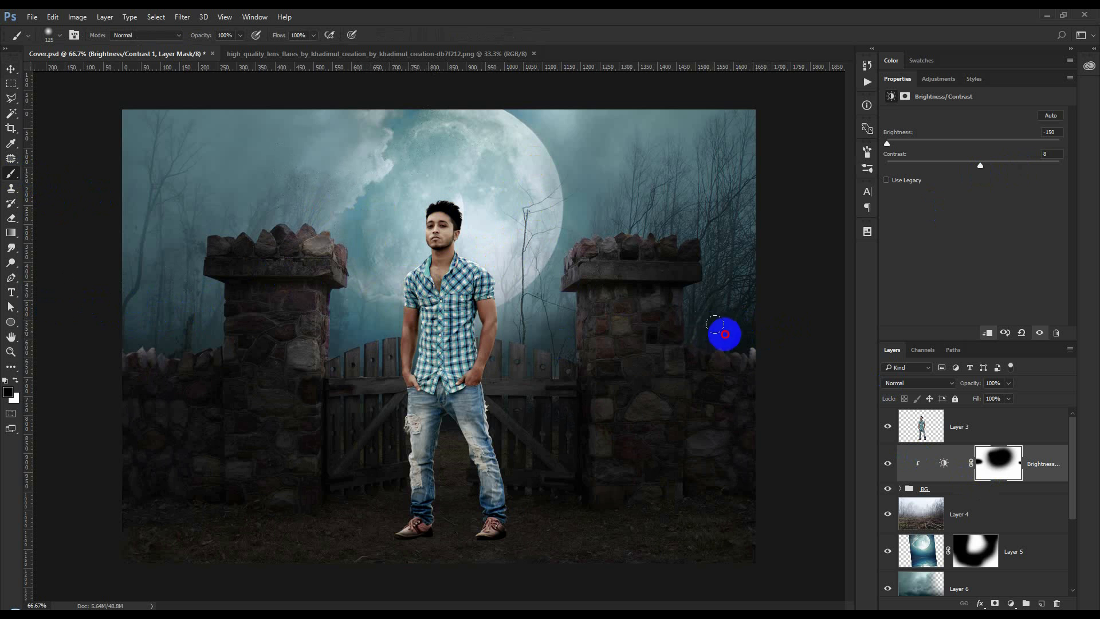
Step: Paint black on the adjustment mask over the wooden gate on both sides of the man, enlarging the brush from 175 to 500 px
key("bracketright")
key("bracketright")
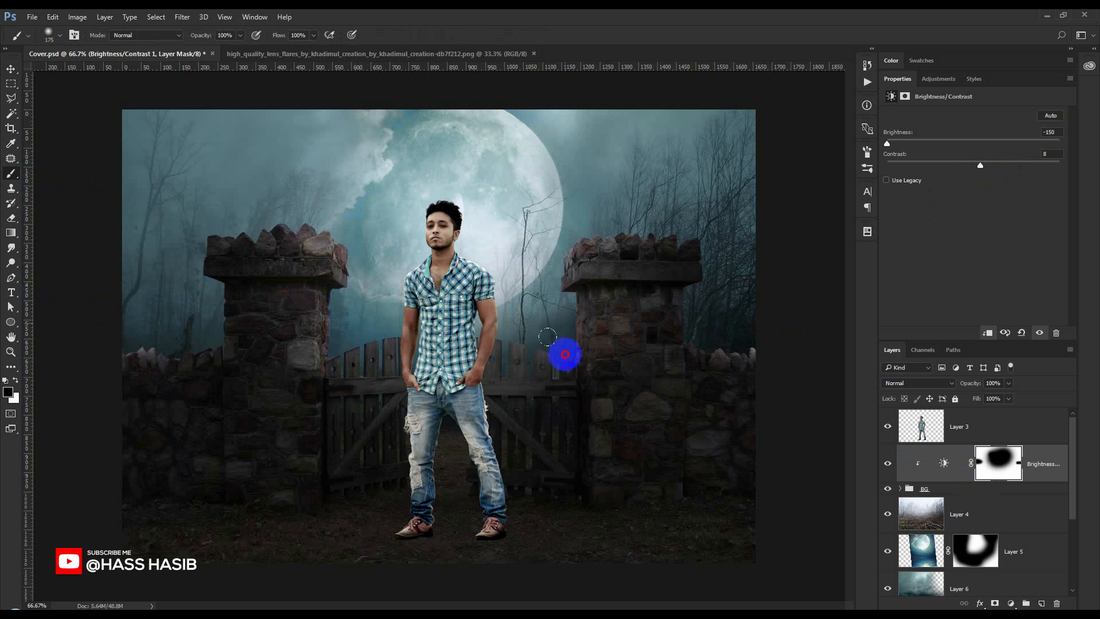
mouse_move(543, 396)
left_mouse_down()
mouse_move(542, 441)
mouse_move(547, 415)
left_mouse_up()
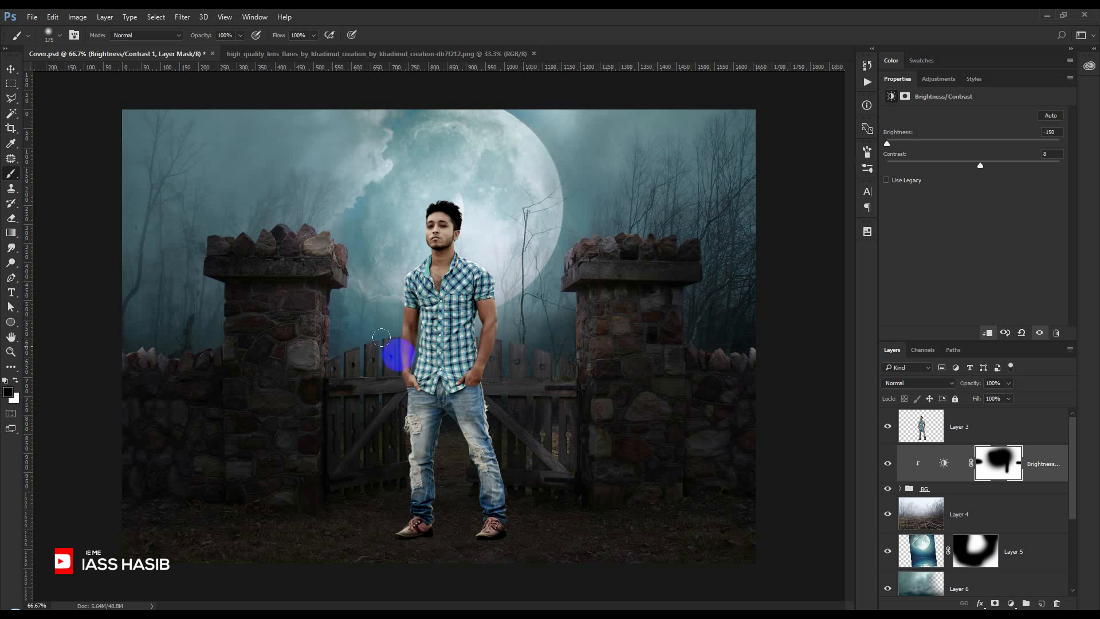
mouse_move(337, 310)
left_mouse_down()
mouse_move(326, 453)
mouse_move(332, 424)
mouse_move(363, 416)
mouse_move(367, 378)
mouse_move(376, 430)
left_mouse_up()
key("bracketright")
key("bracketright")
key("bracketright")
key("bracketright")
key("bracketright")
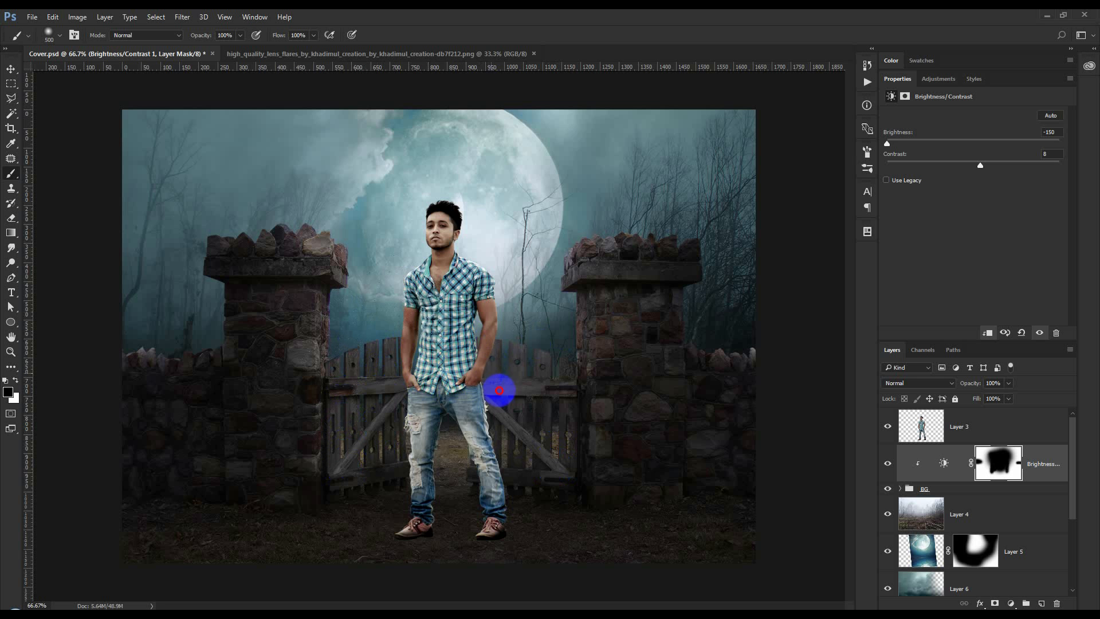
Step: Gradually relight the ground around the man's feet and the gate by painting black on the mask with a 300 px brush at 20% opacity
mouse_move(496, 421)
left_mouse_down()
mouse_move(415, 472)
mouse_move(425, 591)
mouse_move(501, 559)
mouse_move(562, 582)
mouse_move(565, 602)
mouse_move(316, 606)
mouse_move(367, 534)
left_mouse_up()
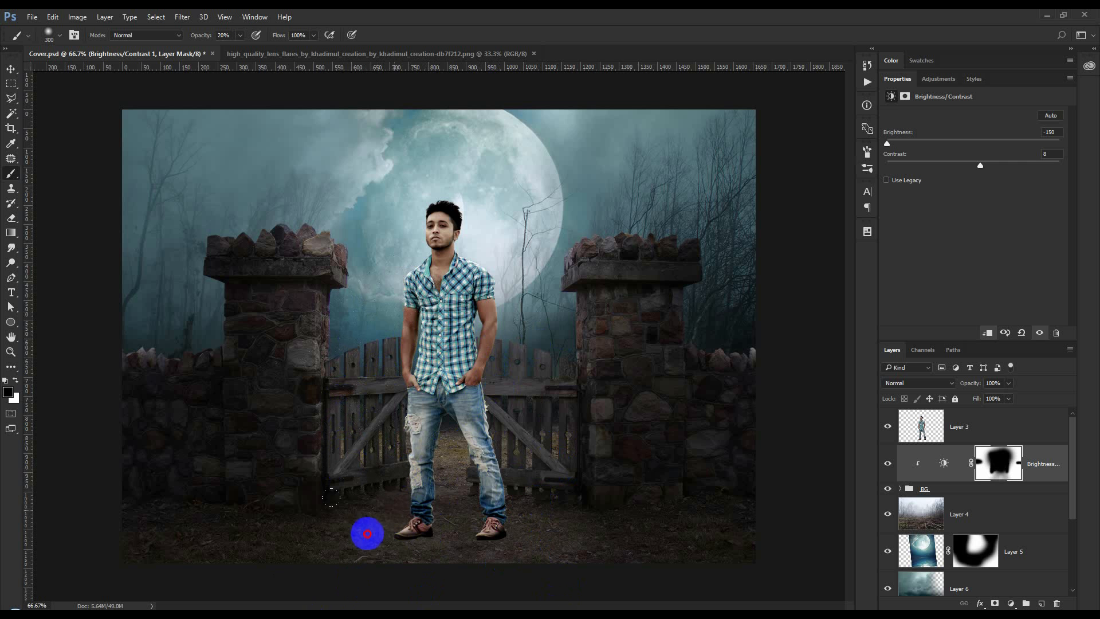
mouse_move(459, 484)
left_mouse_down()
mouse_move(528, 479)
mouse_move(557, 547)
left_mouse_up()
left_click_drag(582, 593, 566, 535)
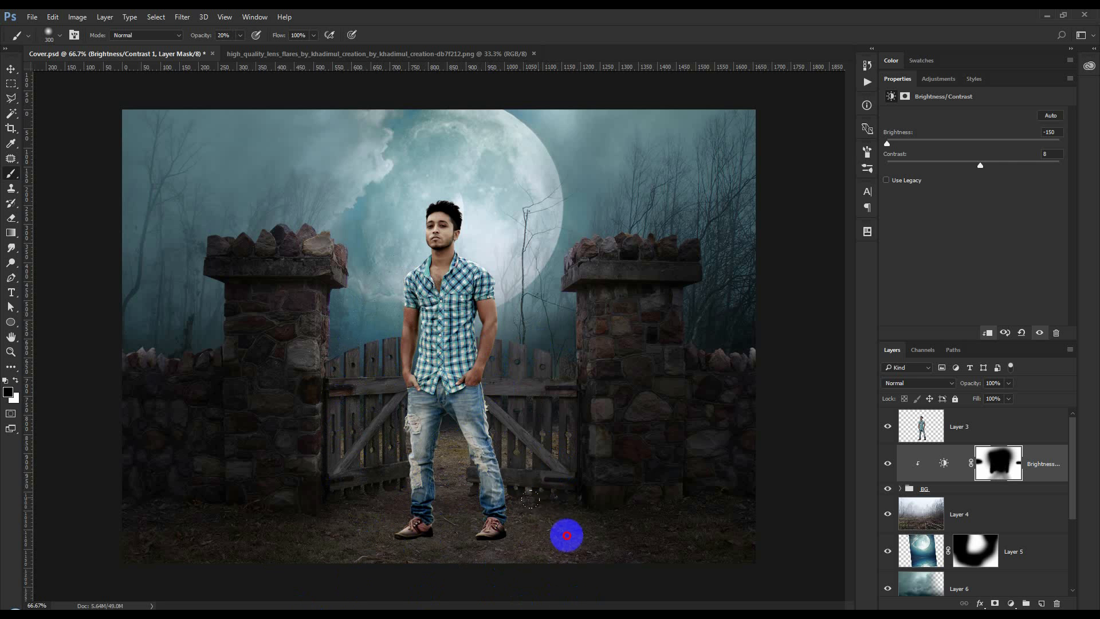
mouse_move(662, 606)
left_mouse_down()
mouse_move(346, 509)
mouse_move(296, 533)
left_mouse_up()
mouse_move(370, 563)
left_mouse_down()
mouse_move(415, 524)
mouse_move(380, 559)
left_mouse_up()
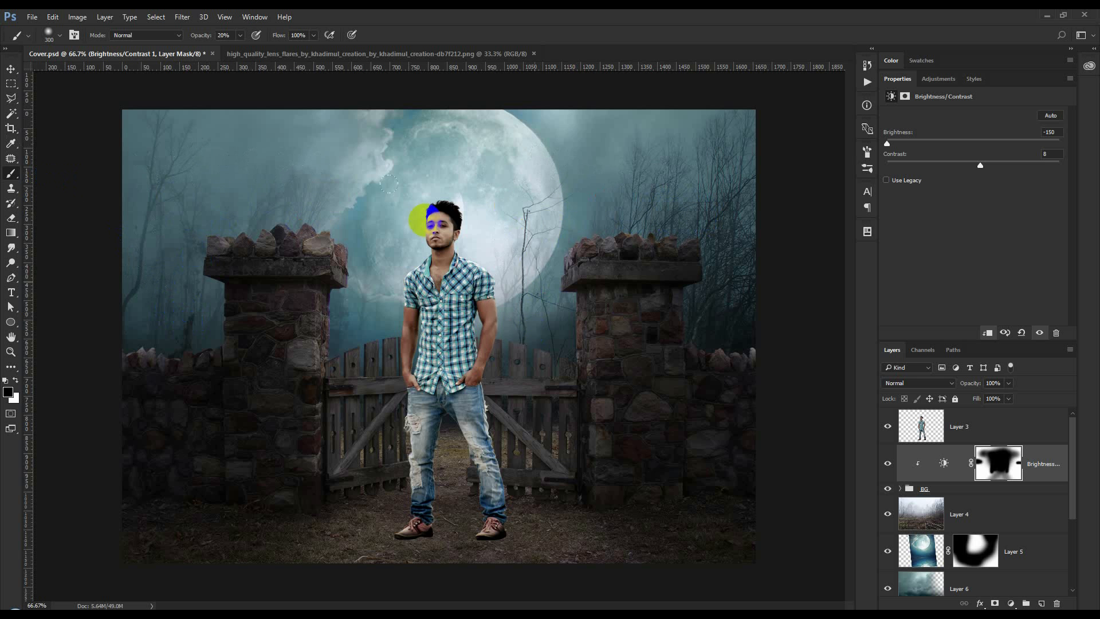
left_click_drag(361, 381, 390, 391)
left_click_drag(527, 418, 531, 442)
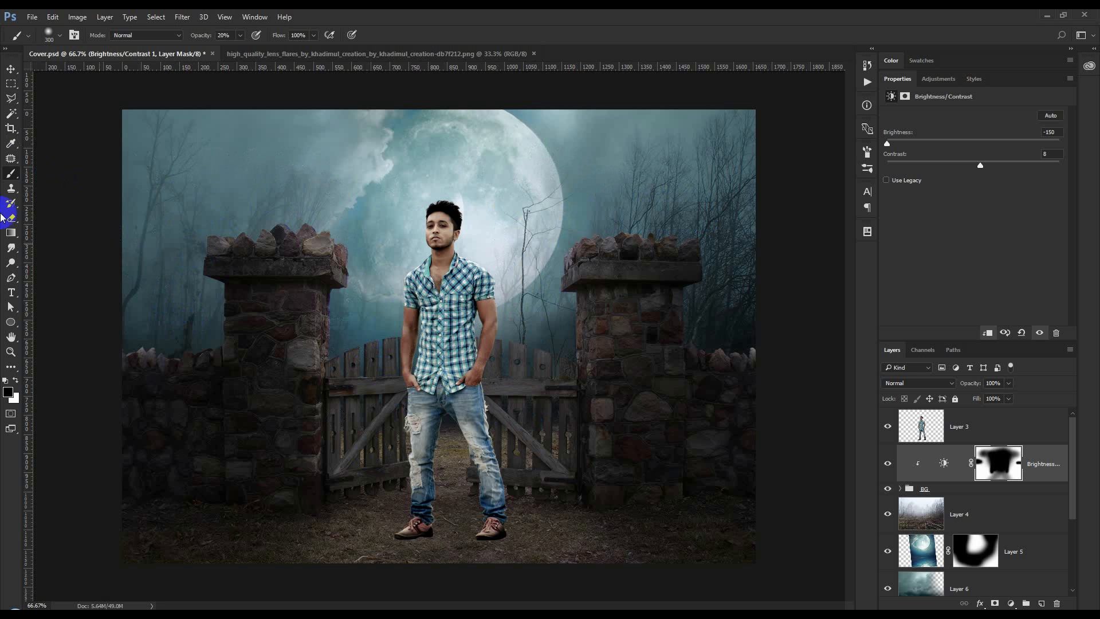
Step: Switch to the Move tool and save Cover.psd
left_click(14, 68)
scroll(474, 340, "up", 1)
scroll(475, 340, "down", 1)
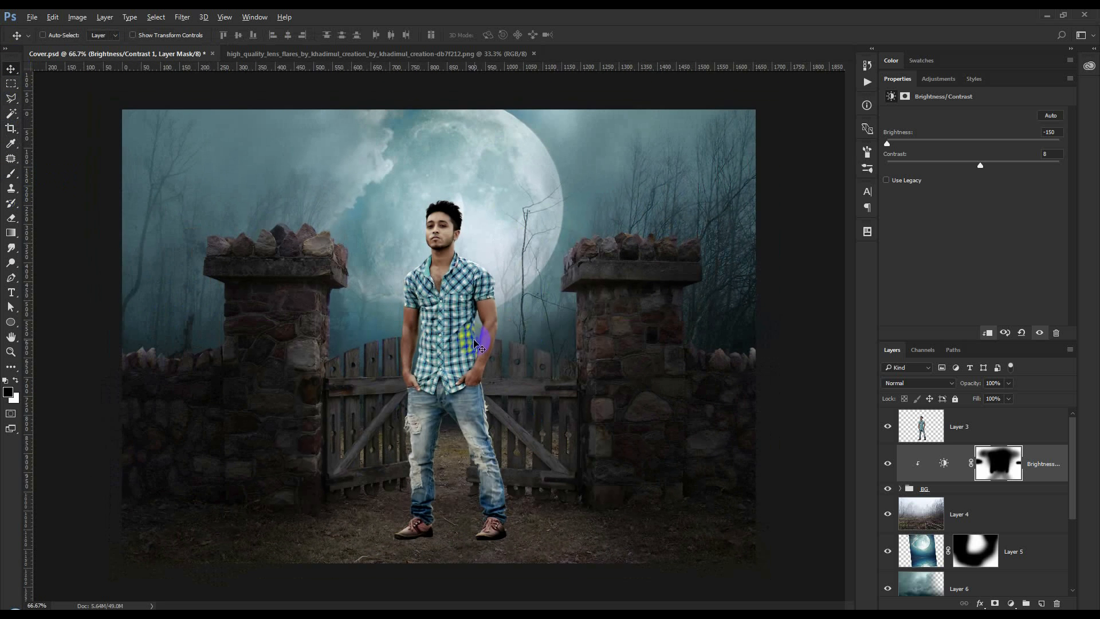
key("ctrl+s")
Step: Add a Brightness/Contrast adjustment clipped to the man on Layer 3 and set its brightness to -150
left_click(957, 430)
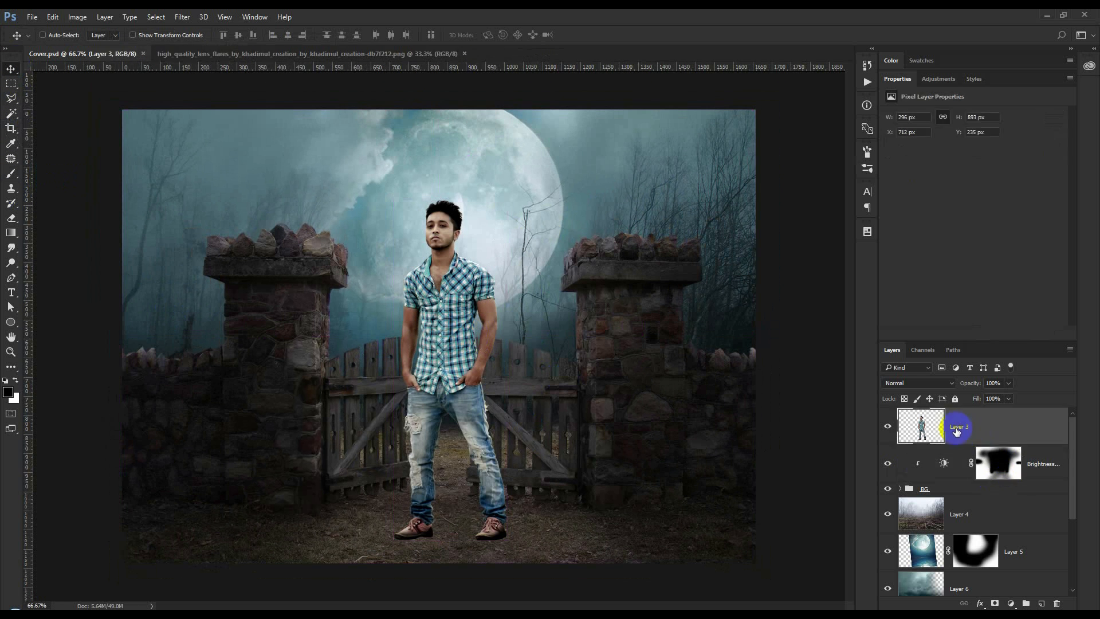
left_click(1012, 605)
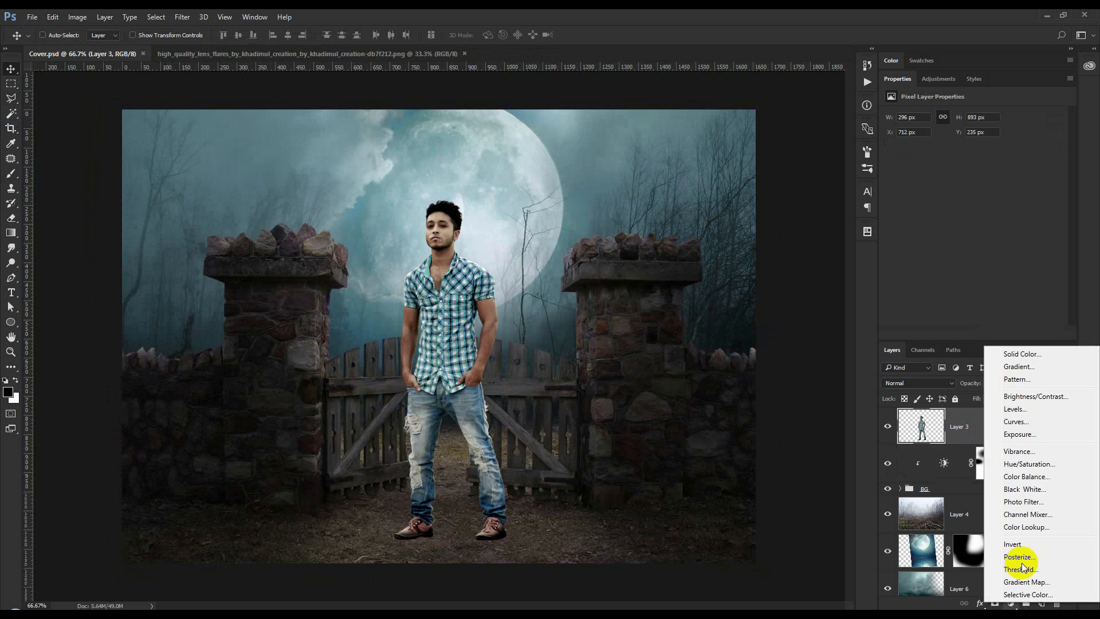
left_click(1029, 395)
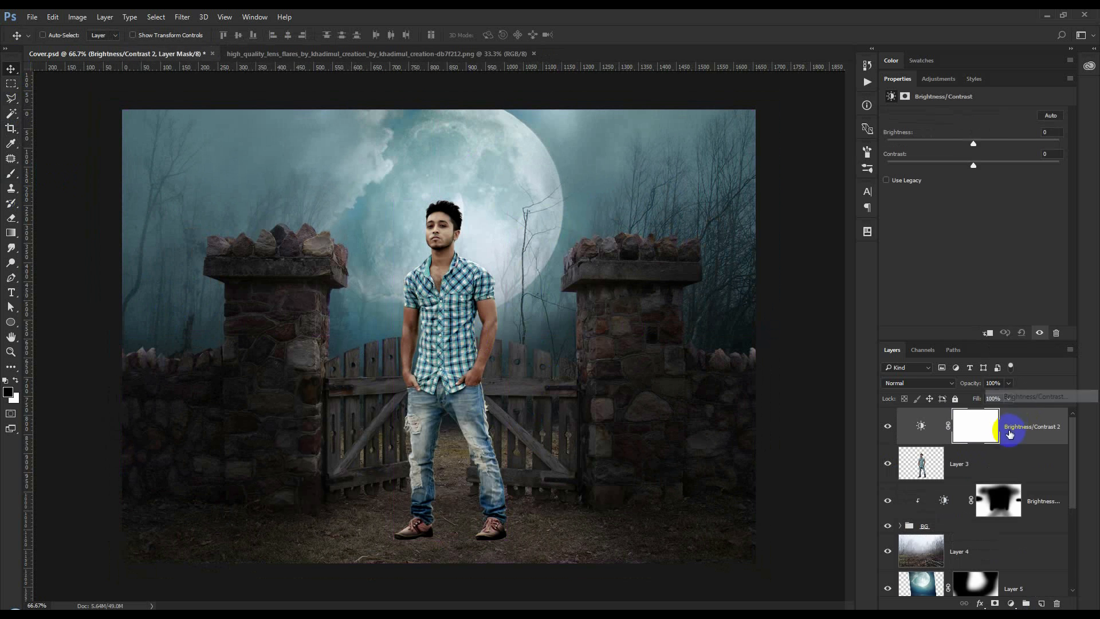
left_click(1032, 448, "alt")
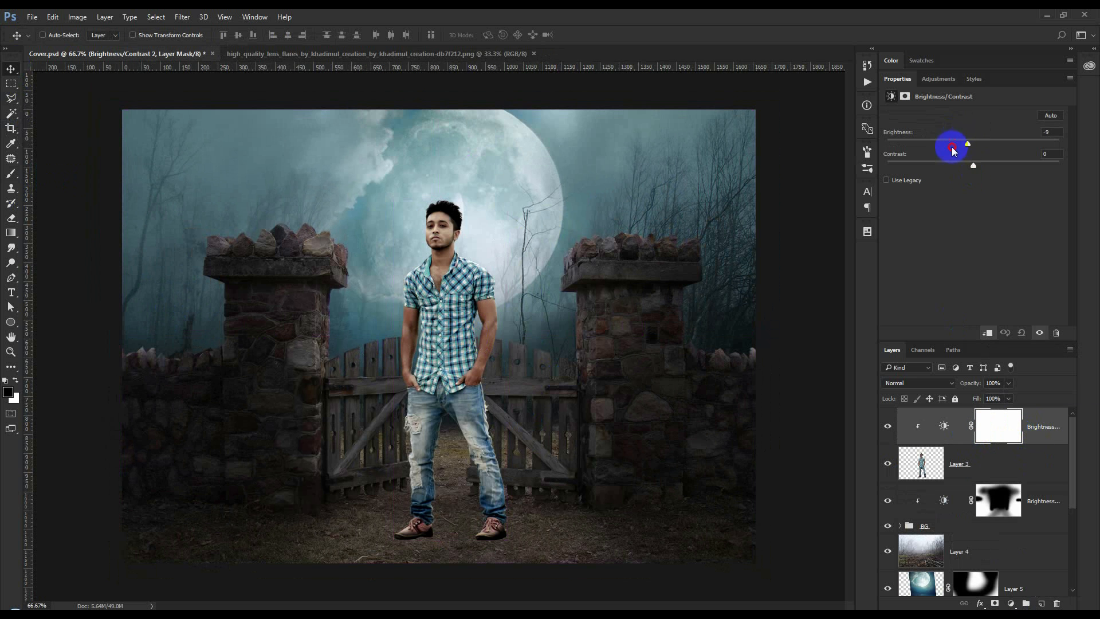
left_click_drag(952, 148, 810, 149)
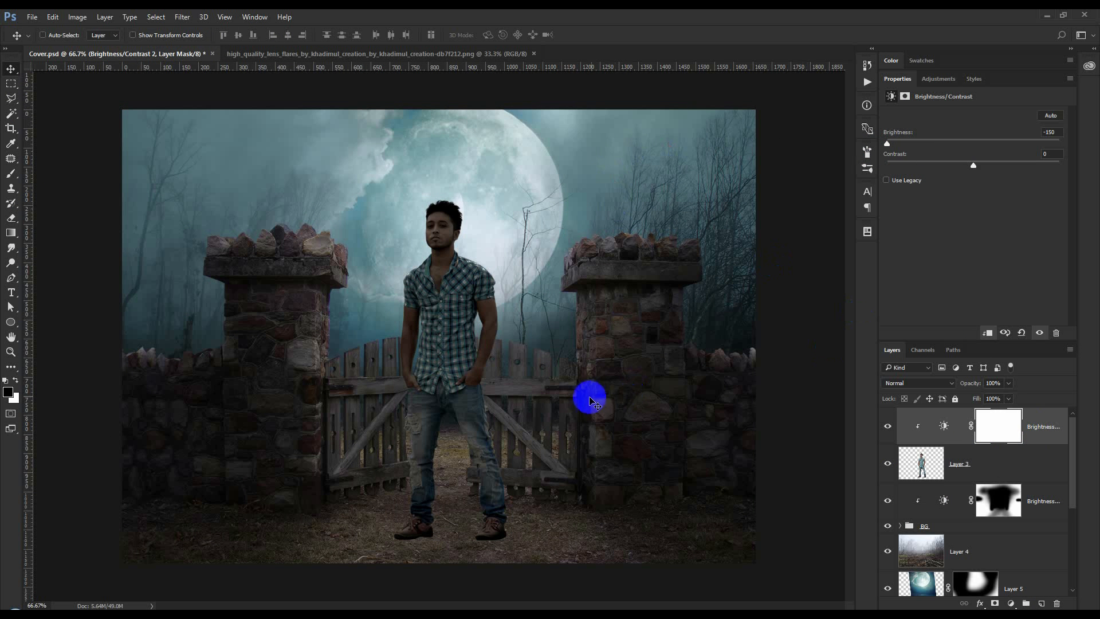
Step: Try to move the man on Layer 3 about 5 px sideways and 18 px down
left_click_drag(586, 407, 588, 408)
left_click(920, 460)
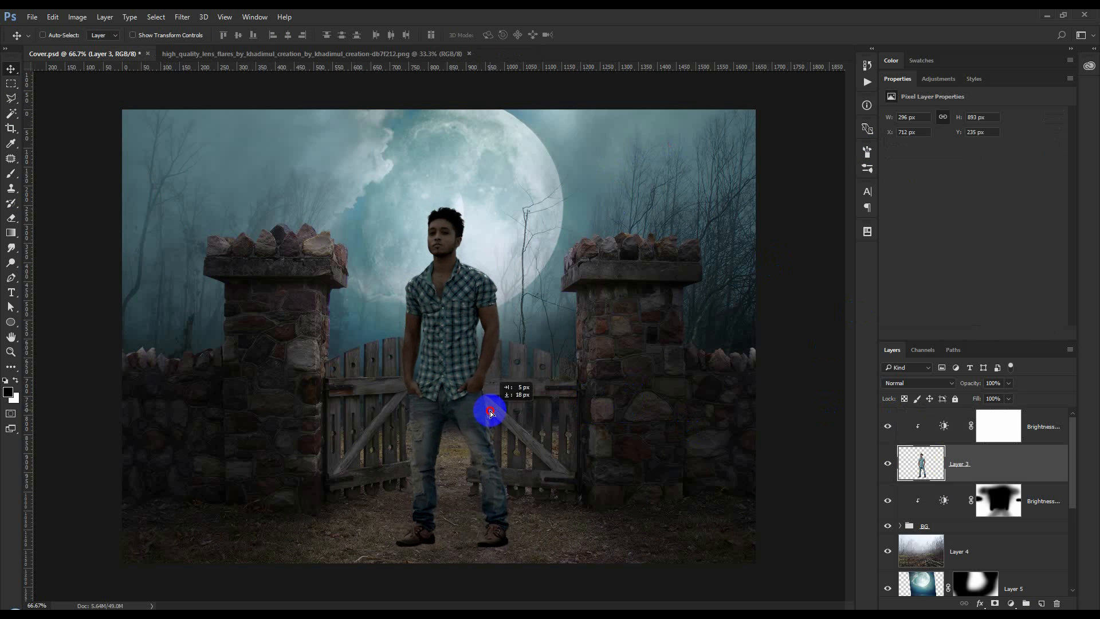
scroll(453, 456, "up", 3)
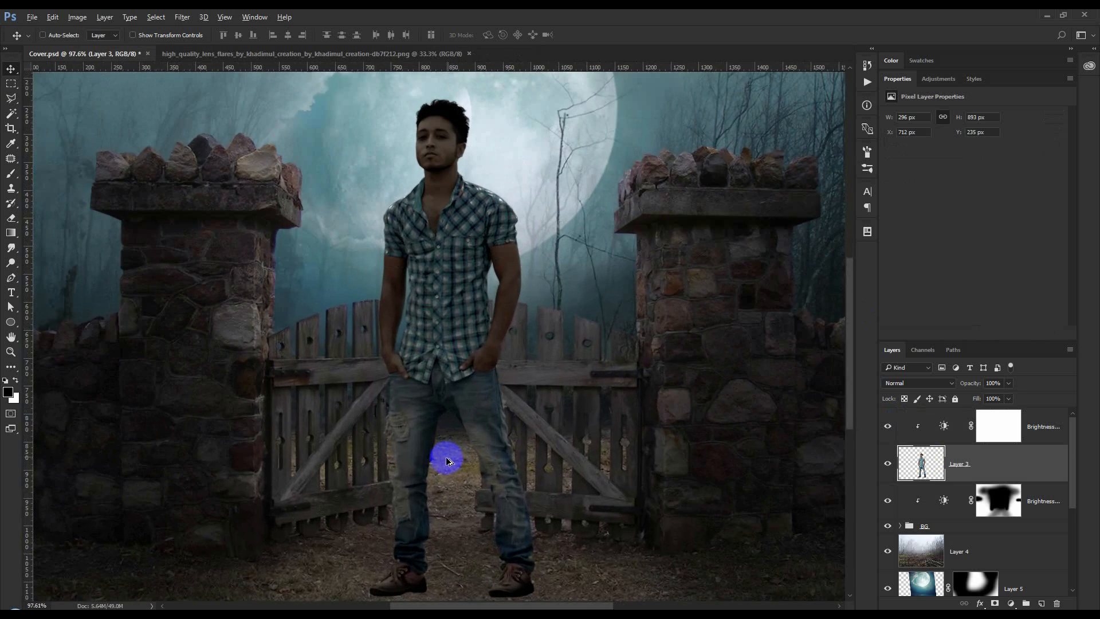
Step: Lighten the man's hair and face by painting black on the clipped Brightness/Contrast mask with a 150 px brush at 20% opacity
scroll(464, 442, "down", 2)
left_click(998, 425)
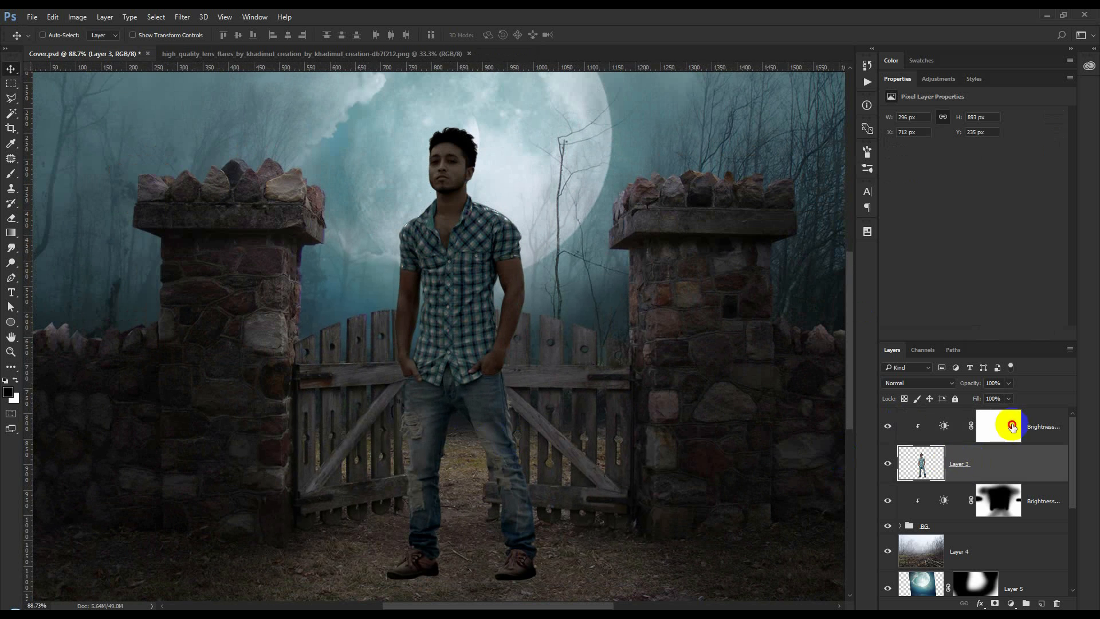
left_click(18, 175)
scroll(399, 190, "up", 2)
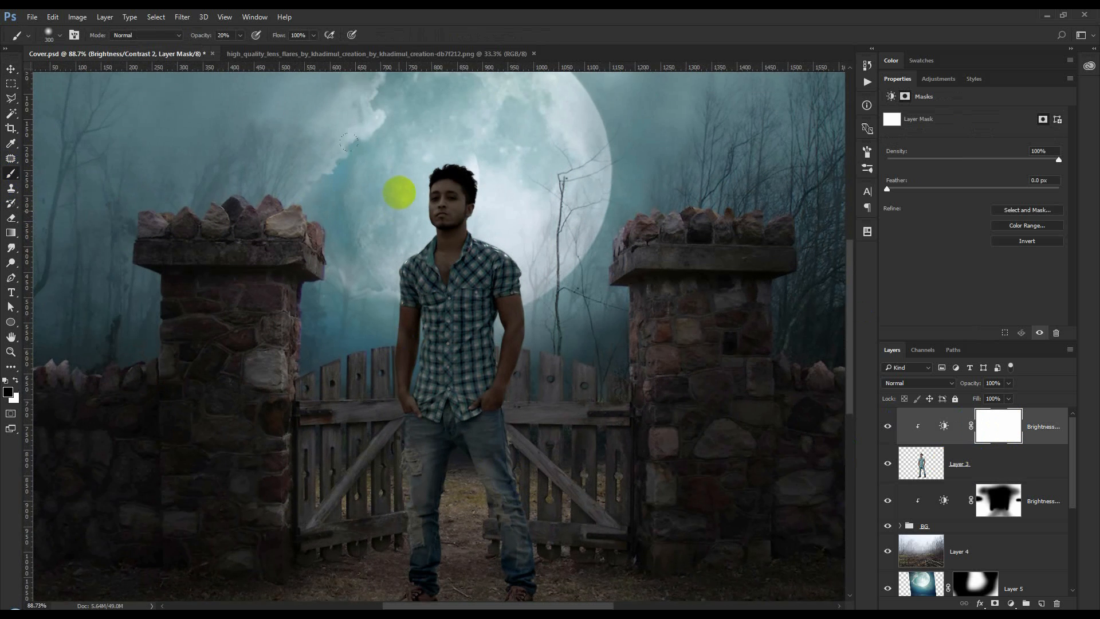
key("bracketleft")
key("bracketleft")
mouse_move(440, 163)
left_mouse_down()
mouse_move(401, 214)
mouse_move(436, 151)
mouse_move(424, 179)
left_mouse_up()
mouse_move(452, 144)
left_mouse_down()
mouse_move(454, 164)
mouse_move(416, 193)
left_mouse_up()
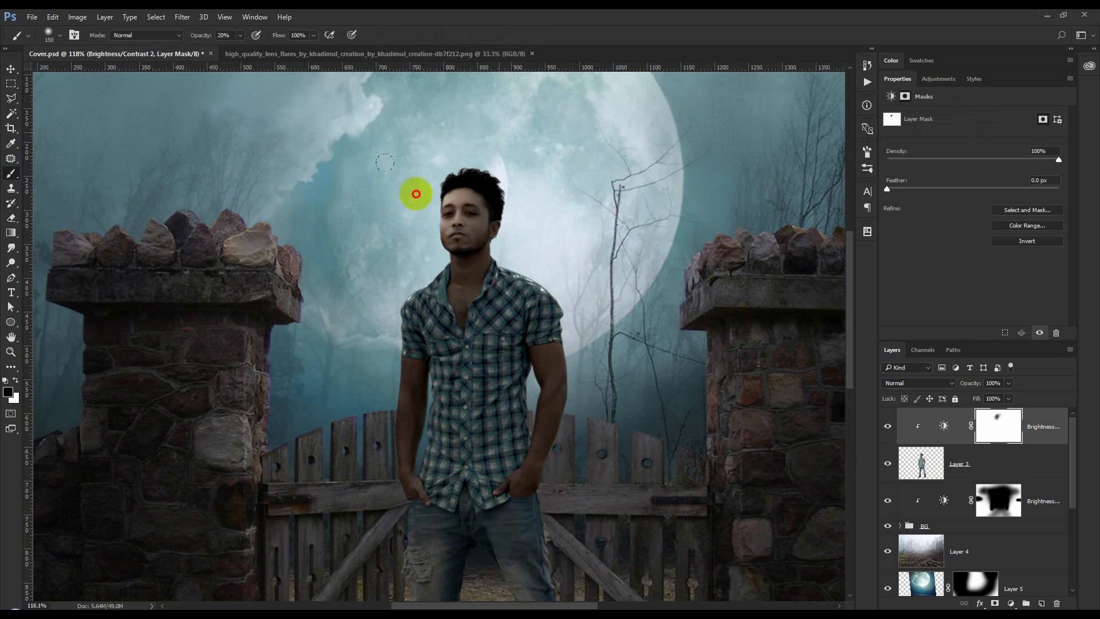
Step: Lighten the man's face, shoulders, arms and thigh edge by painting the mask with a 125 px brush
mouse_move(539, 264)
left_mouse_down()
mouse_move(516, 264)
mouse_move(574, 282)
mouse_move(582, 302)
mouse_move(594, 455)
left_mouse_up()
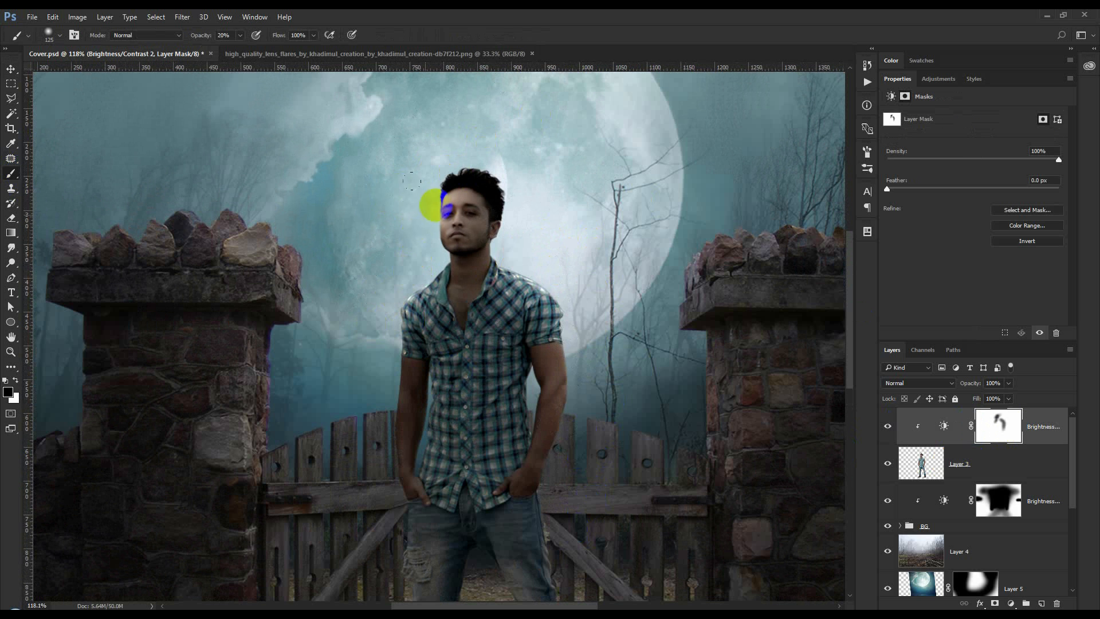
mouse_move(491, 180)
left_mouse_down()
mouse_move(496, 196)
mouse_move(466, 232)
left_mouse_up()
left_click_drag(422, 297, 426, 288)
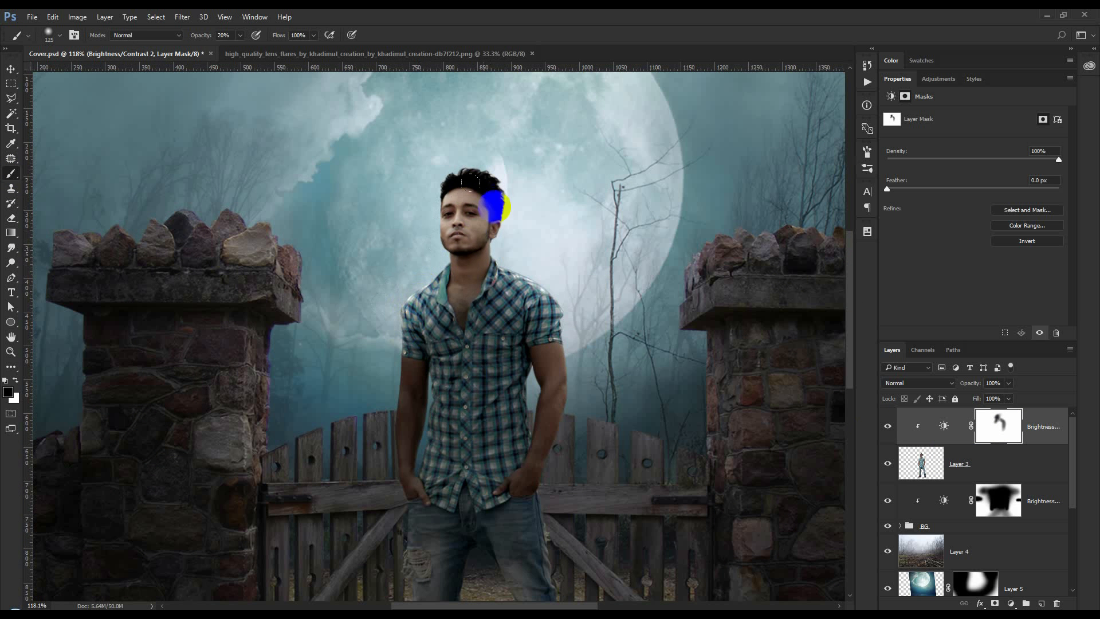
left_click_drag(494, 206, 437, 252)
left_click(364, 553)
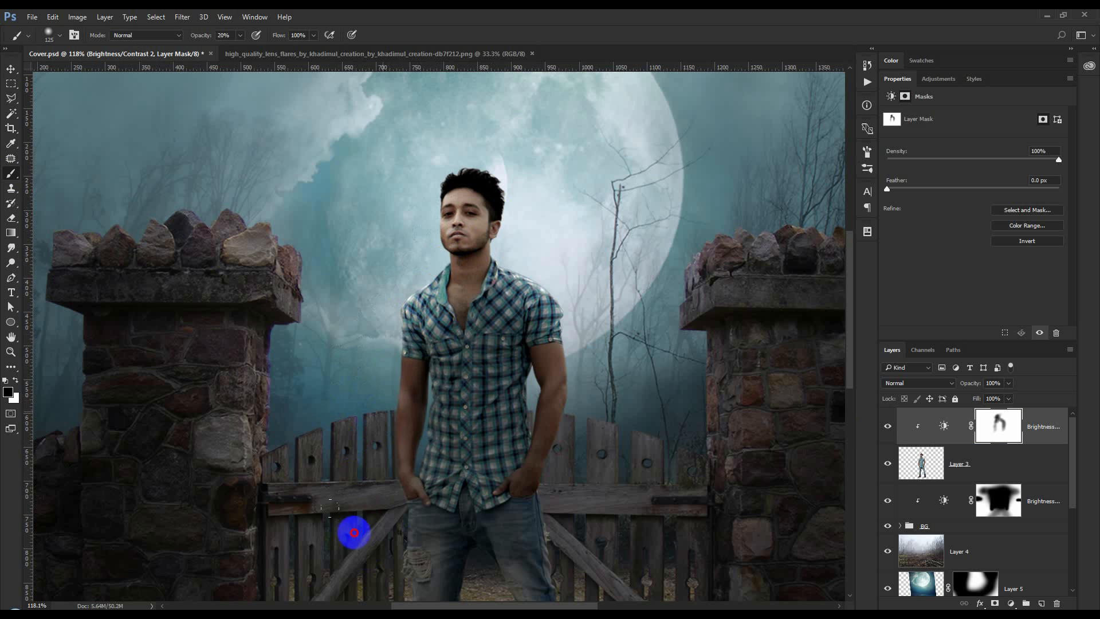
mouse_move(558, 414)
left_mouse_down()
mouse_move(555, 589)
mouse_move(579, 531)
mouse_move(599, 606)
left_mouse_up()
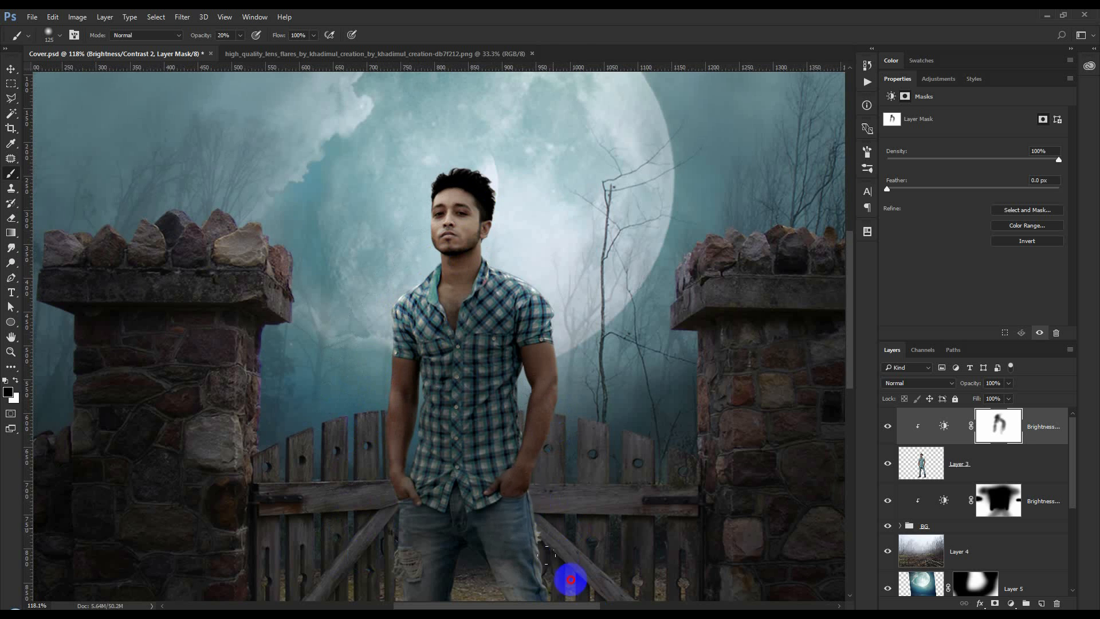
mouse_move(547, 516)
left_mouse_down()
mouse_move(559, 596)
mouse_move(585, 606)
left_mouse_up()
Step: Lighten the man's jeans along both legs by painting the mask with a 90 px brush
scroll(380, 585, "down", 4)
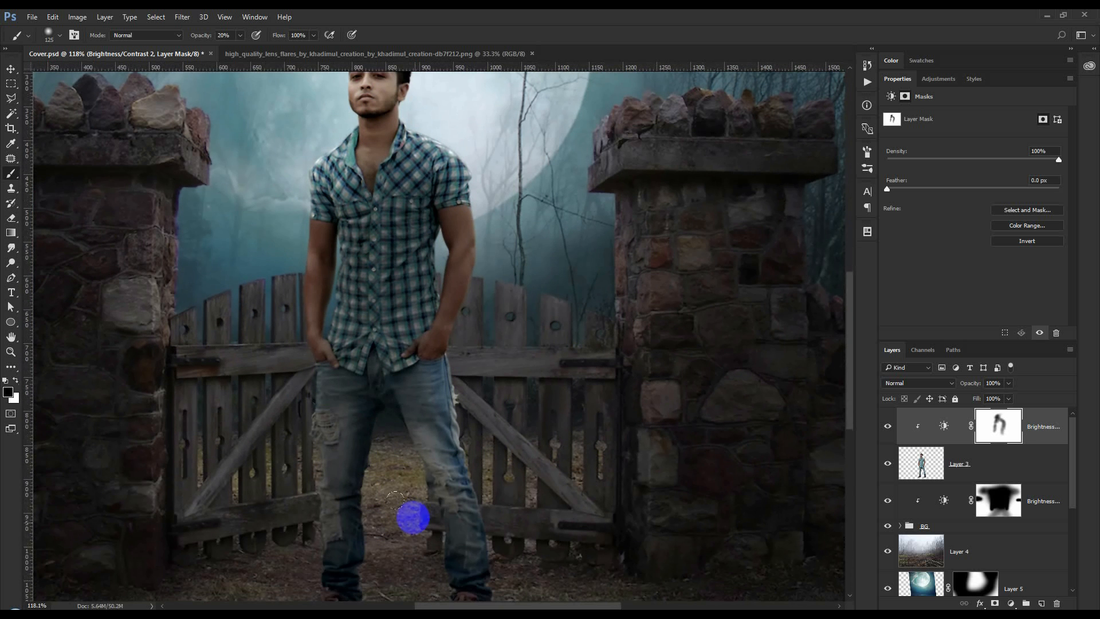
key("bracketleft")
key("bracketleft")
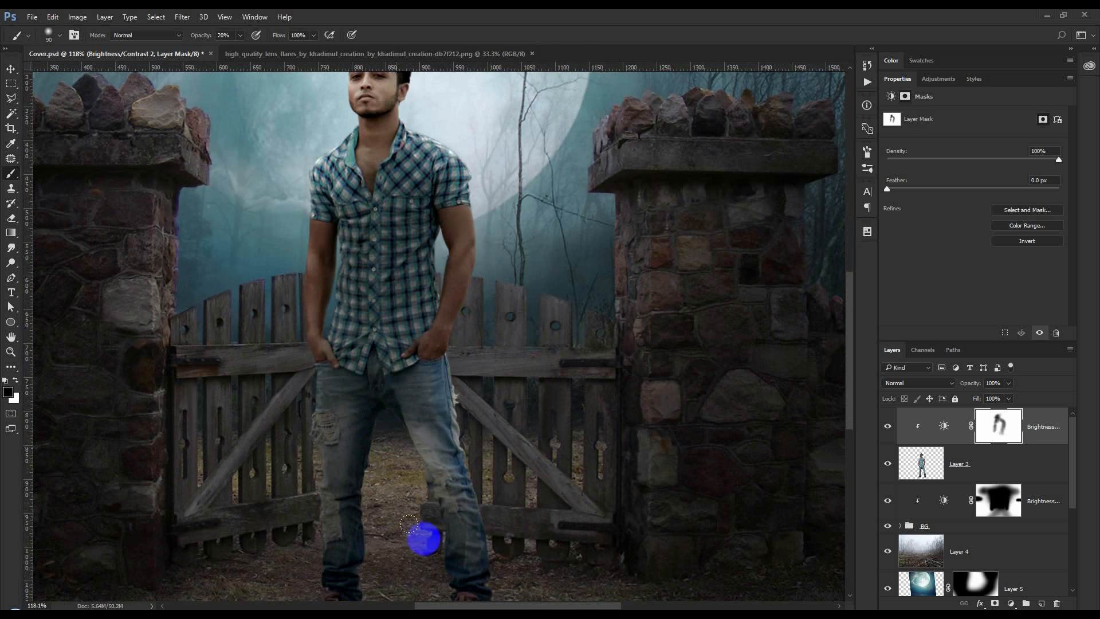
left_click(367, 541)
mouse_move(367, 541)
left_mouse_down()
mouse_move(363, 443)
mouse_move(343, 525)
left_mouse_up()
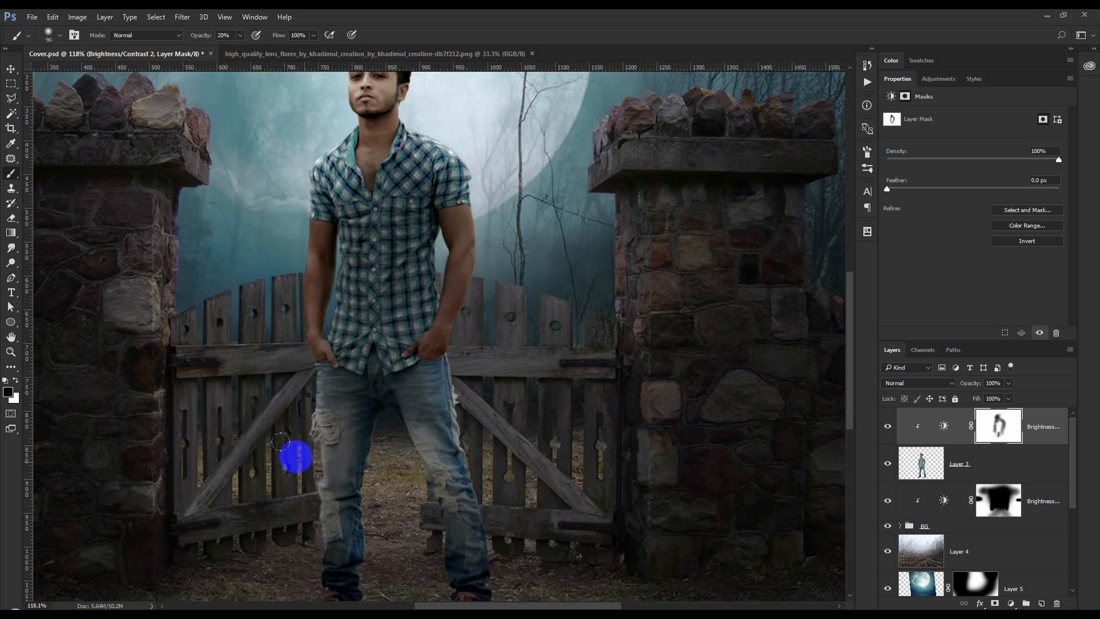
Step: Lighten the lower legs and shoes on the mask with the 90 px brush and save Cover.psd
scroll(289, 546, "down", 2)
scroll(290, 546, "down", 1)
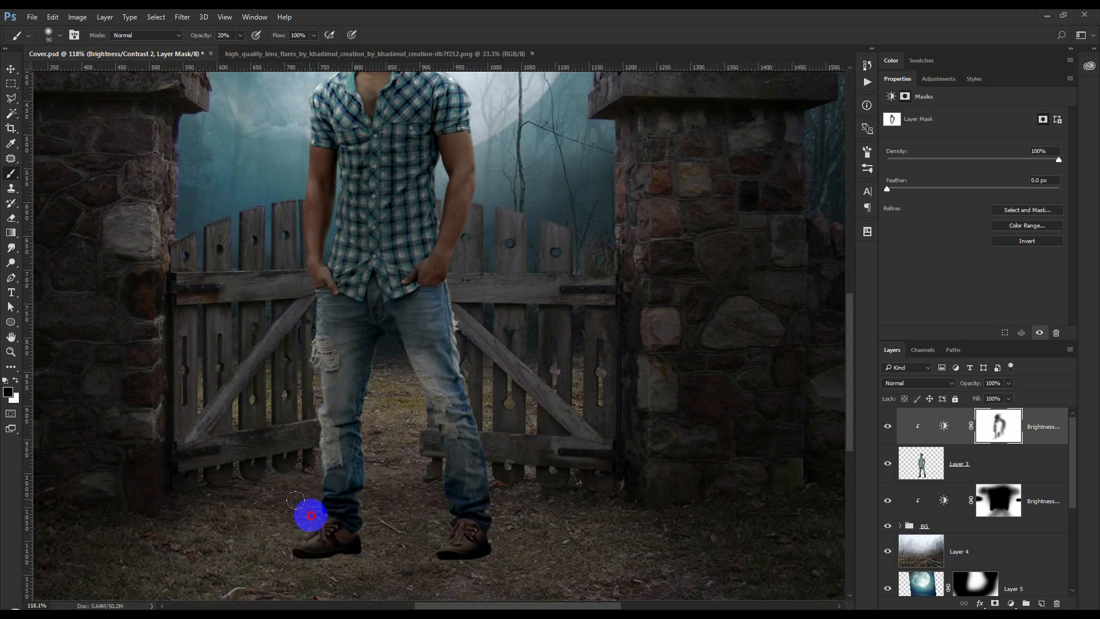
left_click(434, 509)
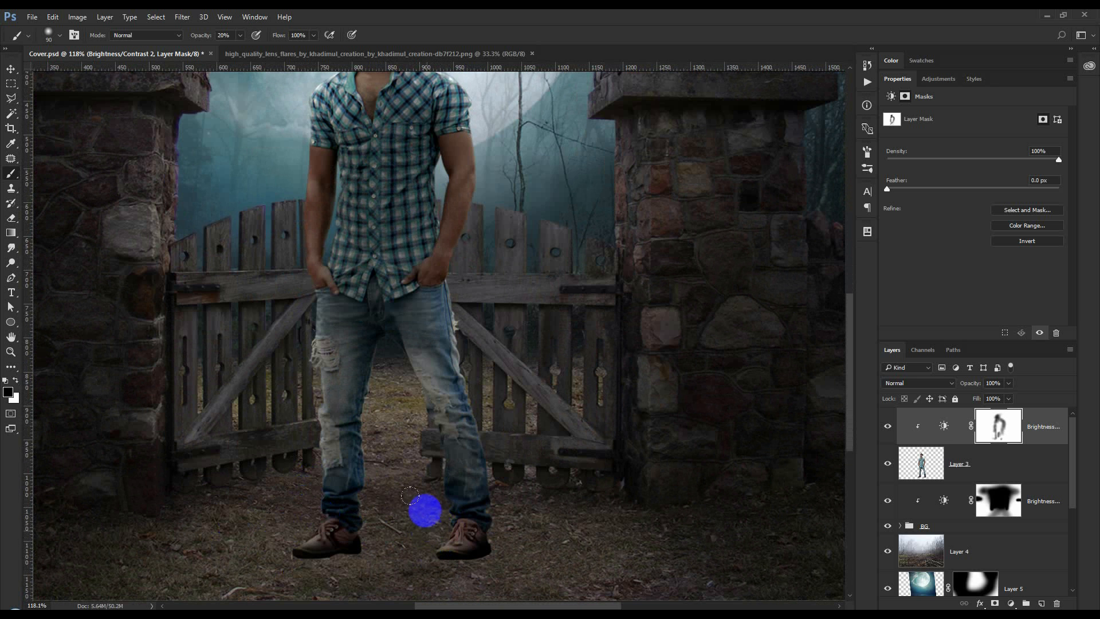
left_click(511, 434)
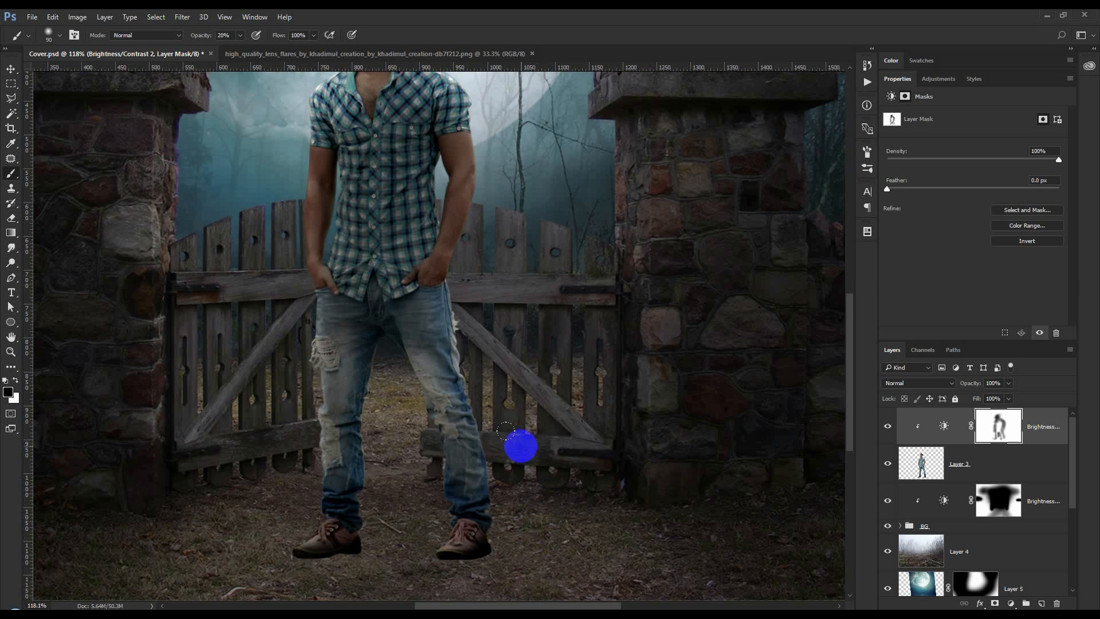
scroll(533, 449, "down", 3)
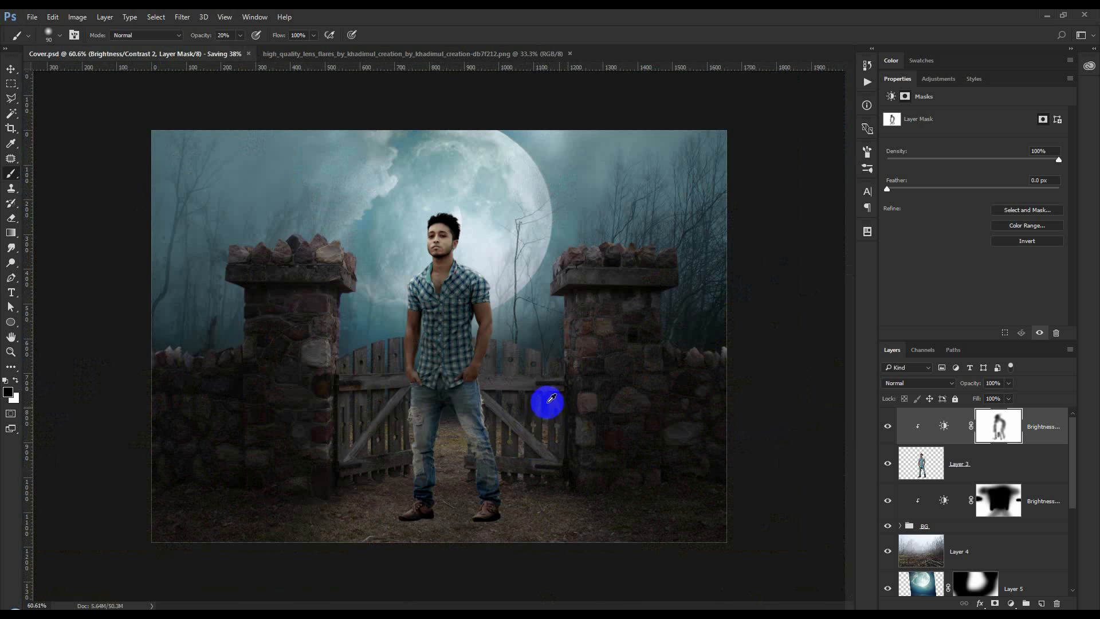
Step: Lighten the man's shirt on the mask with a 250 px brush at 20% opacity and save Cover.psd
scroll(545, 400, "up", 2)
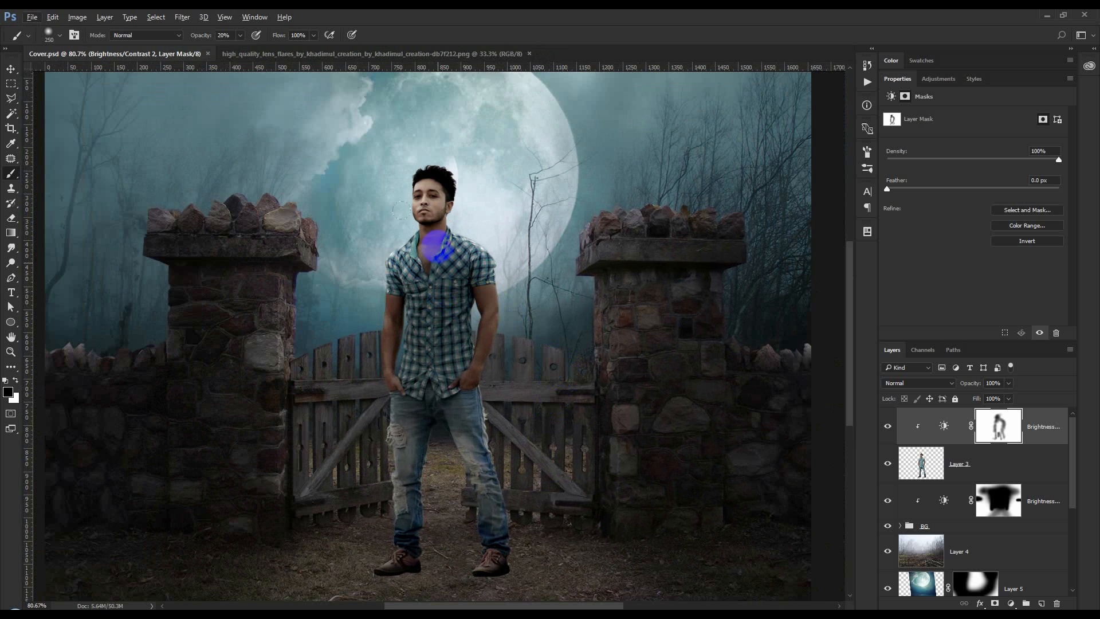
mouse_move(439, 245)
left_mouse_down()
mouse_move(444, 335)
mouse_move(432, 252)
mouse_move(426, 272)
mouse_move(437, 303)
left_mouse_up()
key("ctrl+z")
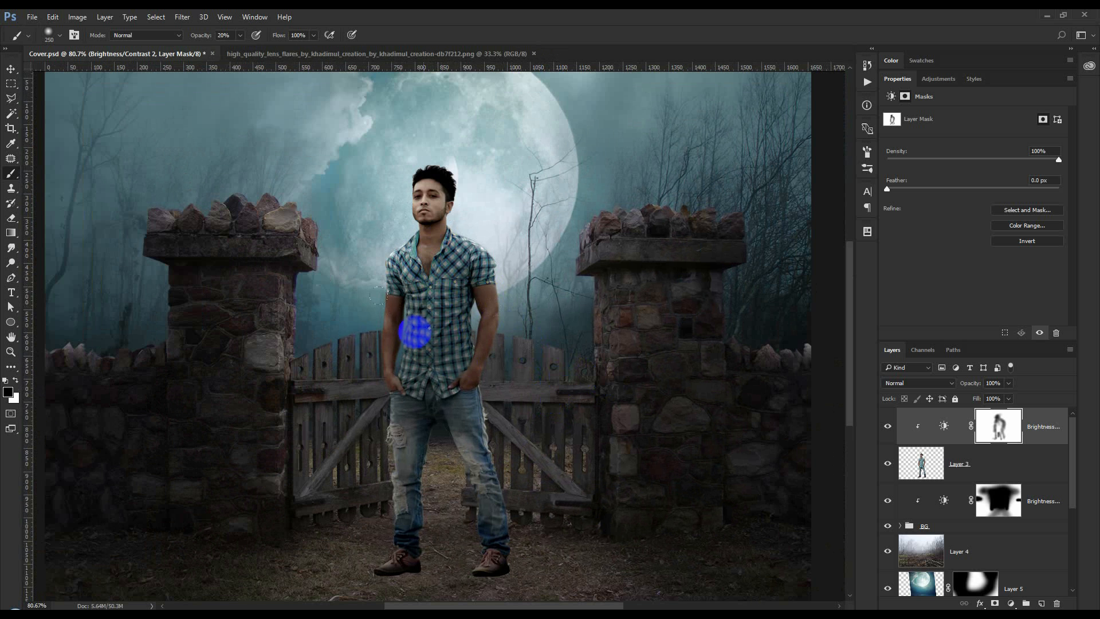
key("ctrl+s")
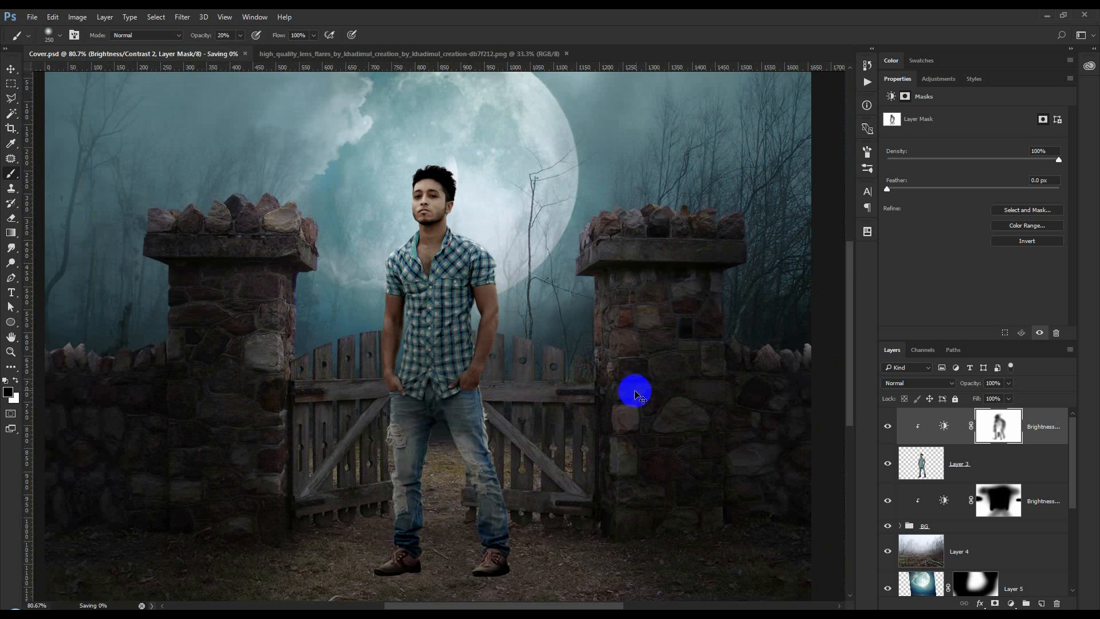
Step: Duplicate Layer 3 and, with the Move tool, shift the original about 357 px right and 18 px down beside the man
scroll(565, 390, "down", 5)
scroll(425, 410, "up", 6, "alt")
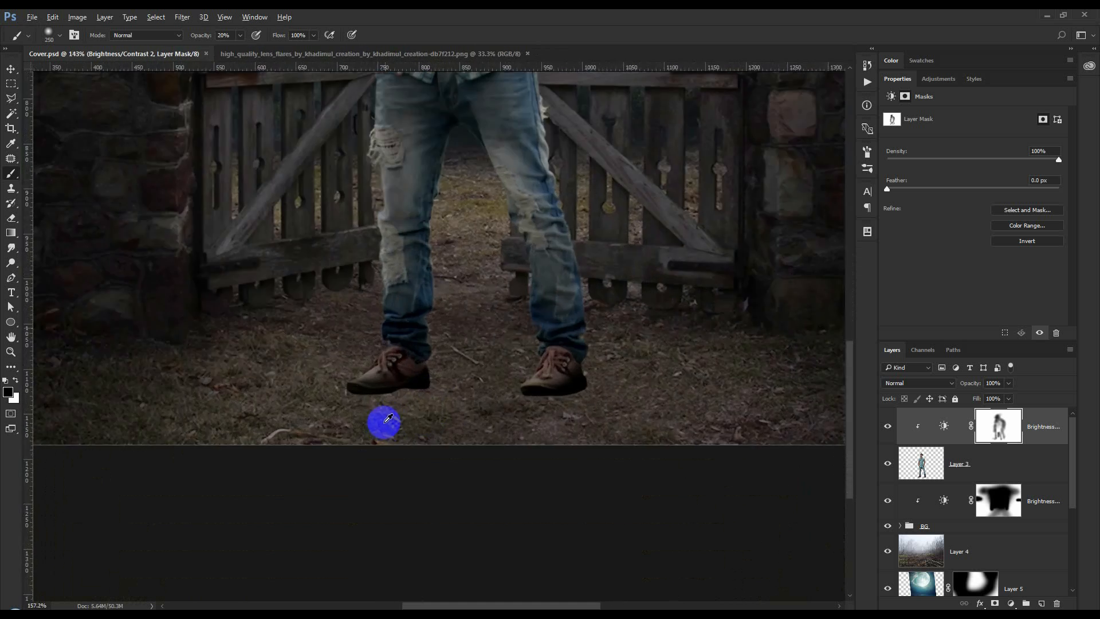
scroll(386, 415, "up", 4, "alt")
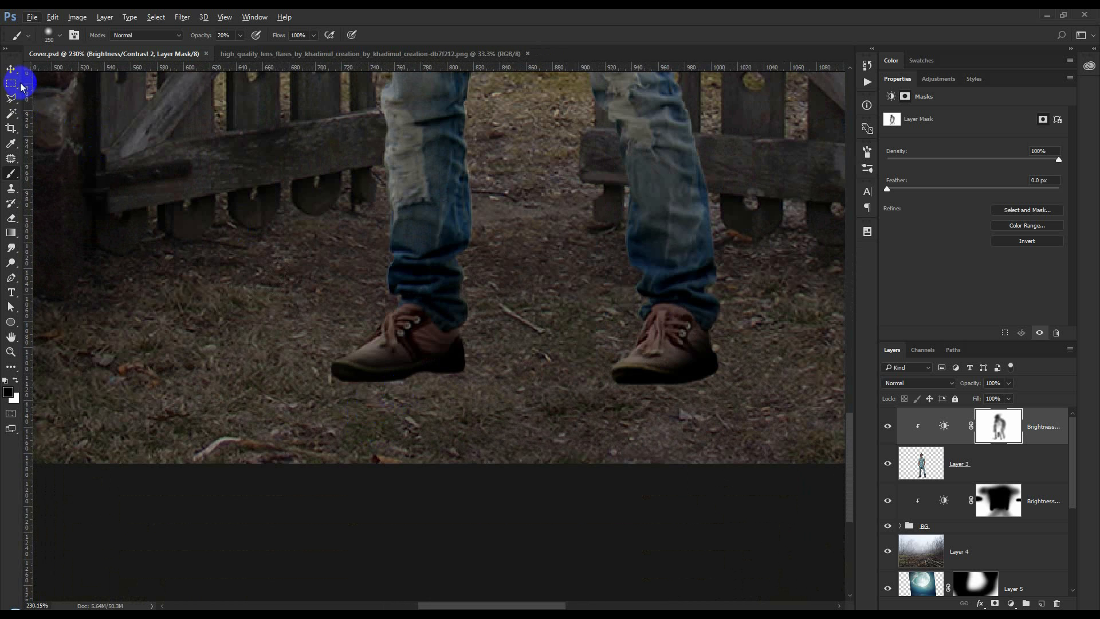
left_click(11, 69)
scroll(536, 309, "down", 5)
scroll(536, 312, "down", 1)
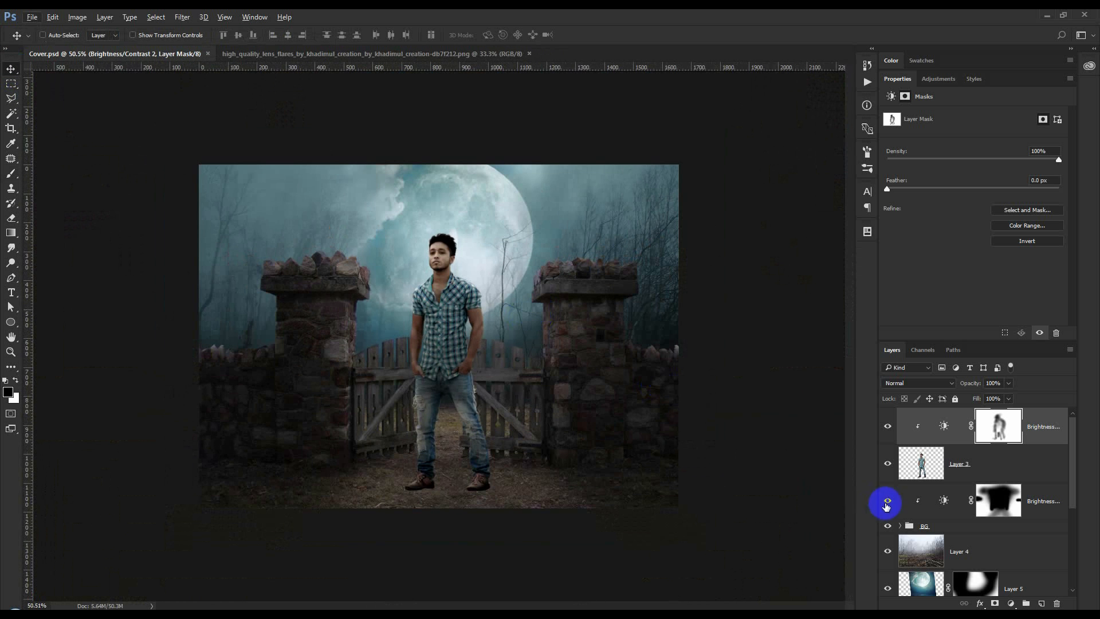
left_click(962, 469)
key("ctrl+j")
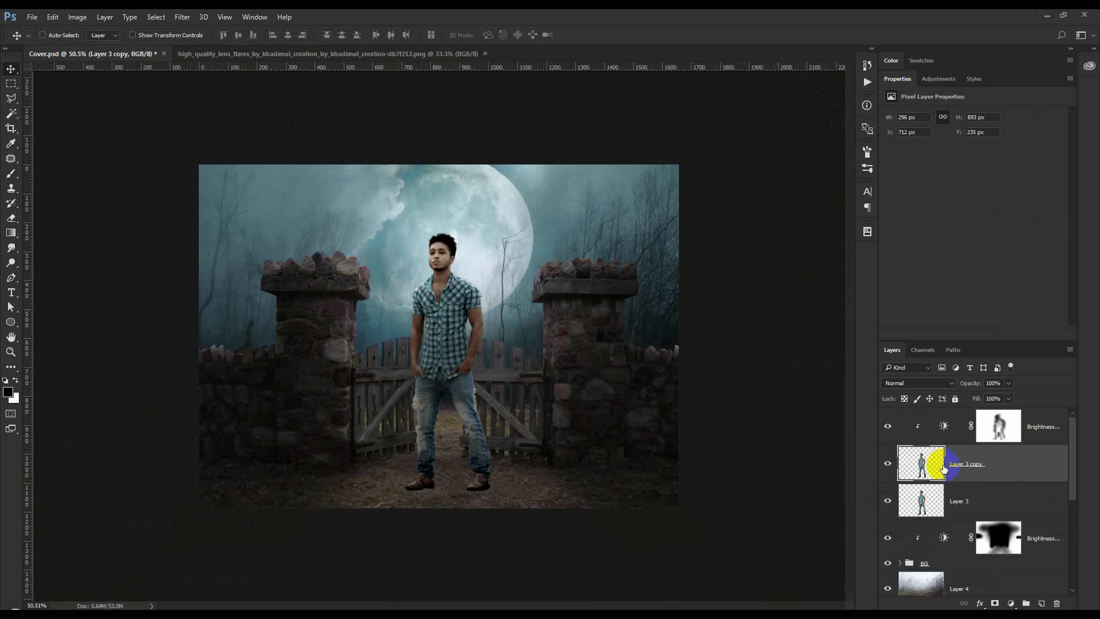
left_click(952, 495)
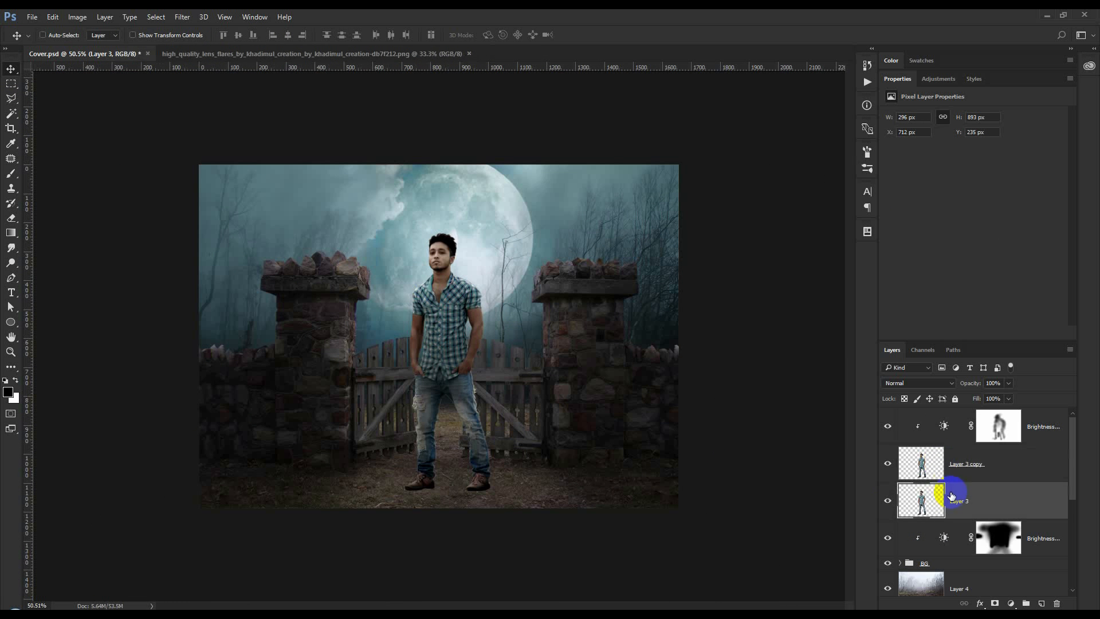
left_click_drag(520, 392, 624, 396)
Step: Turn the figure on Layer 3 into a black silhouette by applying Hue/Saturation with a lightness of -100
left_click(78, 17)
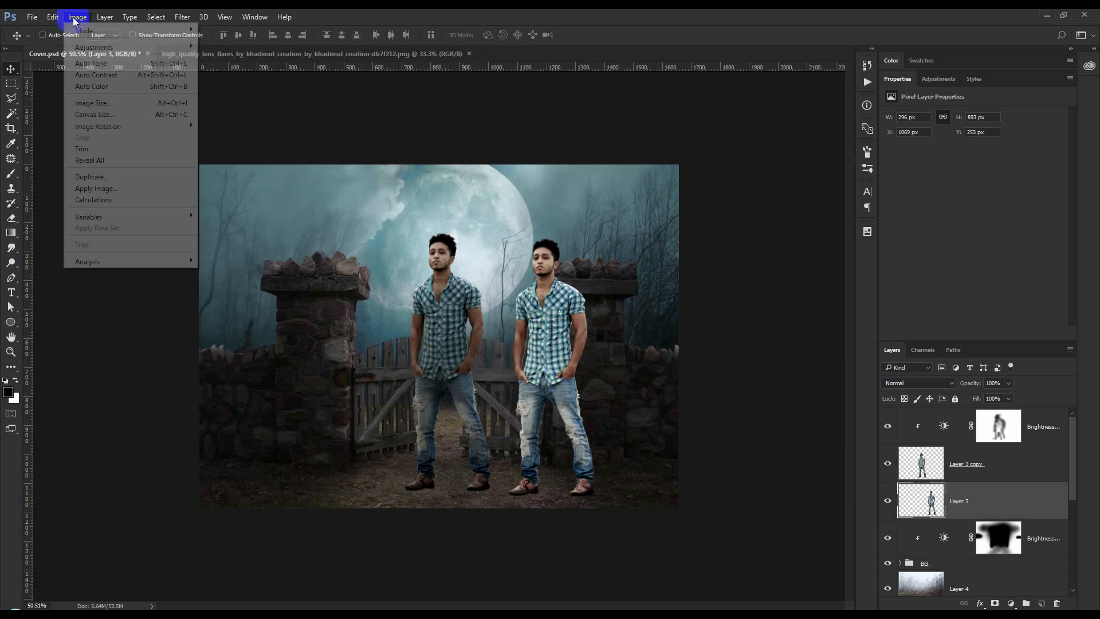
mouse_move(97, 47)
left_click(218, 109)
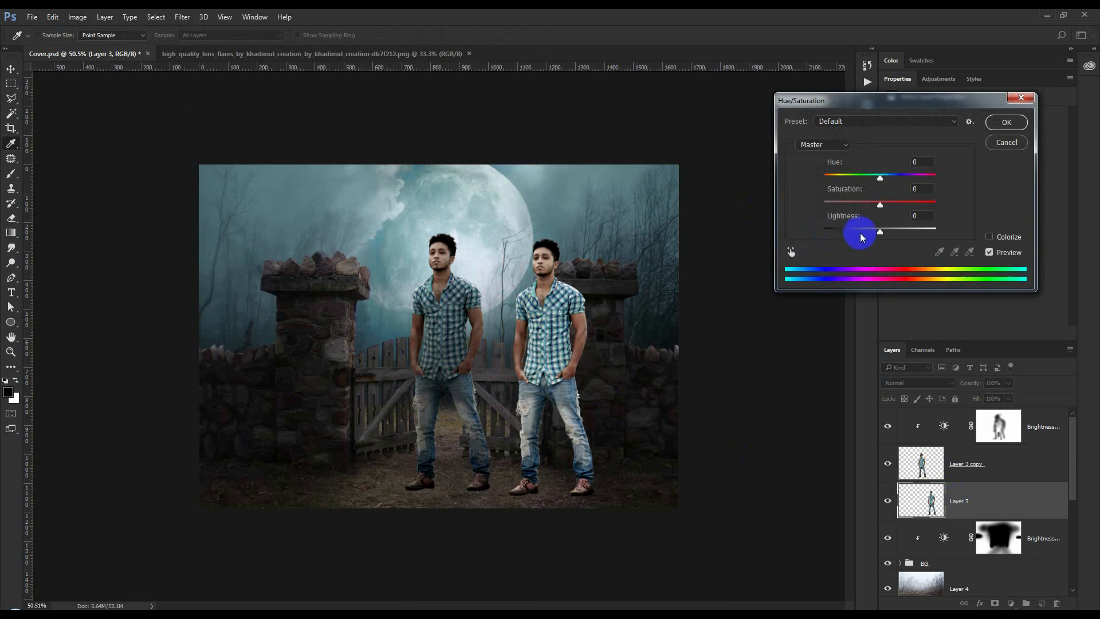
left_click_drag(875, 238, 718, 229)
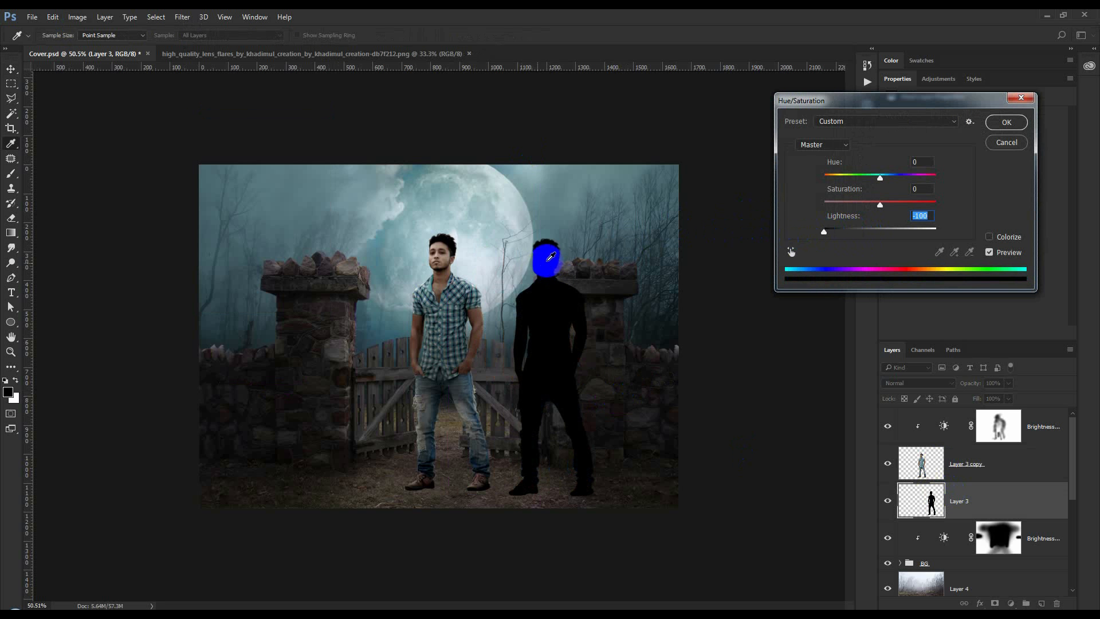
left_click(1002, 123)
Step: Move the silhouette back behind the man and transform it into a flipped, widening shadow, about 276% wide and -38% high
key("v")
left_click_drag(594, 271, 491, 276)
key("ctrl+t")
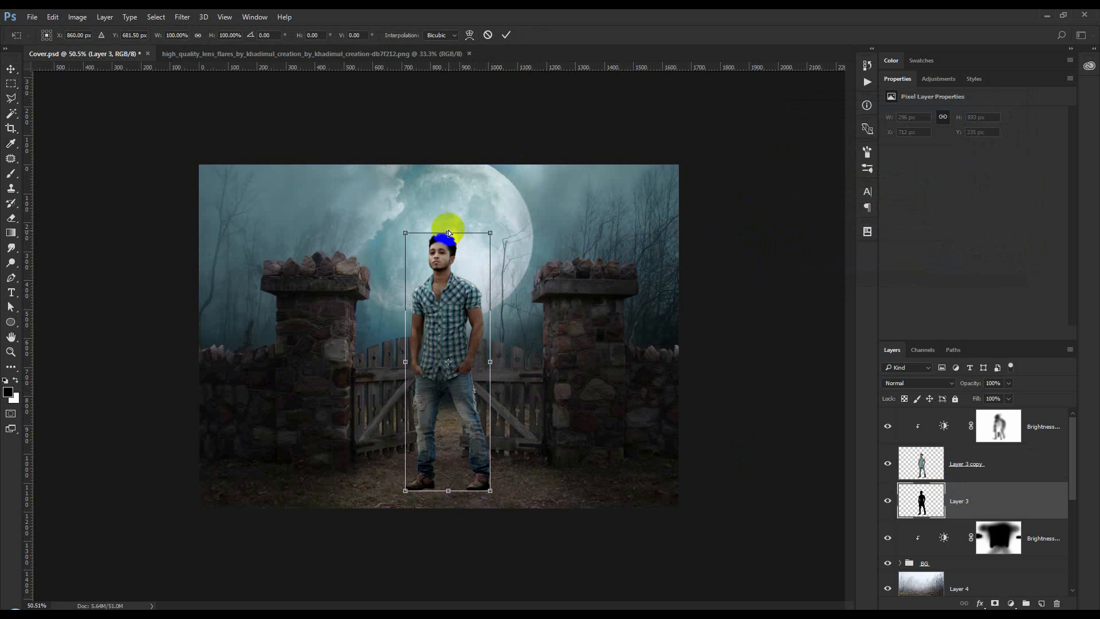
left_click_drag(448, 233, 538, 562)
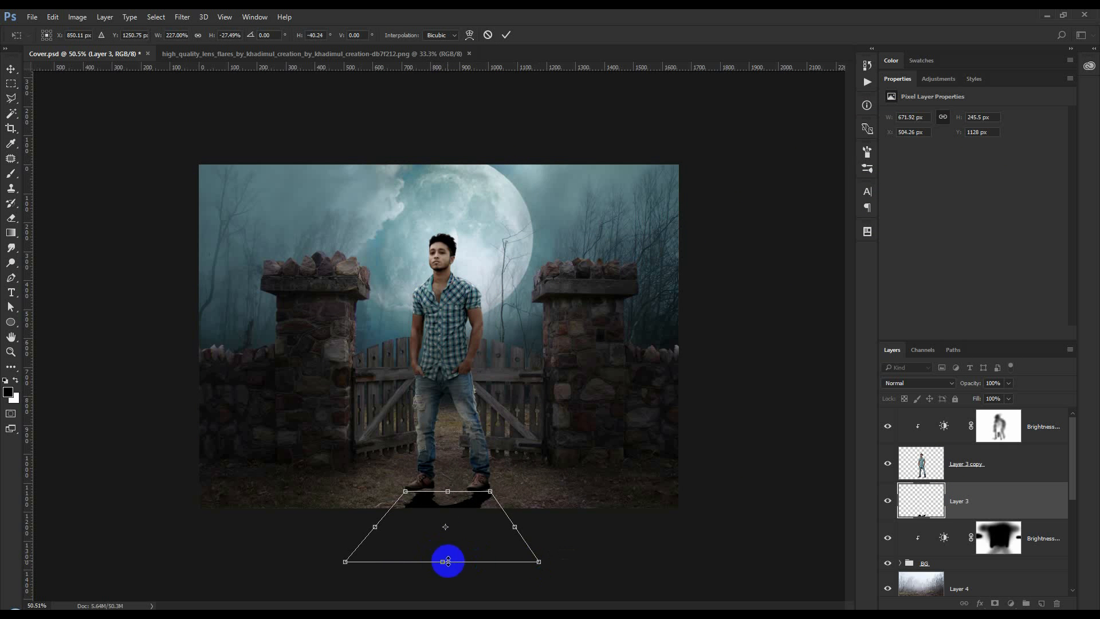
left_click_drag(448, 561, 438, 584)
Step: Raise and narrow the shadow's upper edge so it meets the soles of both shoes, and apply the transformation
scroll(438, 551, "up", 5)
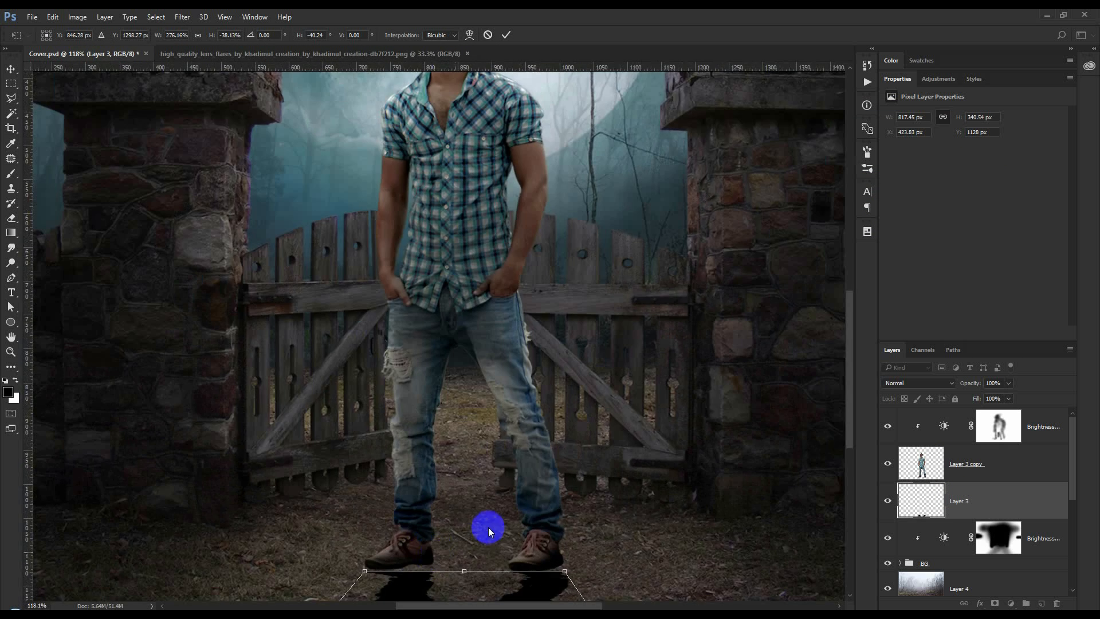
scroll(499, 553, "up", 4)
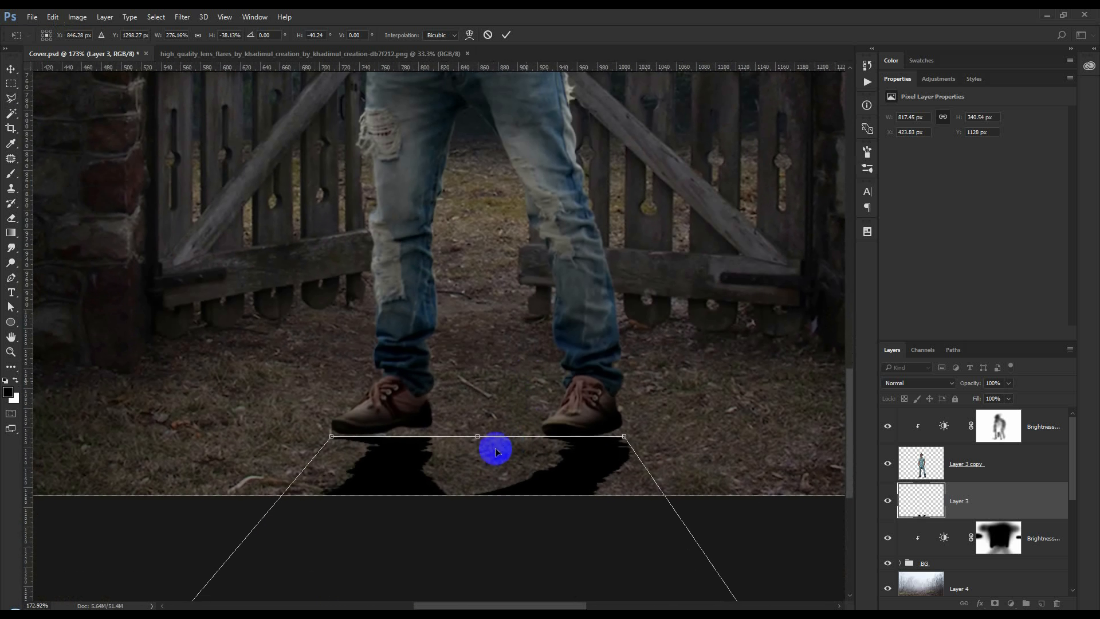
left_click_drag(496, 449, 478, 423)
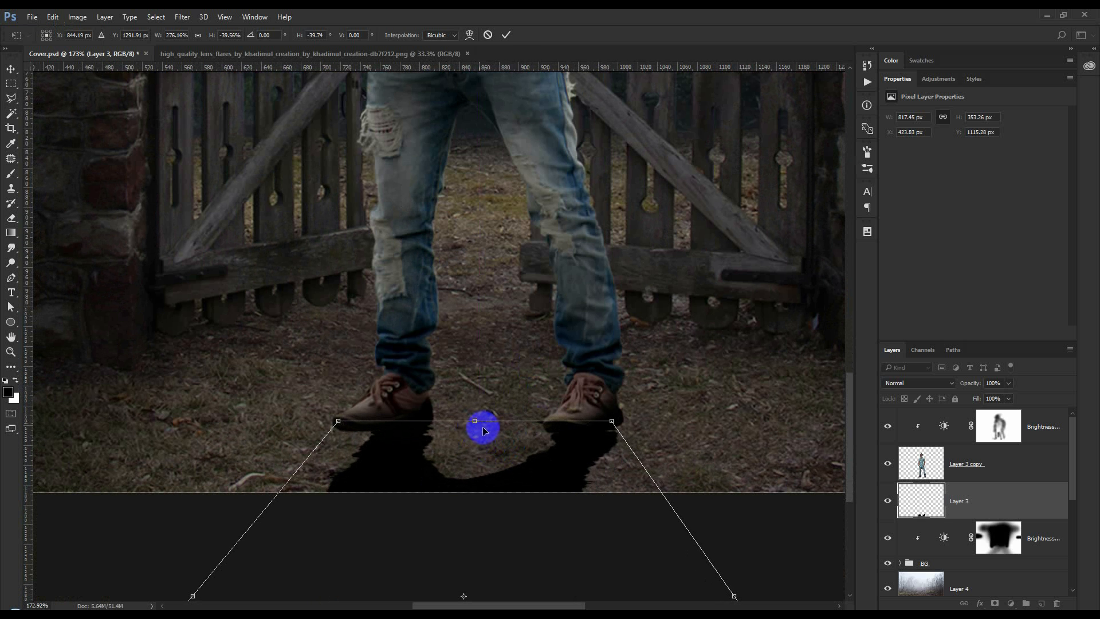
double_click(486, 435)
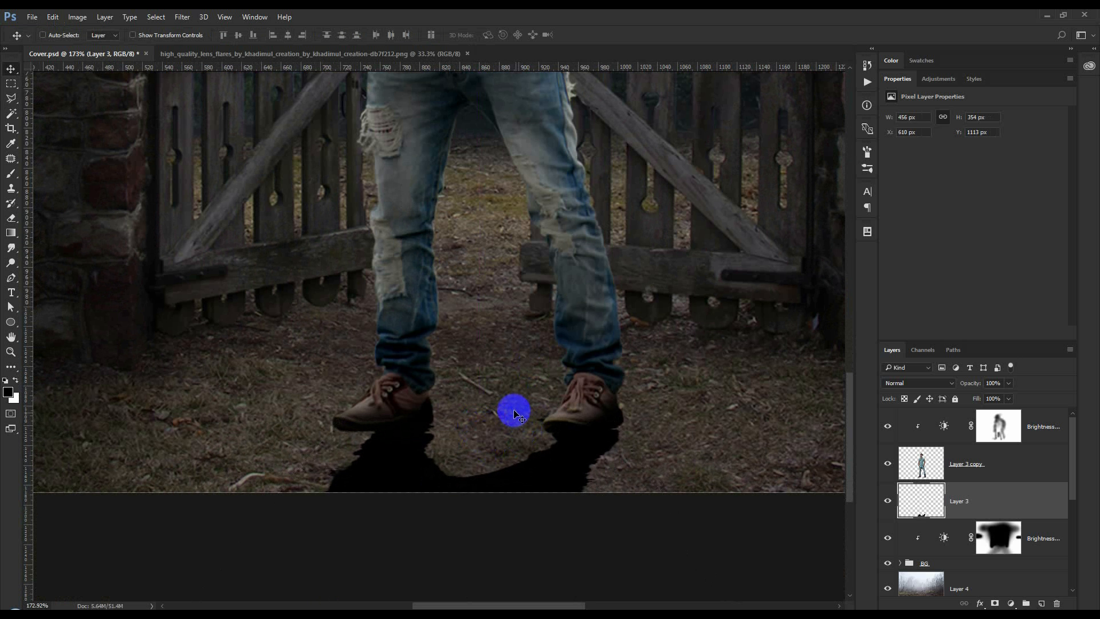
Step: Apply a Motion Blur to the shadow on Layer 3 with an angle of 59° and a distance of 19 pixels
left_click(182, 16)
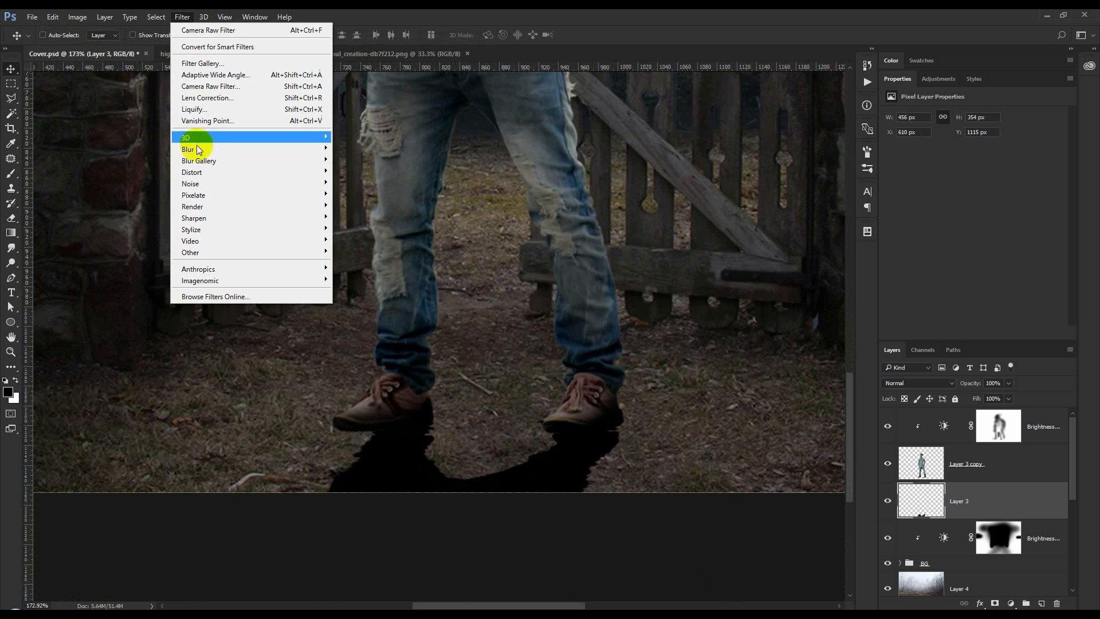
mouse_move(189, 149)
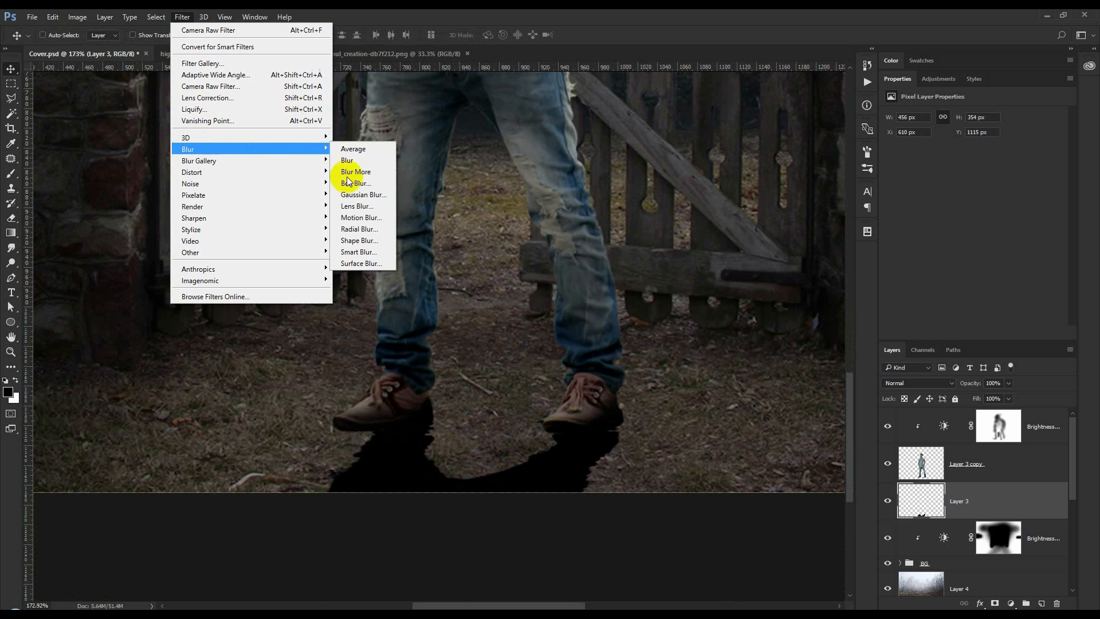
left_click(362, 218)
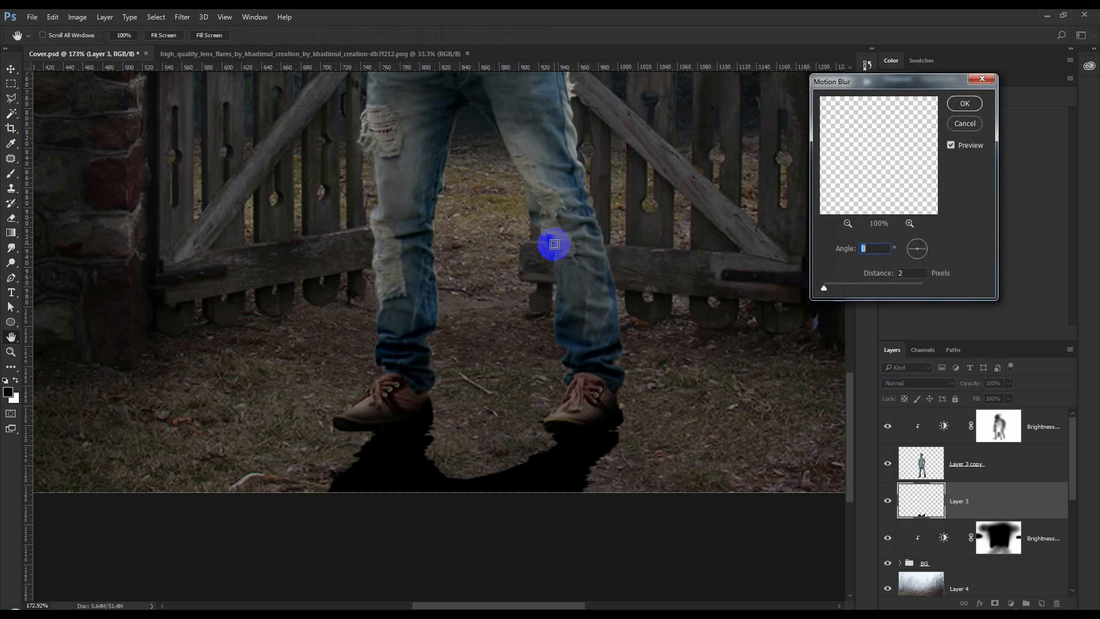
left_click(831, 288)
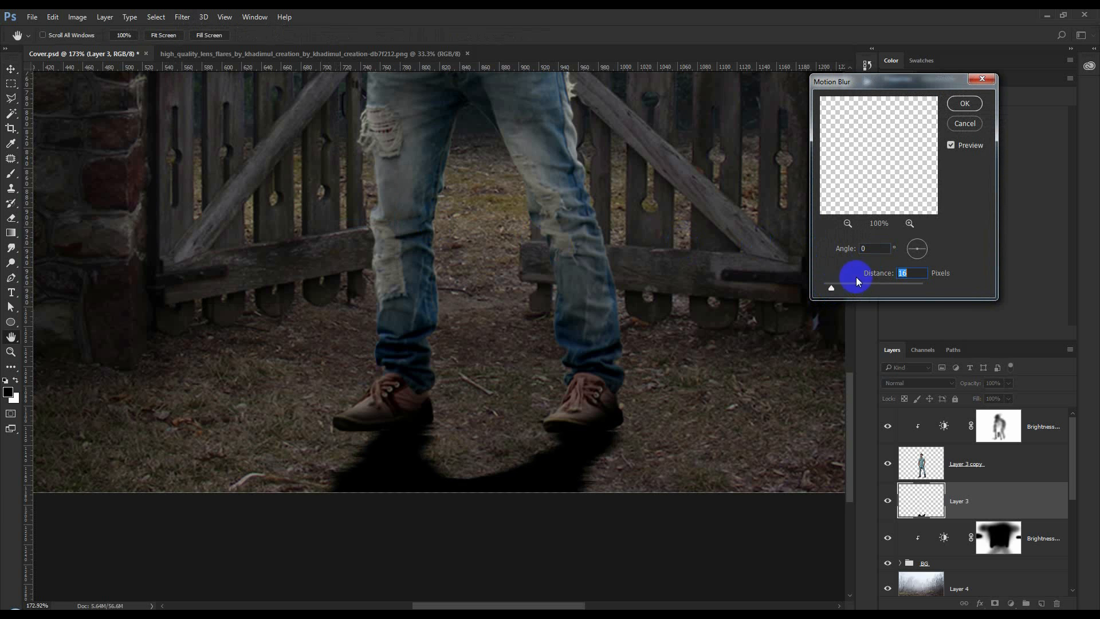
left_click(918, 246)
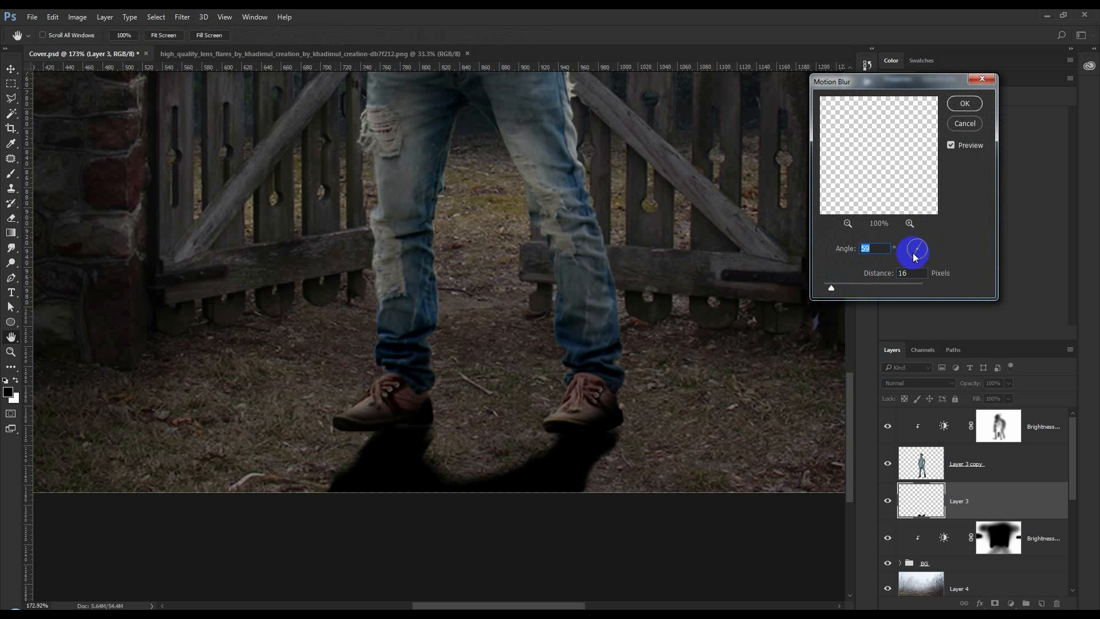
mouse_move(832, 288)
left_mouse_down()
mouse_move(843, 287)
mouse_move(833, 287)
left_mouse_up()
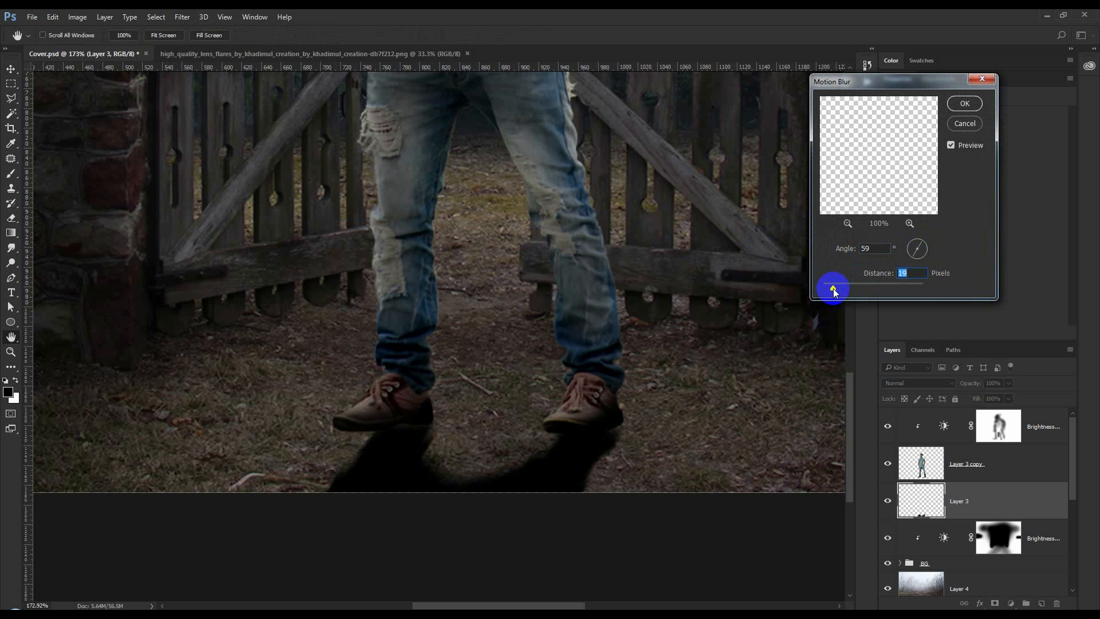
left_click(965, 104)
Step: Reduce the opacity of the shadow on Layer 3 to 64%
key("v")
mouse_move(755, 269)
left_mouse_down()
mouse_move(764, 270)
mouse_move(754, 269)
left_mouse_up()
left_click_drag(971, 382, 941, 383)
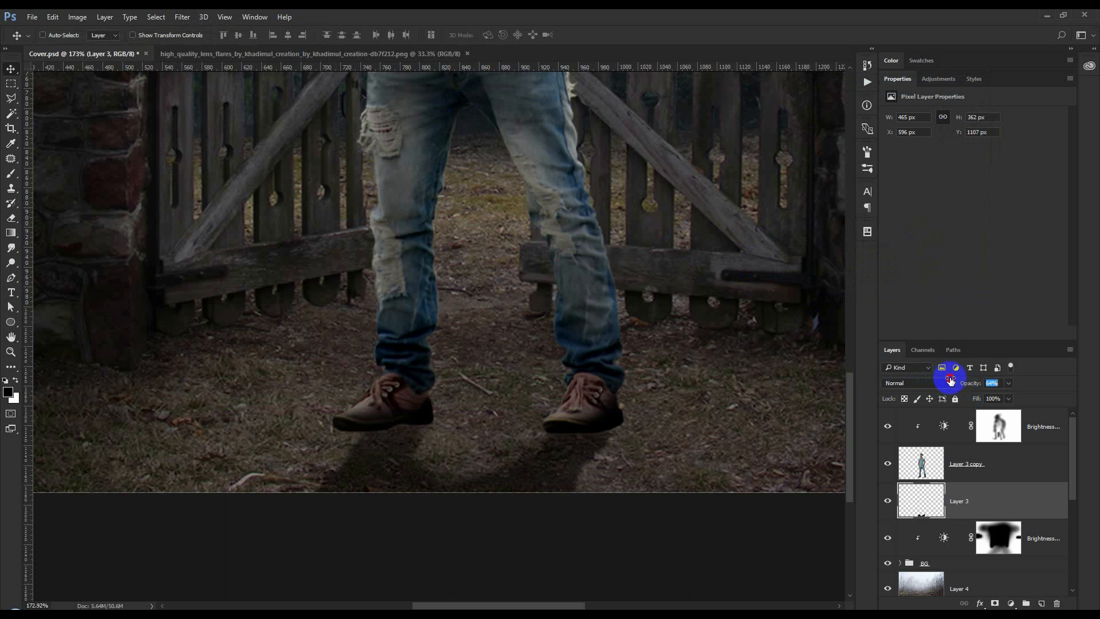
scroll(645, 358, "down", 8)
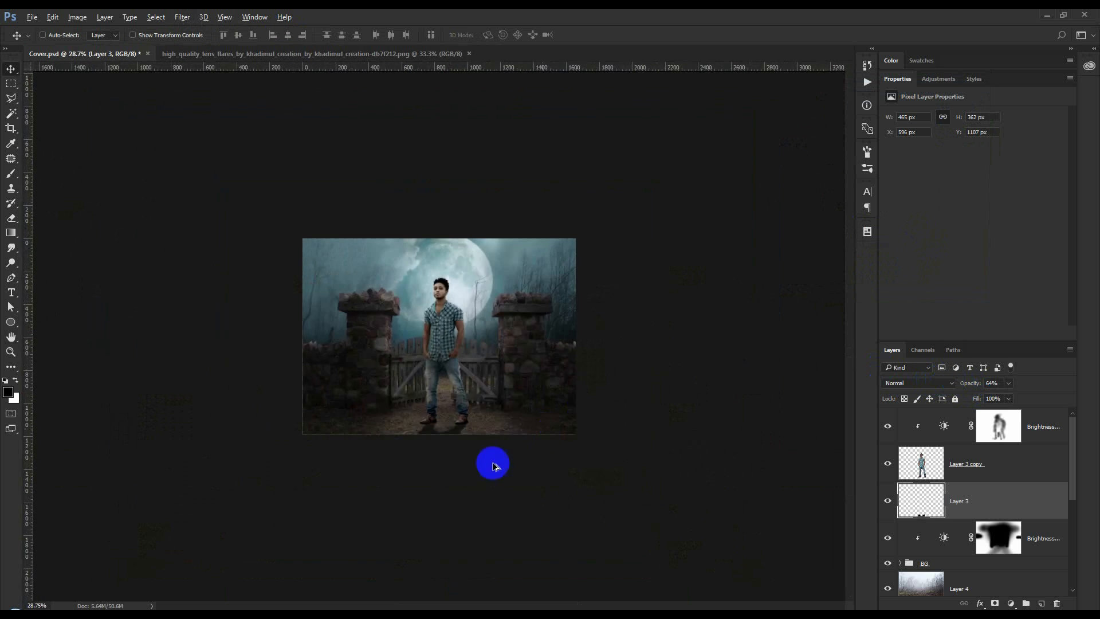
Step: Stretch the foot shadow on Layer 3, skew it horizontally about -46°, and raise its opacity to 100%
scroll(438, 498, "up", 4)
scroll(451, 499, "up", 2)
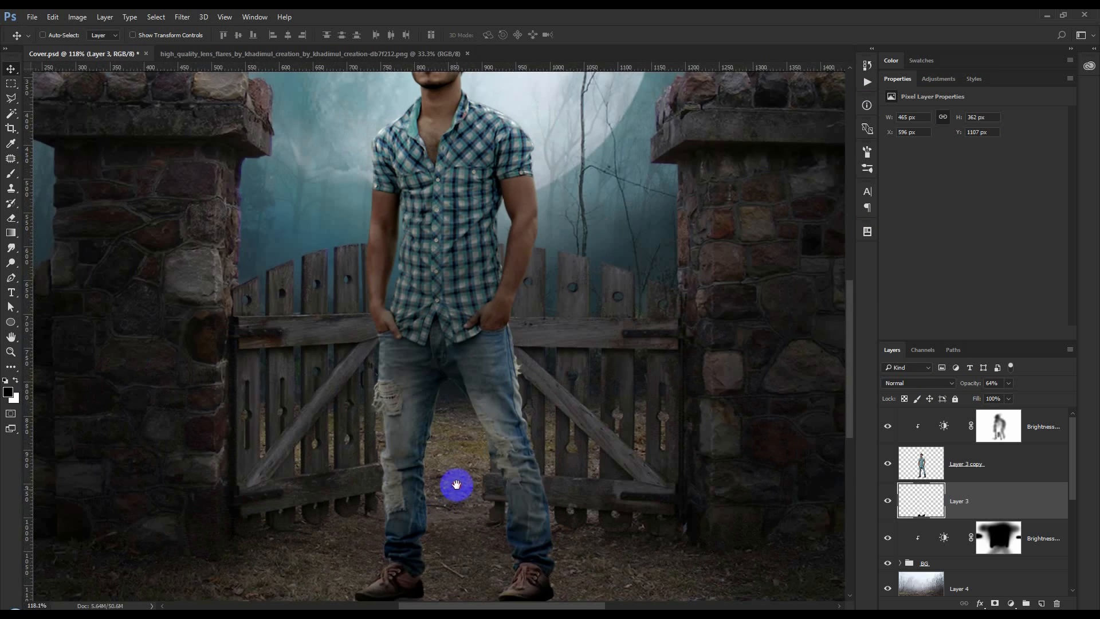
scroll(509, 184, "down", 6)
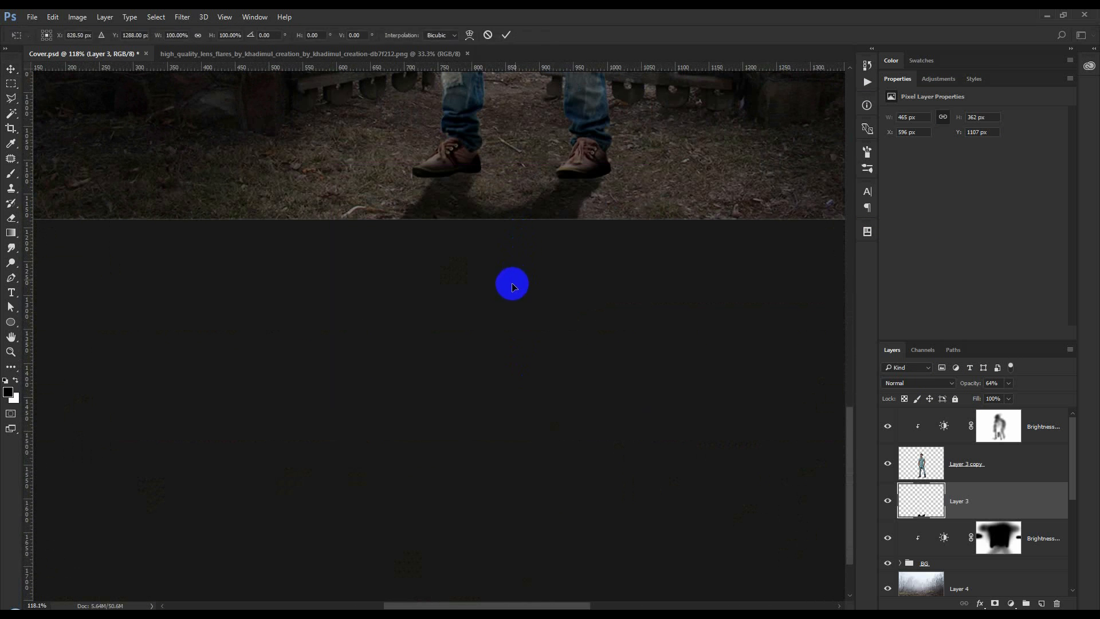
key("ctrl+t")
left_click_drag(491, 409, 488, 413)
left_click_drag(355, 481, 168, 488)
left_click_drag(492, 170, 521, 150)
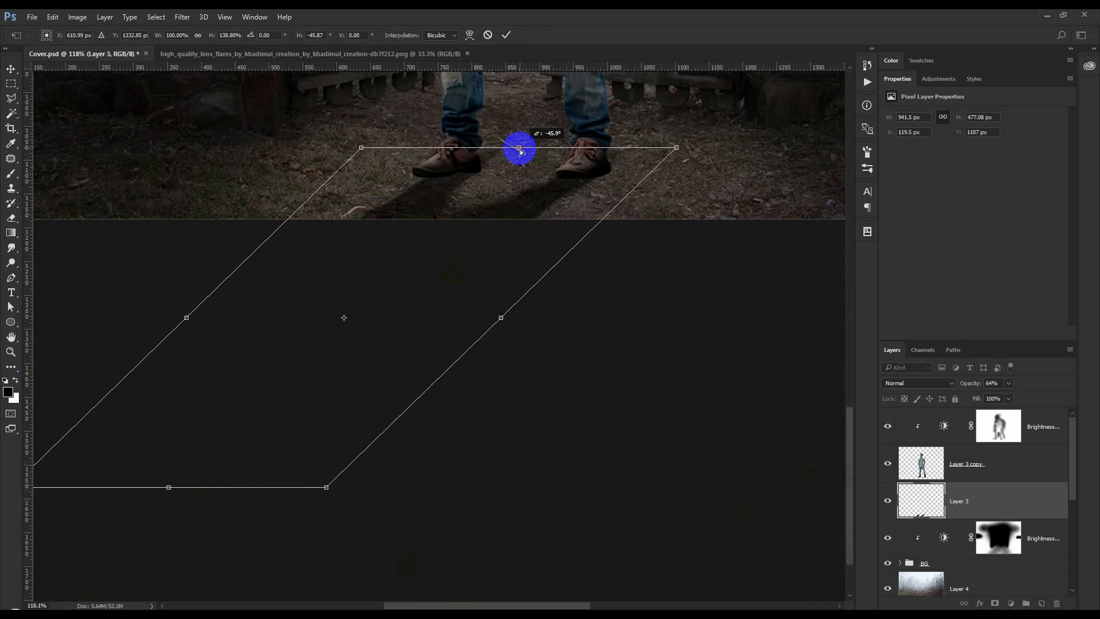
left_click(507, 35)
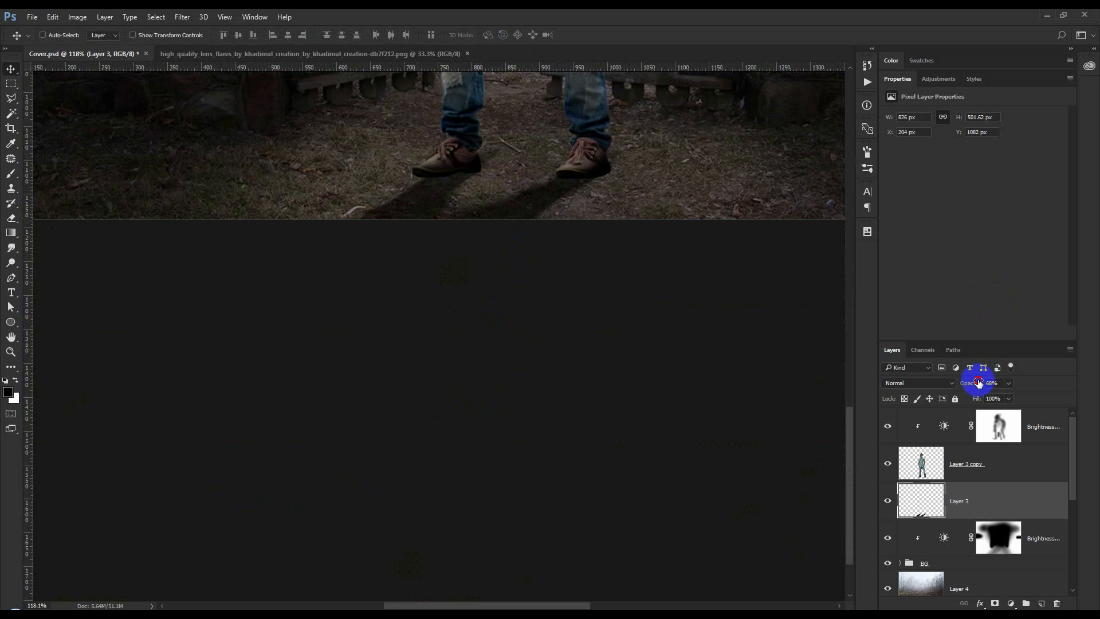
left_click_drag(993, 382, 994, 383)
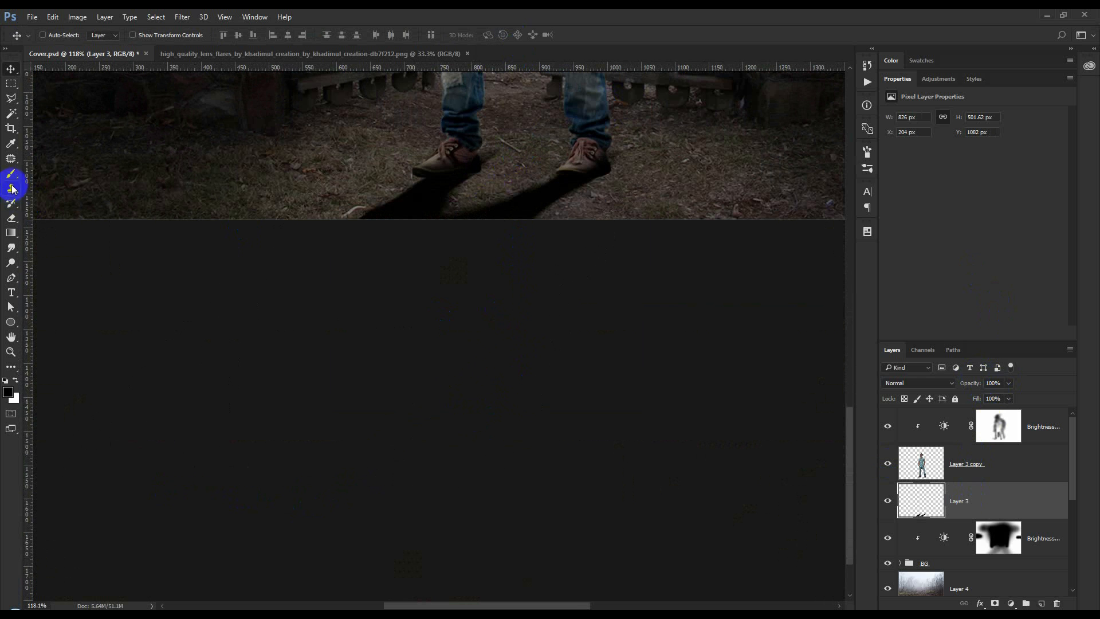
Step: Erase the shadow spill behind the heels of both shoes on Layer 3 with an 80 px eraser
left_click(11, 218)
scroll(474, 165, "up", 5)
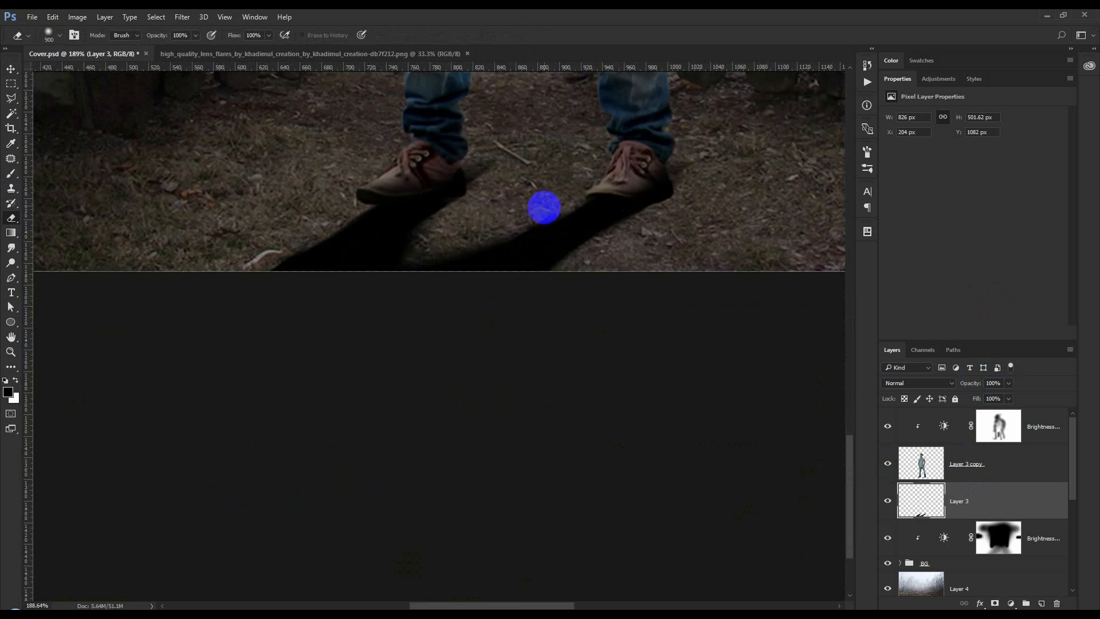
key("bracketleft")
key("bracketleft")
key("bracketleft")
key("bracketleft")
key("bracketleft")
key("bracketleft")
key("bracketleft")
key("bracketleft")
key("bracketleft")
key("bracketleft")
key("bracketleft")
key("bracketleft")
key("bracketleft")
key("bracketleft")
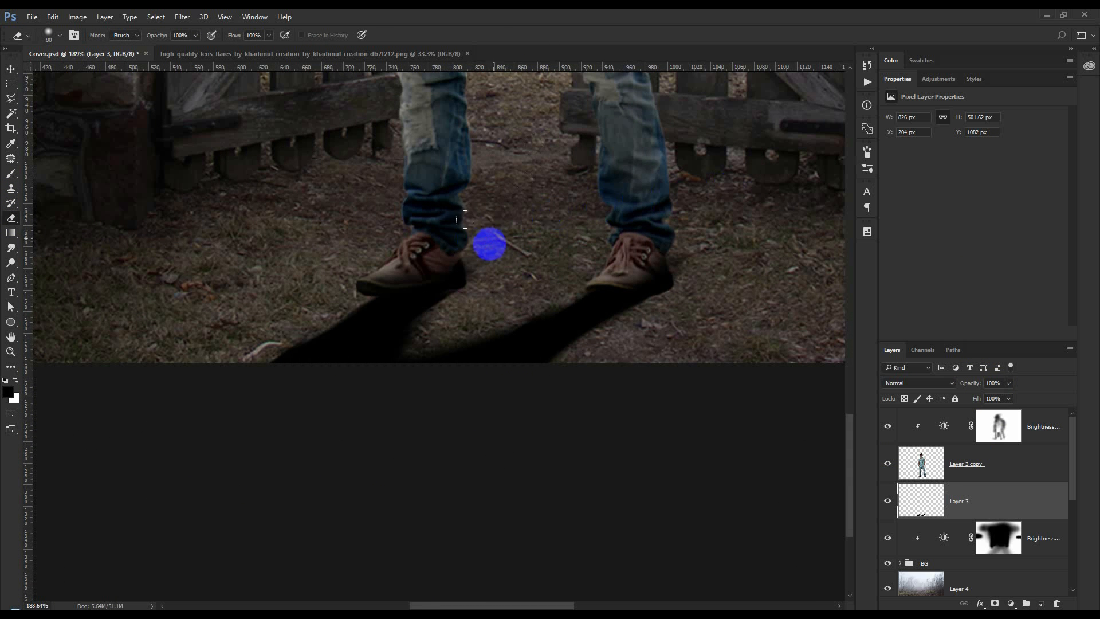
mouse_move(487, 245)
left_mouse_down()
mouse_move(456, 243)
mouse_move(447, 231)
mouse_move(512, 228)
left_mouse_up()
left_click_drag(653, 235, 708, 252)
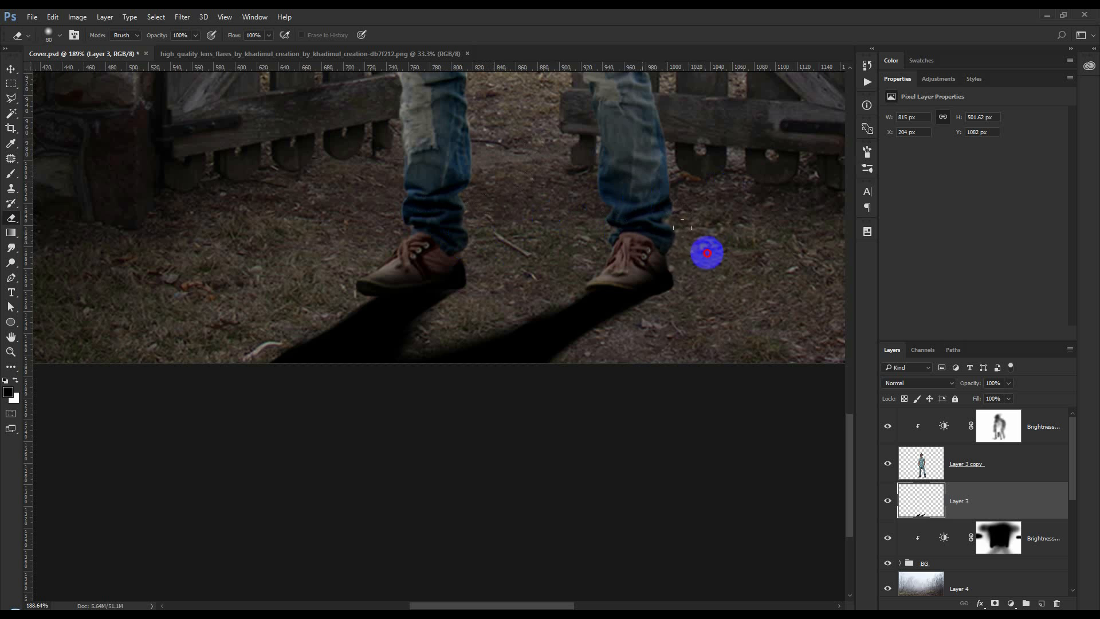
Step: Enlarge the eraser to 300 px and softly fade the far ends of the foot shadows at the image's lower edge
key("bracketright")
key("bracketright")
scroll(609, 265, "down", 3)
key("bracketright")
key("bracketright")
key("bracketright")
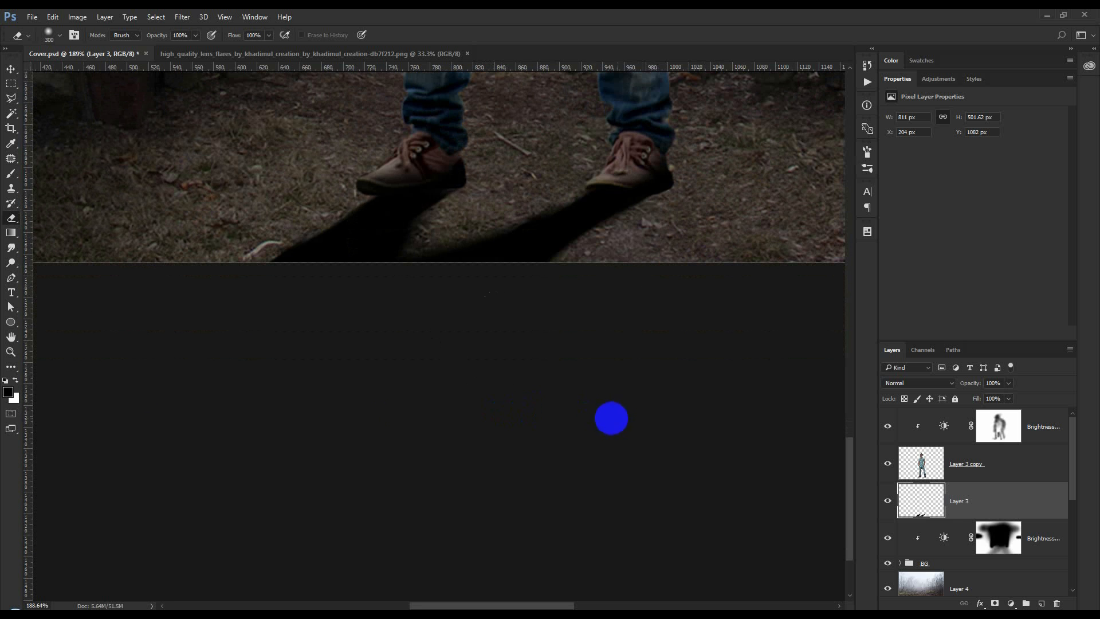
mouse_move(611, 418)
left_mouse_down()
mouse_move(595, 396)
mouse_move(593, 435)
mouse_move(436, 451)
mouse_move(634, 450)
mouse_move(645, 427)
left_mouse_up()
key("ctrl+z")
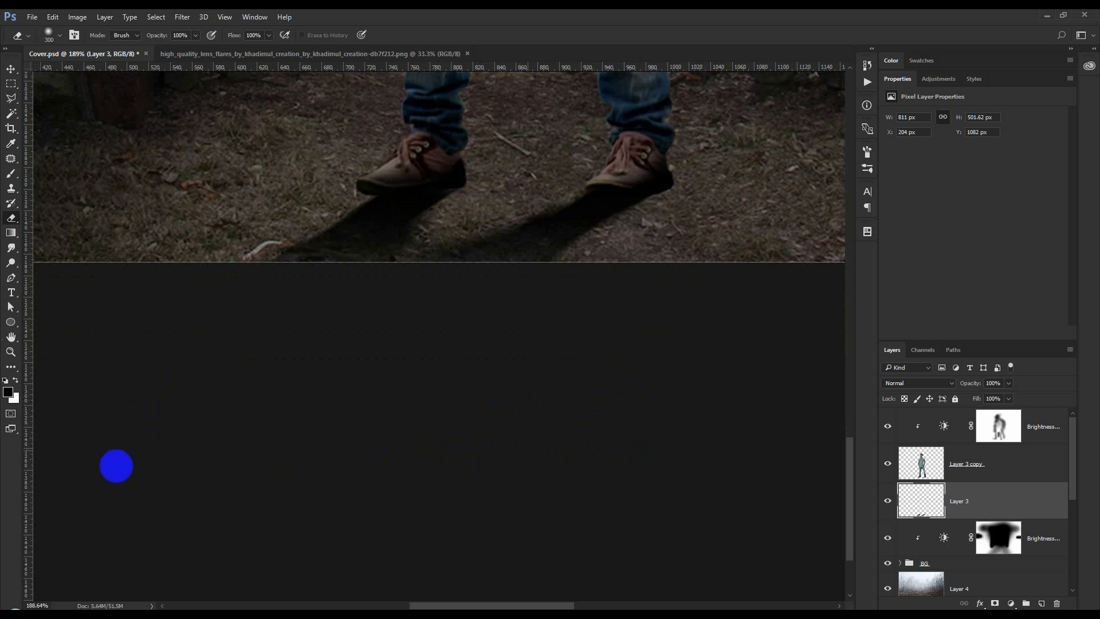
Step: Set the opacity of the shadow on Layer 3 to 71%
scroll(413, 465, "down", 8)
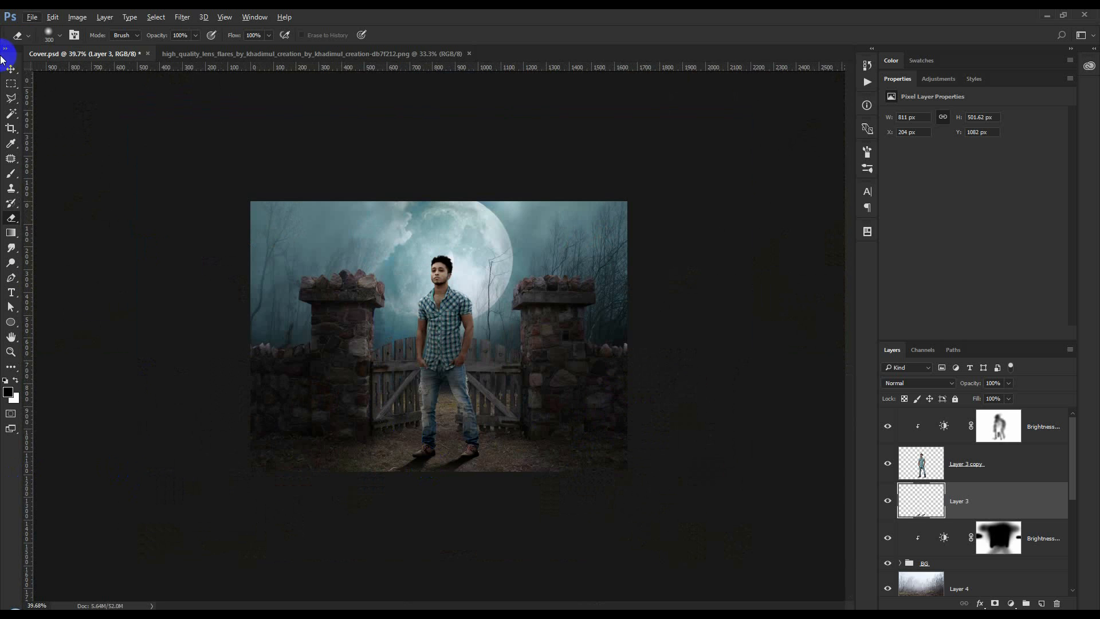
left_click(12, 69)
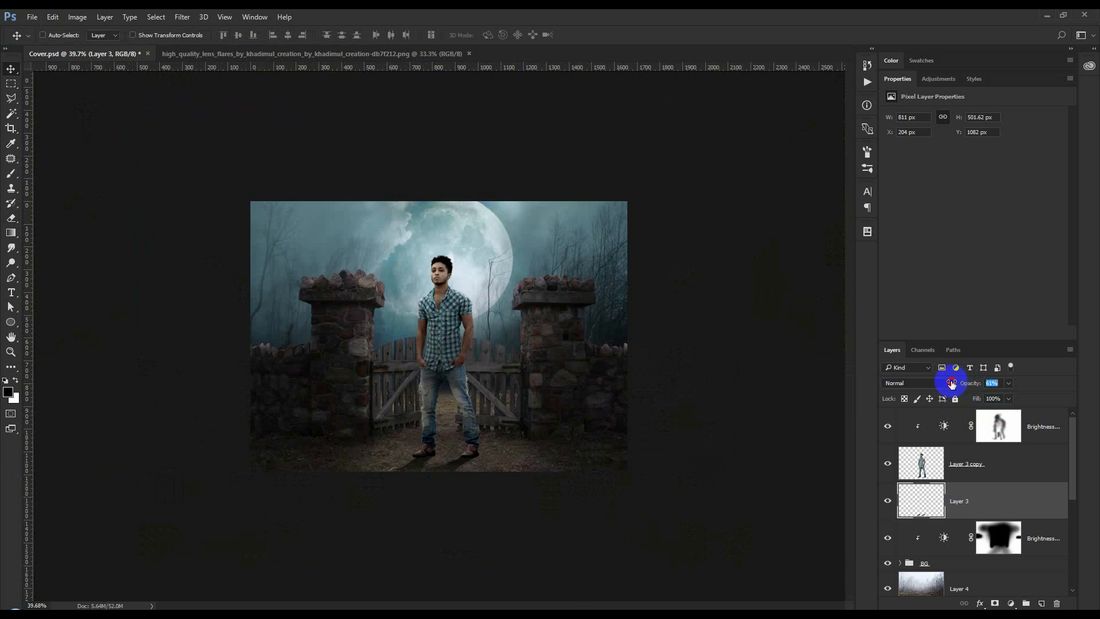
left_click_drag(956, 383, 958, 382)
Step: Add a new layer above Layer 3 and paint a soft black spot with a 250 px brush at 20% opacity
scroll(486, 467, "up", 8)
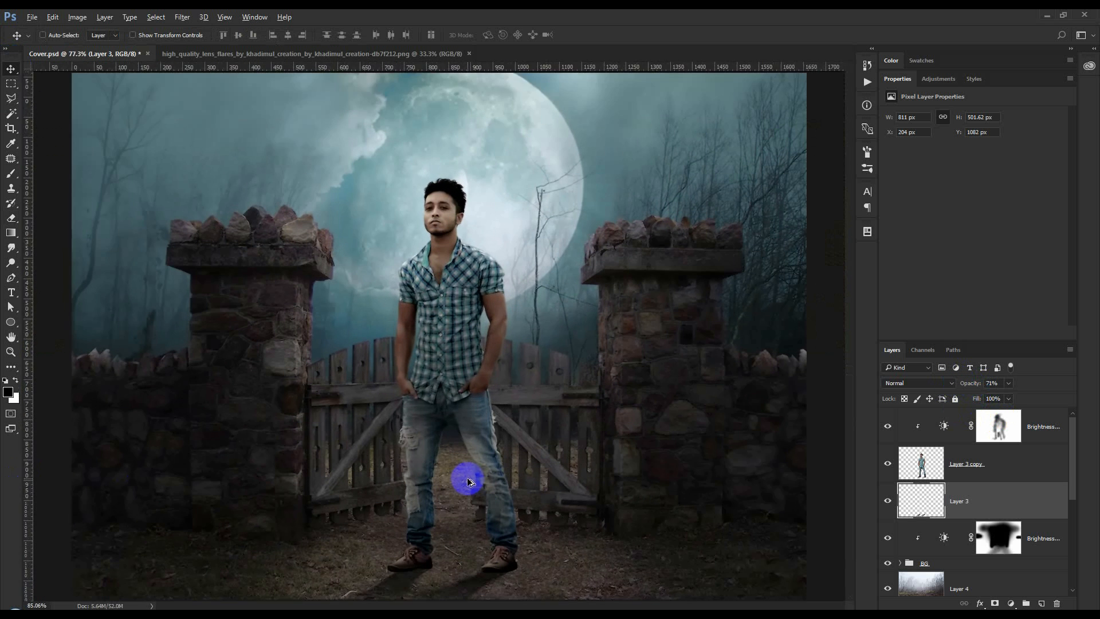
left_click_drag(487, 442, 514, 237)
scroll(467, 322, "down", 3)
scroll(430, 408, "up", 2)
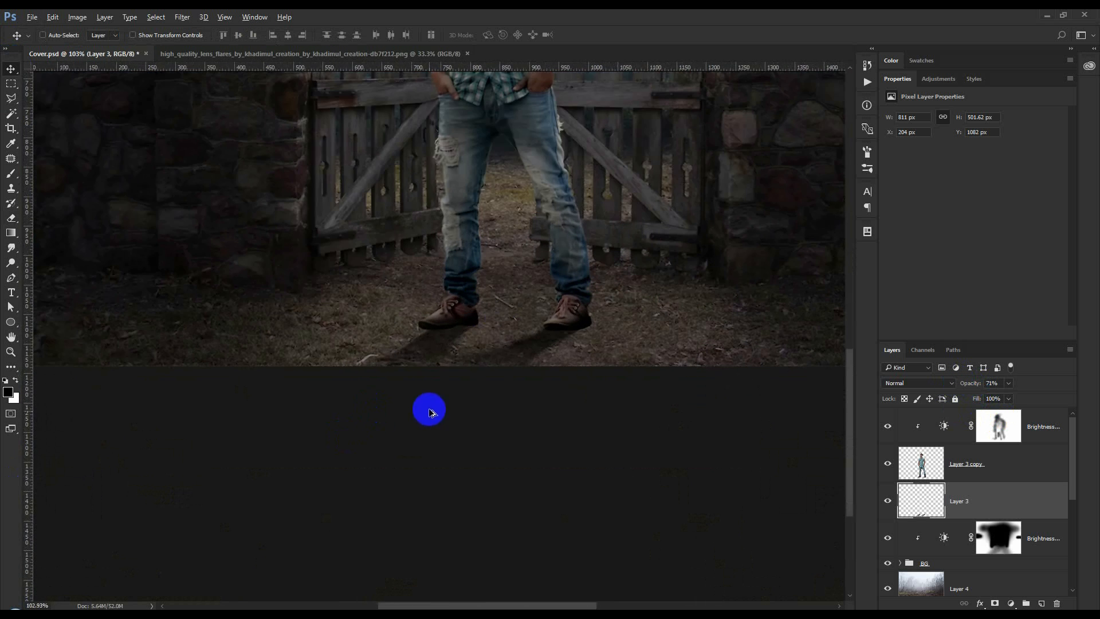
left_click(1040, 603)
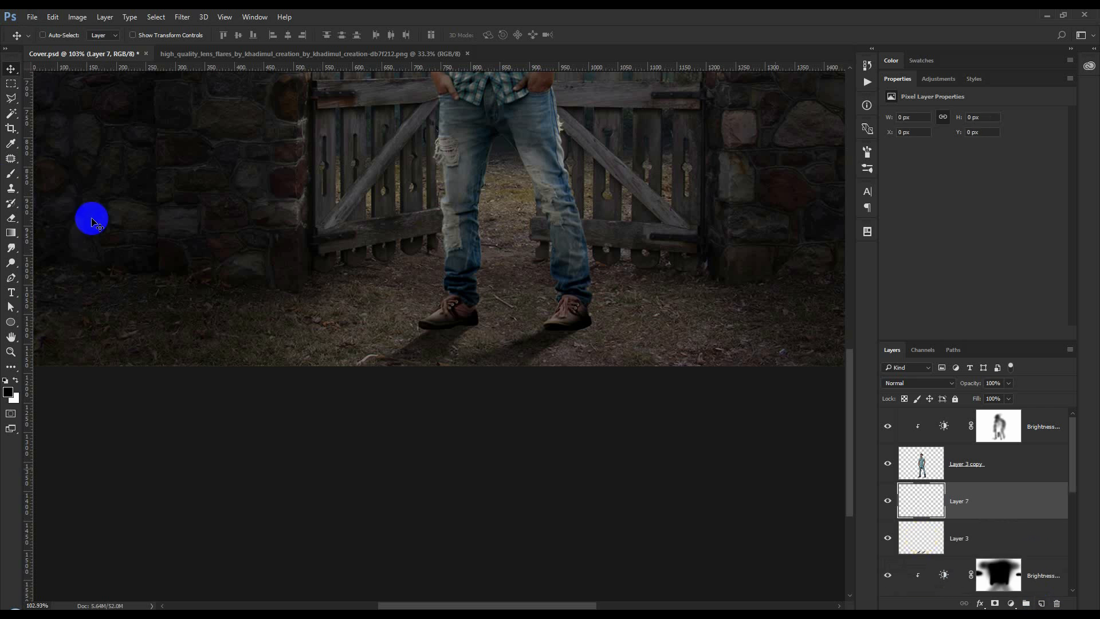
left_click(19, 172)
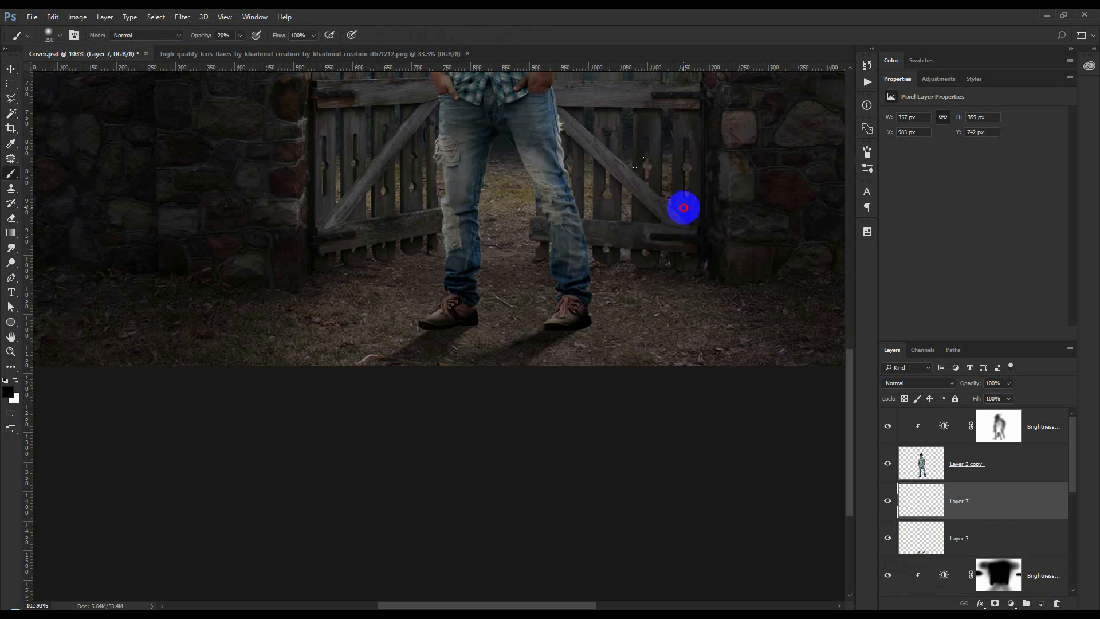
Step: Move the black spot beneath the feet, distort it into a wide slanted ground shadow, and set its layer opacity to 68%
key("ctrl+t")
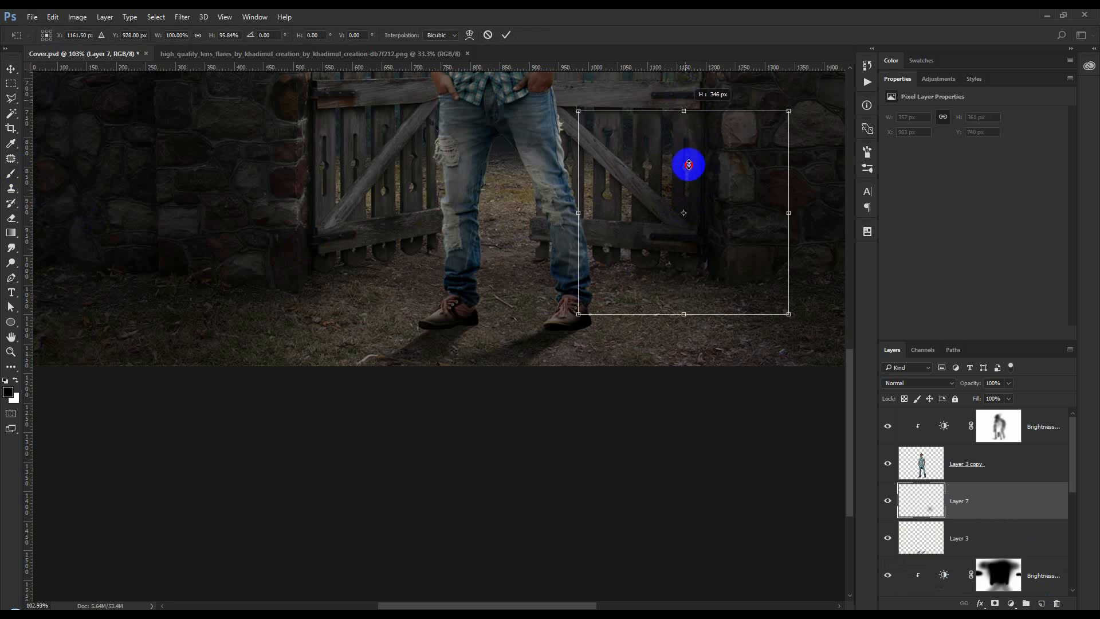
left_click_drag(688, 165, 587, 312)
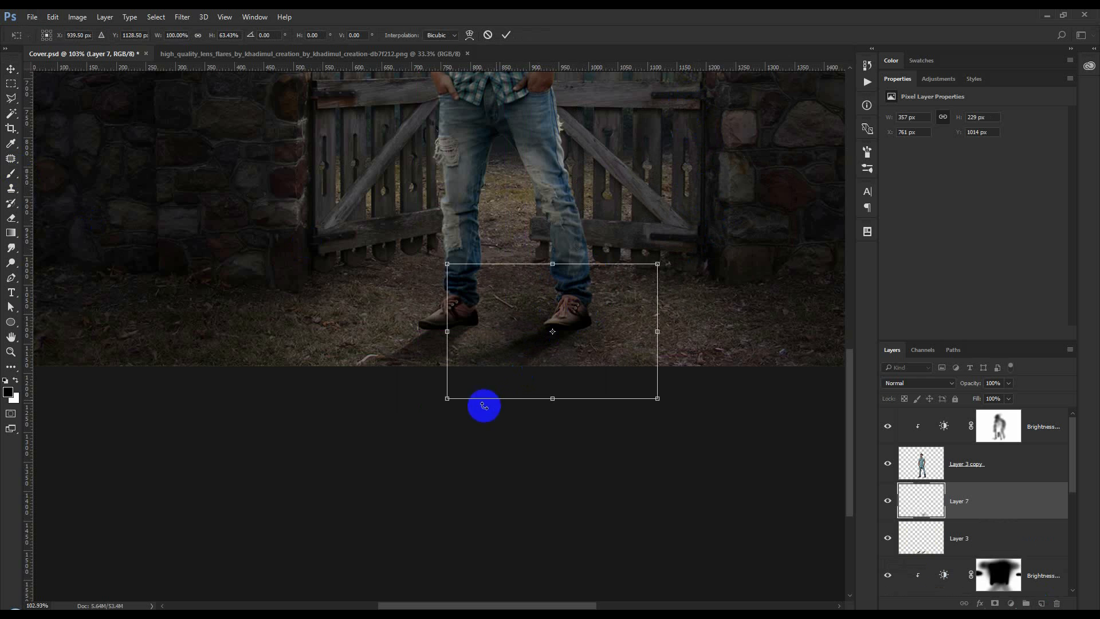
left_click_drag(448, 399, 50, 514)
left_click_drag(623, 325, 613, 347)
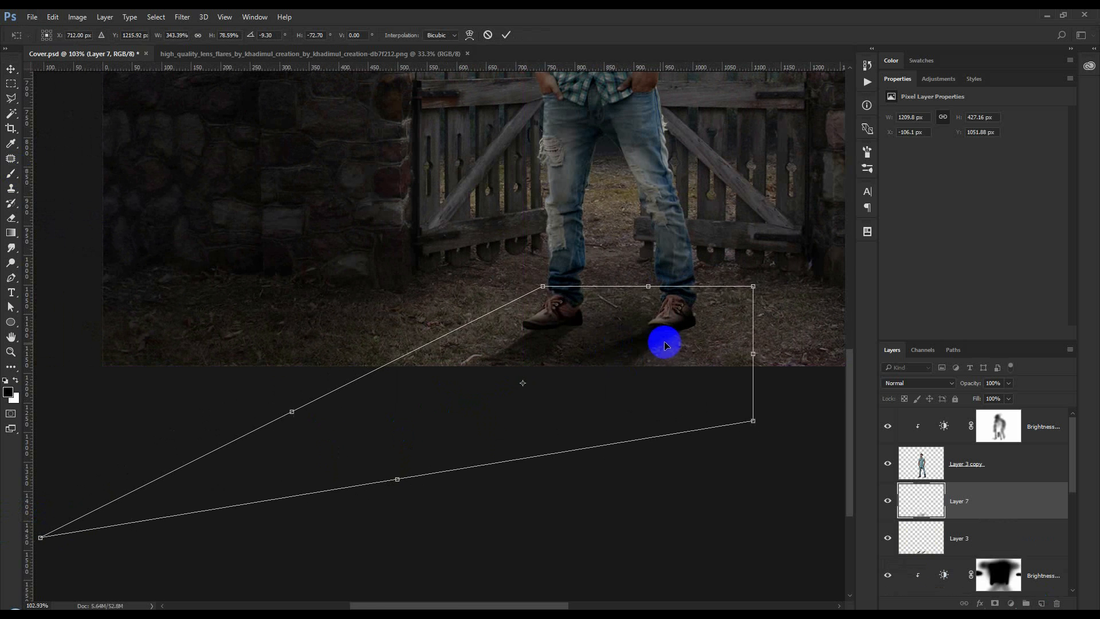
left_click_drag(759, 430, 715, 408)
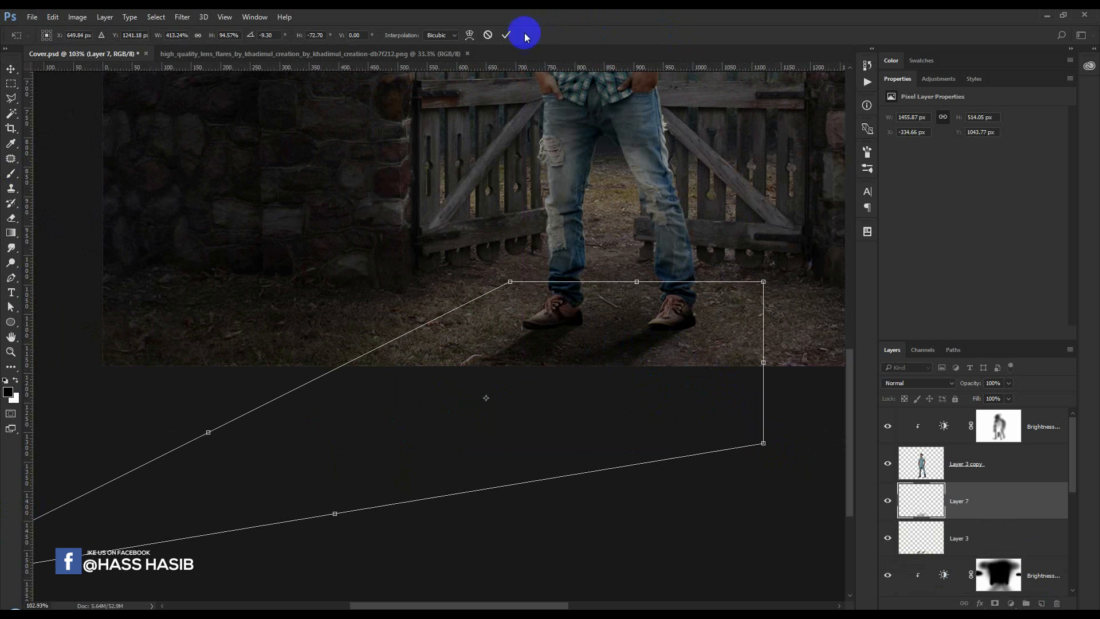
left_click(507, 35)
left_click(11, 70)
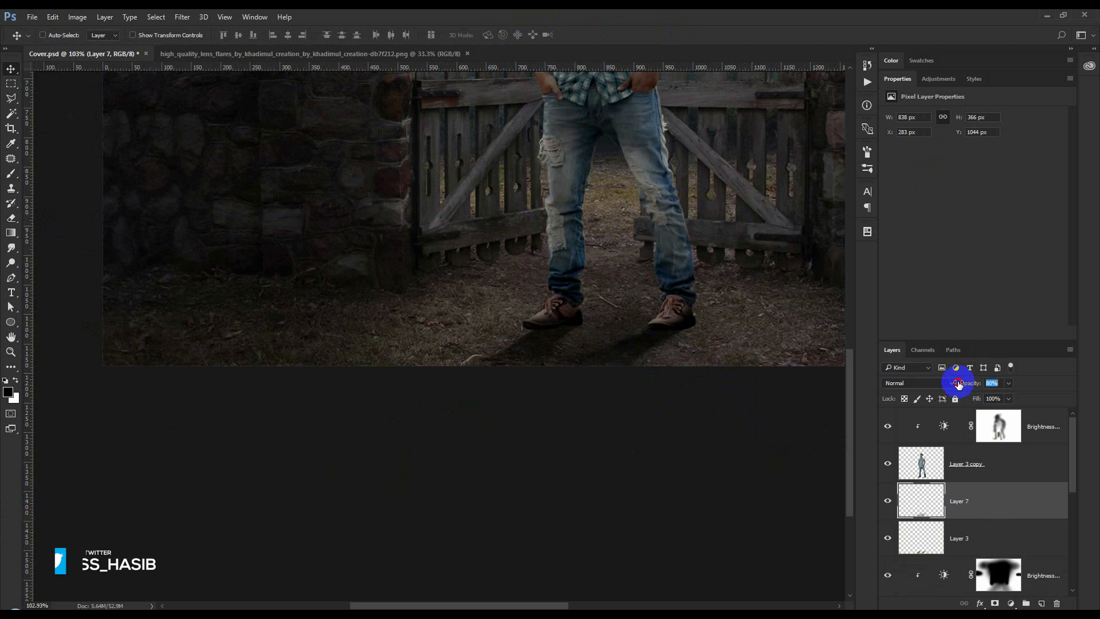
left_click_drag(959, 385, 952, 385)
Step: Erase the upper part of the ground shadow on Layer 7 around the shoes and trouser legs with a 125 px eraser
left_click(11, 218)
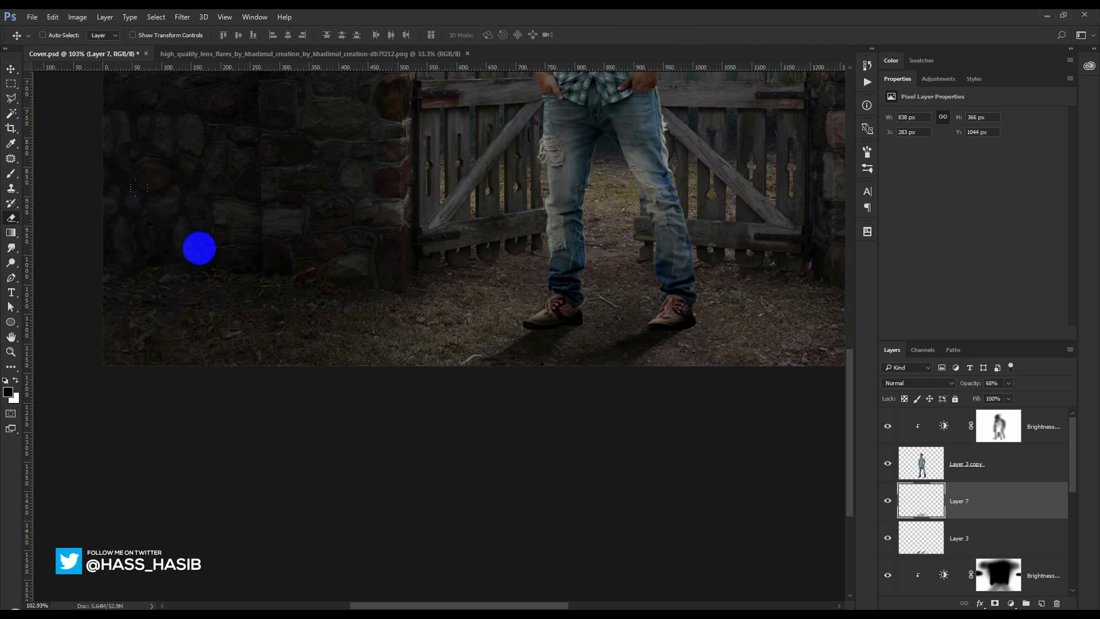
key("bracketleft")
key("bracketleft")
key("bracketleft")
key("bracketleft")
key("bracketleft")
left_click_drag(599, 311, 678, 260)
left_click_drag(604, 318, 727, 230)
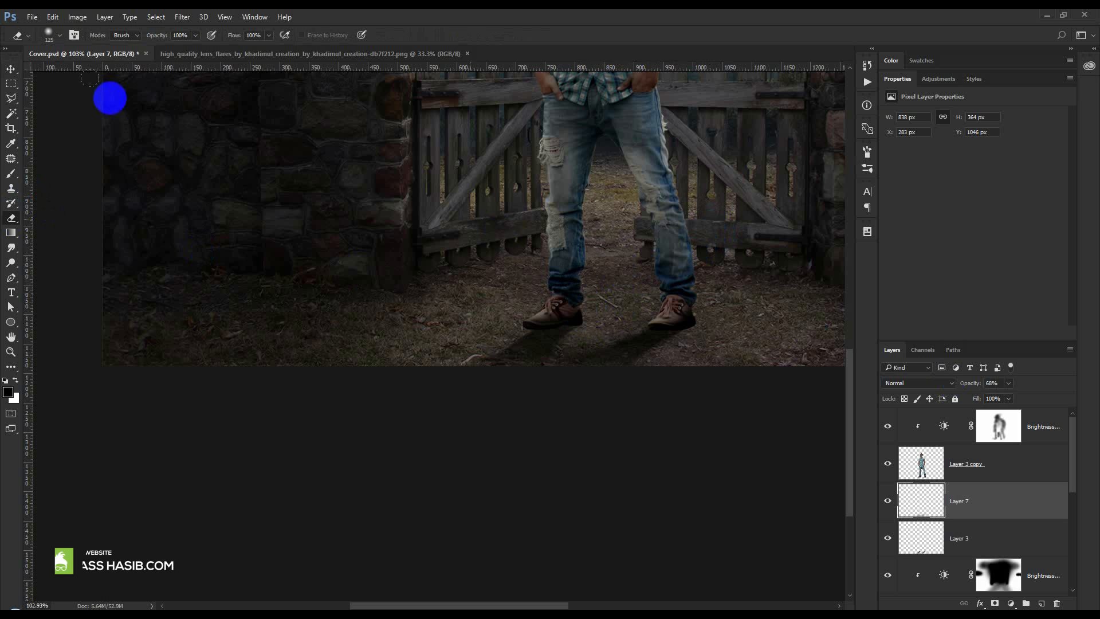
left_click(12, 68)
Step: Save the changes to the Cover.psd document
scroll(450, 251, "down", 10)
scroll(459, 256, "up", 3)
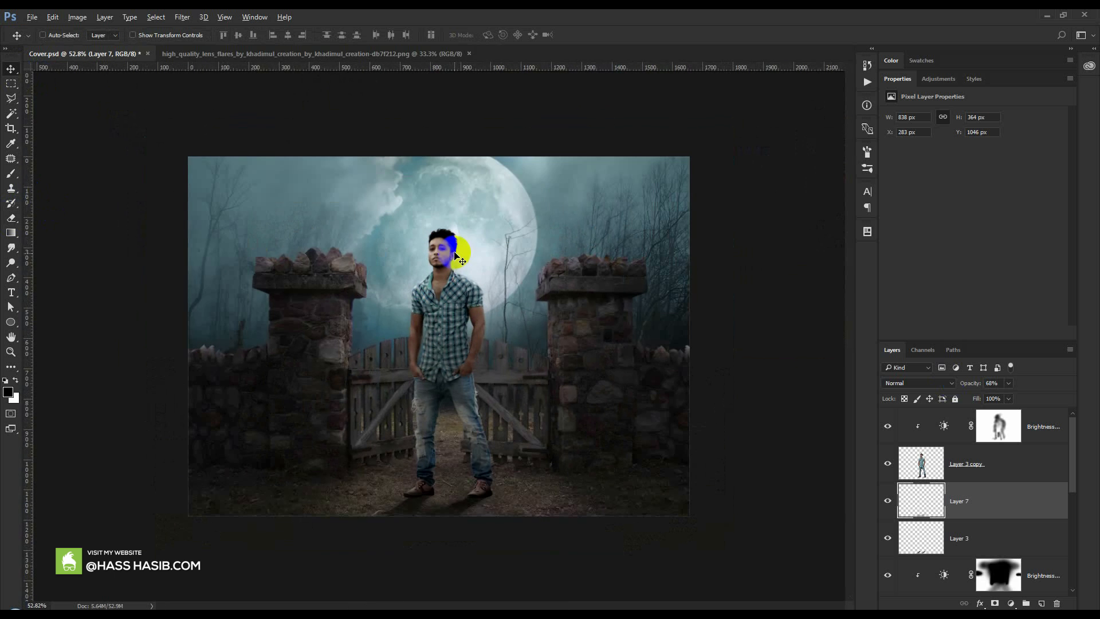
key("ctrl+s")
scroll(560, 273, "up", 1)
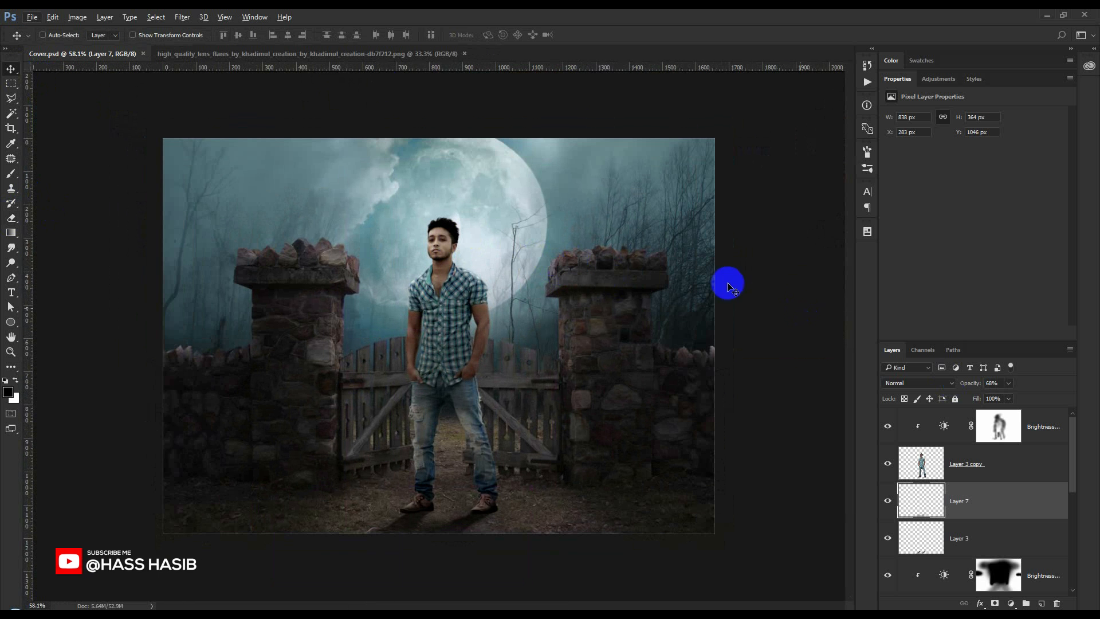
Step: Bring the orange lens flare image into Cover.psd as a new layer above Layer 7
left_click(400, 55)
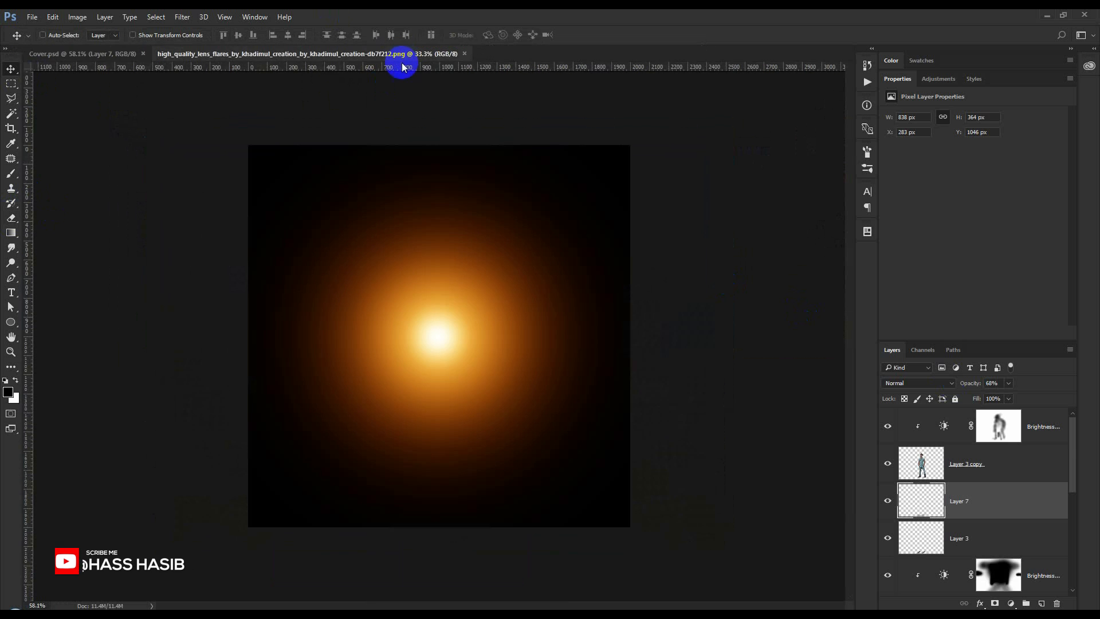
left_click(78, 17)
mouse_move(94, 47)
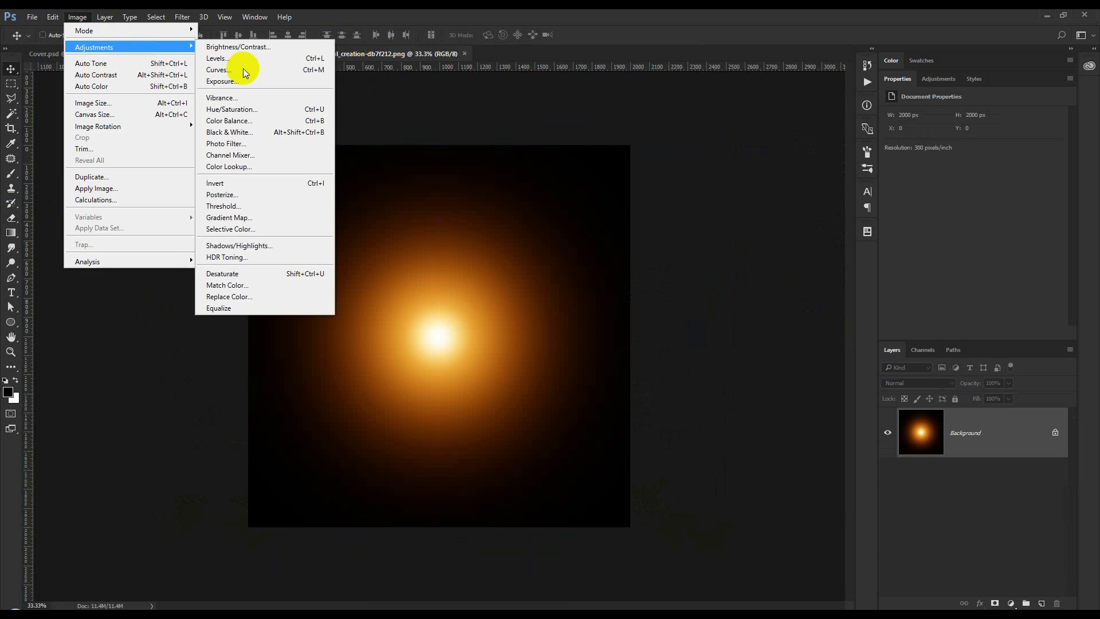
left_click(501, 275)
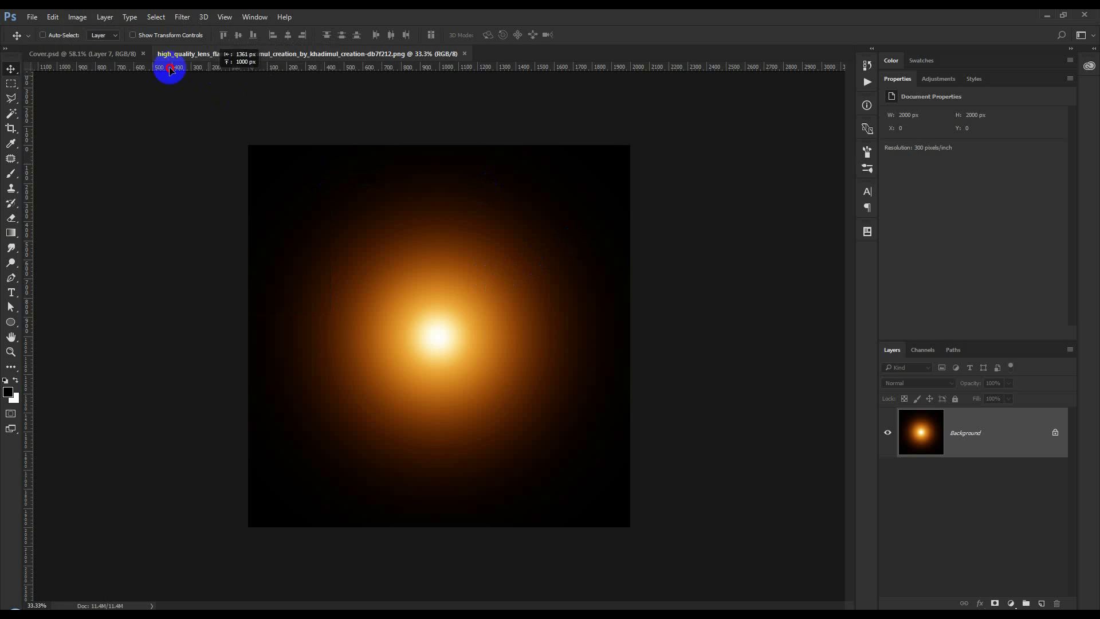
left_click(130, 54)
key("ctrl+v")
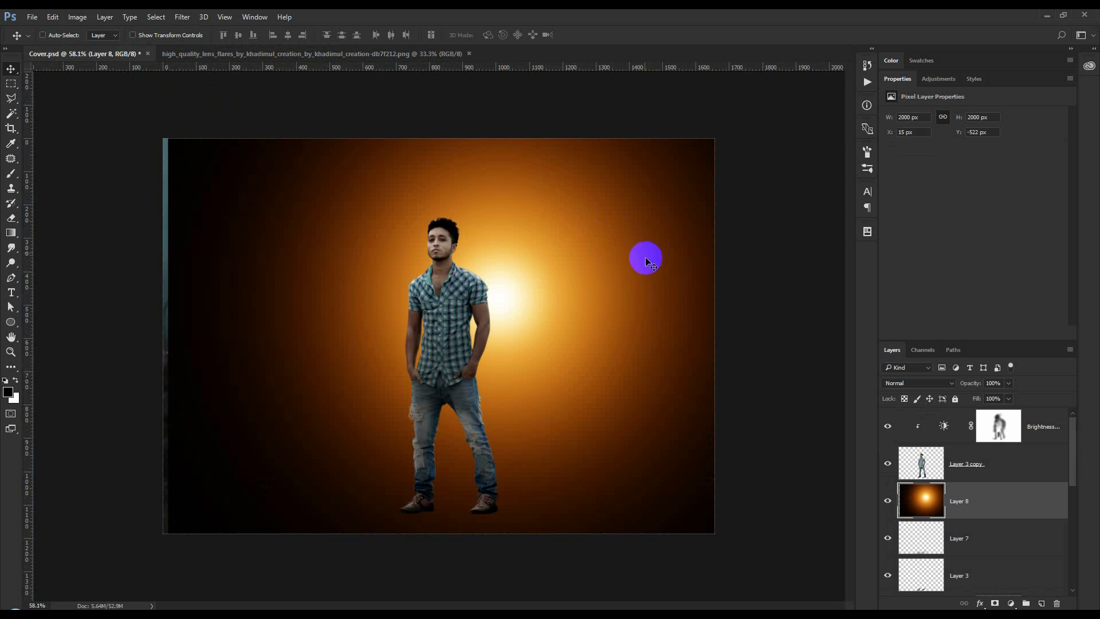
Step: Scale the lens flare layer proportionally to 12%
key("ctrl+t")
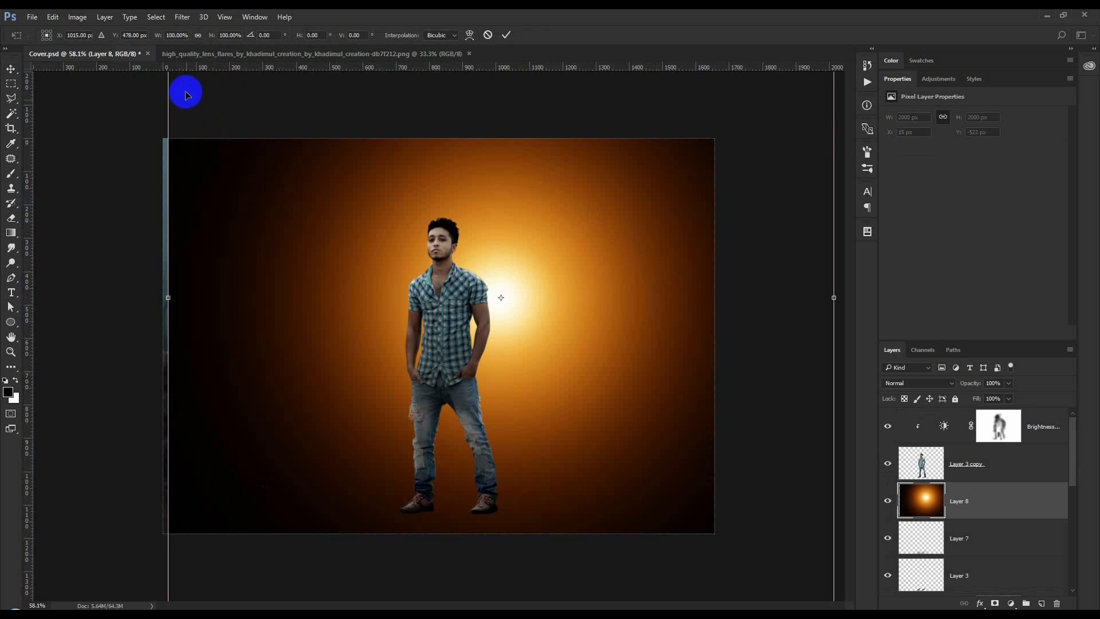
left_click(167, 35)
type("12")
key("Return")
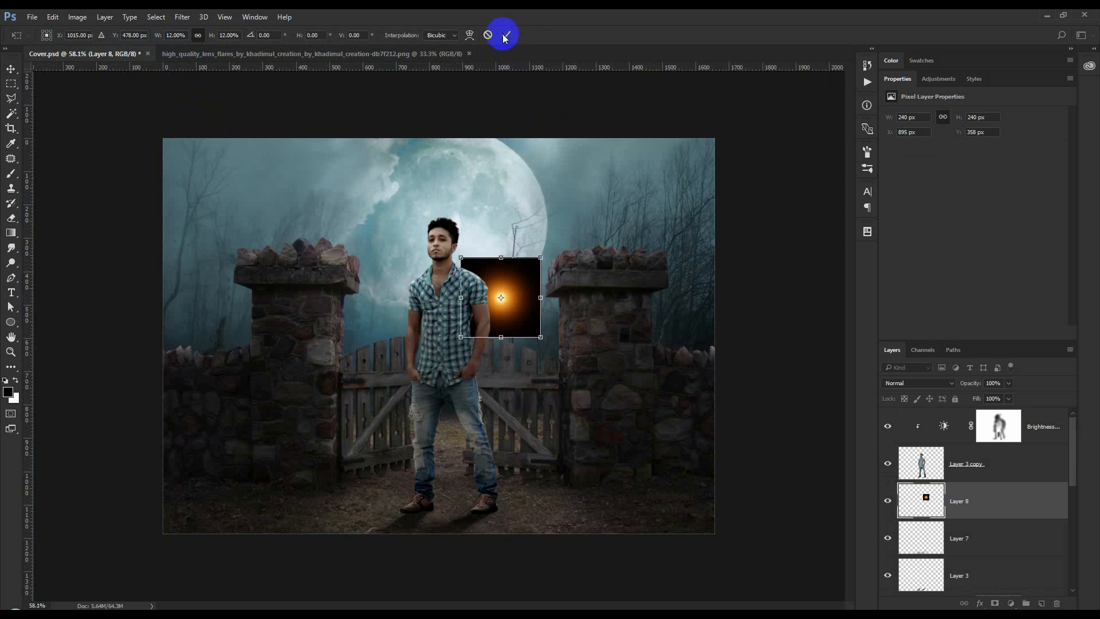
left_click(504, 36)
Step: Move Layer 8 to the top of the layer stack and position the flare over the man's shoulder beside his neck
left_click_drag(920, 487, 945, 410)
scroll(490, 303, "up", 5)
left_click_drag(556, 290, 482, 224)
Step: Set the lens flare layer's blend mode to Screen and adjust the glow's position on the shoulder
left_click(949, 383)
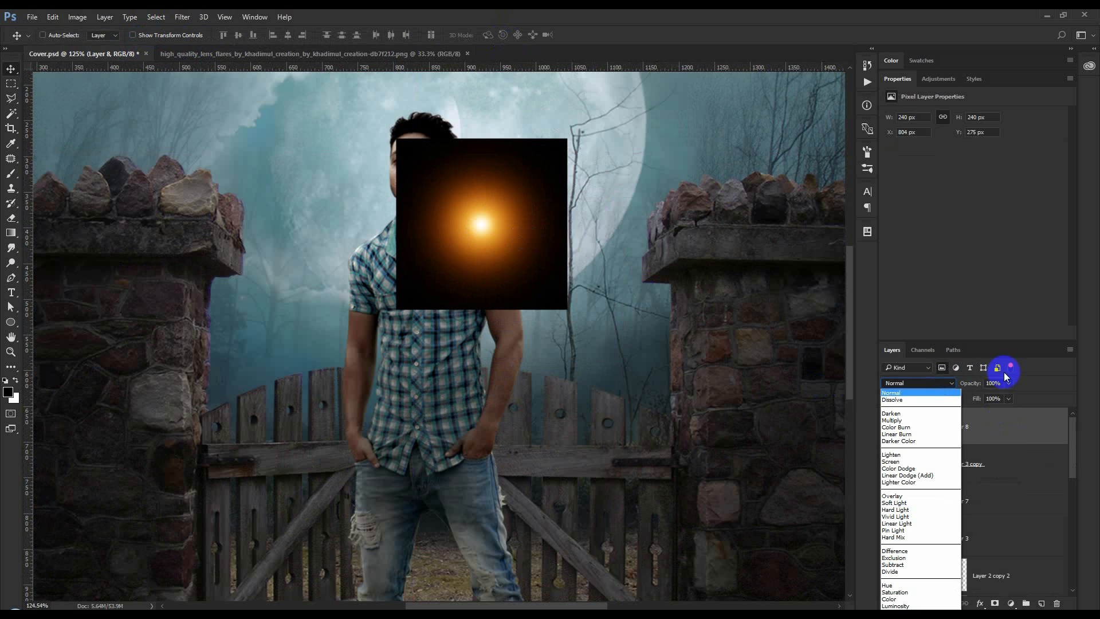
left_click(1011, 368)
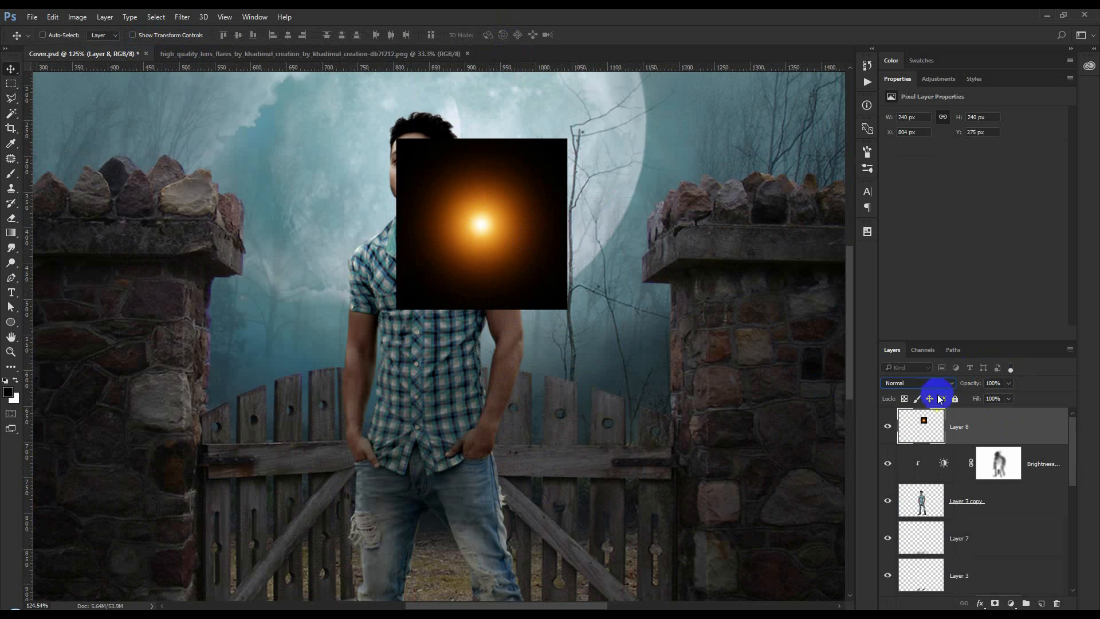
left_click(920, 384)
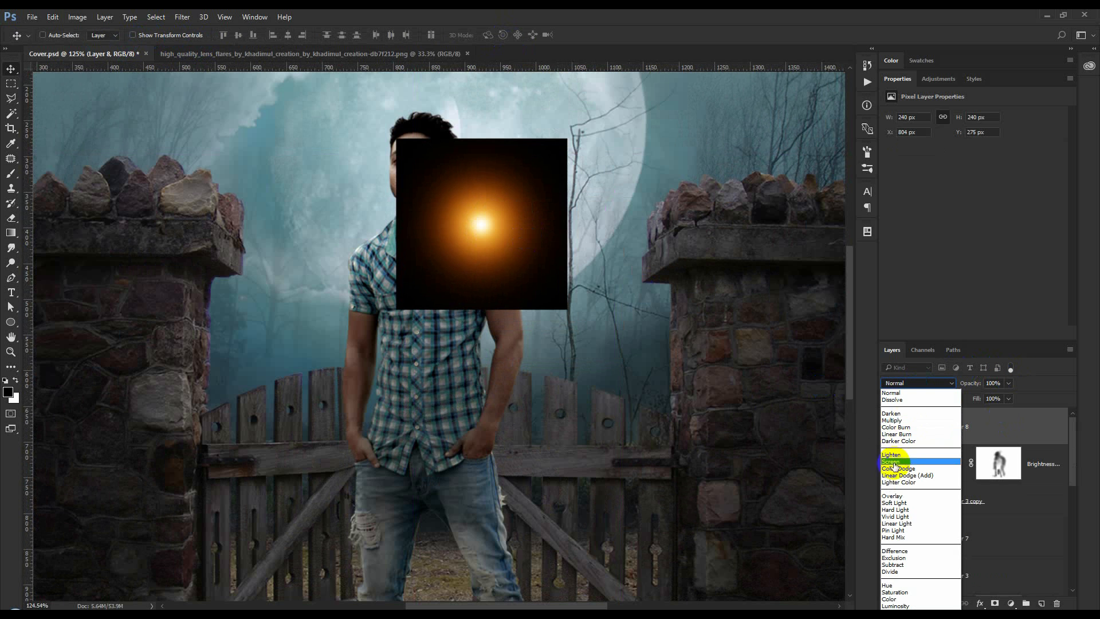
left_click(897, 467)
left_click_drag(640, 356, 497, 285)
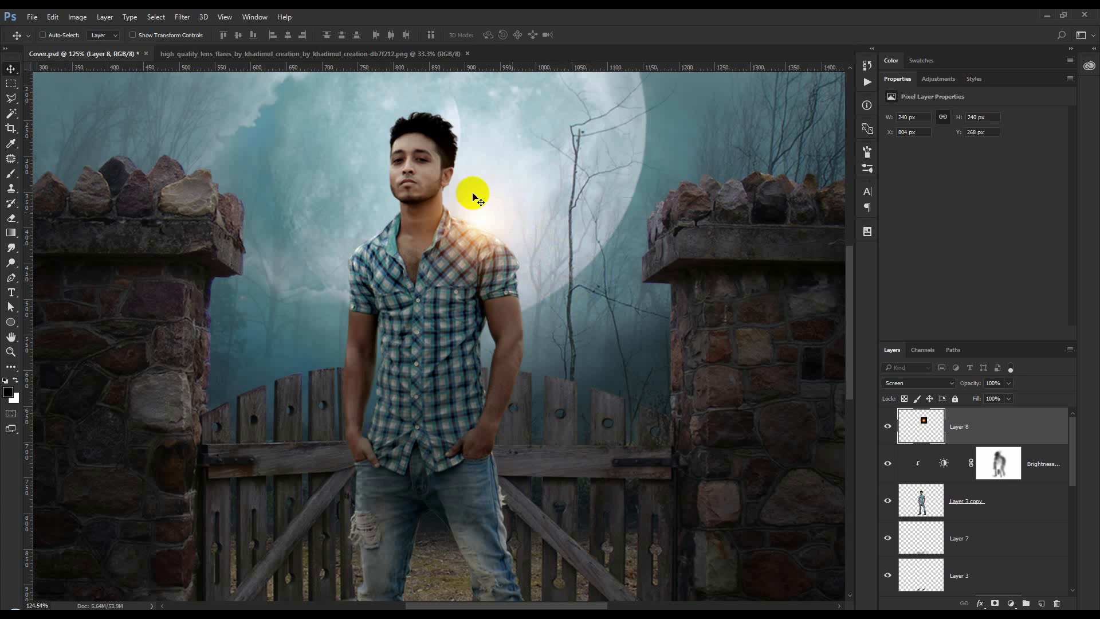
Step: Convert the lens flare on Layer 8 to neutral grey with the Default Black & White adjustment
left_click(77, 16)
mouse_move(143, 47)
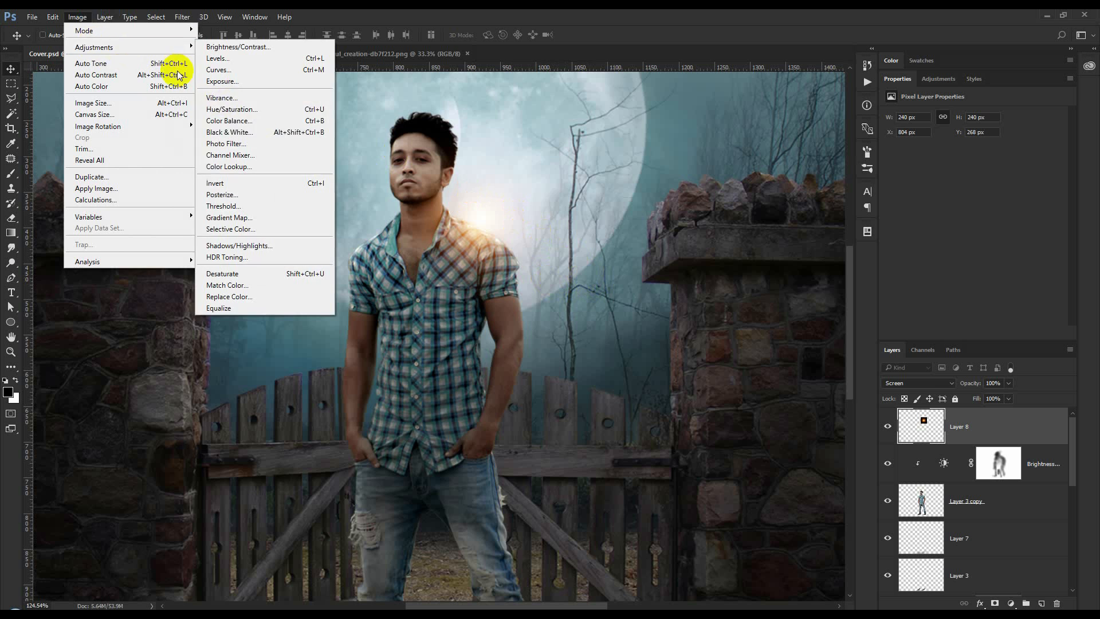
left_click(246, 132)
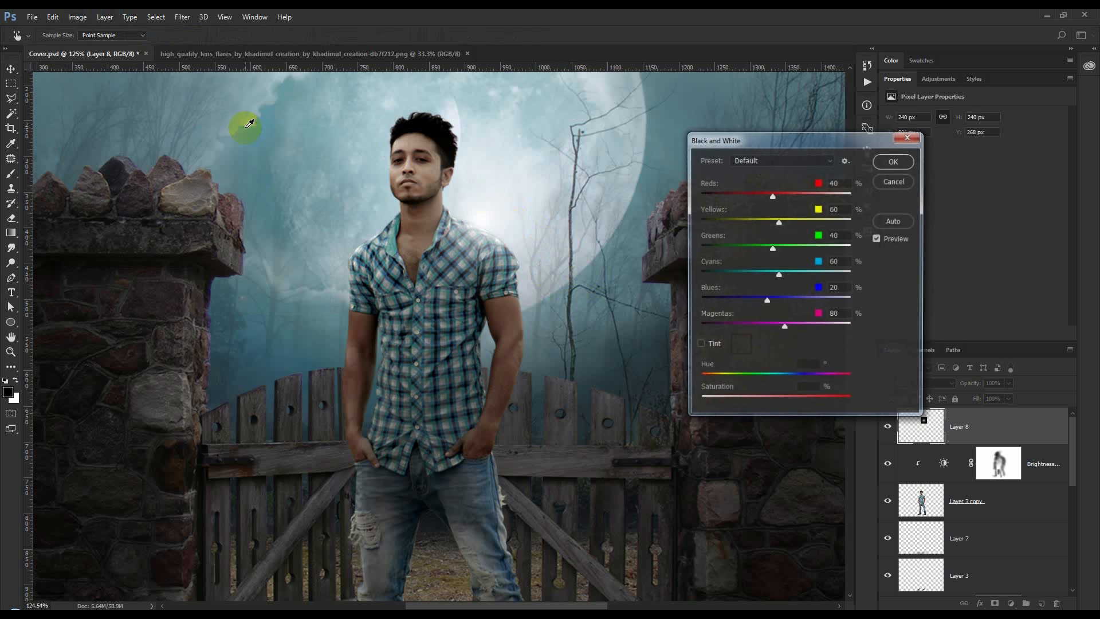
left_click(887, 167)
left_click(911, 383)
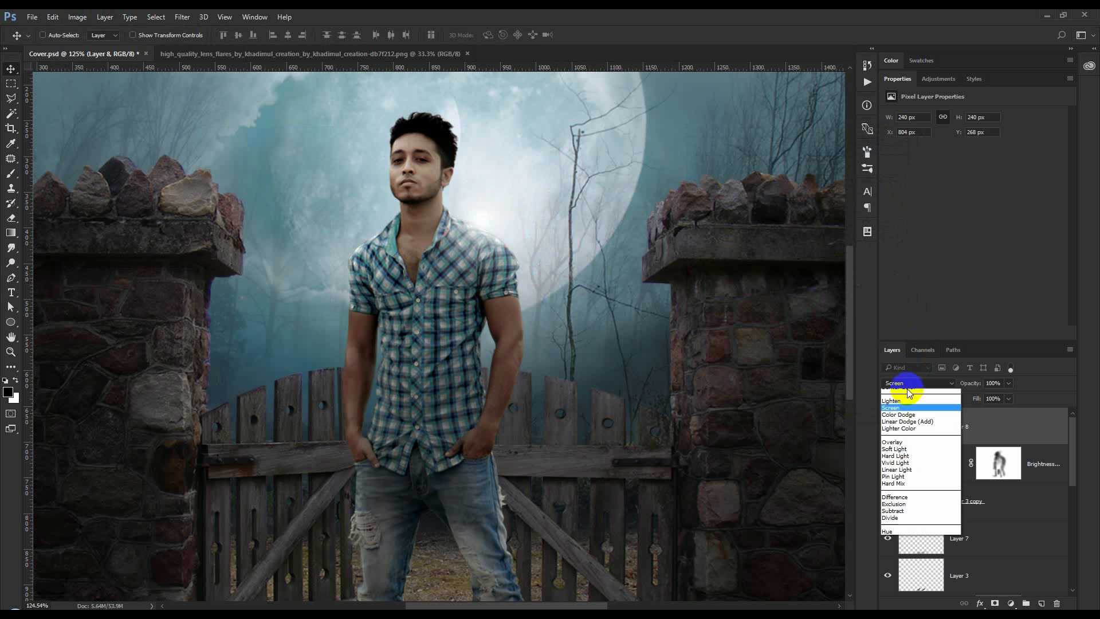
left_click(903, 397)
left_click(905, 383)
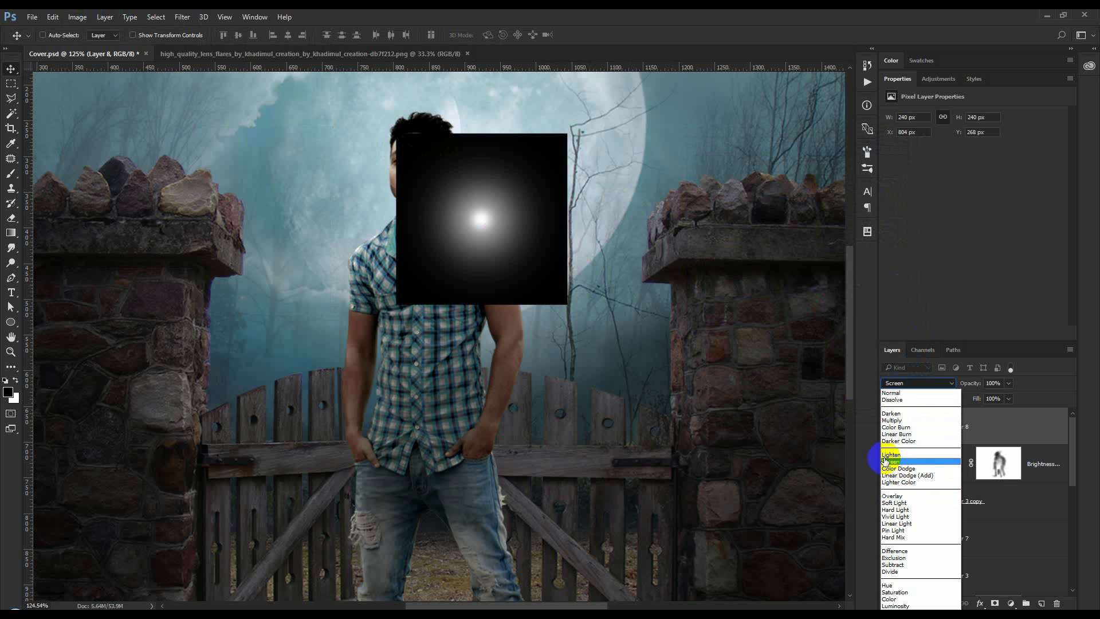
left_click(891, 461)
Step: Scale the flare layer proportionally to about 207% and reposition the glow behind the man's neck and shoulder
left_click_drag(489, 284, 498, 285)
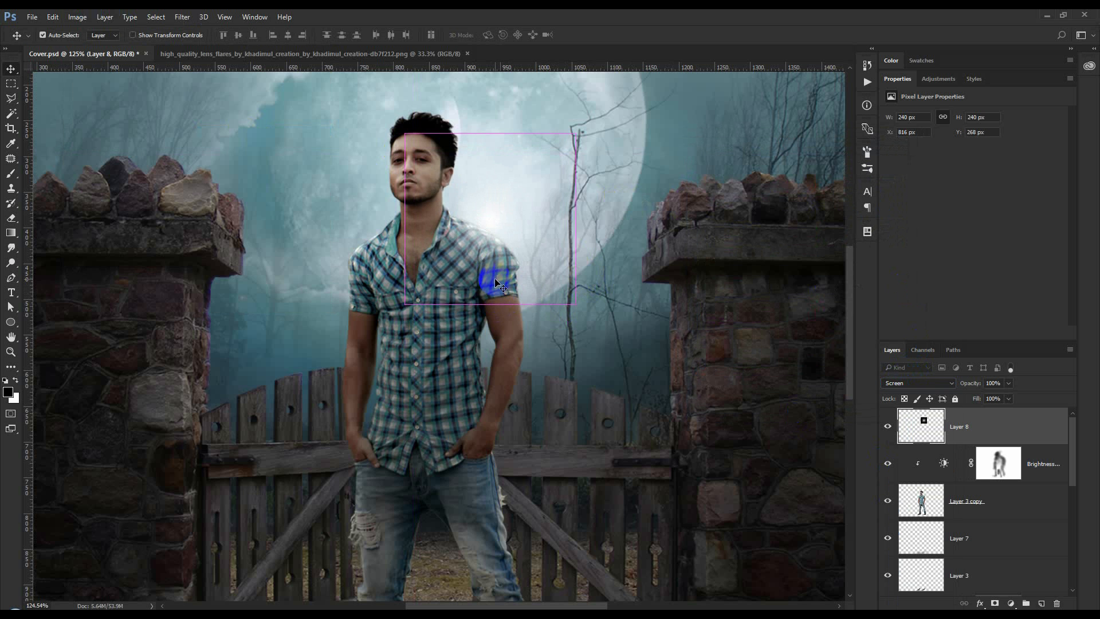
key("ctrl+t")
left_click_drag(578, 304, 667, 394)
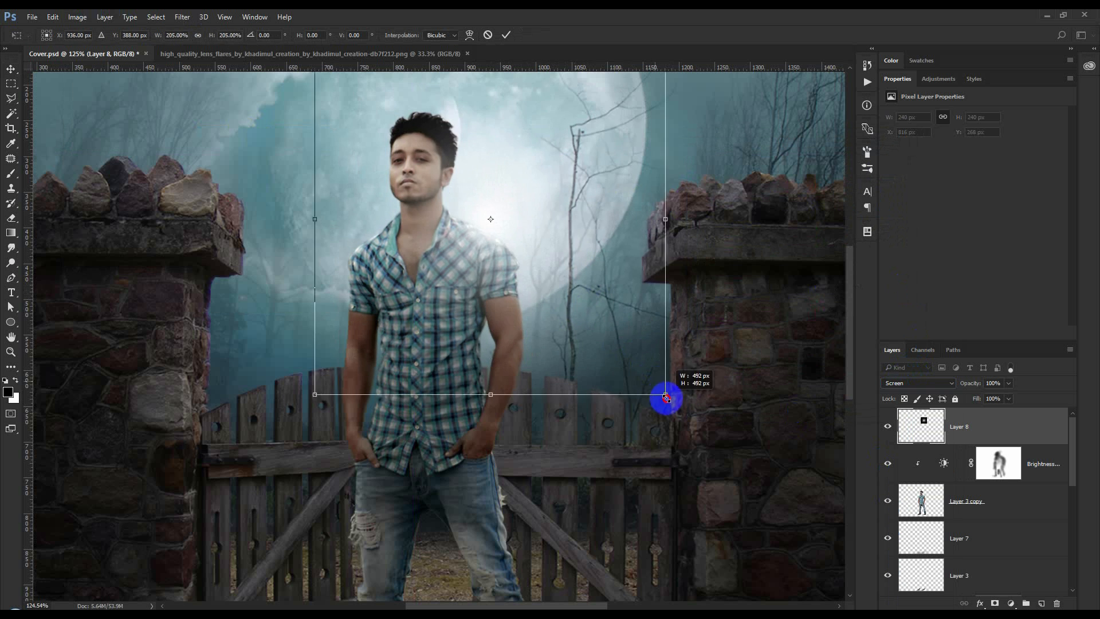
left_click_drag(609, 343, 609, 325)
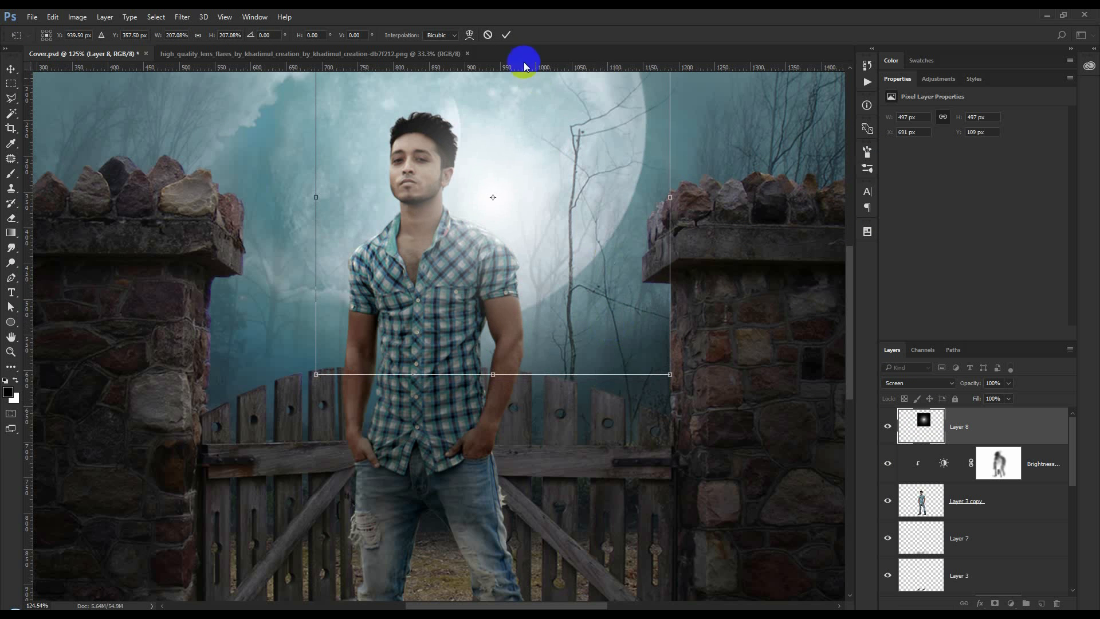
left_click(507, 34)
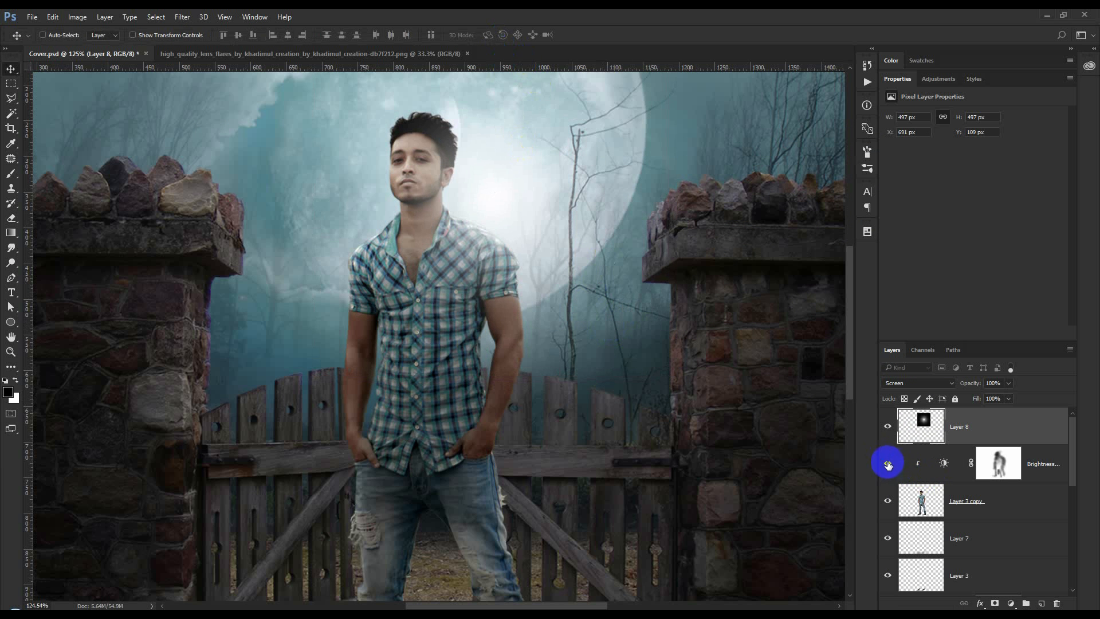
Step: Compare the man with and without the clipped Brightness/Contrast adjustment
left_click(887, 464)
left_click(887, 464)
left_click(888, 465)
left_click(888, 464)
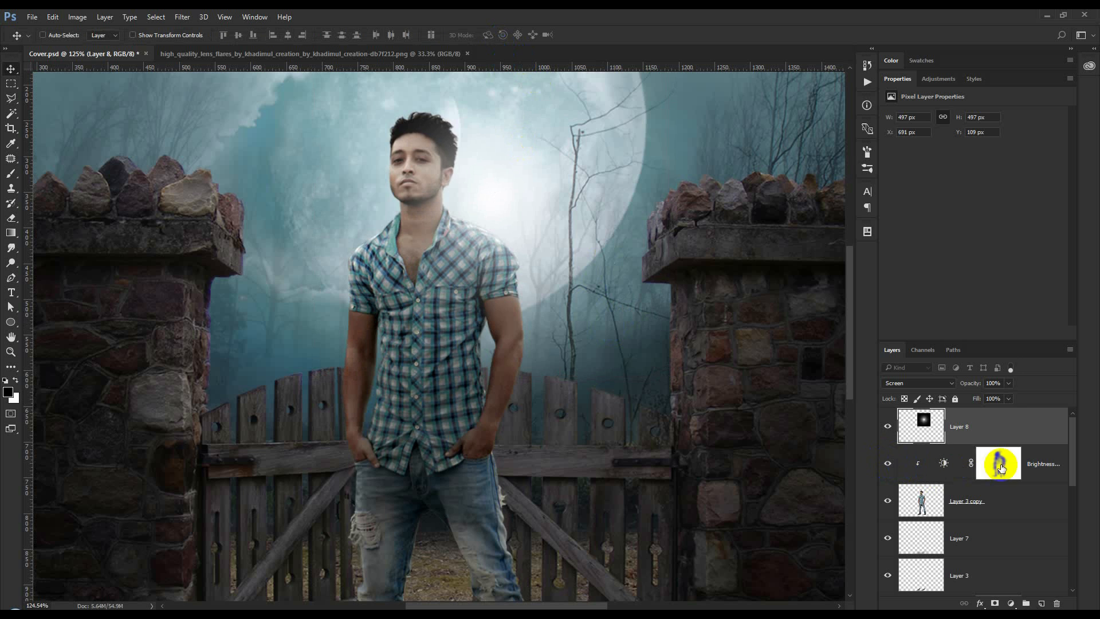
Step: Paint black at 20% opacity on the Brightness/Contrast layer's mask to lighten the man's upper body
left_click(1001, 468)
left_click(9, 181)
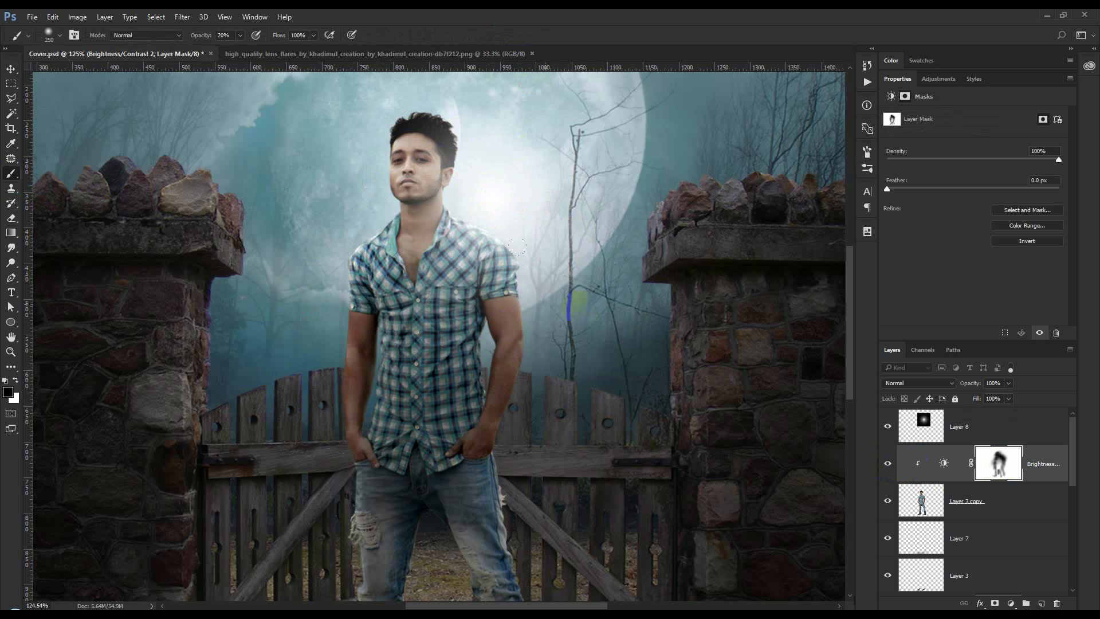
scroll(516, 246, "down", 5)
left_click(19, 74)
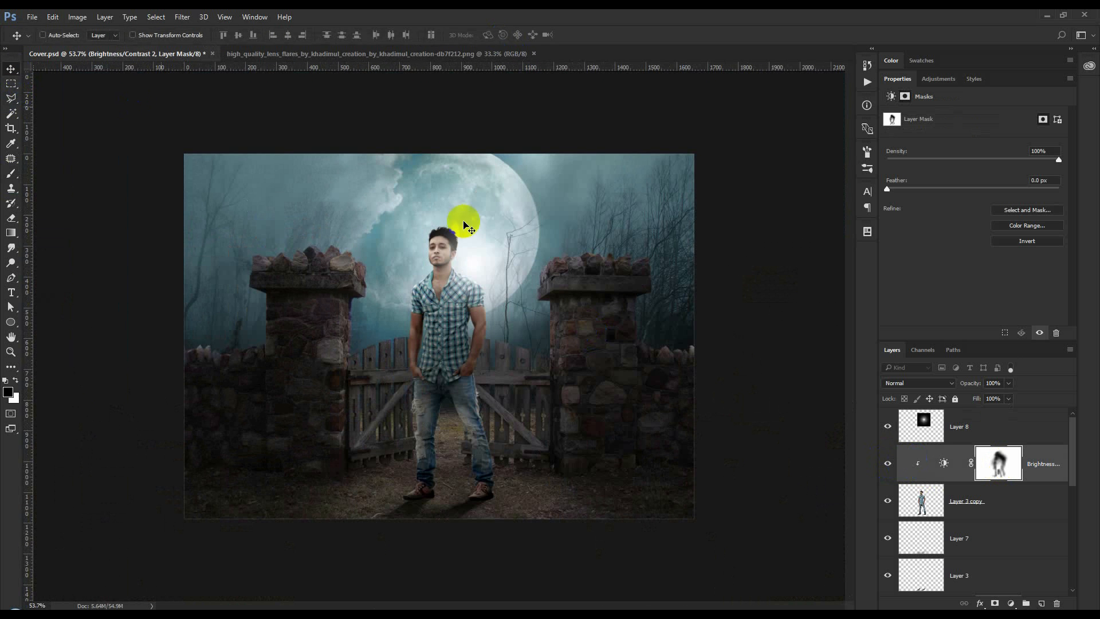
scroll(542, 251, "up", 1)
scroll(515, 251, "down", 1)
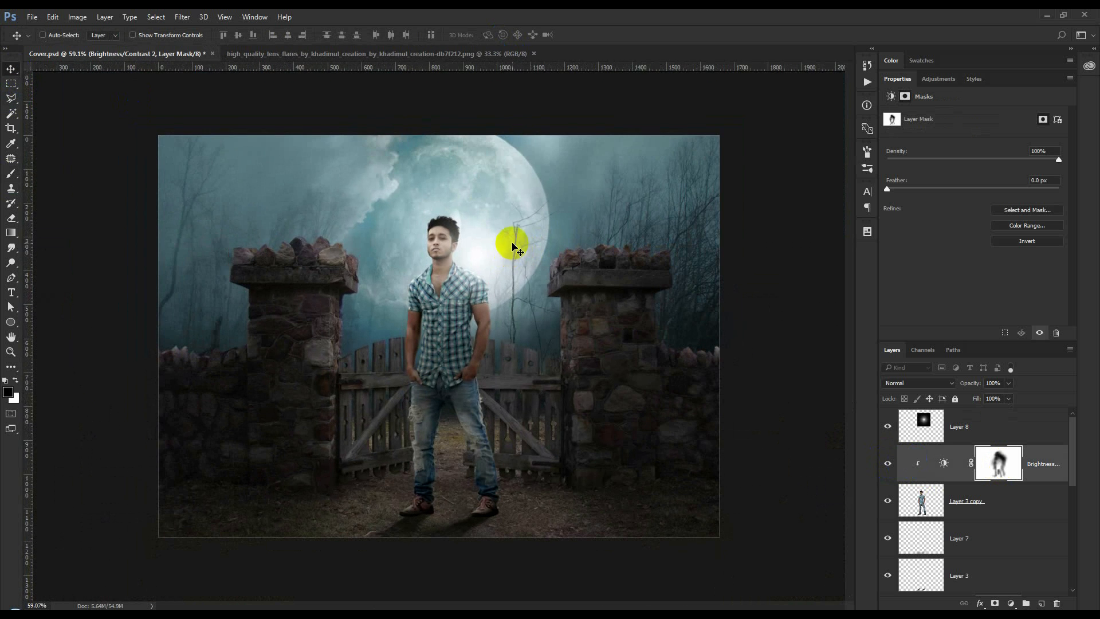
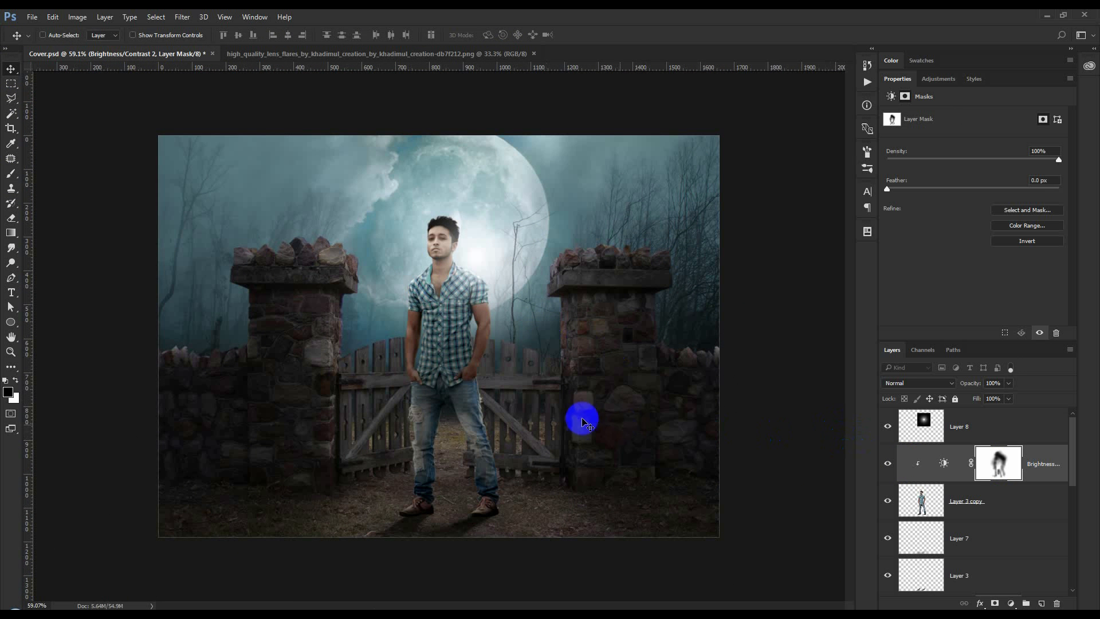
Step: Lighten the man's lower body by brushing the Brightness/Contrast mask at 20% opacity and save Cover.psd
left_click(11, 173)
mouse_move(422, 395)
left_mouse_down()
mouse_move(442, 302)
mouse_move(348, 457)
left_mouse_up()
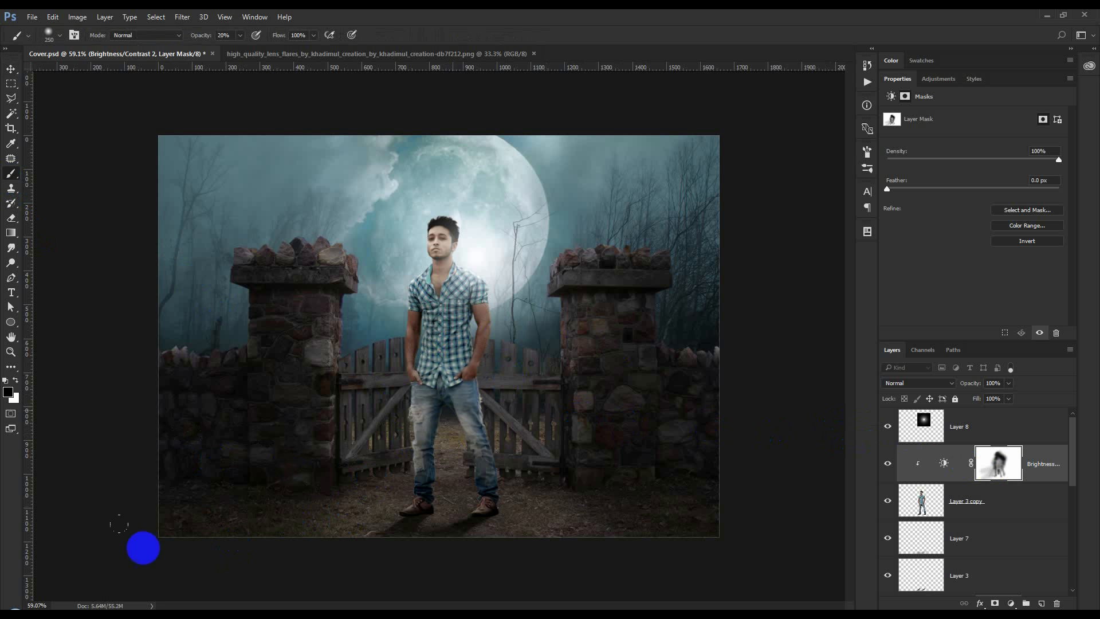
left_click(12, 71)
scroll(434, 289, "up", 1)
key("ctrl+s")
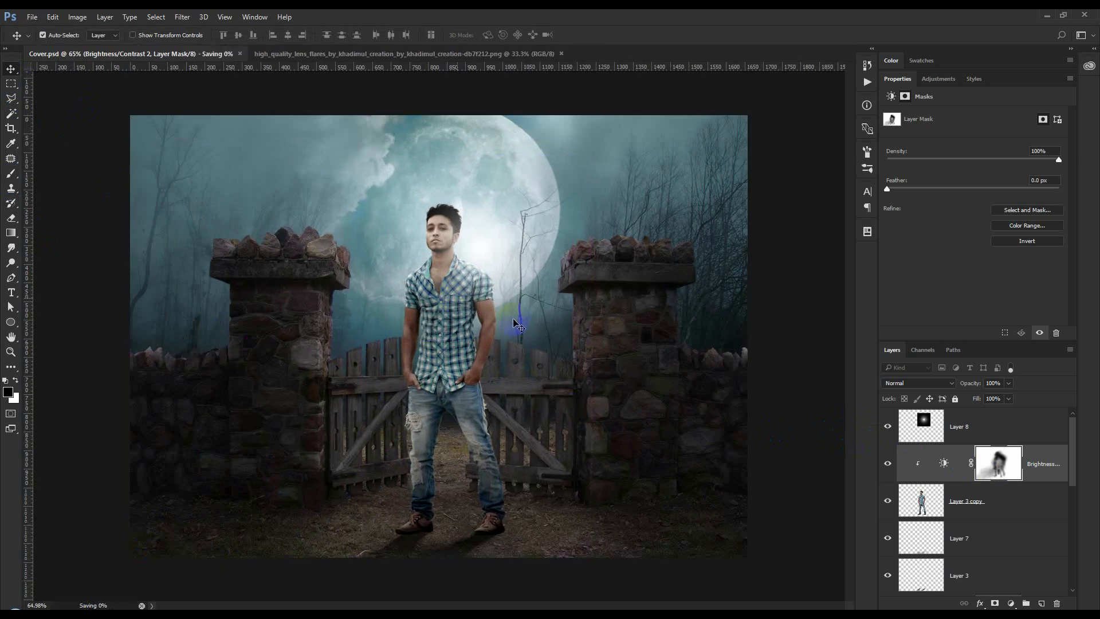
Step: Add a new empty layer directly above Layer 7 for extra shadow beneath the shoes
scroll(412, 568, "up", 10)
scroll(412, 571, "up", 6)
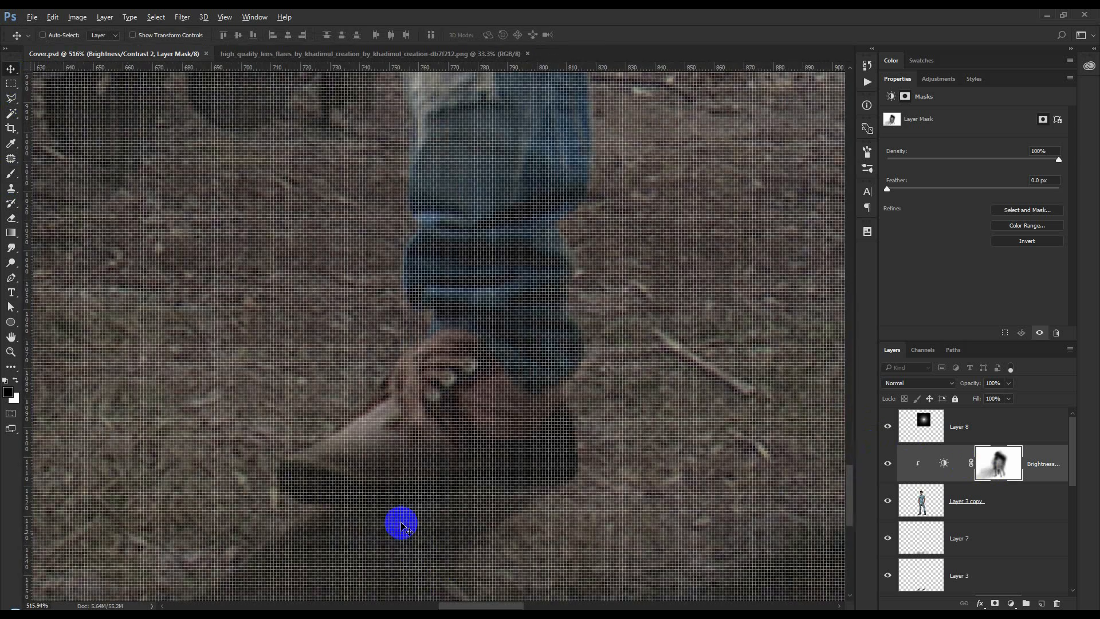
scroll(392, 451, "down", 1)
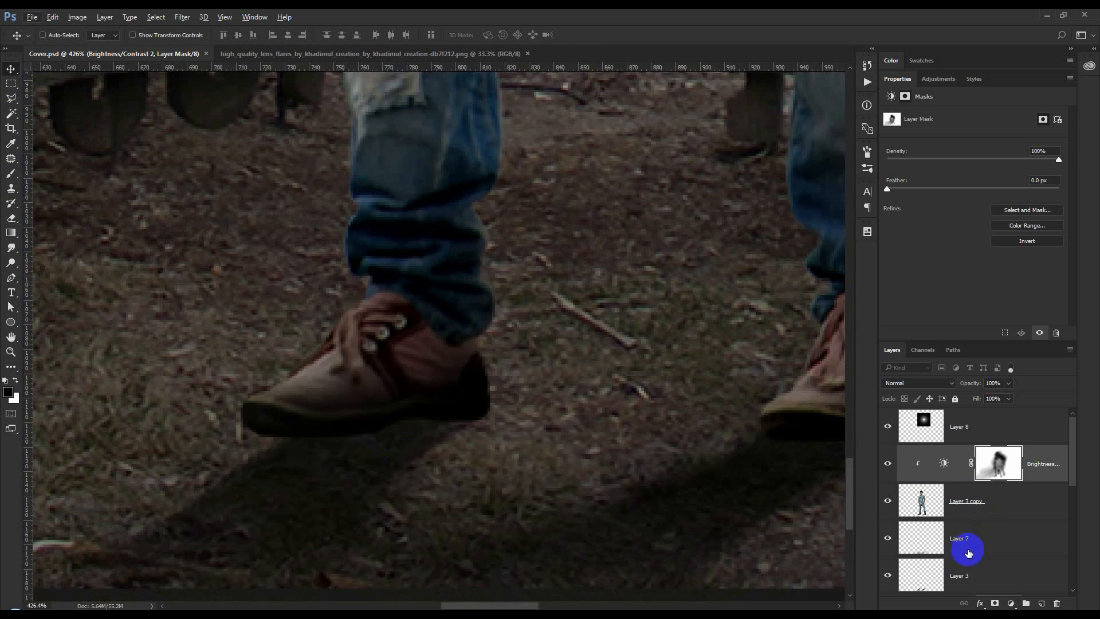
left_click(975, 543)
left_click(1042, 604)
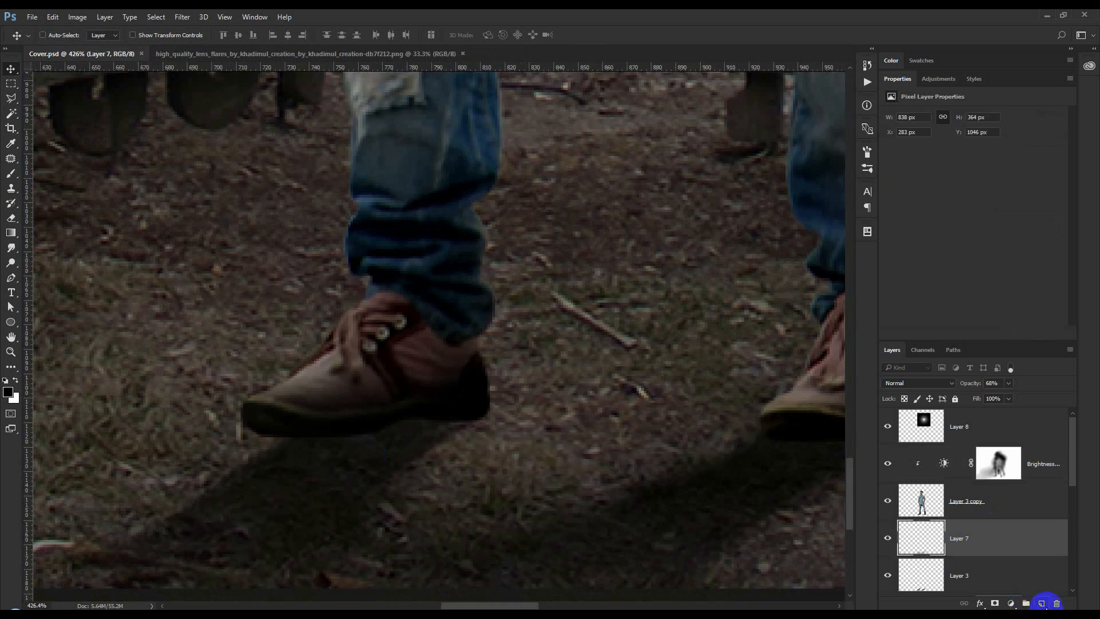
Step: Paint darker black shadows under both shoes and along their cast shadows with a small soft brush at 20% opacity
left_click(10, 174)
key("[")
key("[")
key("[")
key("[")
key("[")
key("[")
key("[")
key("[")
key("[")
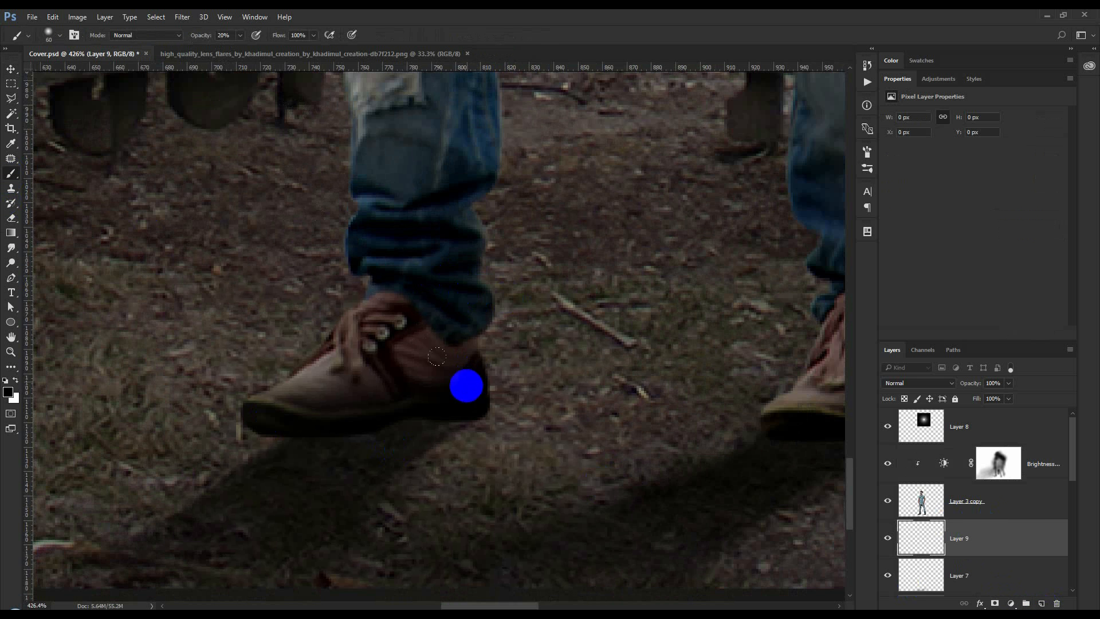
mouse_move(466, 397)
left_mouse_down()
mouse_move(316, 422)
mouse_move(352, 422)
mouse_move(268, 445)
mouse_move(293, 435)
mouse_move(139, 553)
mouse_move(277, 482)
mouse_move(198, 495)
mouse_move(273, 462)
mouse_move(255, 457)
mouse_move(435, 383)
mouse_move(256, 471)
mouse_move(126, 557)
mouse_move(298, 487)
mouse_move(293, 452)
mouse_move(90, 535)
mouse_move(126, 493)
left_mouse_up()
key("bracketright")
key("bracketright")
key("bracketright")
left_click_drag(57, 584, 497, 414)
left_click_drag(504, 441, 247, 378)
mouse_move(501, 381)
left_mouse_down()
mouse_move(459, 405)
mouse_move(553, 390)
mouse_move(592, 355)
mouse_move(505, 361)
mouse_move(626, 349)
mouse_move(261, 525)
mouse_move(625, 335)
mouse_move(432, 395)
mouse_move(626, 388)
mouse_move(639, 351)
mouse_move(274, 500)
left_mouse_up()
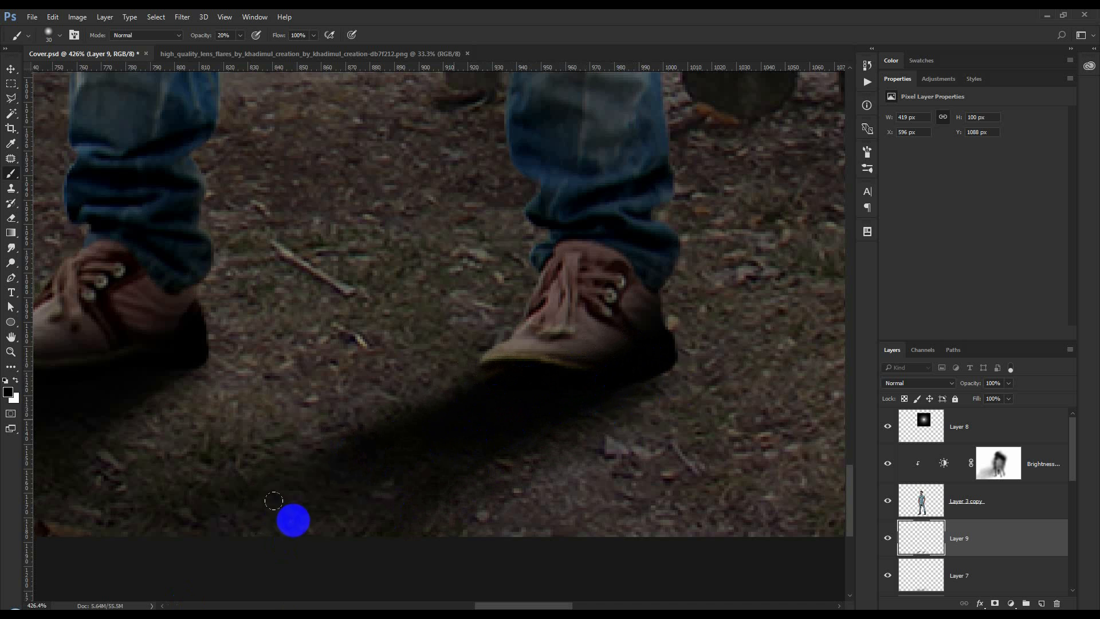
Step: Compare the image with and without Layer 9's shadows and set that layer's opacity to 99%
scroll(269, 502, "down", 7)
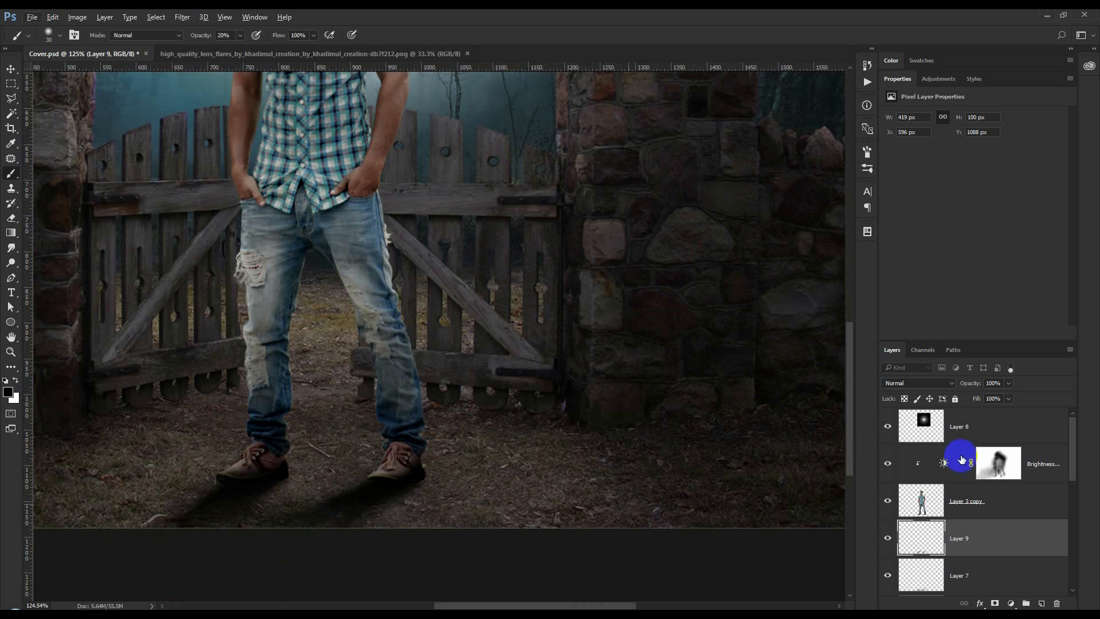
left_click(888, 538)
left_click(888, 538)
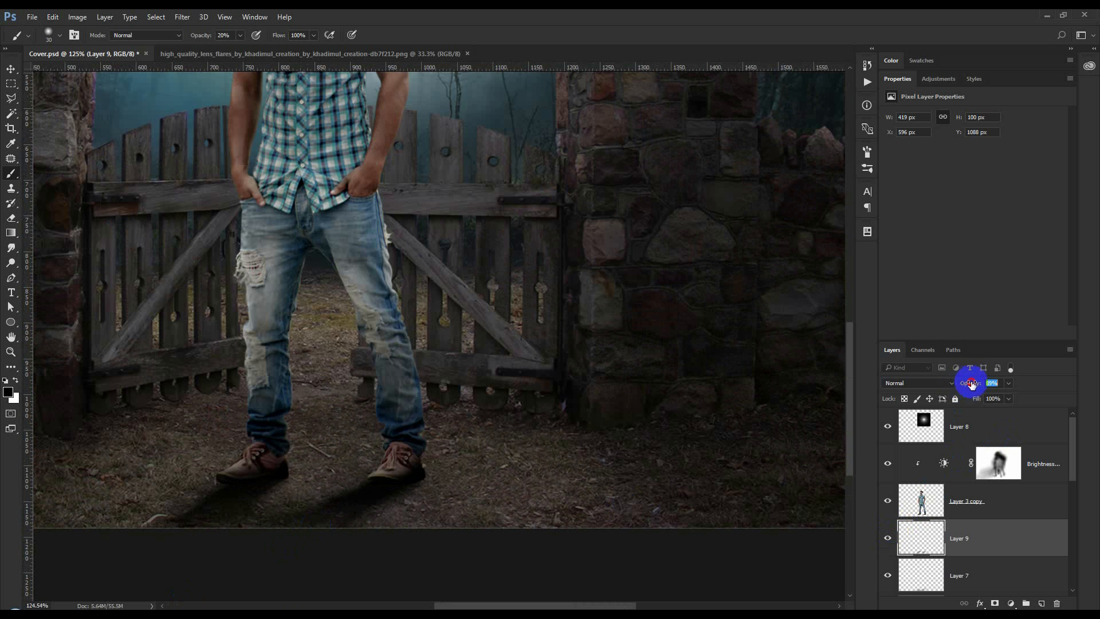
Step: Add a layer mask to Layer 3 copy and prepare a 134 px grass-shaped brush with black as background colour
scroll(336, 506, "up", 5)
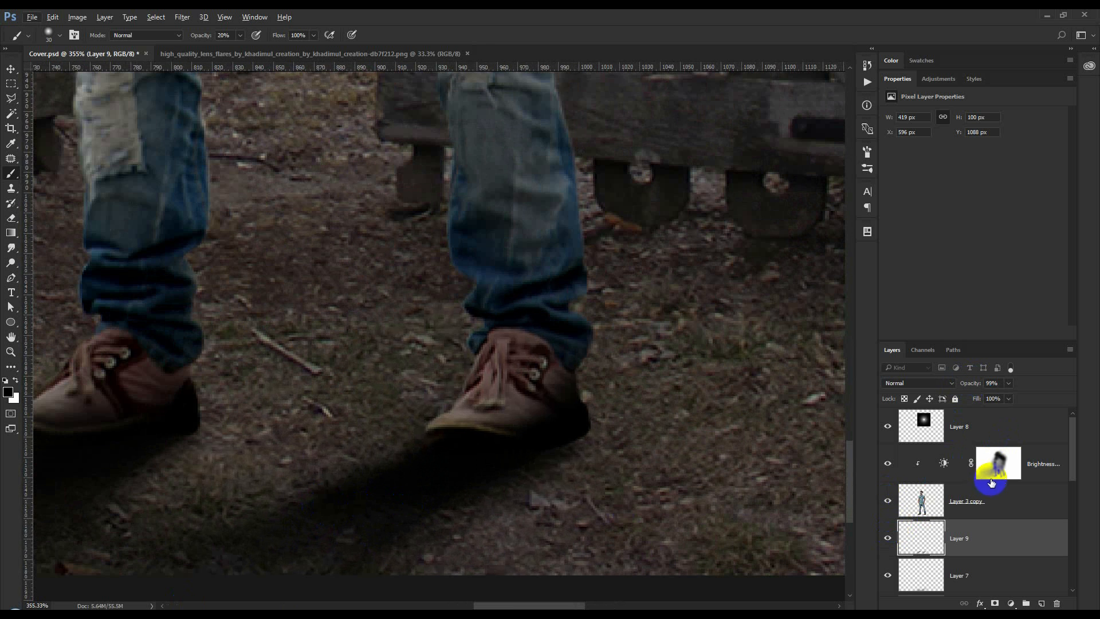
left_click(992, 493)
left_click(996, 603)
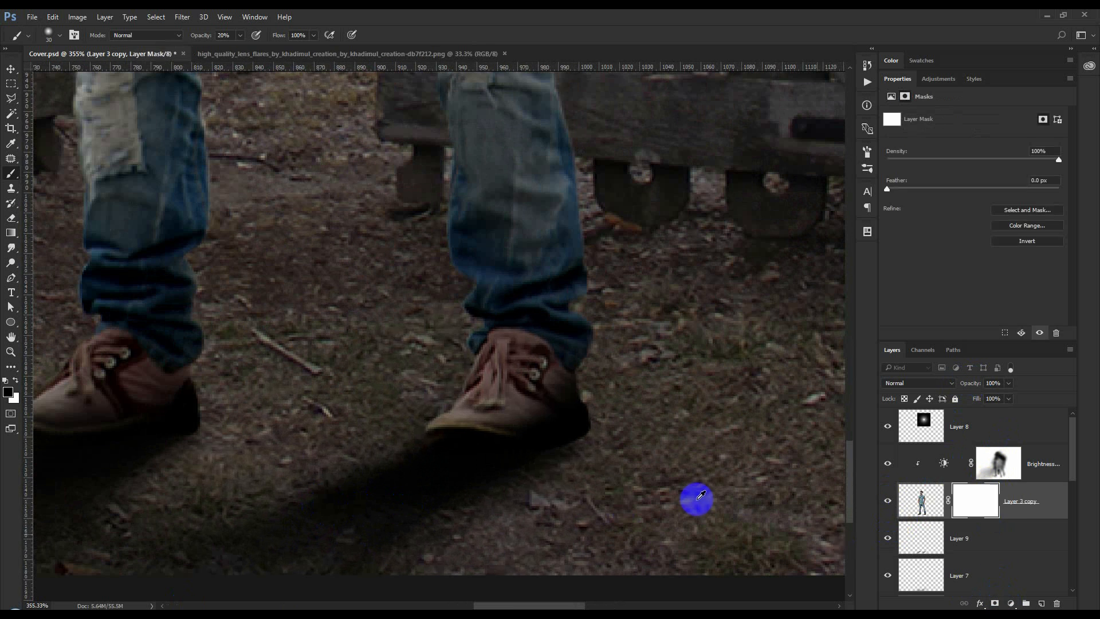
scroll(696, 501, "up", 1)
right_click(657, 434)
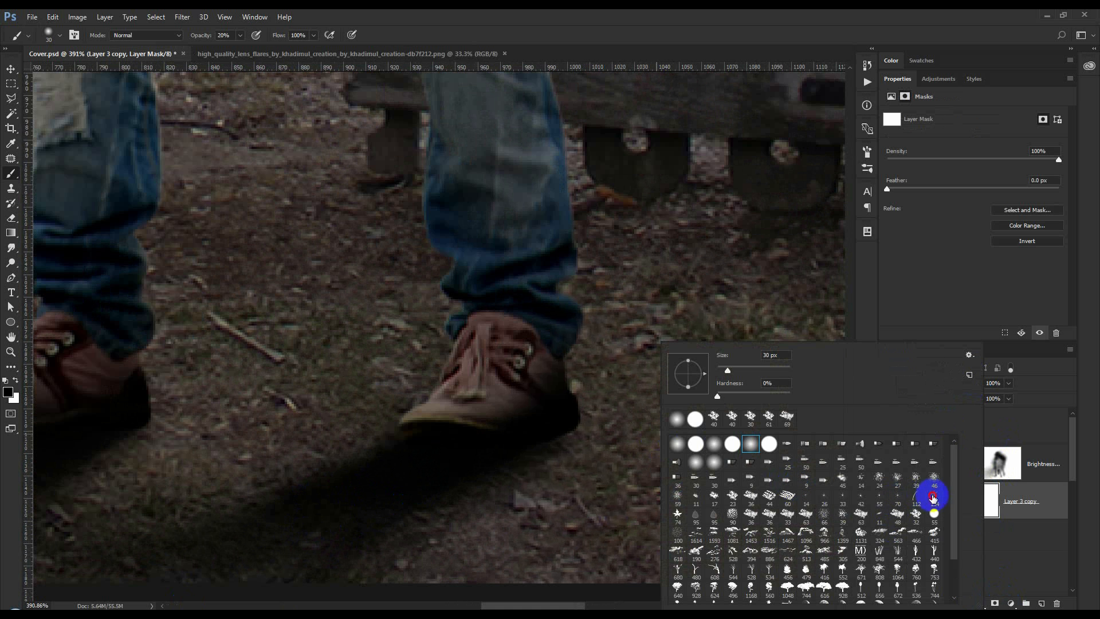
left_click(14, 396)
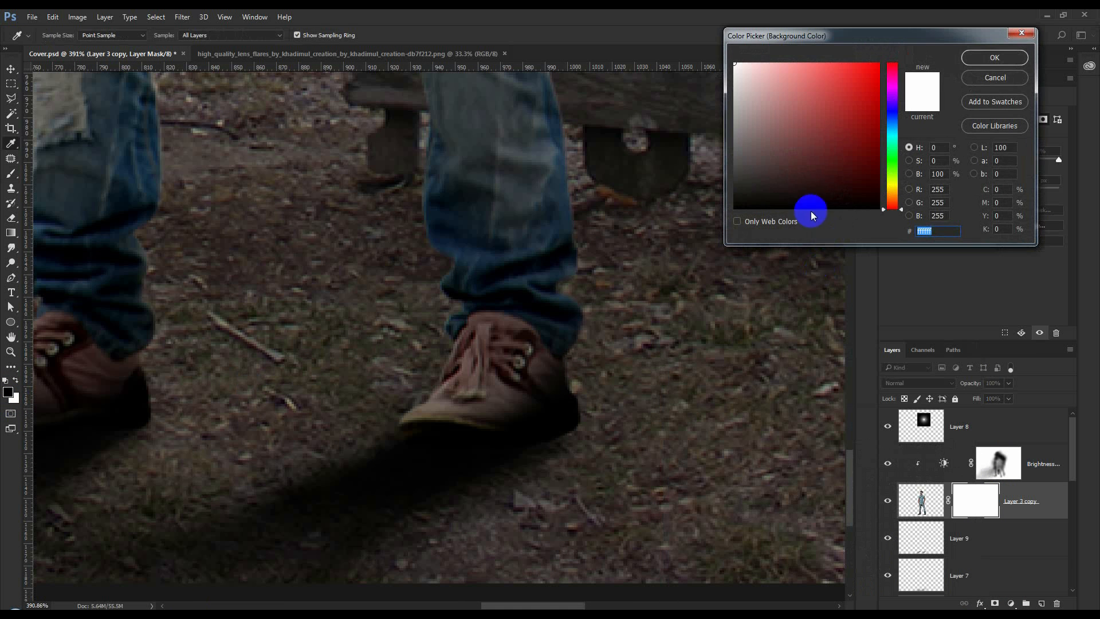
left_click(995, 58)
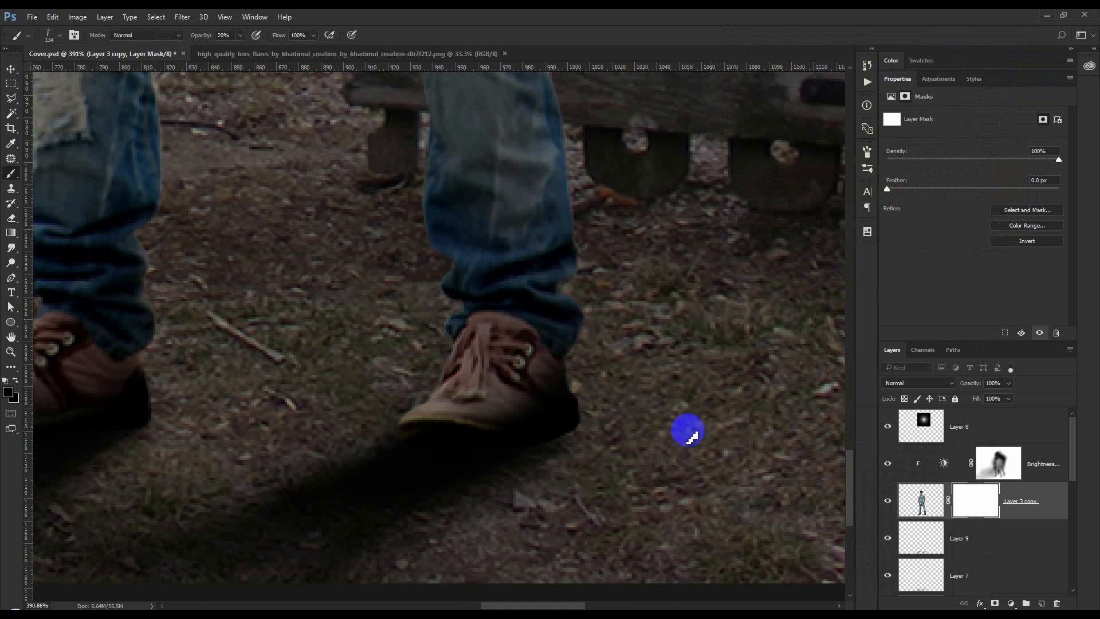
Step: Brush the mask along the sole of the man's left shoe with a 6 px grass tip at 100% opacity
key("bracketleft")
key("bracketleft")
key("bracketleft")
key("bracketleft")
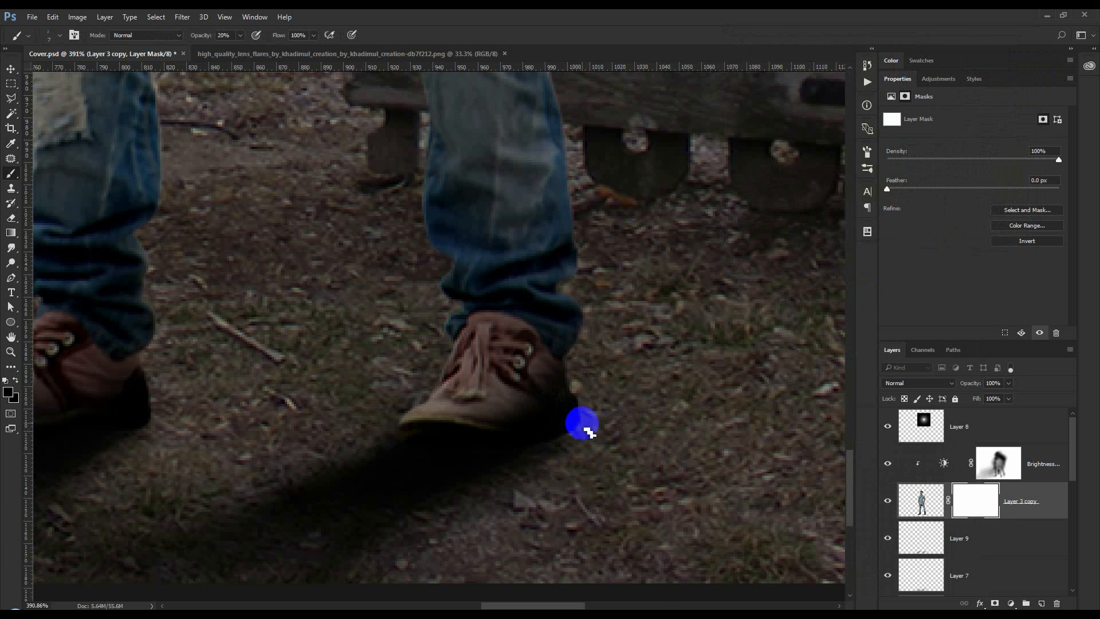
key("bracketleft")
mouse_move(547, 438)
left_mouse_down()
mouse_move(566, 443)
mouse_move(574, 427)
left_mouse_up()
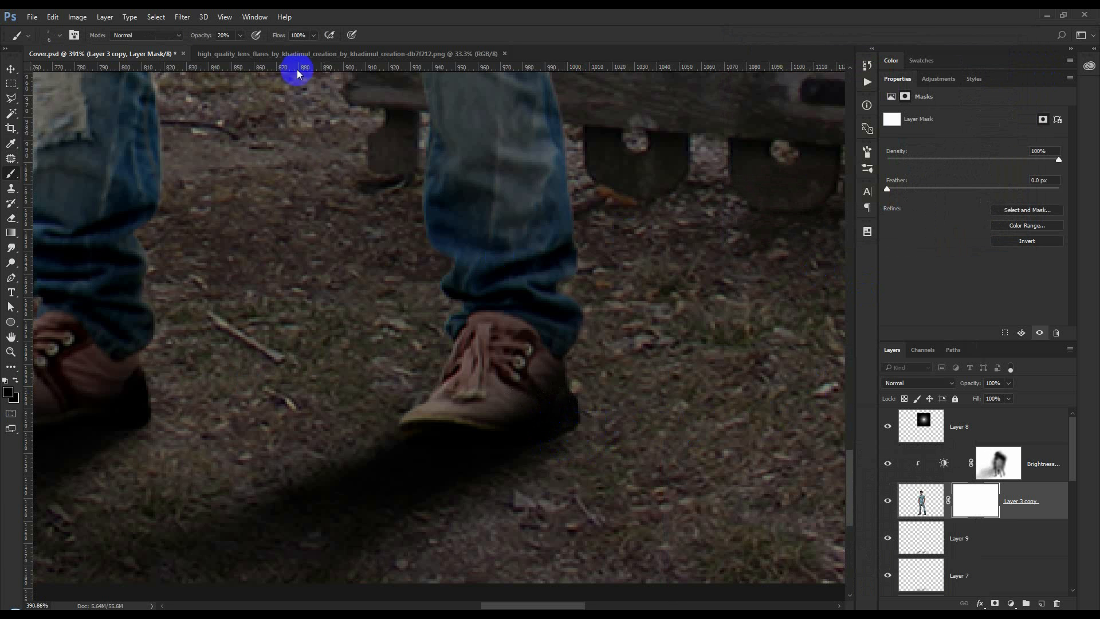
left_click_drag(204, 34, 519, 56)
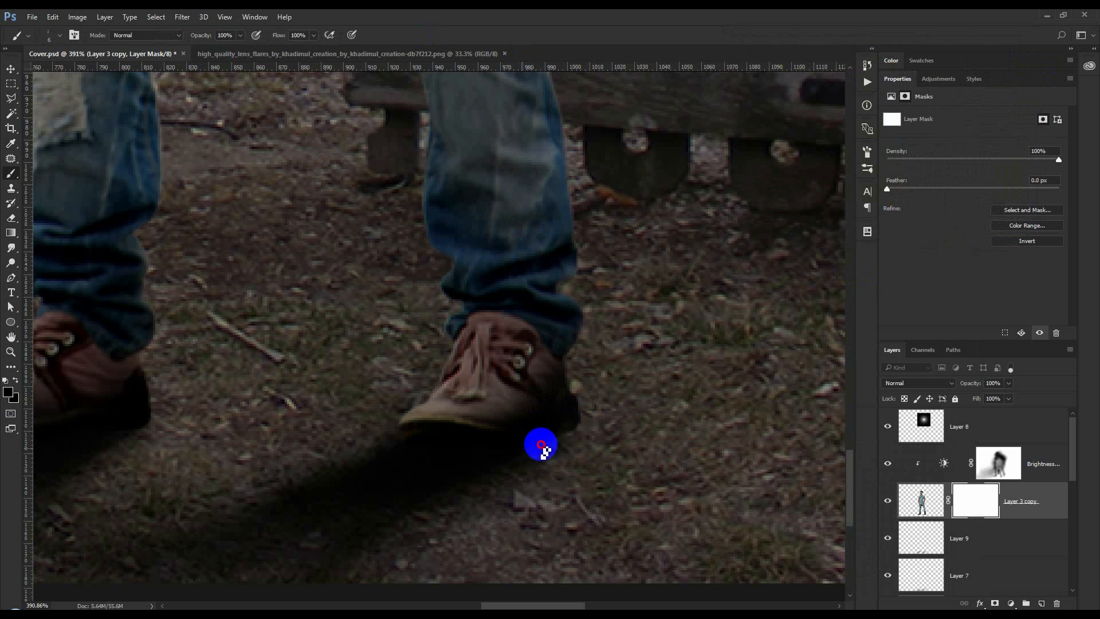
mouse_move(582, 420)
left_mouse_down()
mouse_move(542, 444)
mouse_move(371, 452)
left_mouse_up()
Step: Hide Layers 9 and 7 and mask the sole edges of both shoes with the grass brush to blend them into the ground
left_click(888, 538)
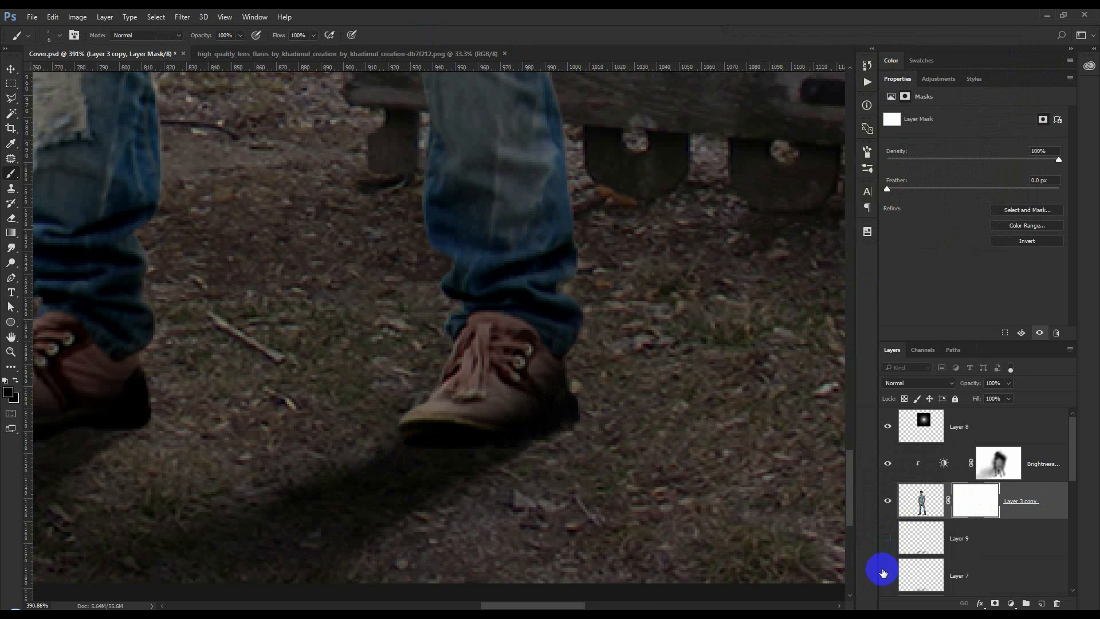
left_click(888, 575)
mouse_move(493, 450)
left_mouse_down()
mouse_move(513, 449)
mouse_move(373, 450)
left_mouse_up()
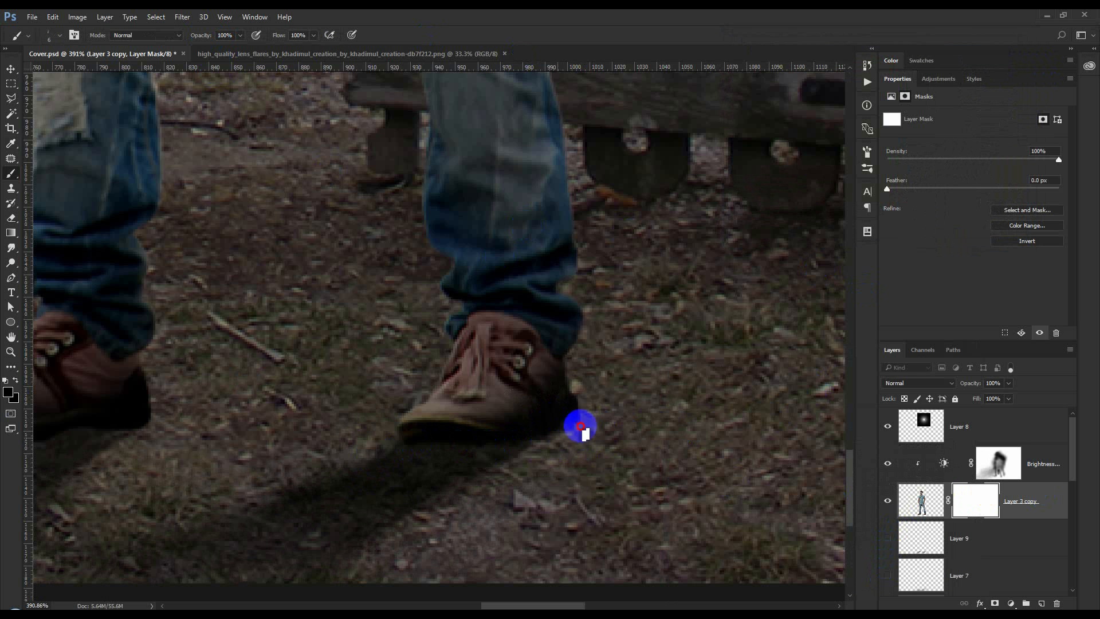
left_click_drag(725, 331, 805, 305)
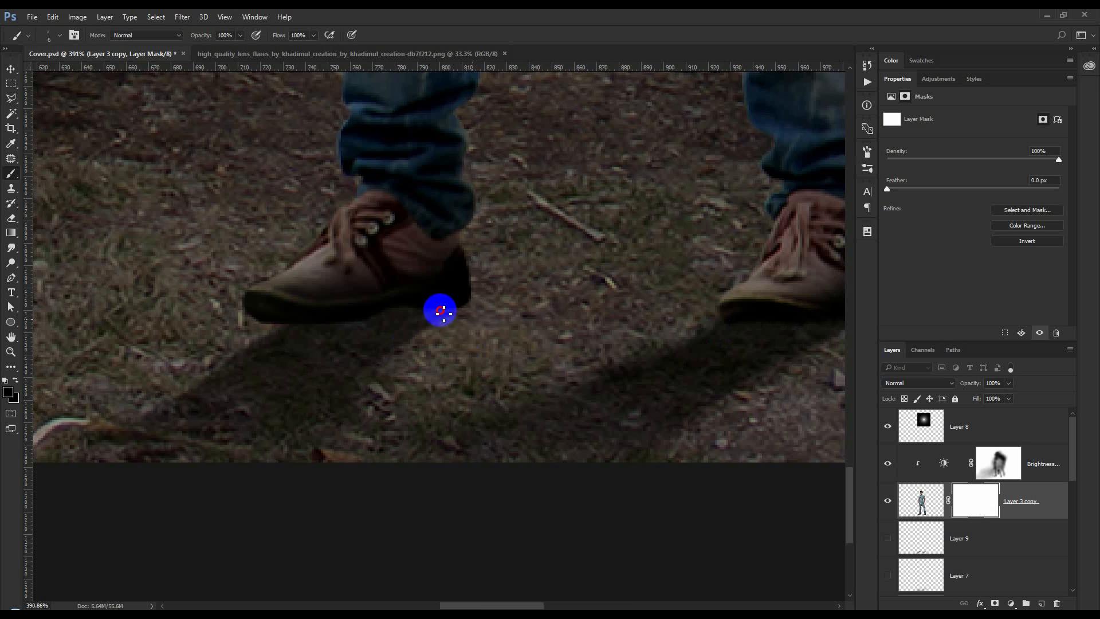
mouse_move(480, 308)
left_mouse_down()
mouse_move(313, 332)
mouse_move(263, 319)
mouse_move(326, 325)
mouse_move(301, 328)
mouse_move(436, 318)
mouse_move(479, 302)
mouse_move(455, 310)
left_mouse_up()
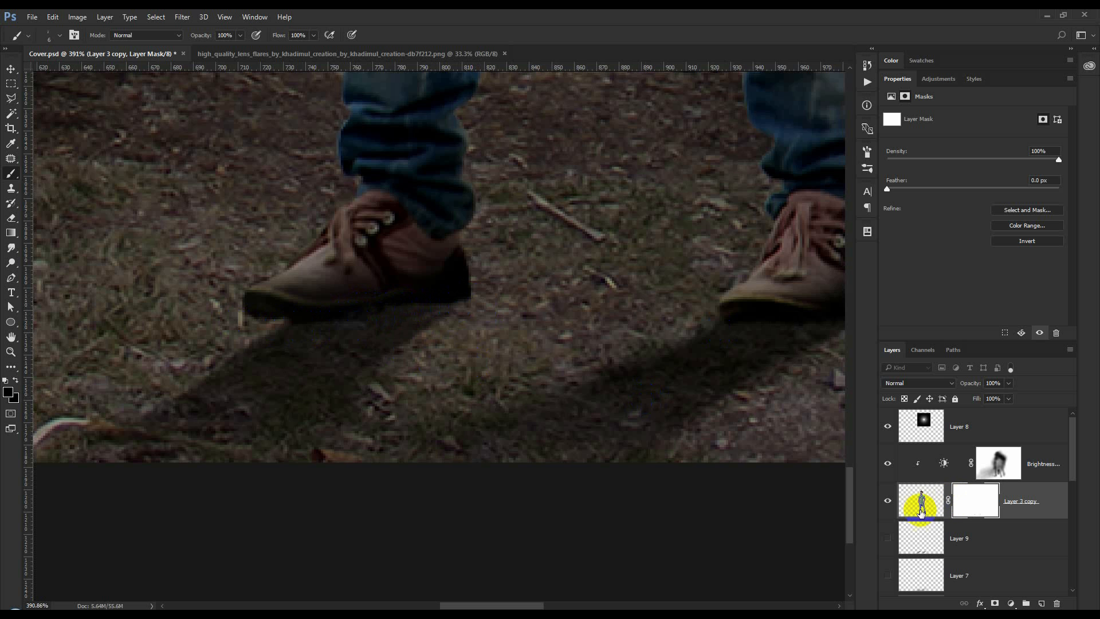
Step: Show the shadow Layers 9 and 7 again and end the mask painting
left_click(888, 538)
left_click(888, 574)
left_click(11, 69)
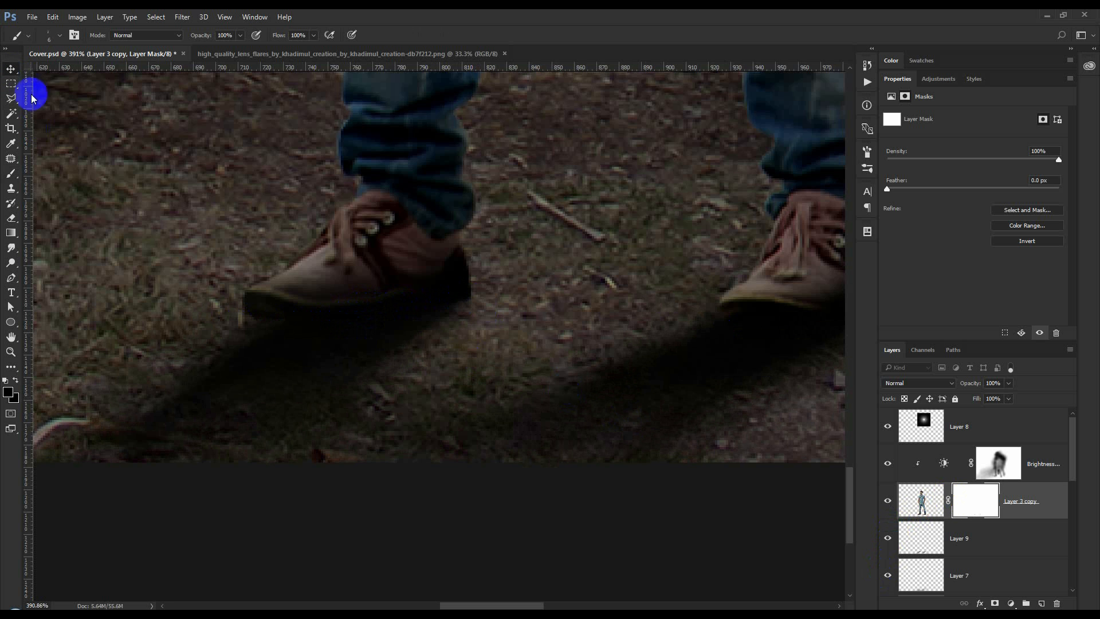
Step: Reduce the opacity of the shadow Layers 9 and 7, setting Layer 7 to 57%
scroll(363, 253, "down", 8)
left_click(960, 538)
left_click_drag(976, 383, 973, 383)
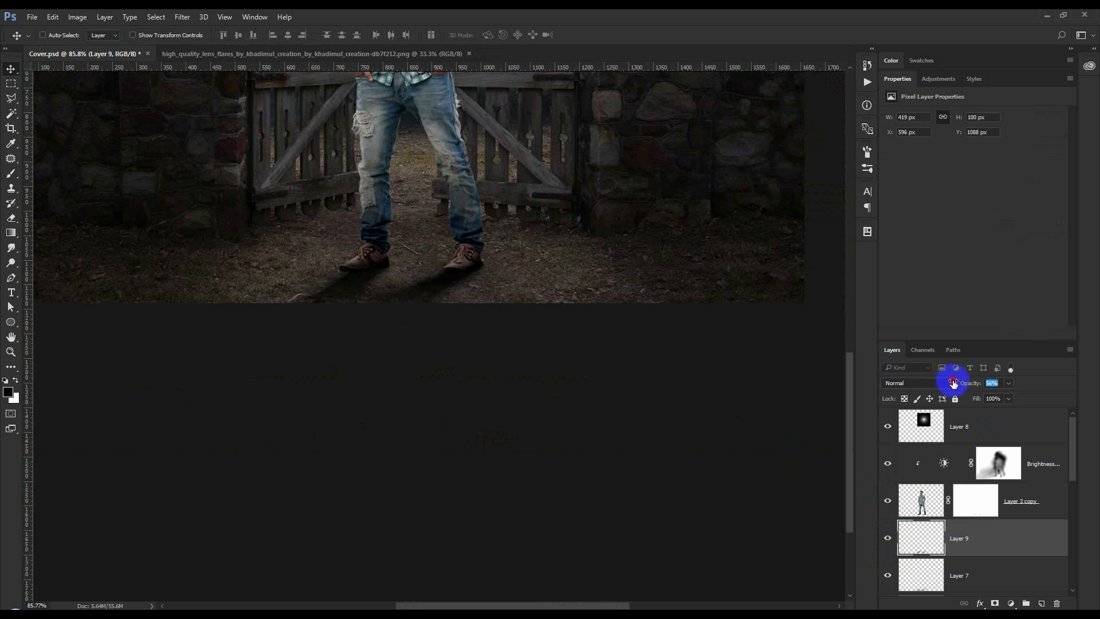
left_click(969, 564)
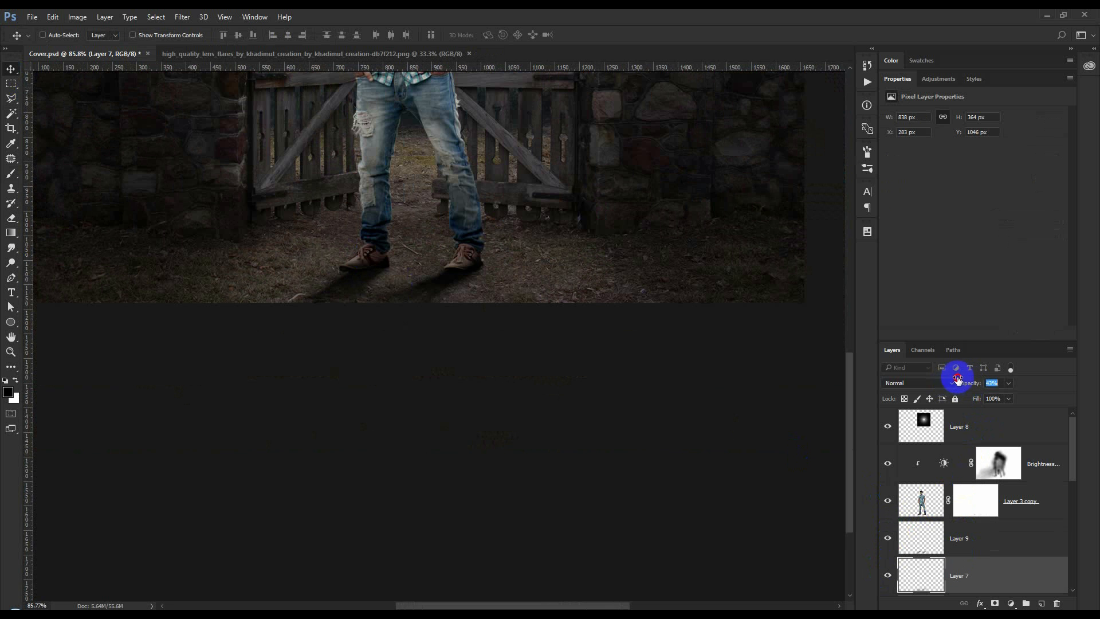
Step: Examine the shoes and their ground shadows up close, toggling the visibility of Layer 3 copy and Layer 9 for comparison
scroll(570, 372, "down", 4)
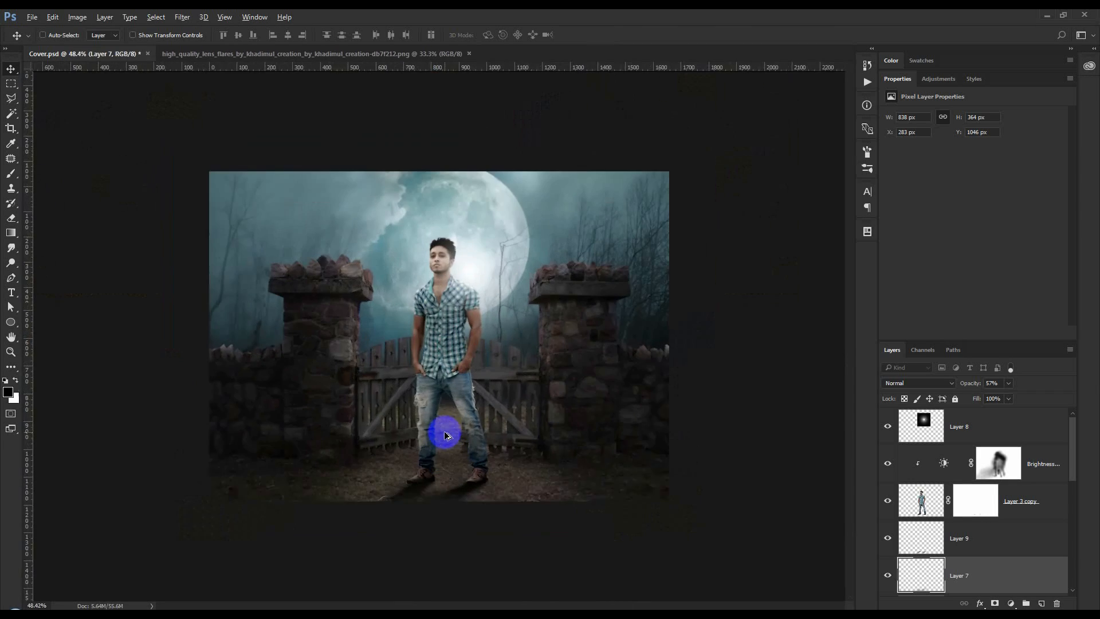
scroll(528, 590, "up", 10)
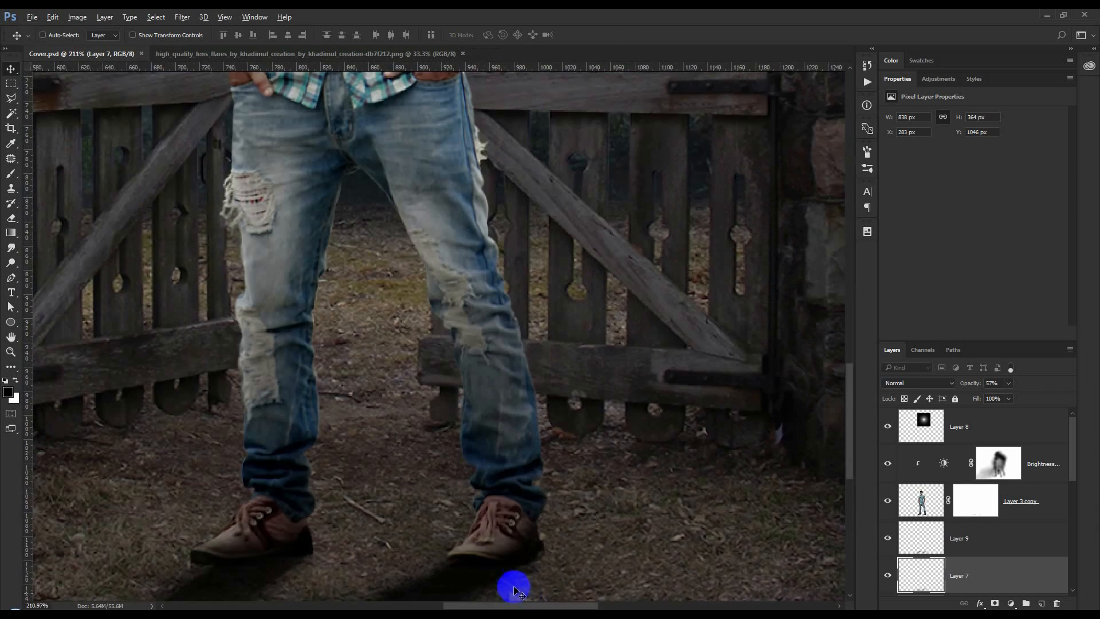
scroll(511, 583, "up", 4)
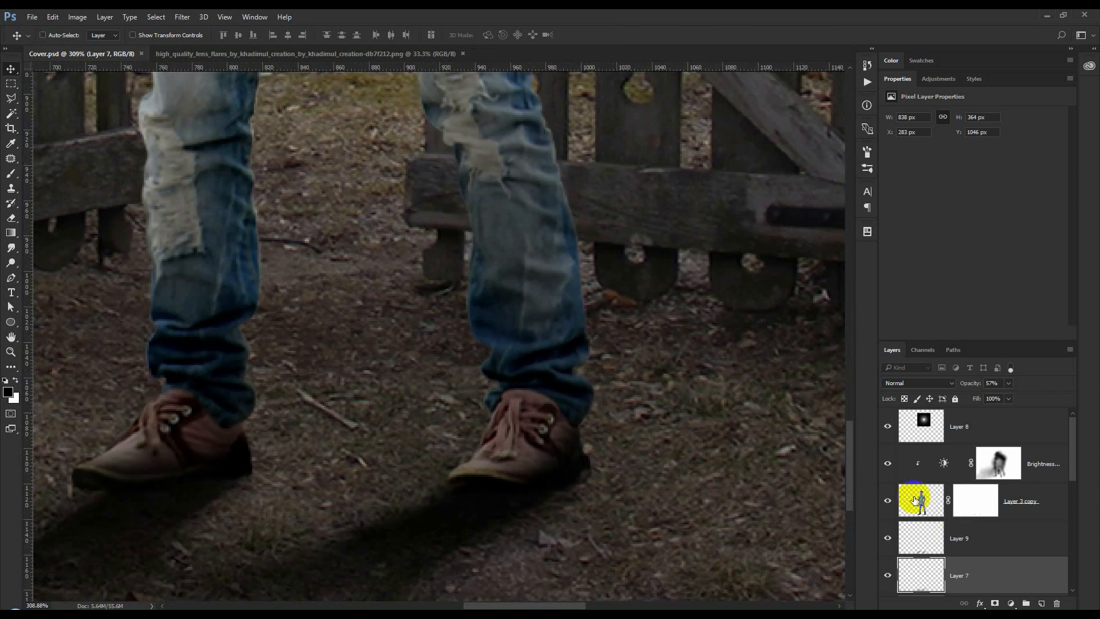
left_click(916, 501)
left_click(887, 501)
left_click(887, 502)
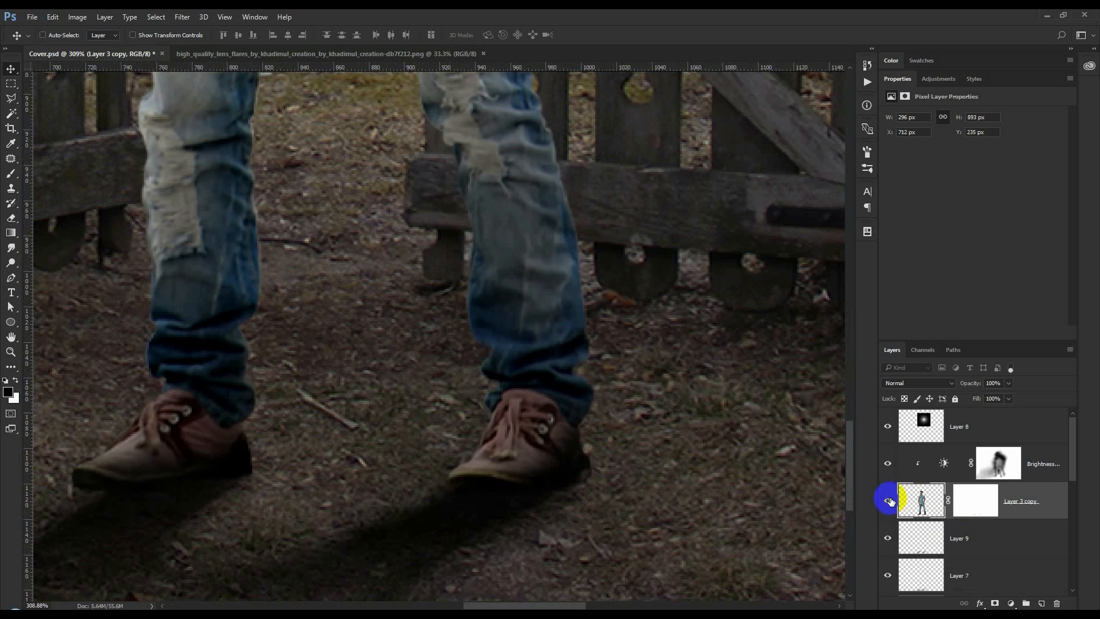
left_click(927, 551)
left_click(888, 539)
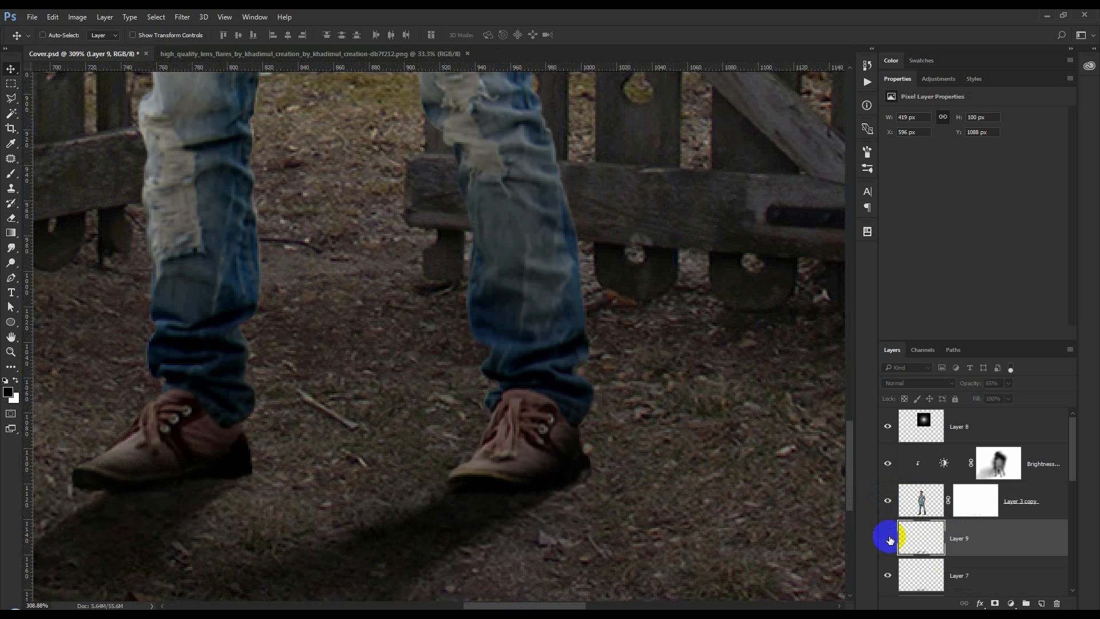
left_click(889, 538)
Step: Apply the Camera Raw Filter to the man on Layer 3 copy with Highlights -100, Shadows +58, Whites +7 and Blacks +25
left_click(921, 494)
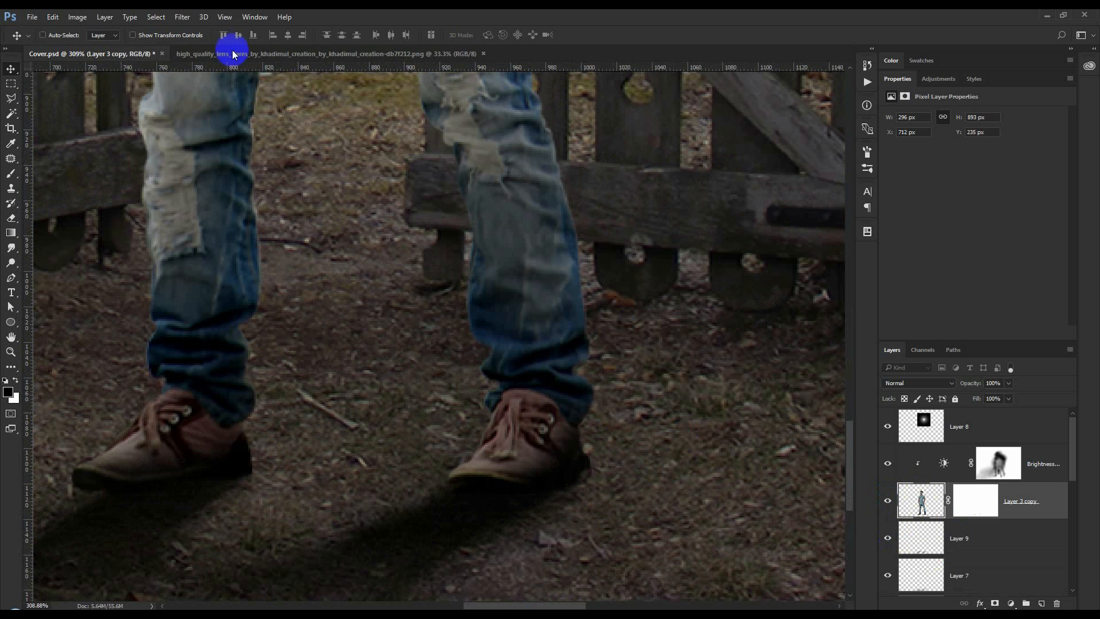
scroll(448, 313, "down", 6)
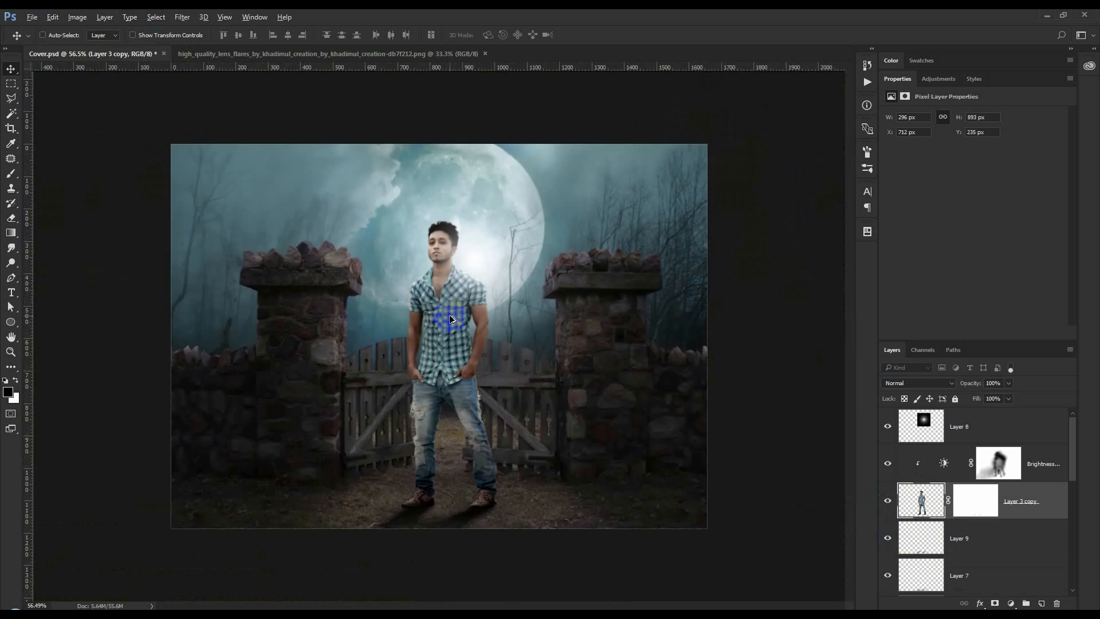
left_click(181, 17)
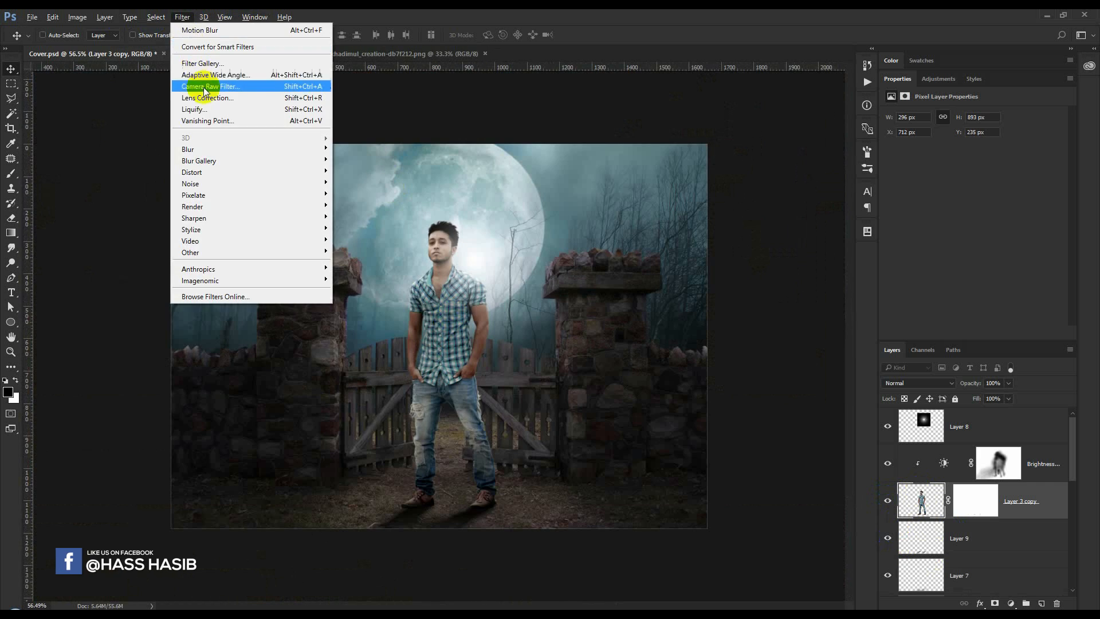
left_click(240, 85)
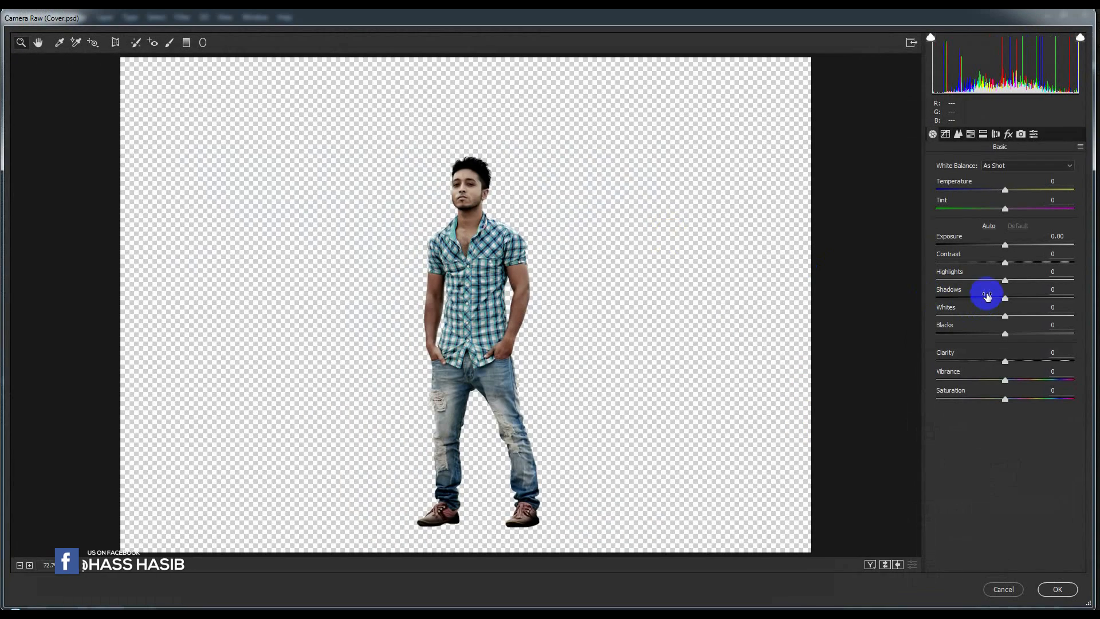
left_click_drag(1009, 282, 843, 273)
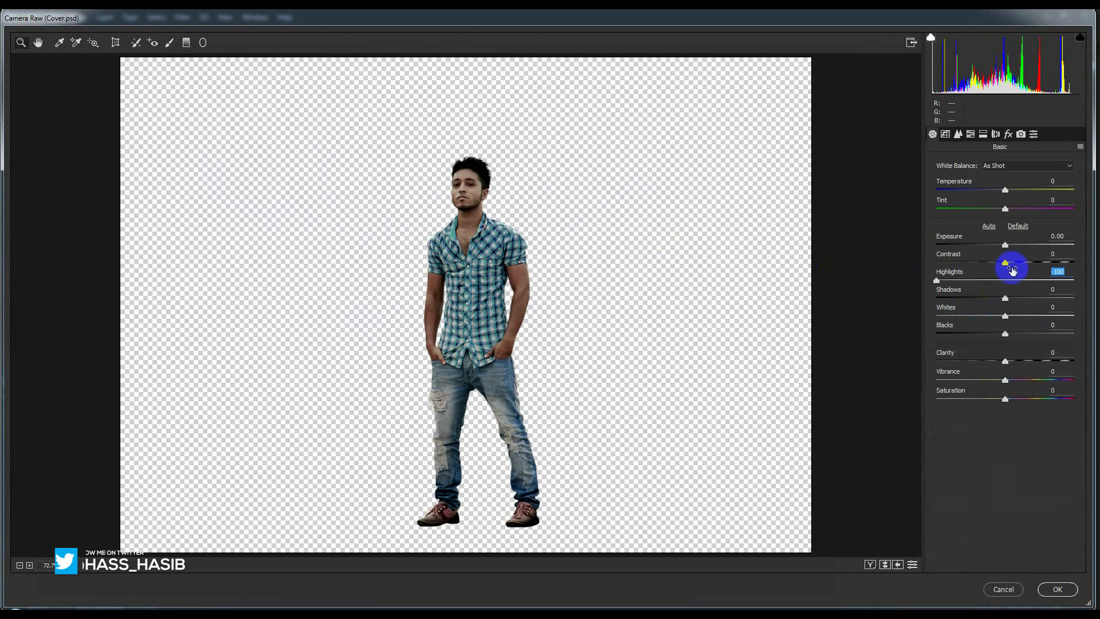
left_click_drag(1007, 299, 1022, 334)
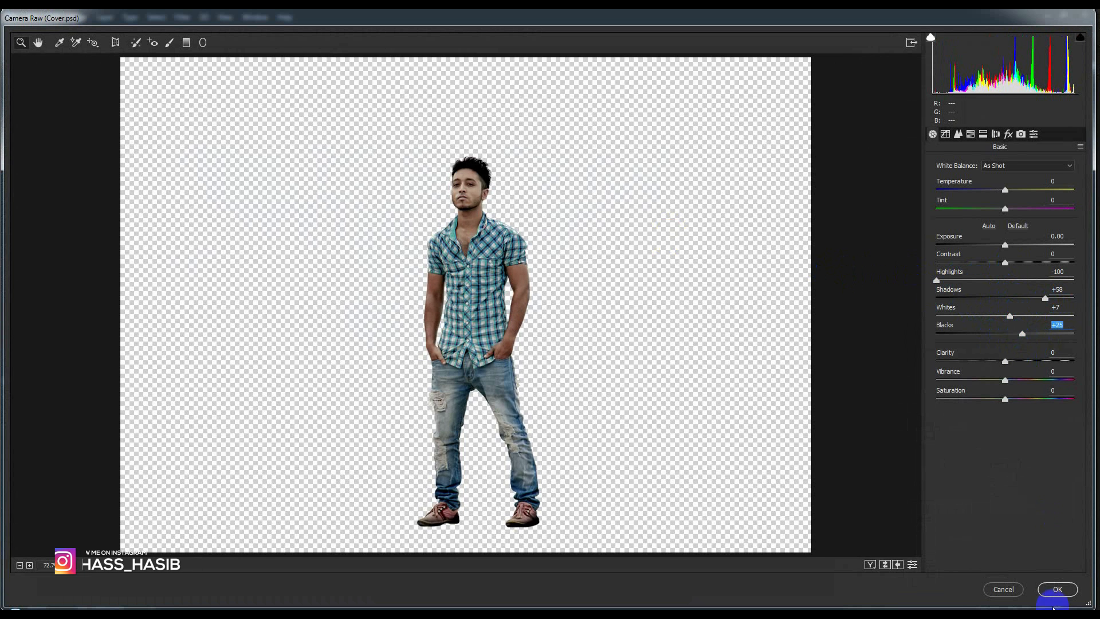
left_click(1055, 590)
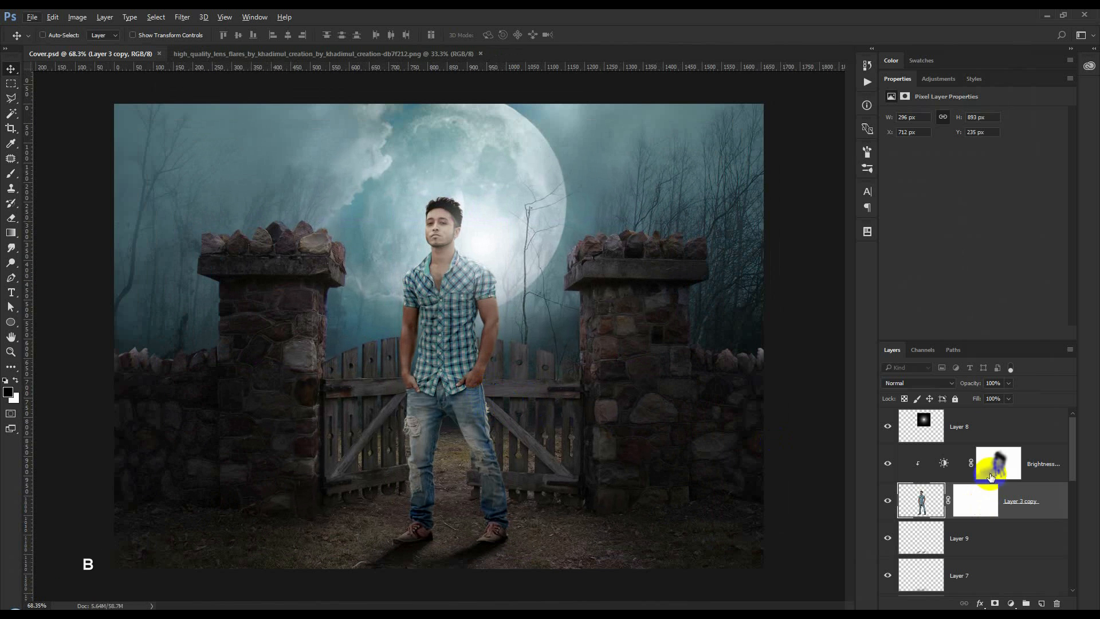
Step: Add a Photo Filter adjustment layer above Layer 8
left_click(974, 429)
left_click(1011, 604)
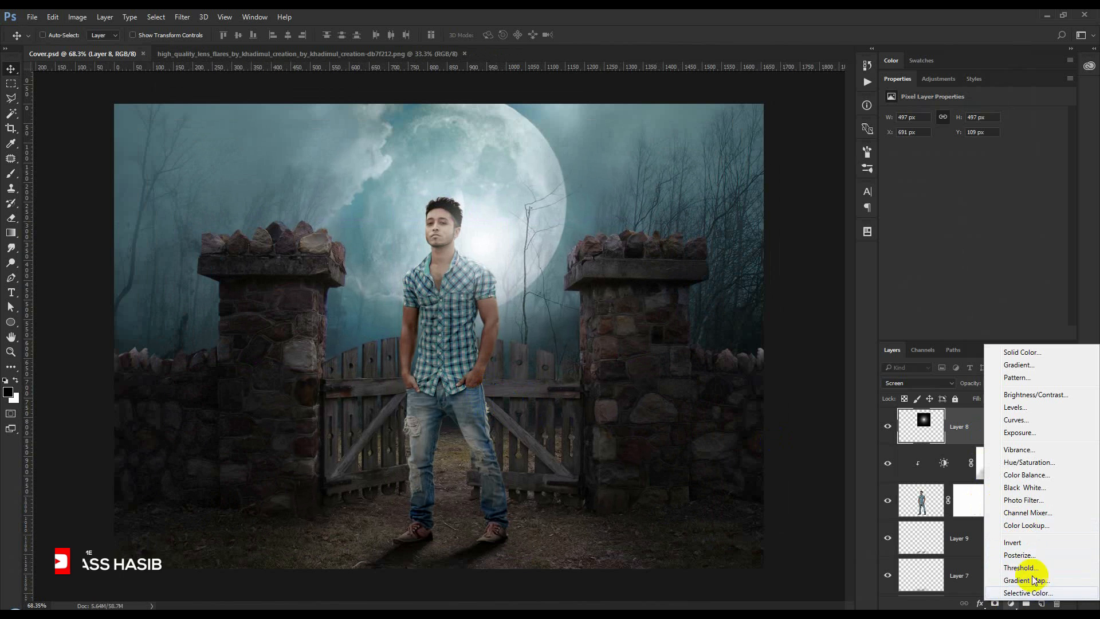
left_click(1024, 500)
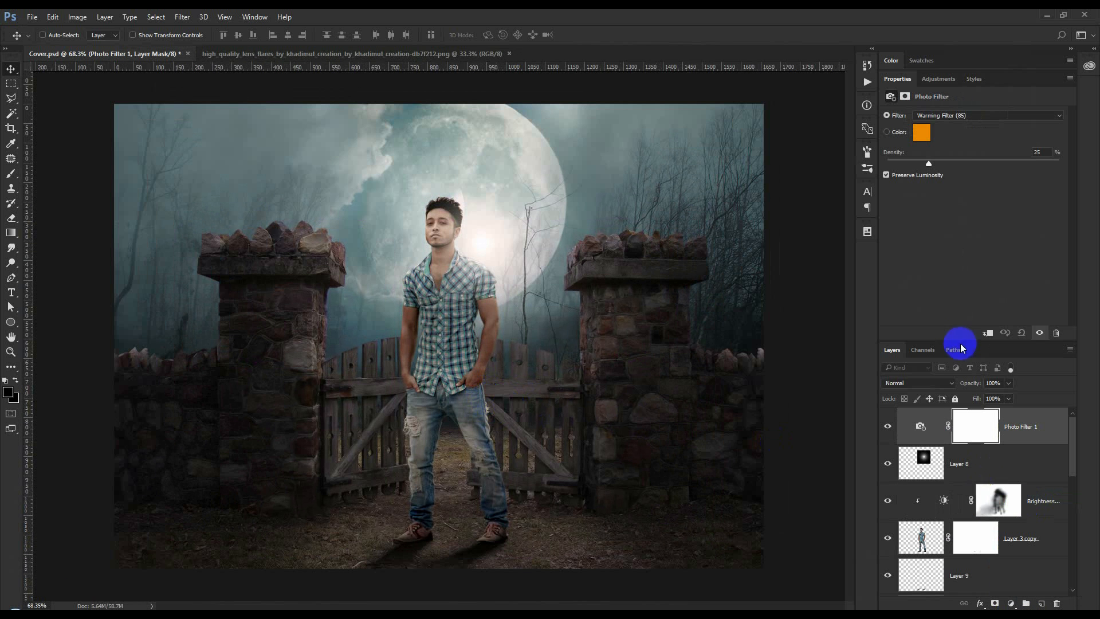
Step: Compare the Photo Filter presets on the composite and settle on the Blue filter at 25% density
left_click(962, 115)
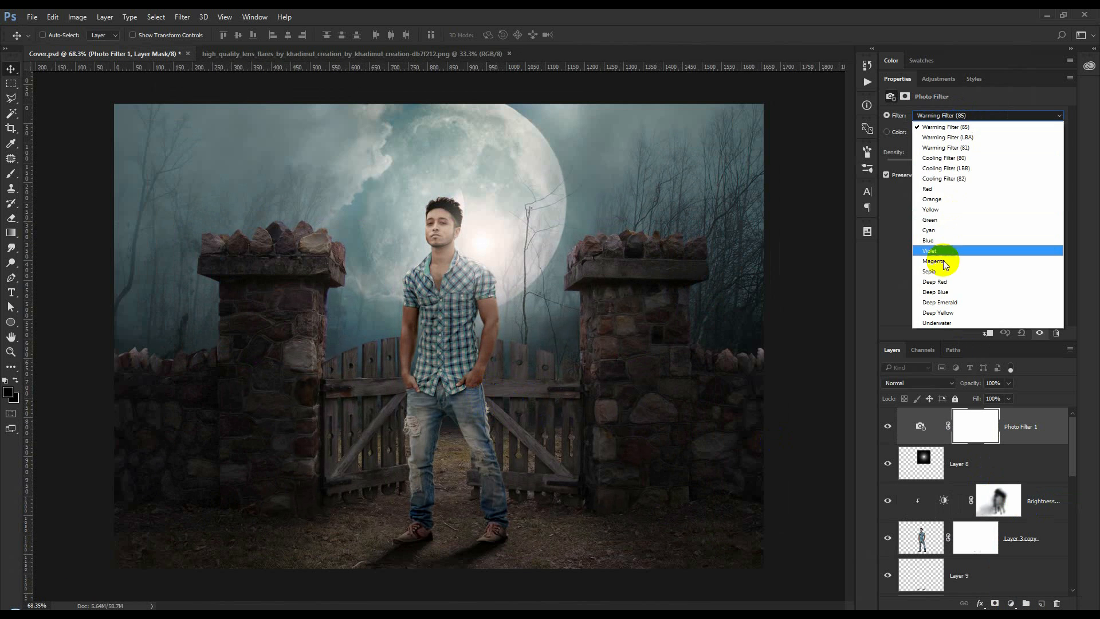
left_click(936, 218)
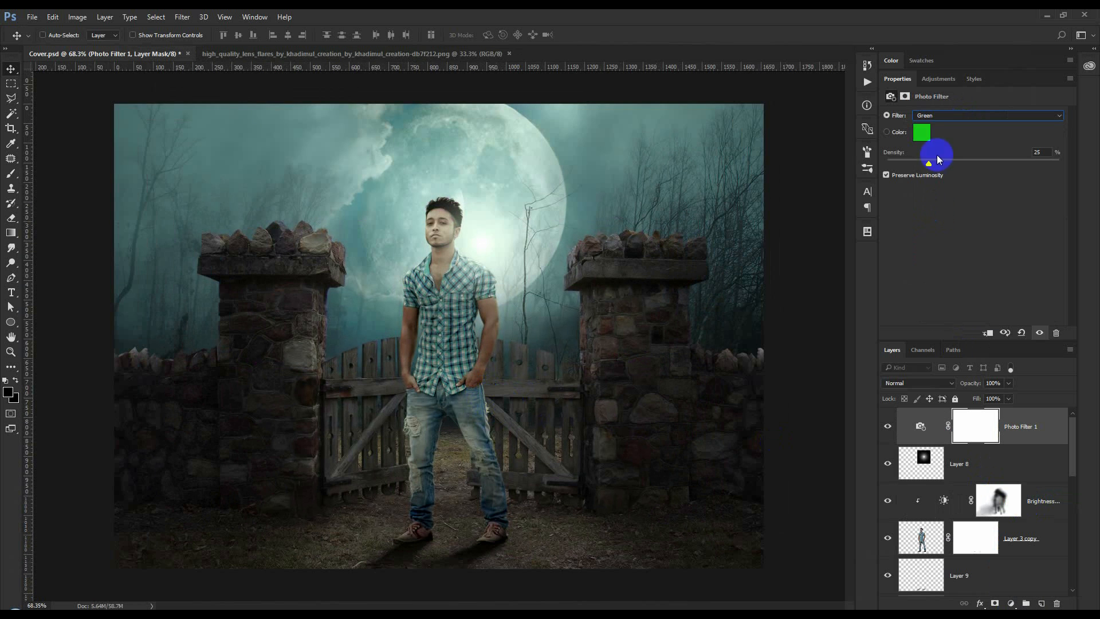
key("Down")
left_click(940, 121)
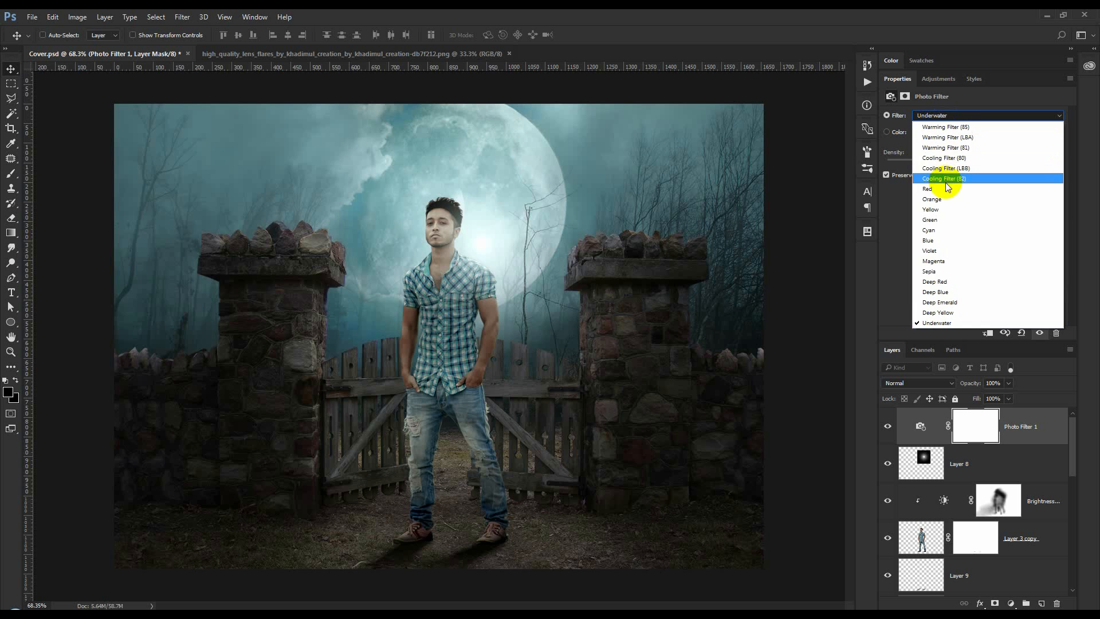
left_click(949, 169)
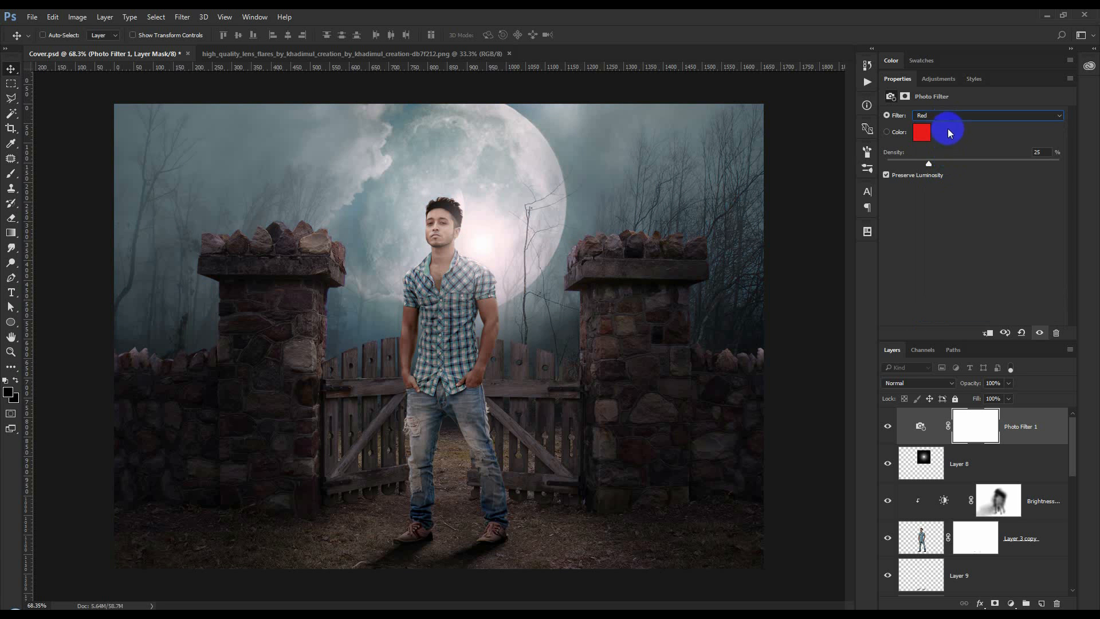
key("Down")
key("Down")
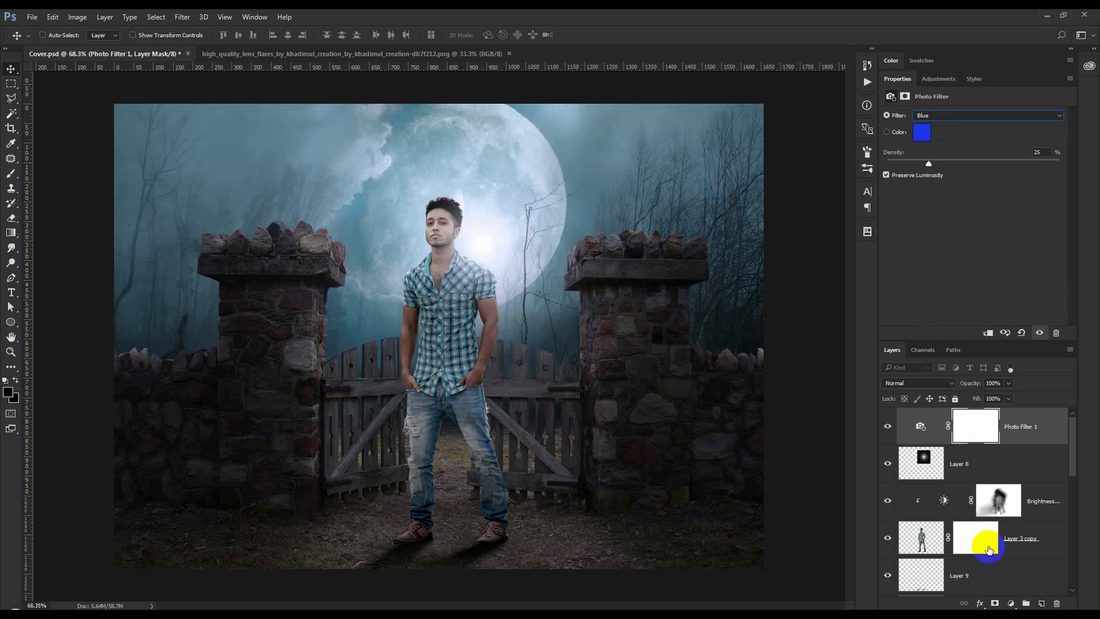
Step: Try several 3D LUT looks in a new Color Lookup adjustment layer and delete that layer
left_click(1011, 602)
left_click(1025, 525)
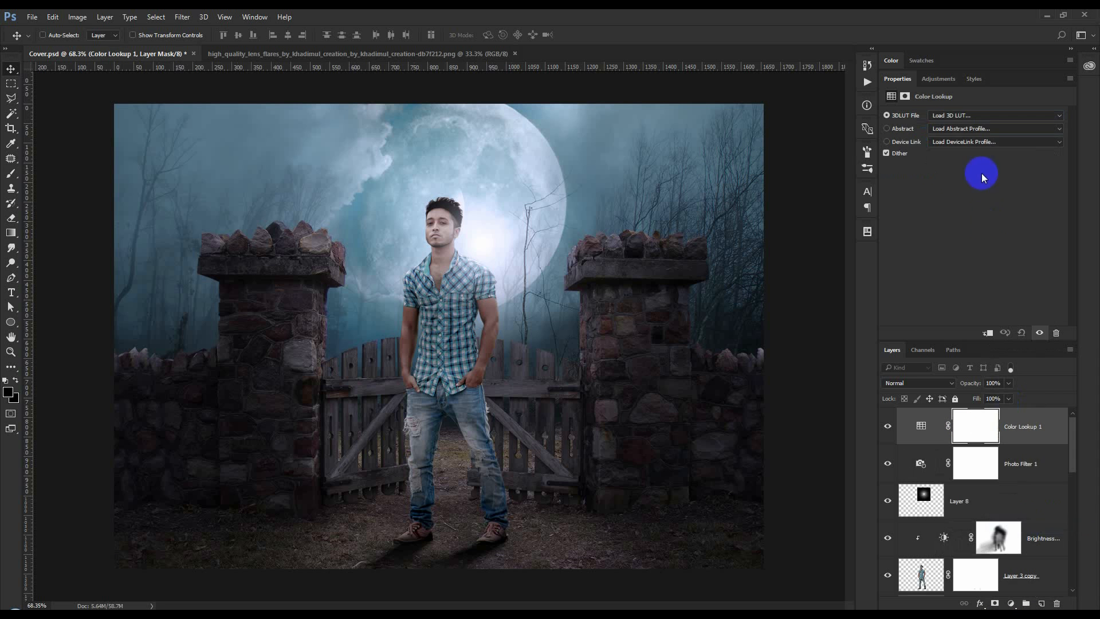
left_click(954, 116)
left_click(954, 161)
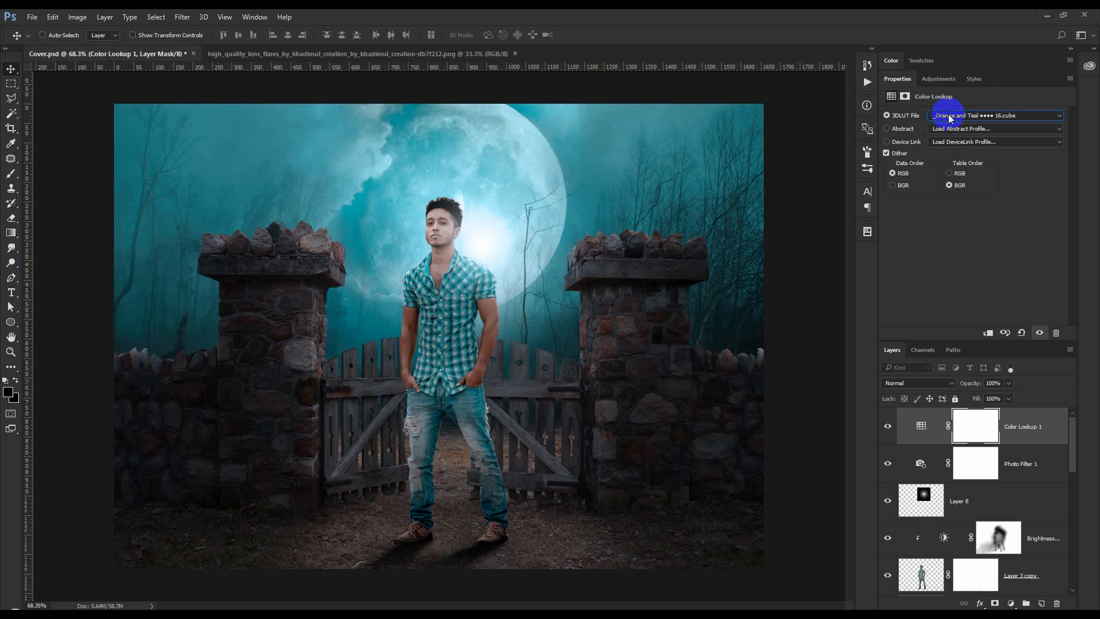
scroll(950, 119, "down", 1)
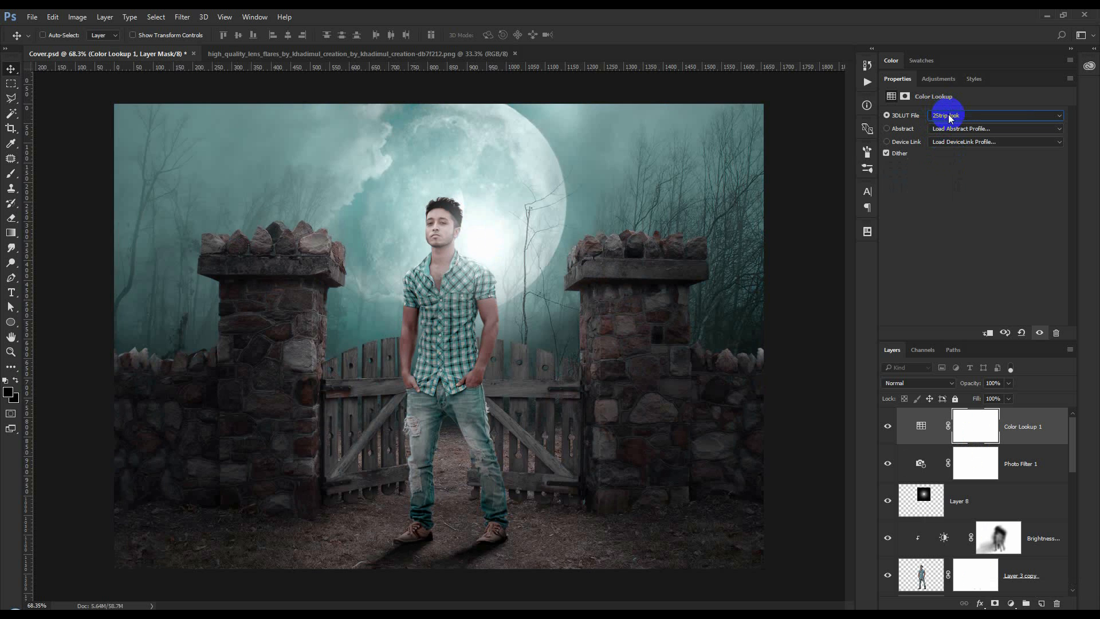
scroll(950, 119, "down", 1)
scroll(949, 117, "down", 1)
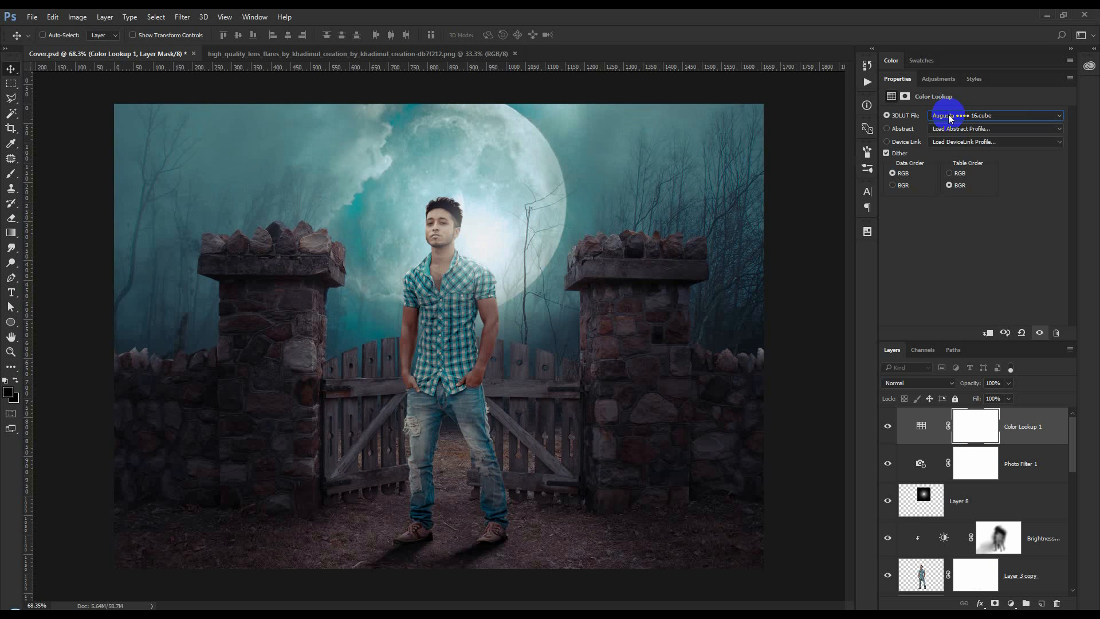
scroll(950, 119, "down", 1)
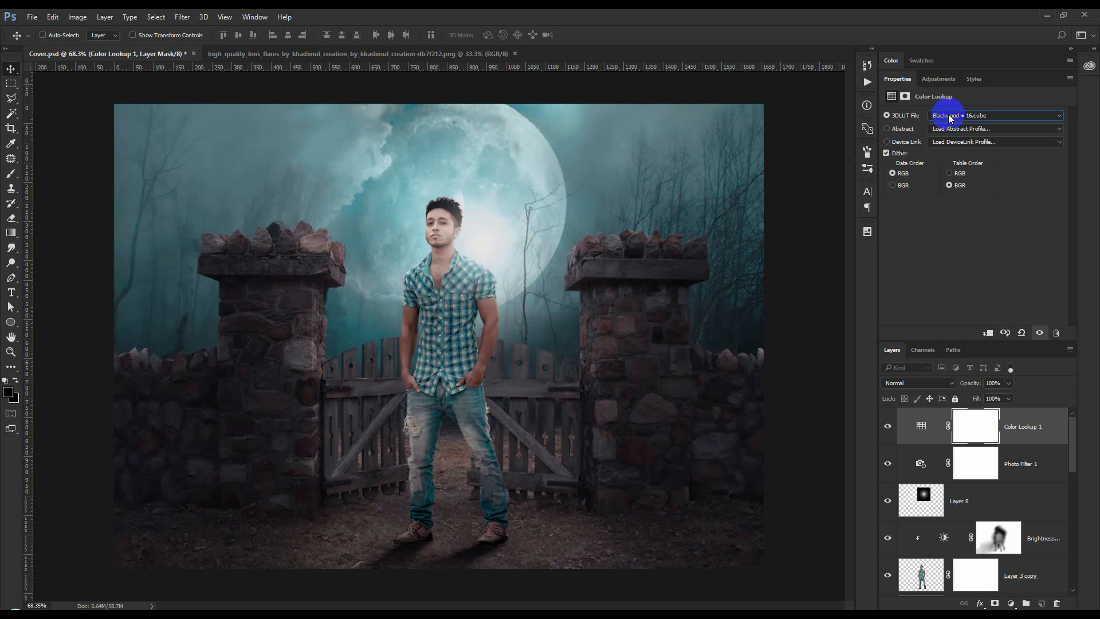
scroll(949, 119, "down", 1)
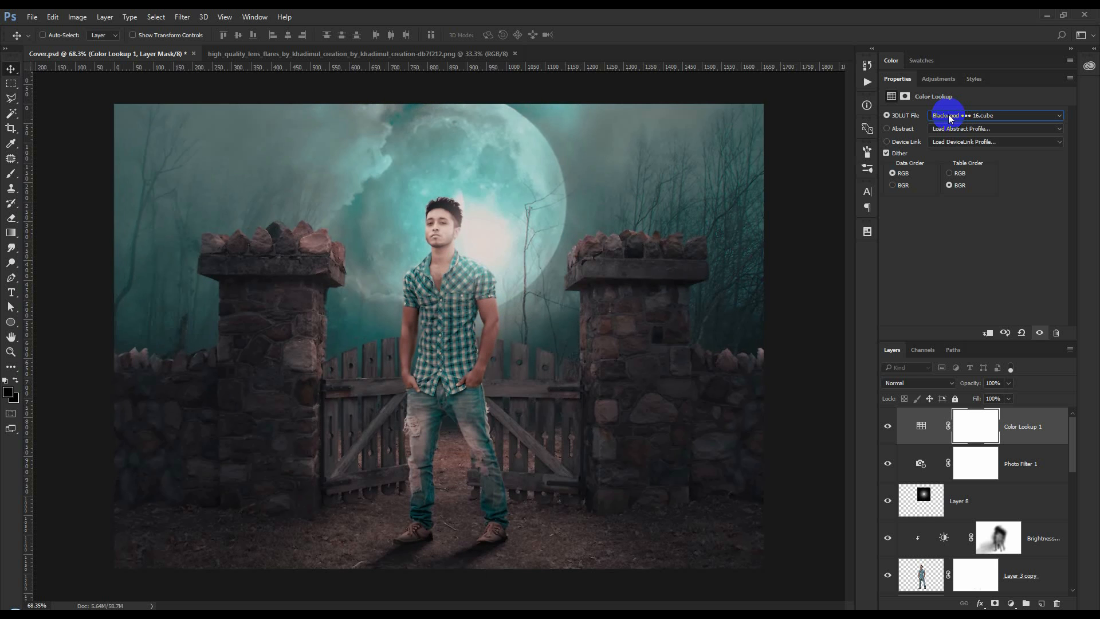
scroll(949, 119, "down", 1)
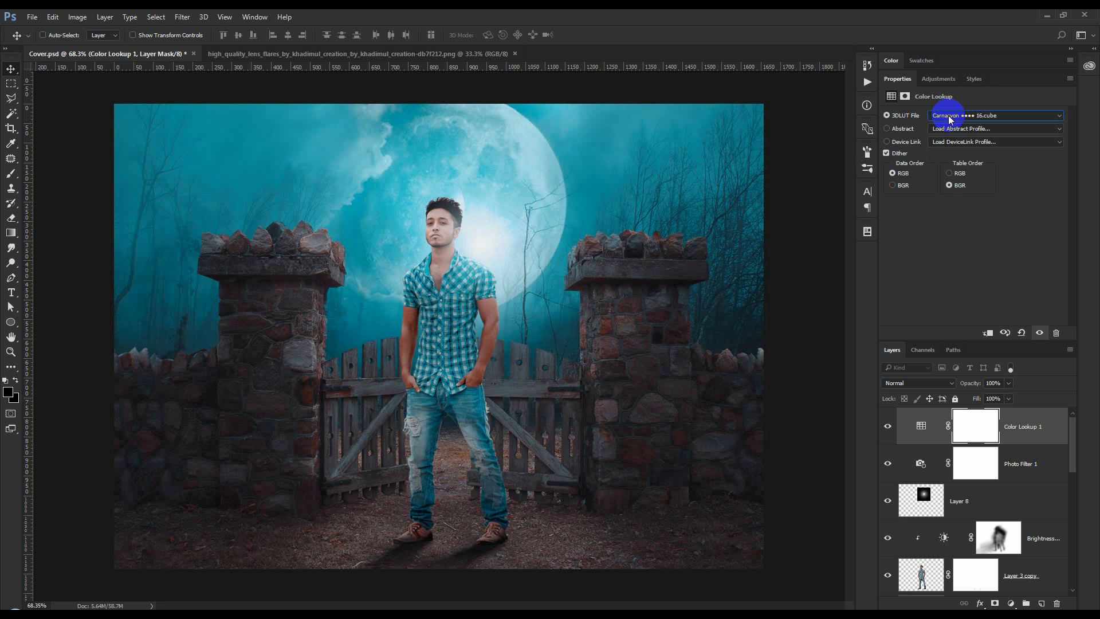
left_click_drag(957, 413, 1059, 604)
Step: Create a new top layer filled with the merged composite through Apply Image, and close the lens flares PNG document
left_click(1043, 603)
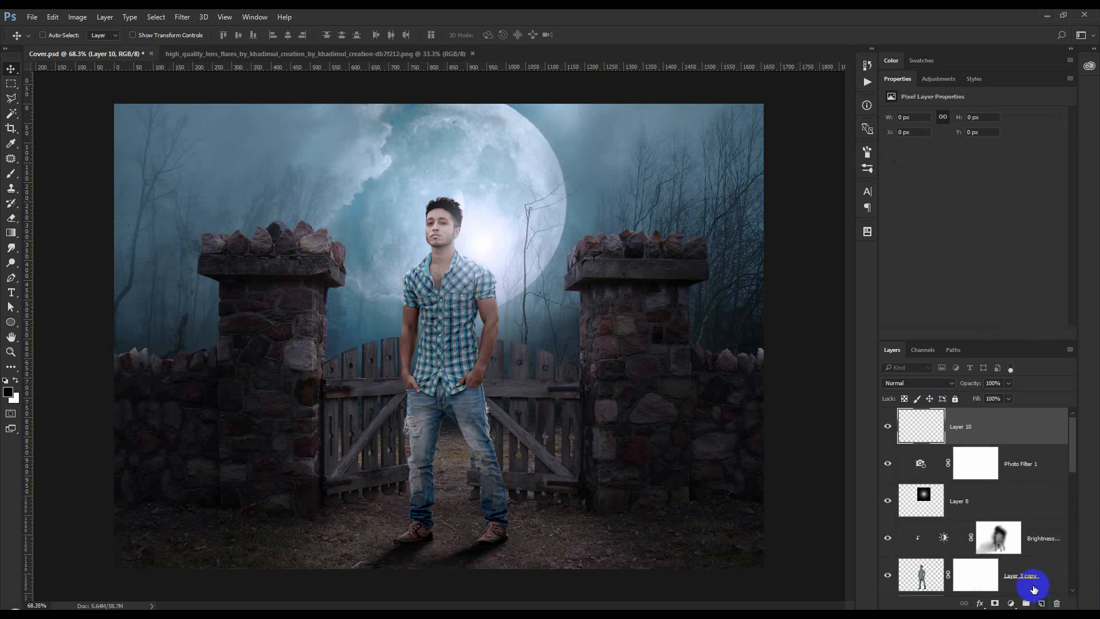
left_click(77, 17)
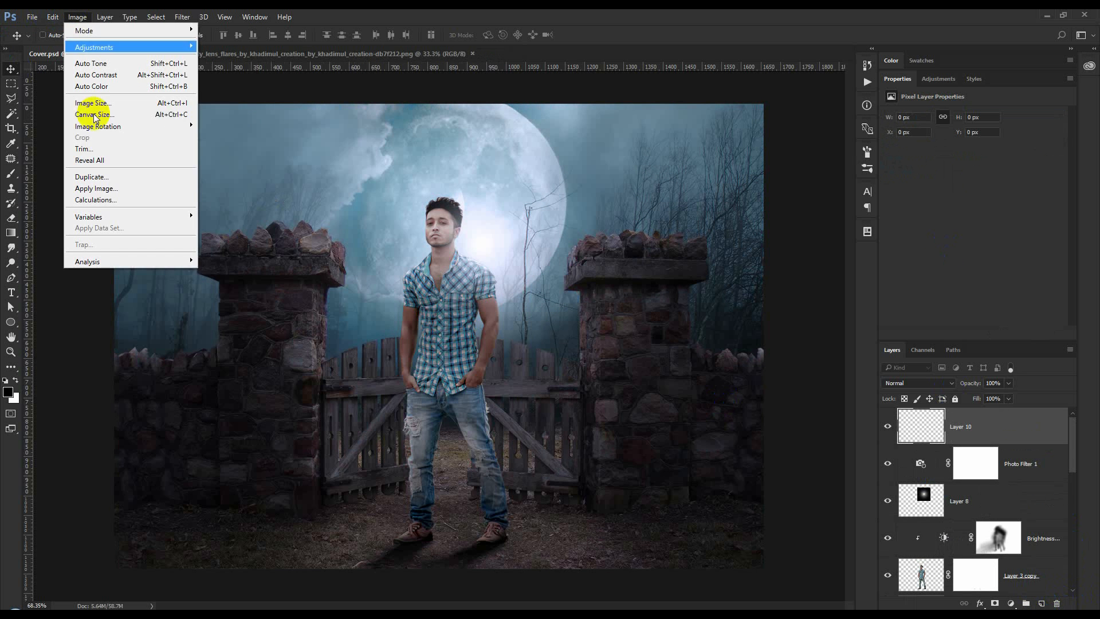
left_click(109, 188)
key("Return")
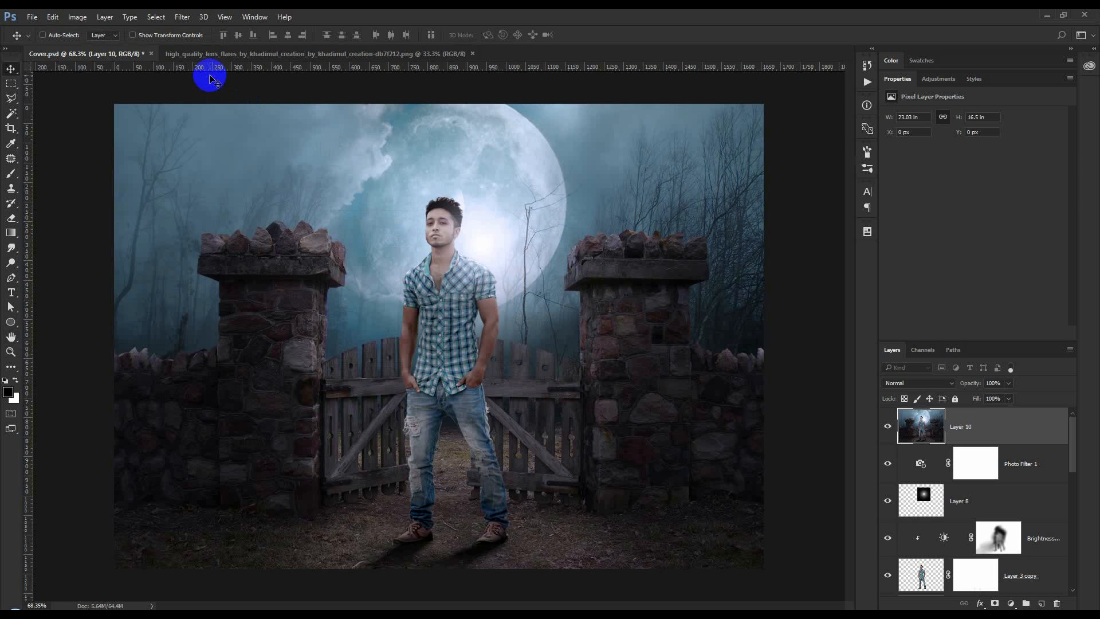
left_click(465, 54)
left_click(469, 54)
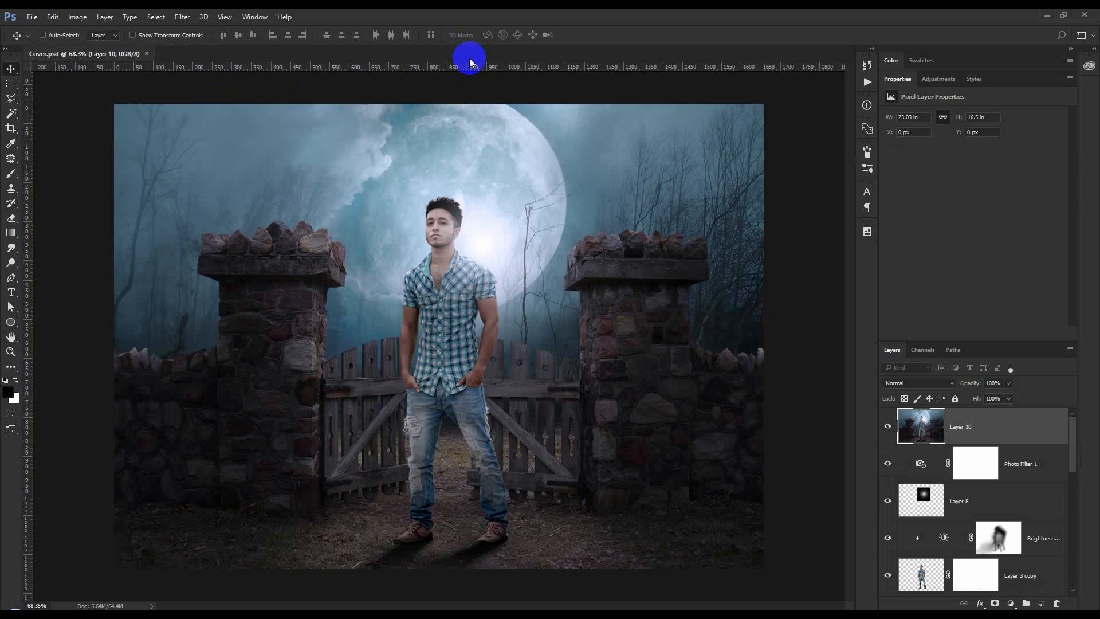
Step: Open the merged top layer in the Camera Raw Filter and set the Post Crop Vignetting amount to about -12
left_click(184, 16)
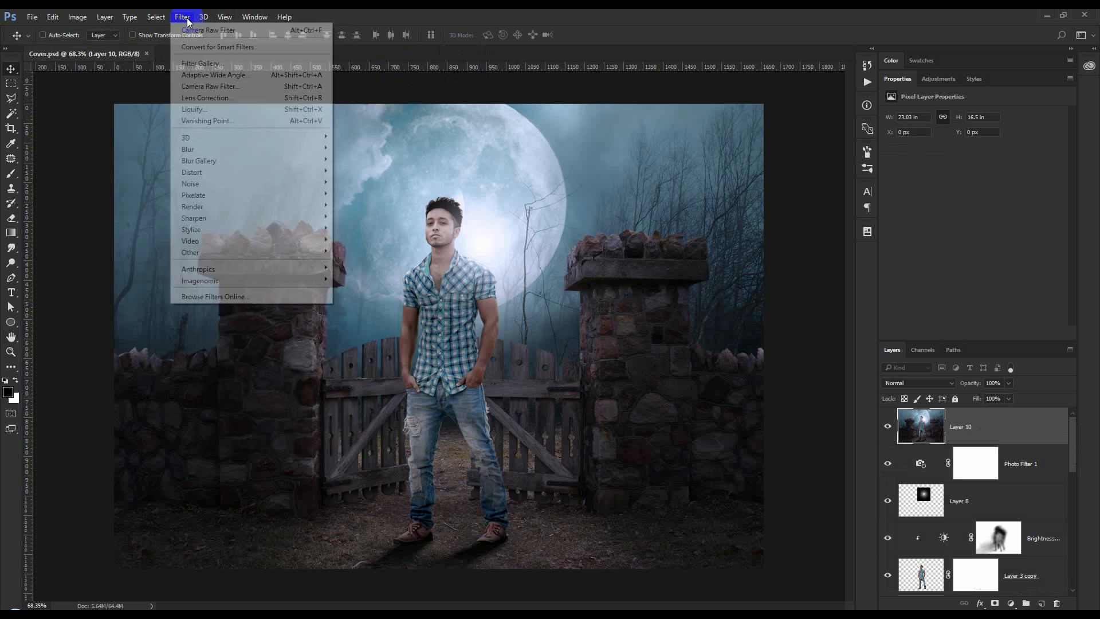
left_click(210, 86)
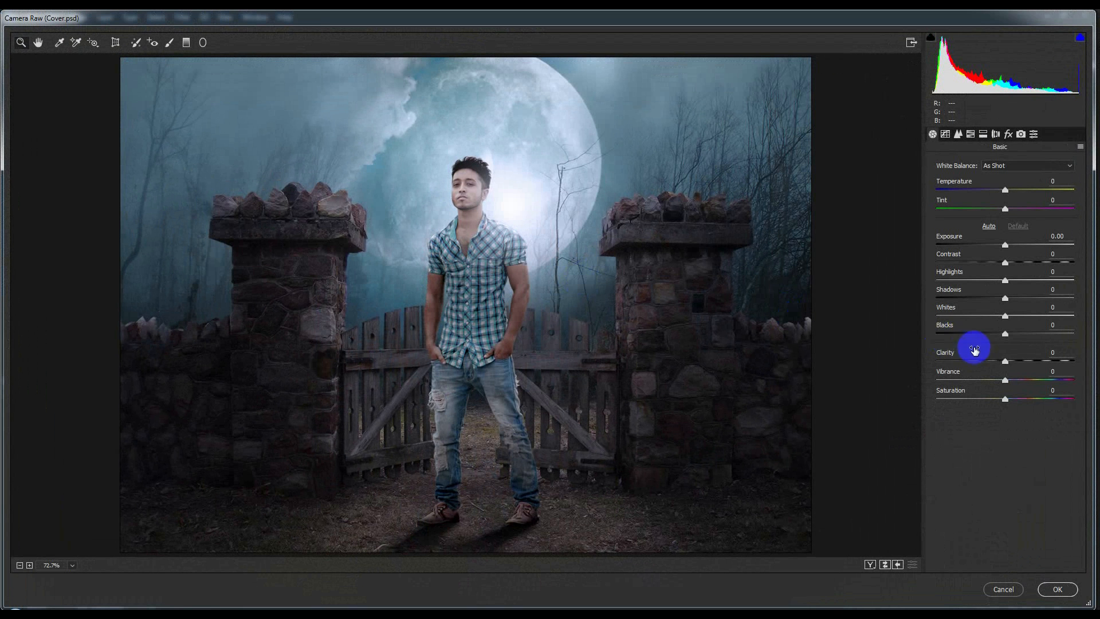
left_click(1020, 134)
left_click(998, 134)
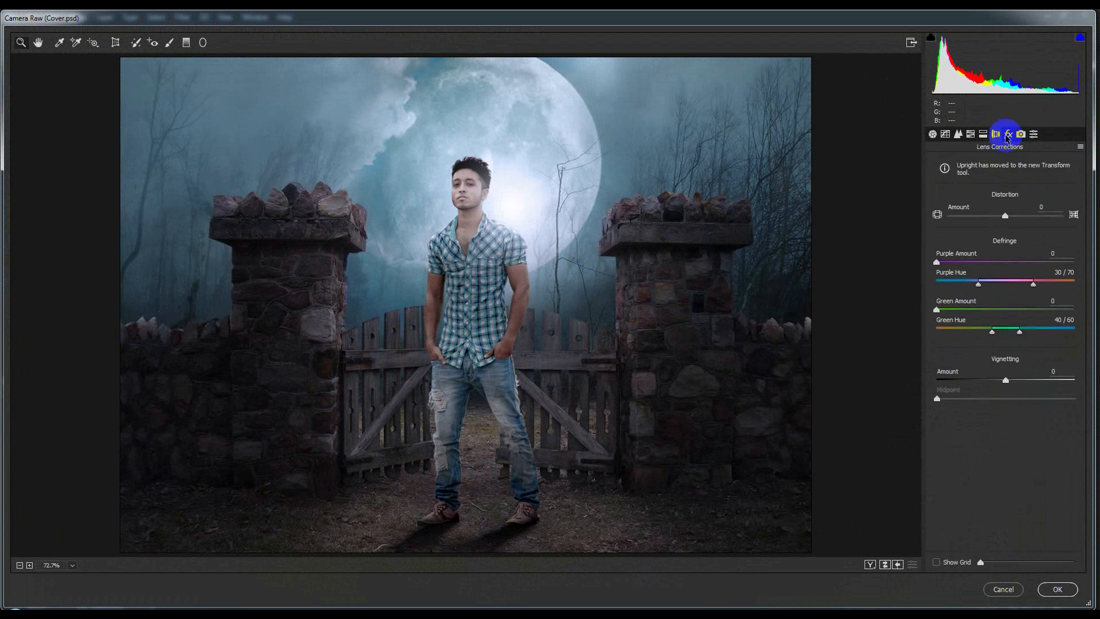
left_click(1008, 134)
mouse_move(1006, 324)
left_mouse_down()
mouse_move(973, 330)
mouse_move(997, 324)
left_mouse_up()
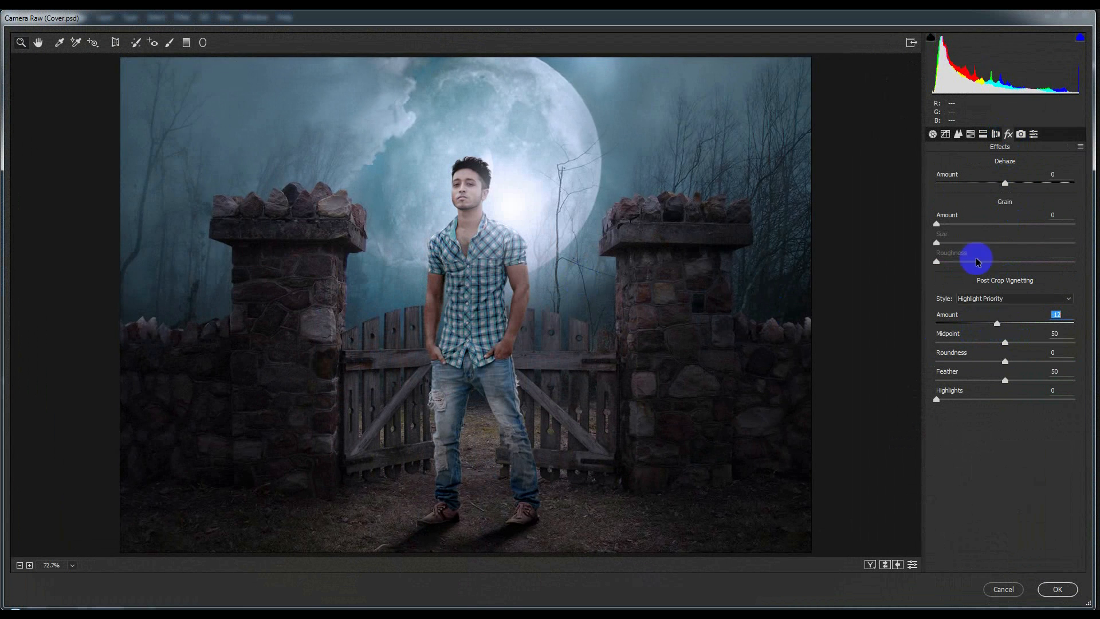
Step: Set the Basic adjustments to Contrast +8, Highlights +18, Shadows -8, Whites -10, Blacks +10, Temperature -3 and Tint +11
left_click(933, 134)
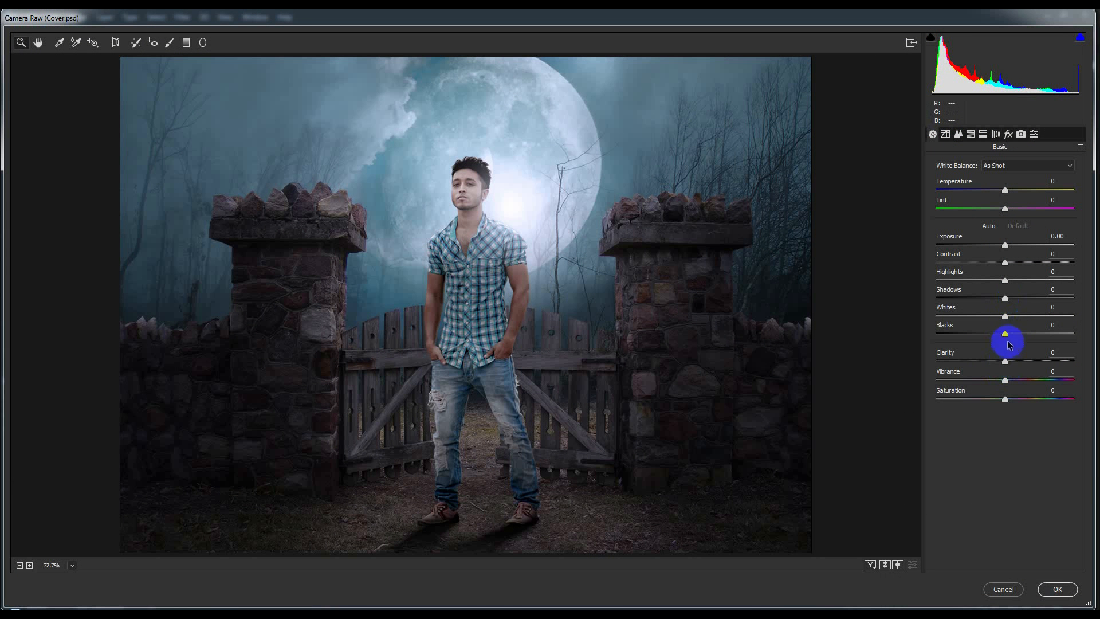
left_click_drag(1007, 336, 1015, 262)
left_click(1002, 305)
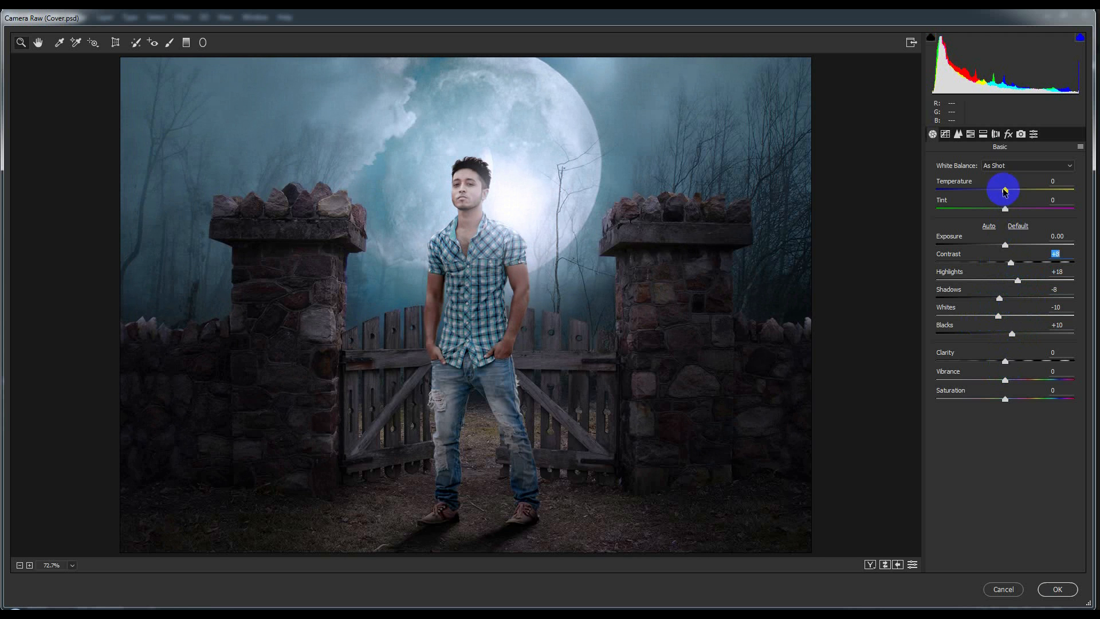
left_click_drag(1004, 190, 998, 193)
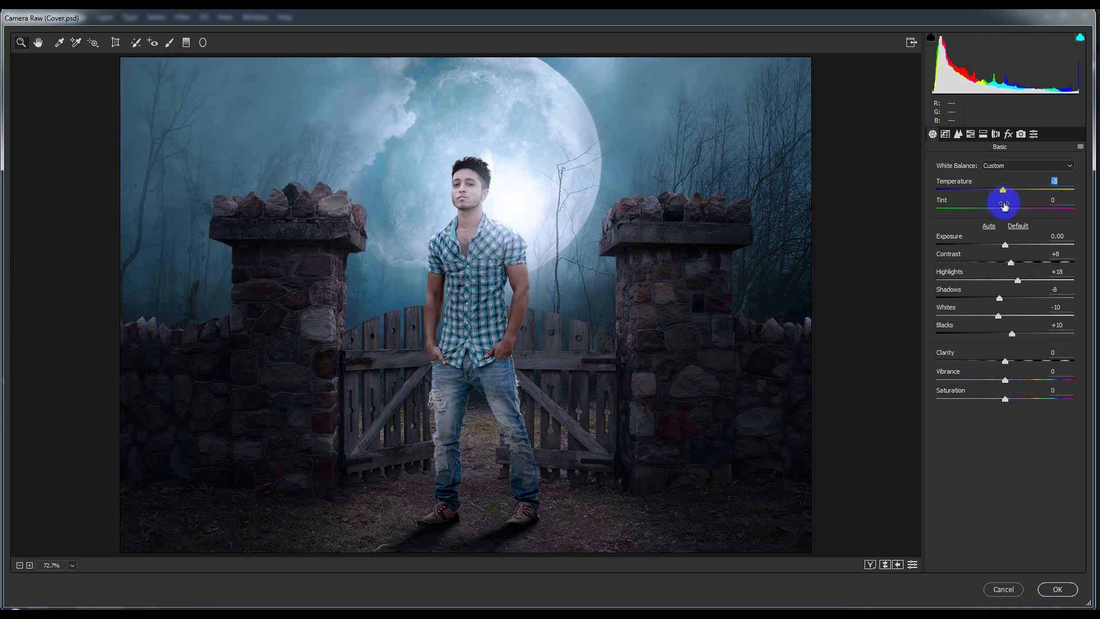
mouse_move(1003, 212)
left_mouse_down()
mouse_move(994, 214)
mouse_move(1013, 215)
left_mouse_up()
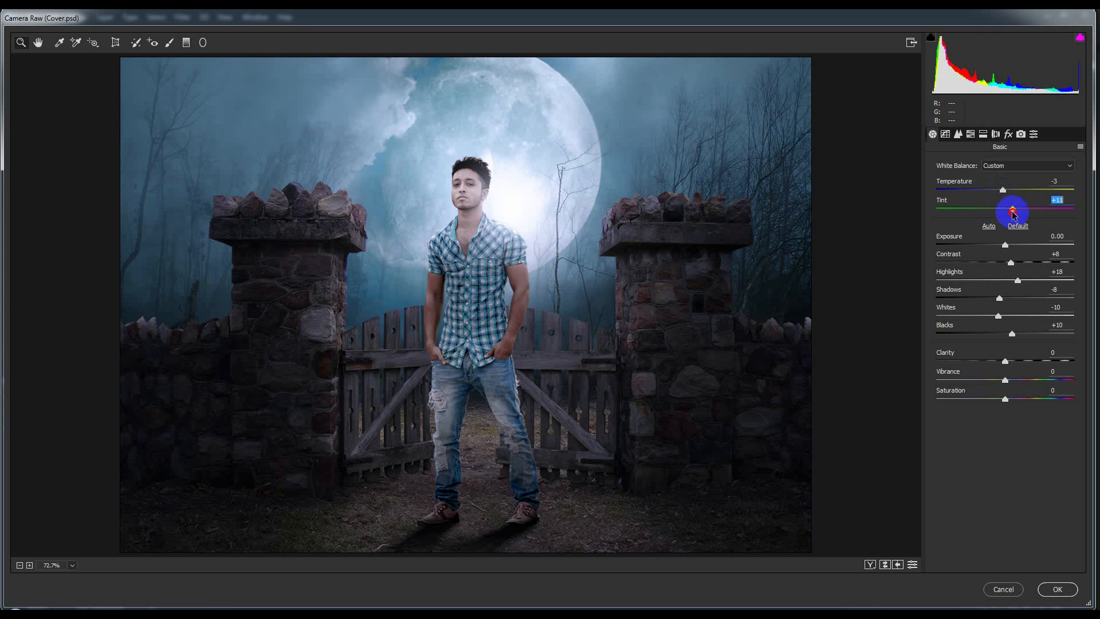
Step: Shape the Blue channel tone curve with a highlight point at input 244, output 211 and a shadow point at input 19, output 27
left_click(959, 133)
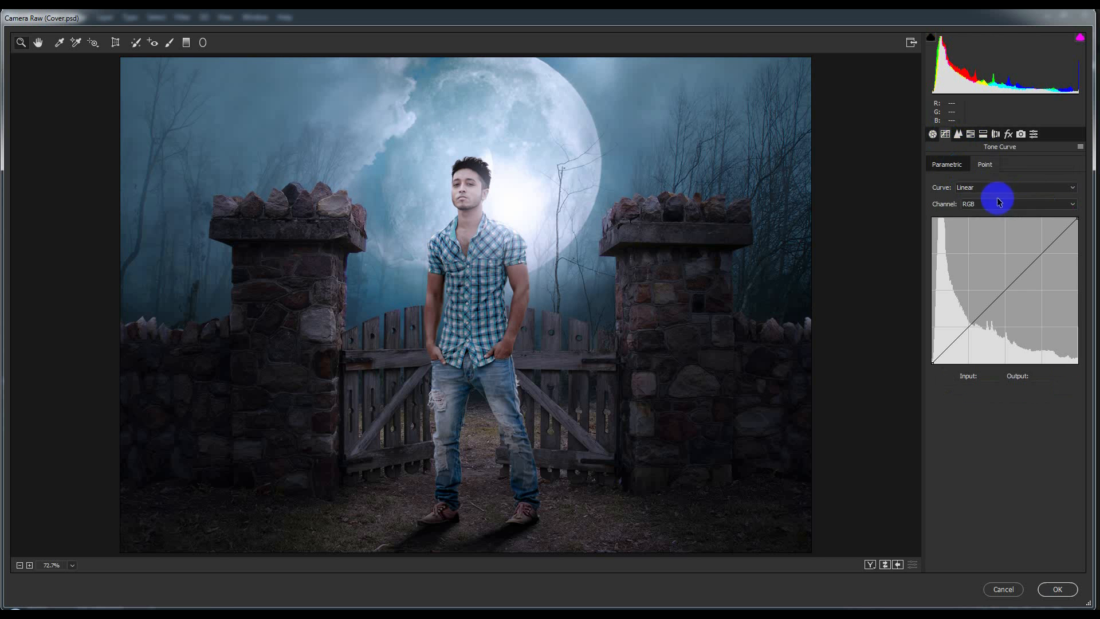
left_click(1065, 204)
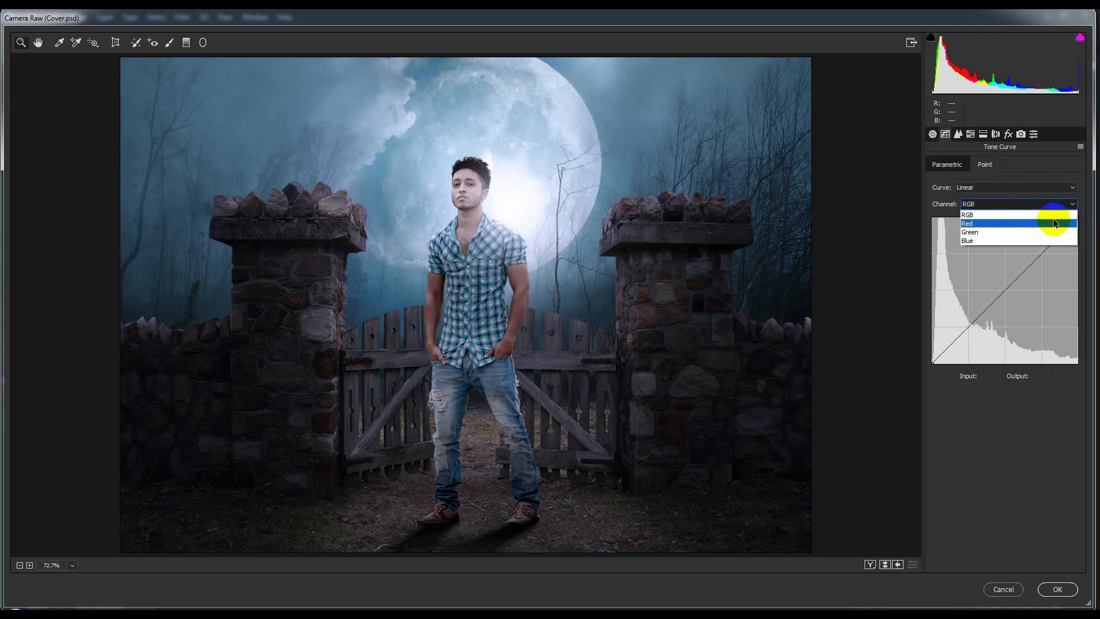
left_click(1055, 240)
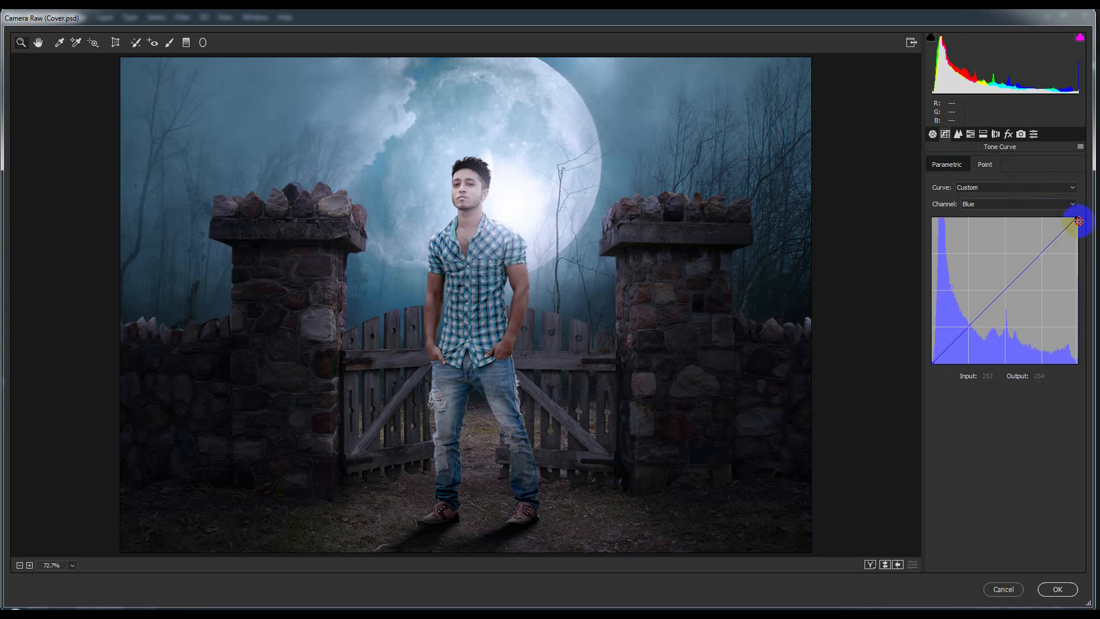
left_click_drag(1080, 221, 1071, 243)
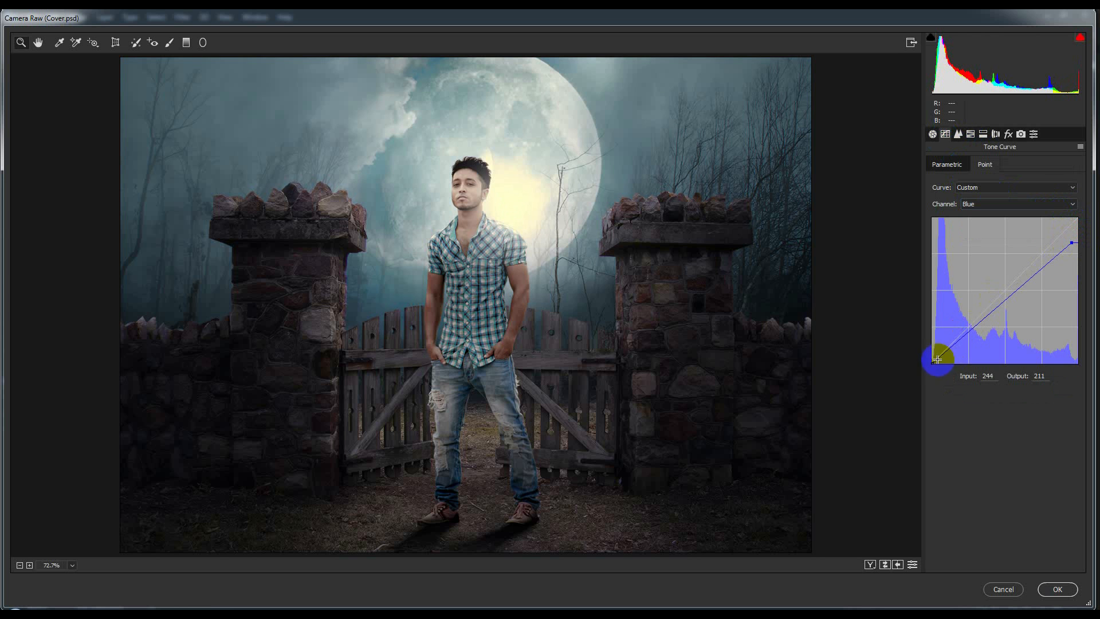
mouse_move(934, 363)
left_mouse_down()
mouse_move(933, 347)
mouse_move(944, 348)
left_mouse_up()
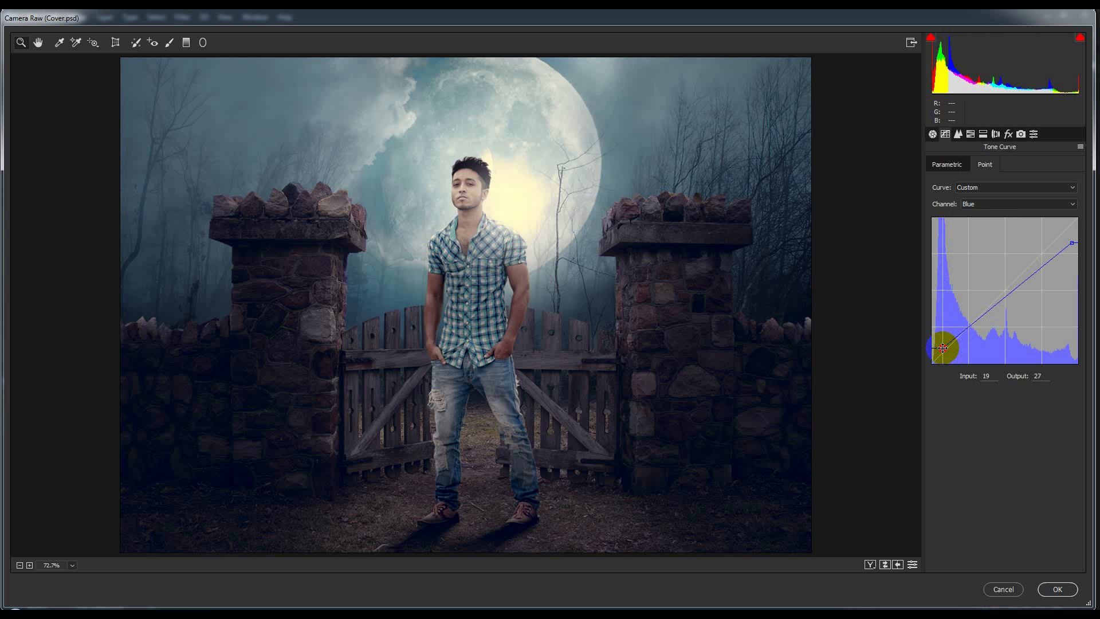
Step: Adjust the Red channel tone curve with its shadow point at 0, 0 and its highlight point at input 225, output 231
left_click(990, 204)
left_click(997, 224)
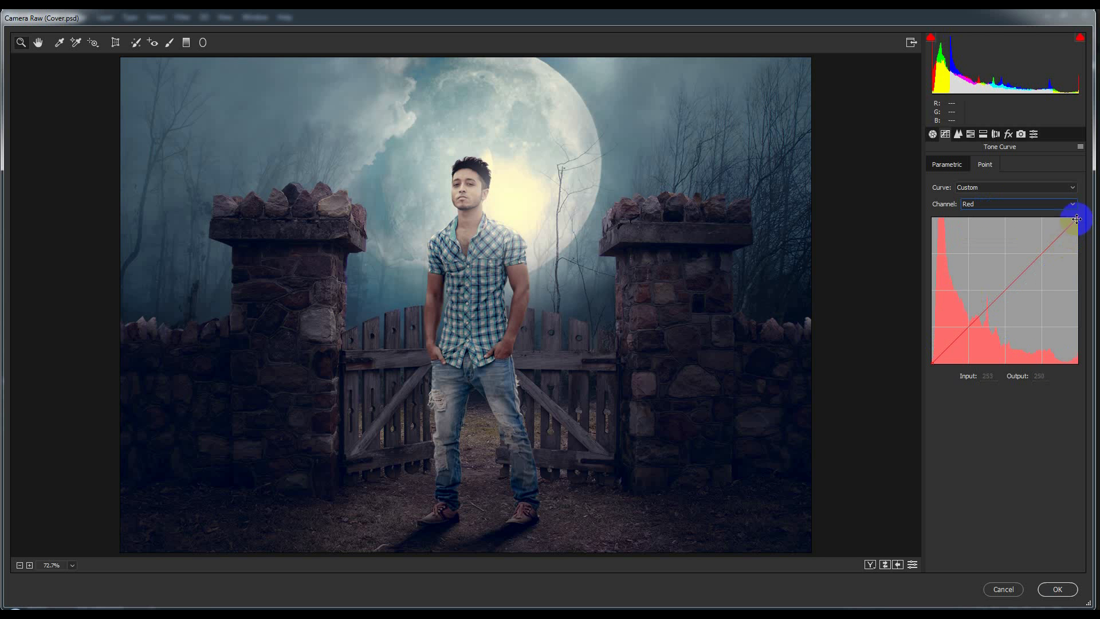
mouse_move(1077, 219)
left_mouse_down()
mouse_move(1081, 229)
mouse_move(1056, 229)
mouse_move(1079, 232)
mouse_move(1064, 233)
left_mouse_up()
left_click(939, 367)
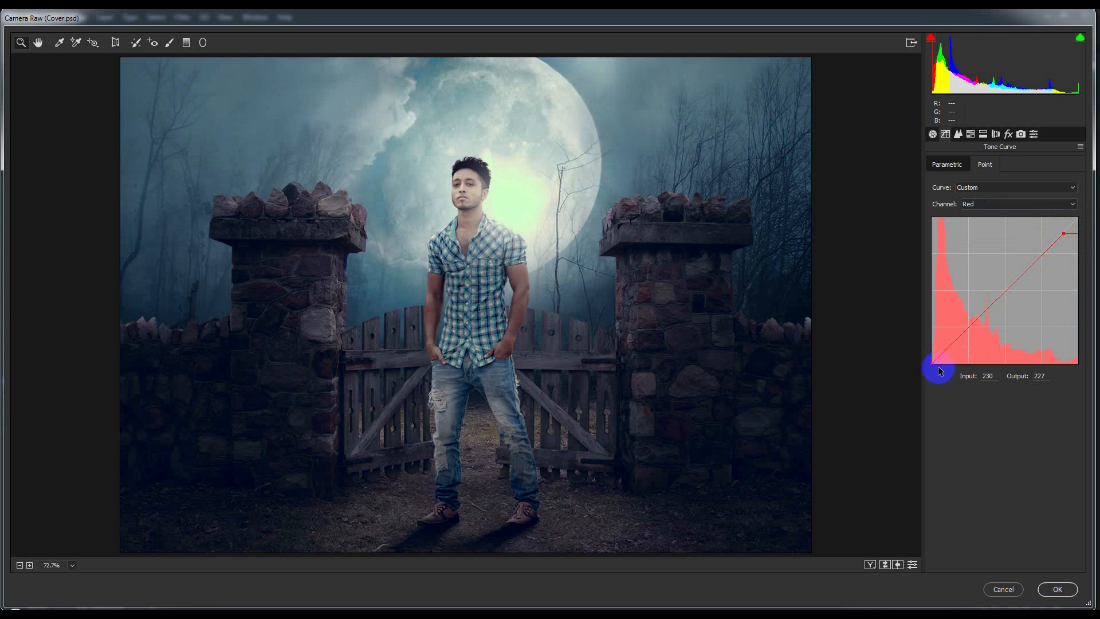
mouse_move(933, 363)
left_mouse_down()
mouse_move(941, 351)
mouse_move(919, 364)
left_mouse_up()
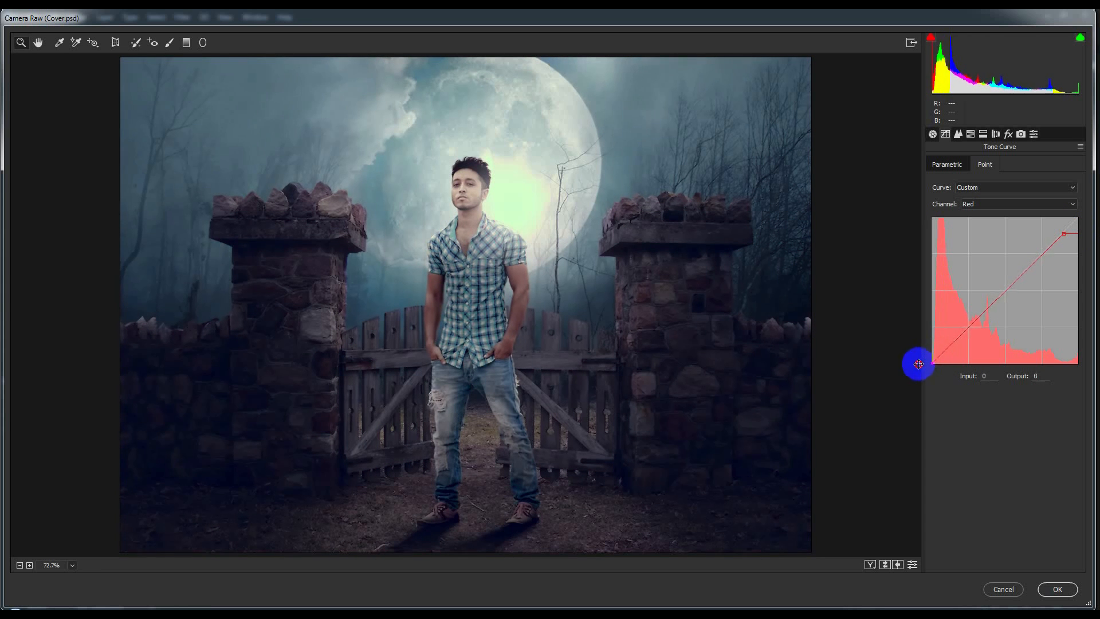
left_click_drag(1064, 234, 1060, 230)
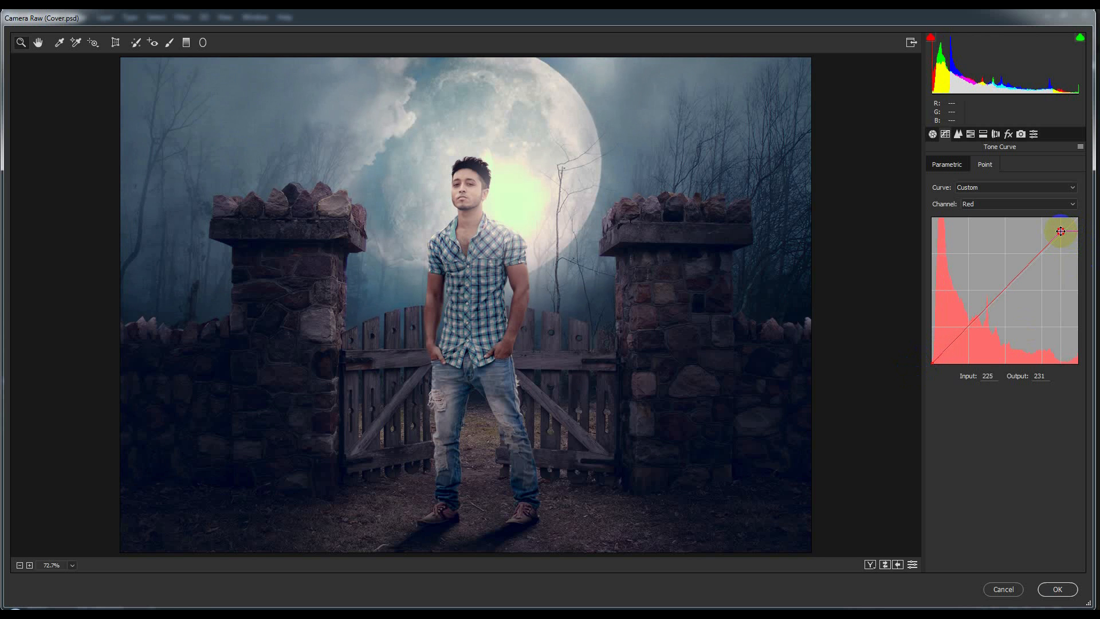
Step: Set the Green channel tone curve's highlight point to input 234, output 239, and adjust its shadow end
left_click(1009, 204)
left_click(1009, 230)
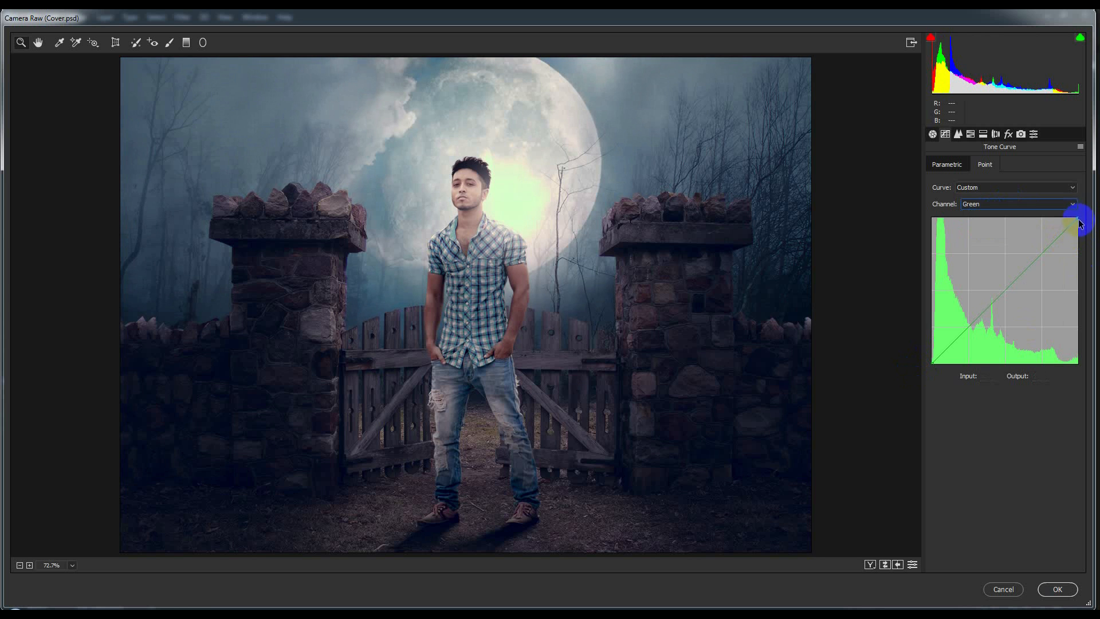
mouse_move(1078, 219)
left_mouse_down()
mouse_move(1082, 240)
mouse_move(1065, 226)
left_mouse_up()
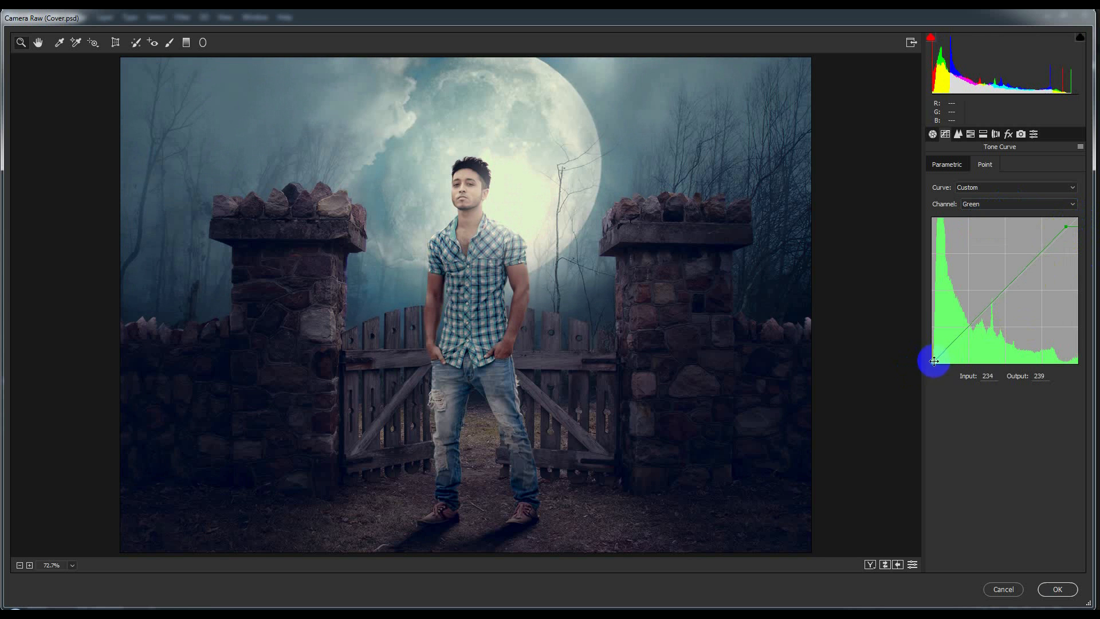
left_click_drag(933, 364, 928, 362)
Step: Add slight sharpening, raise the Oranges luminance a little, and apply the Camera Raw edits
left_click(958, 134)
left_click(955, 182)
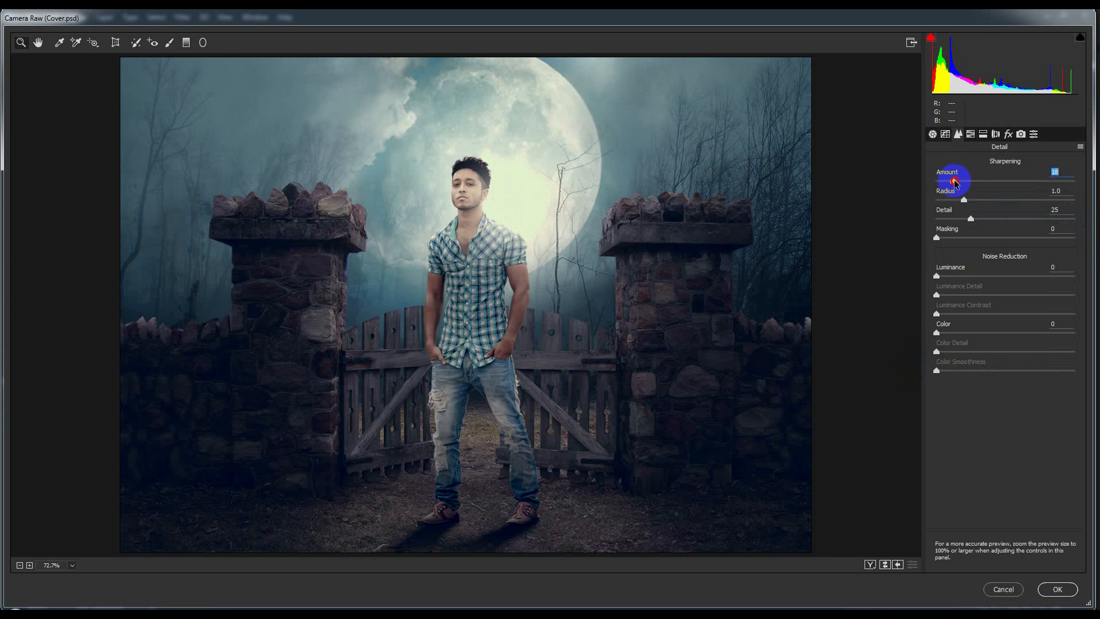
left_click(971, 134)
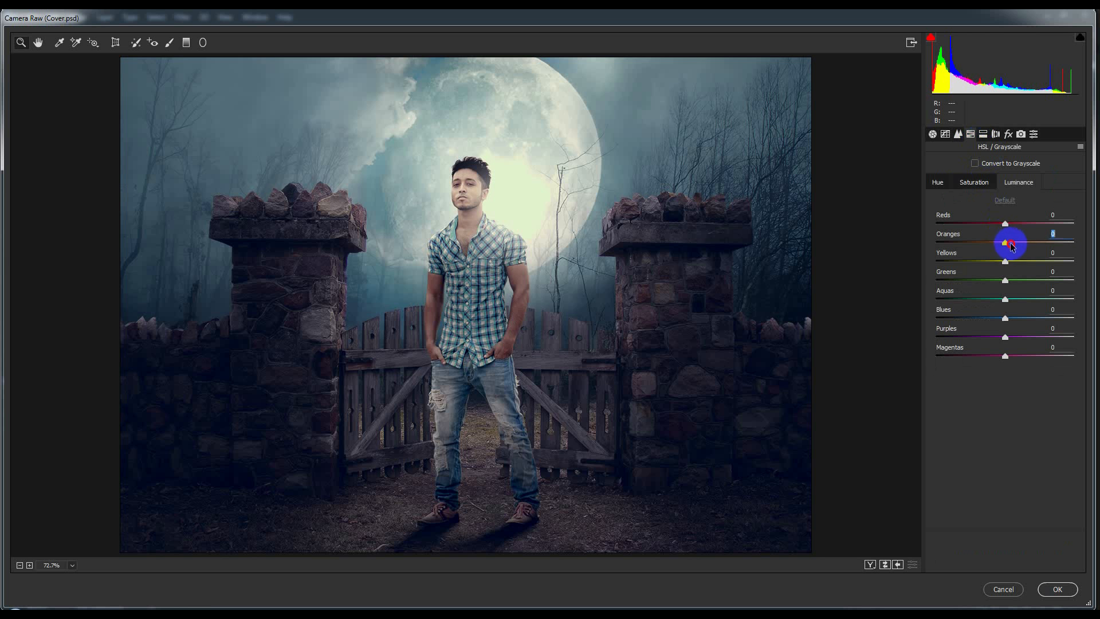
mouse_move(1010, 243)
left_mouse_down()
mouse_move(975, 241)
mouse_move(1016, 252)
left_mouse_up()
left_click(1057, 589)
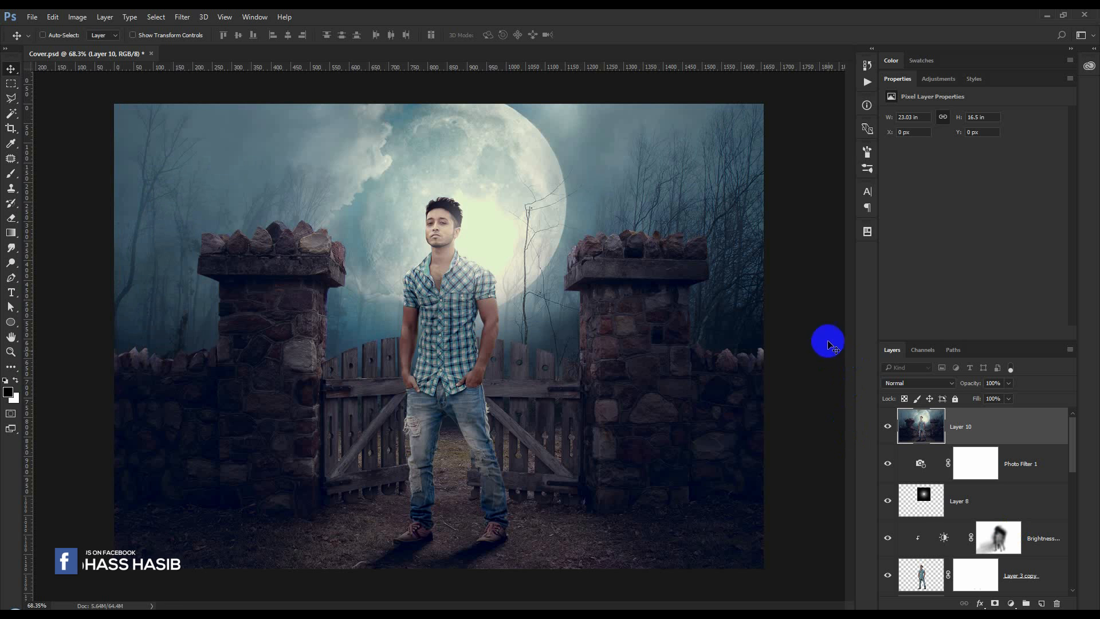
Step: Add a Color Lookup adjustment layer above Layer 10 and apply an Augusta 3D LUT to it
left_click(1011, 604)
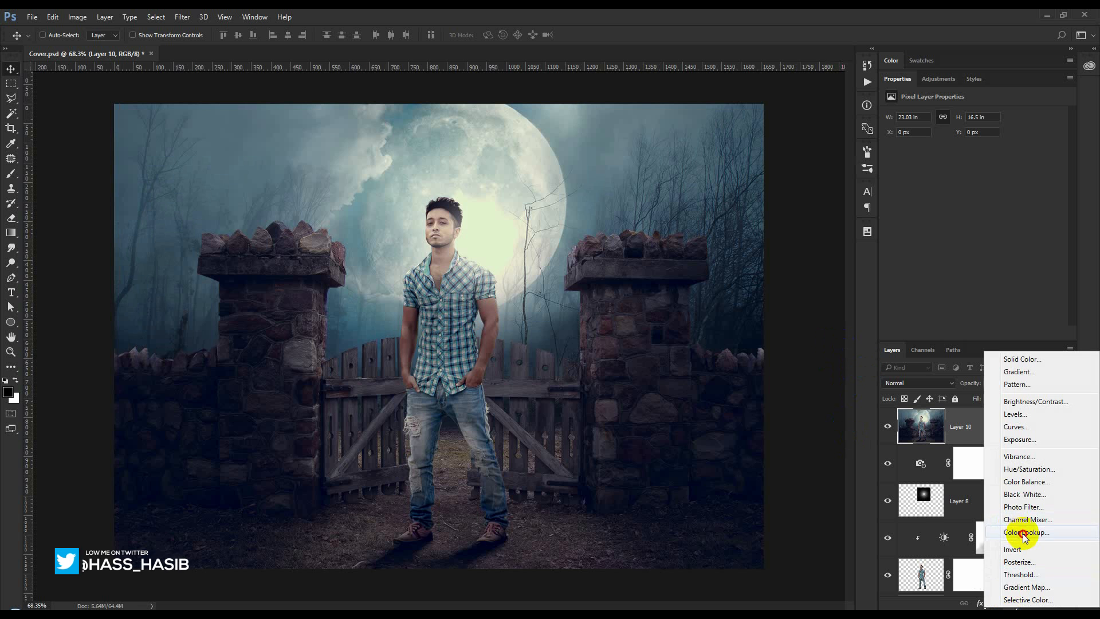
left_click(1018, 524)
left_click(967, 118)
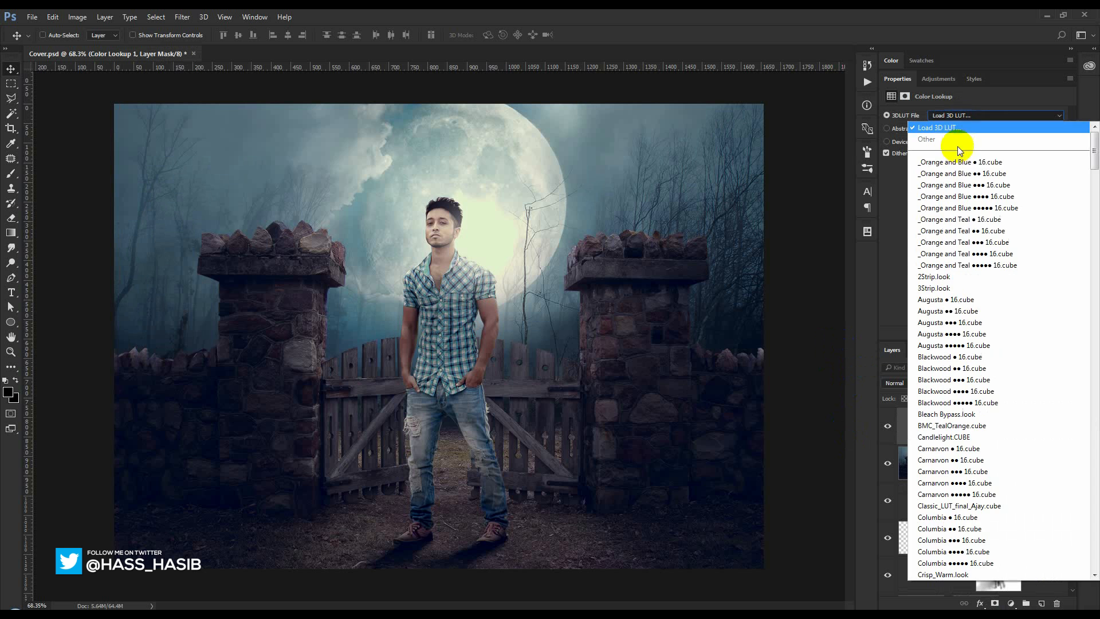
left_click(955, 312)
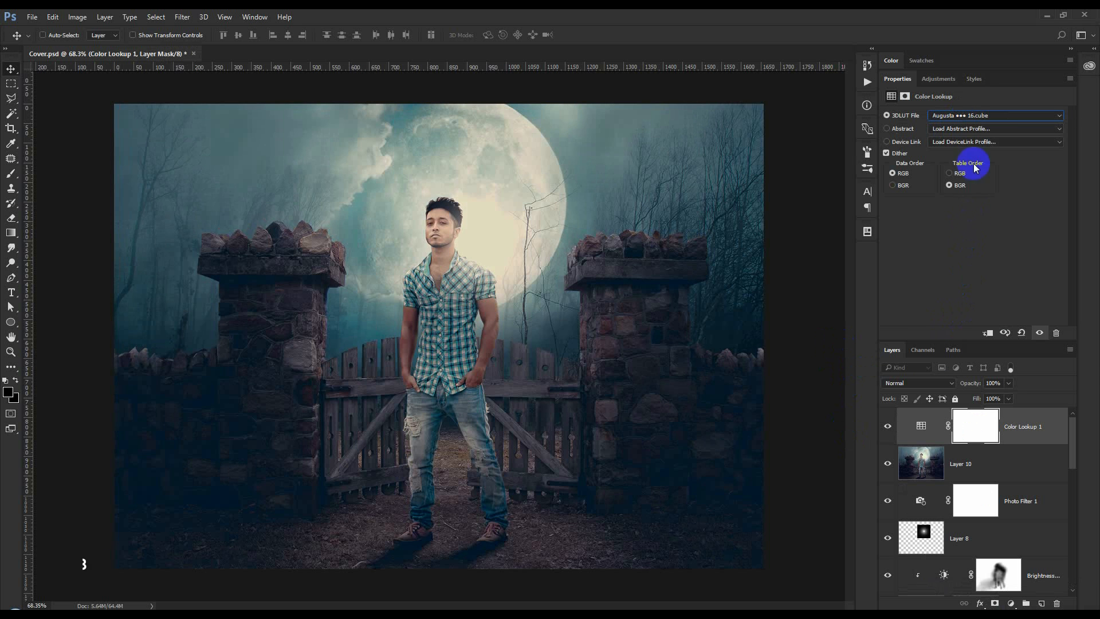
Step: Compare further 3D LUTs on the composite, from the Blackwood looks through BMC_TealOrange and the Carnarvon series
scroll(967, 115, "down", 1)
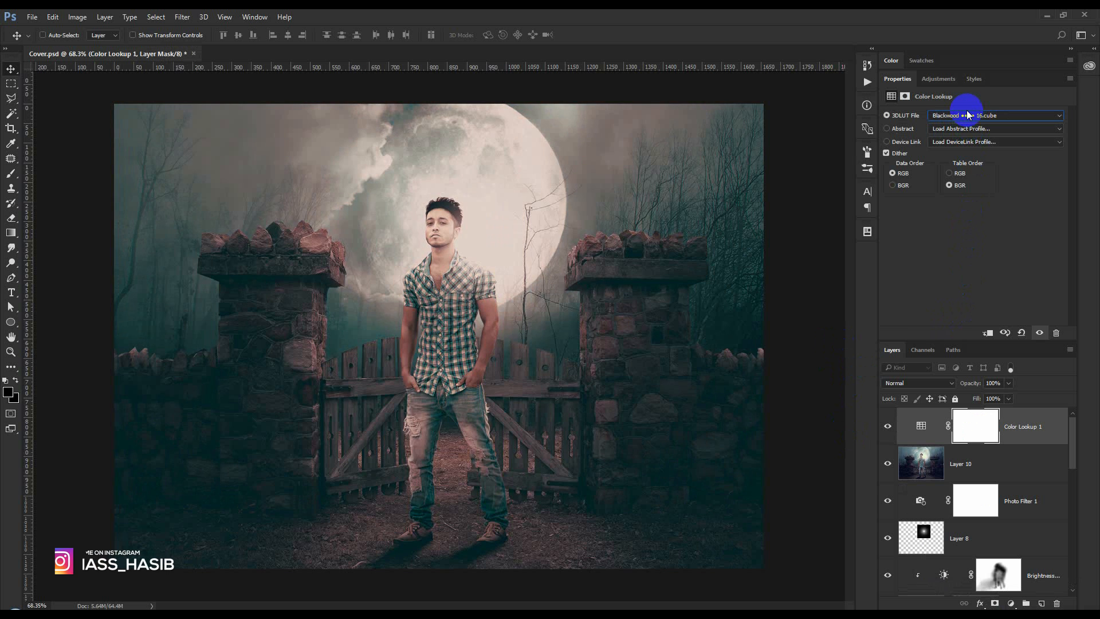
scroll(967, 114, "down", 1)
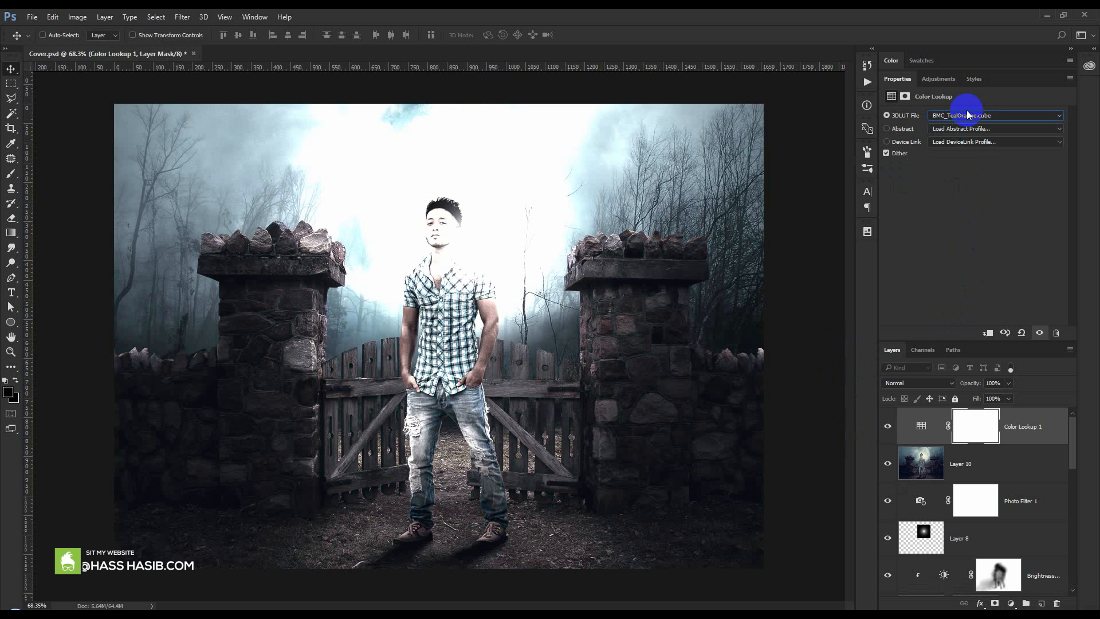
scroll(968, 115, "down", 1)
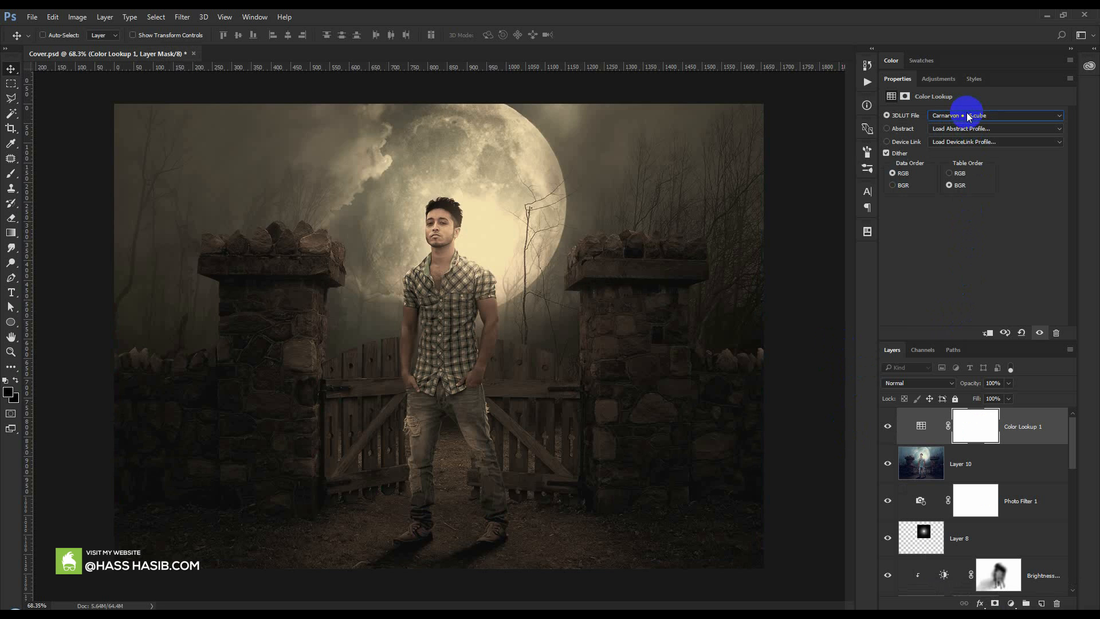
scroll(968, 116, "down", 1)
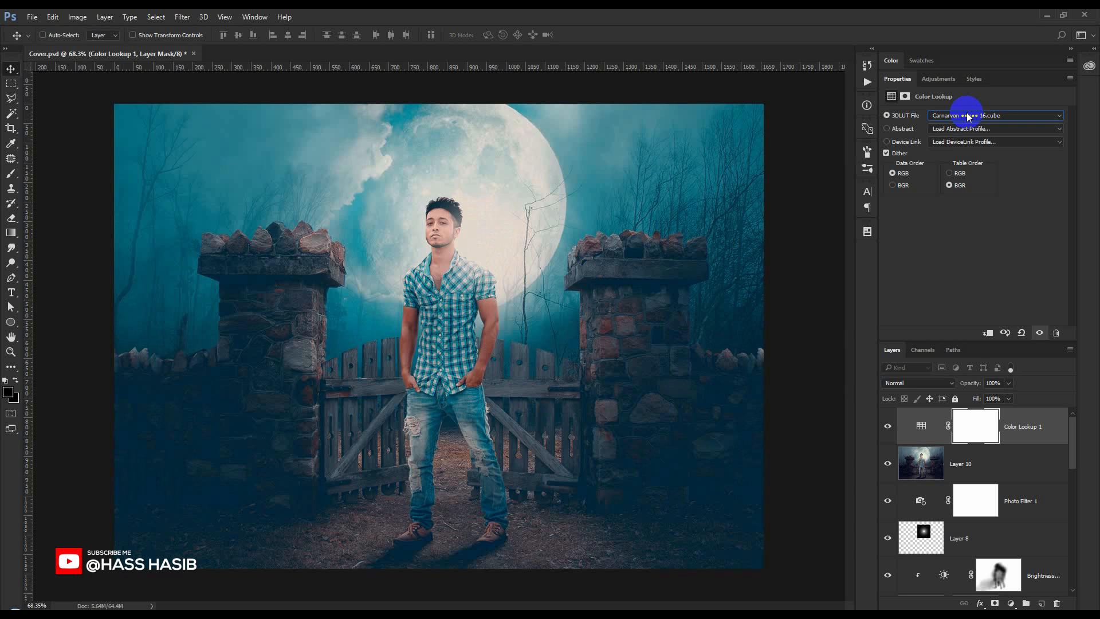
scroll(968, 116, "down", 1)
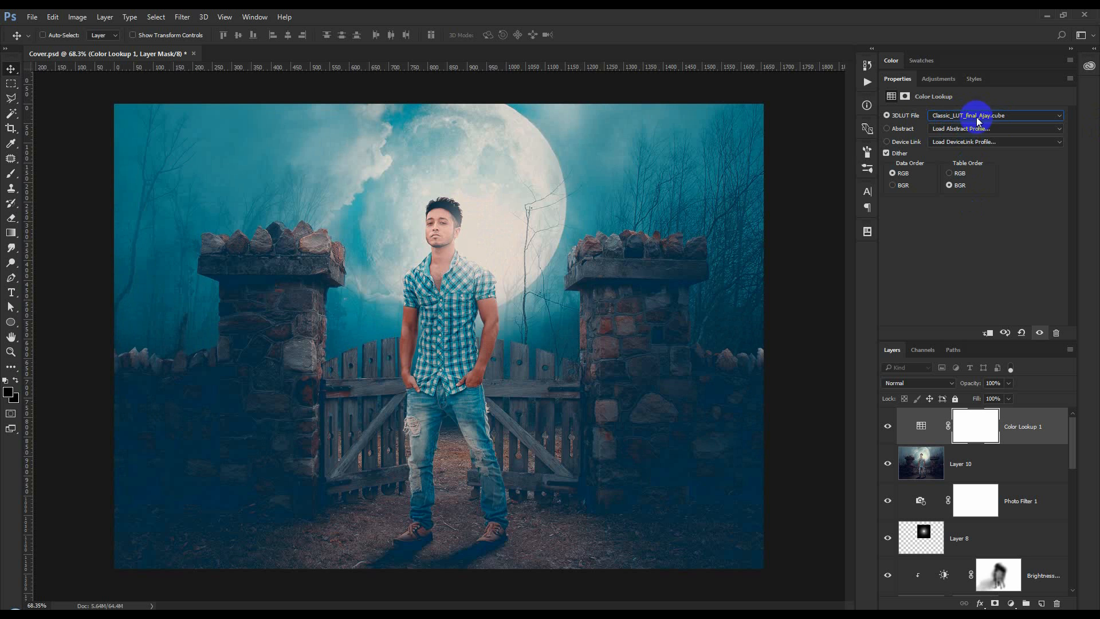
Step: Try the Columbia, Dufferin, Elgin and F-8700-LOG.3dl 3D LUTs on the Color Lookup layer to compare their grades
left_click(980, 117)
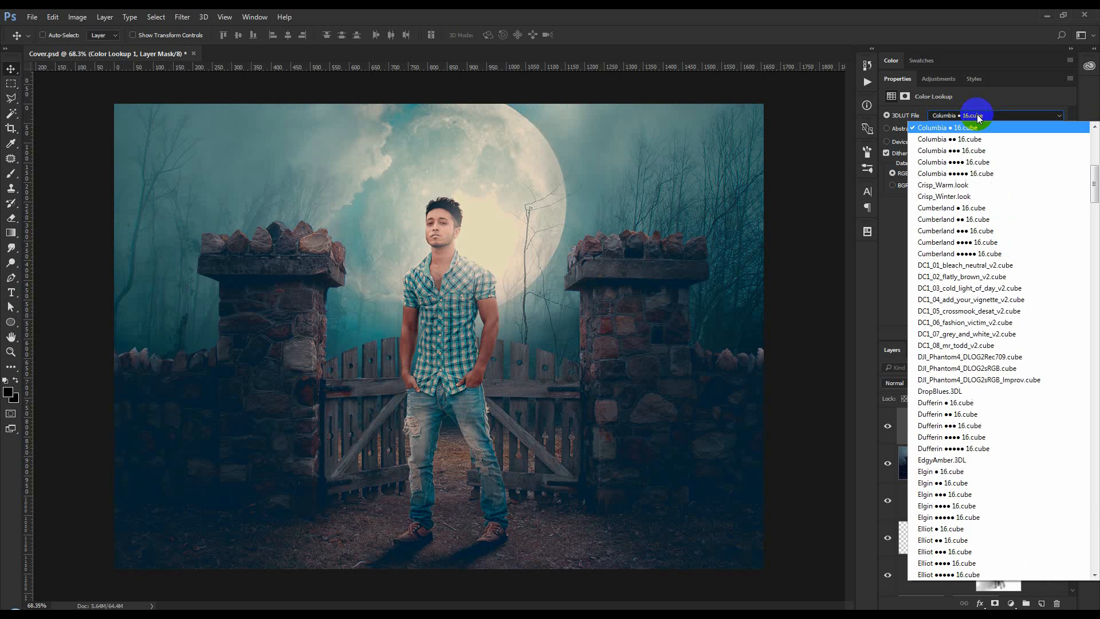
left_click(947, 403)
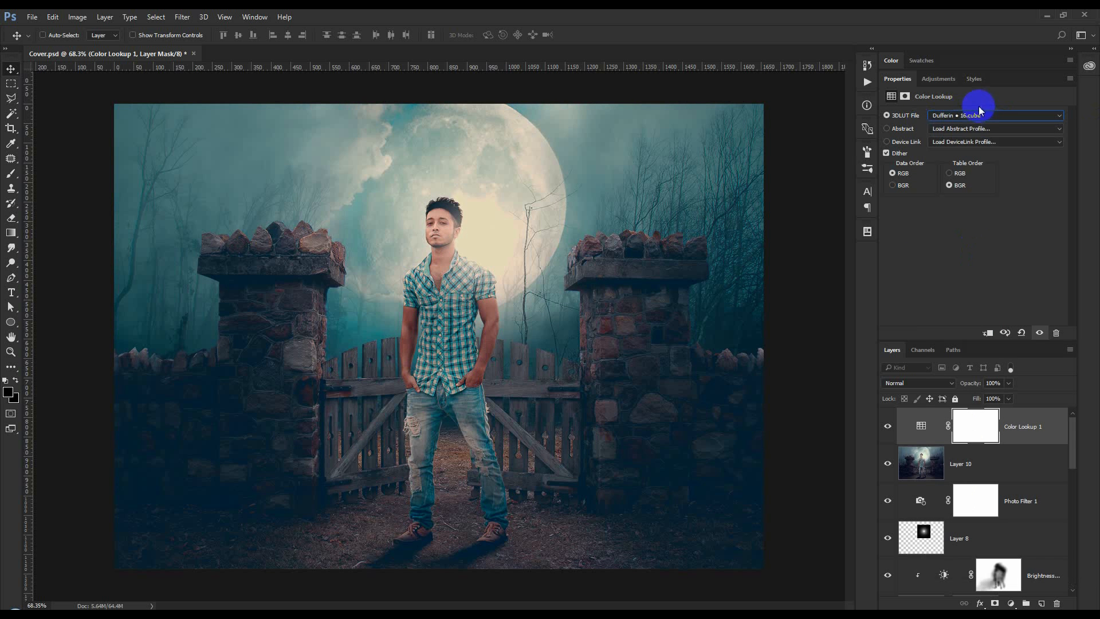
left_click(980, 116)
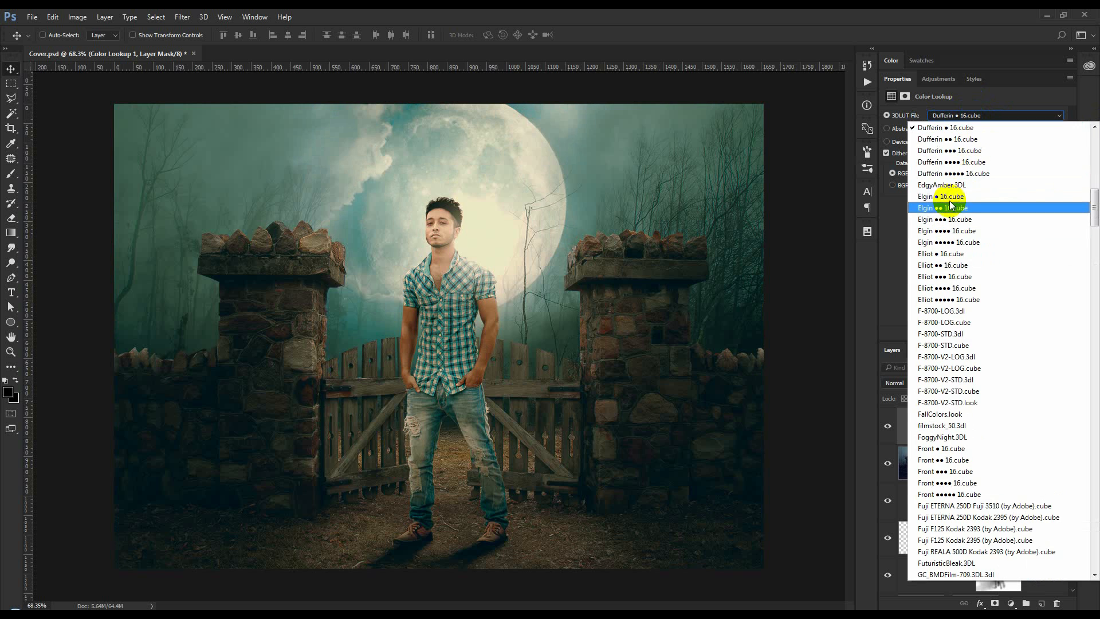
left_click(926, 205)
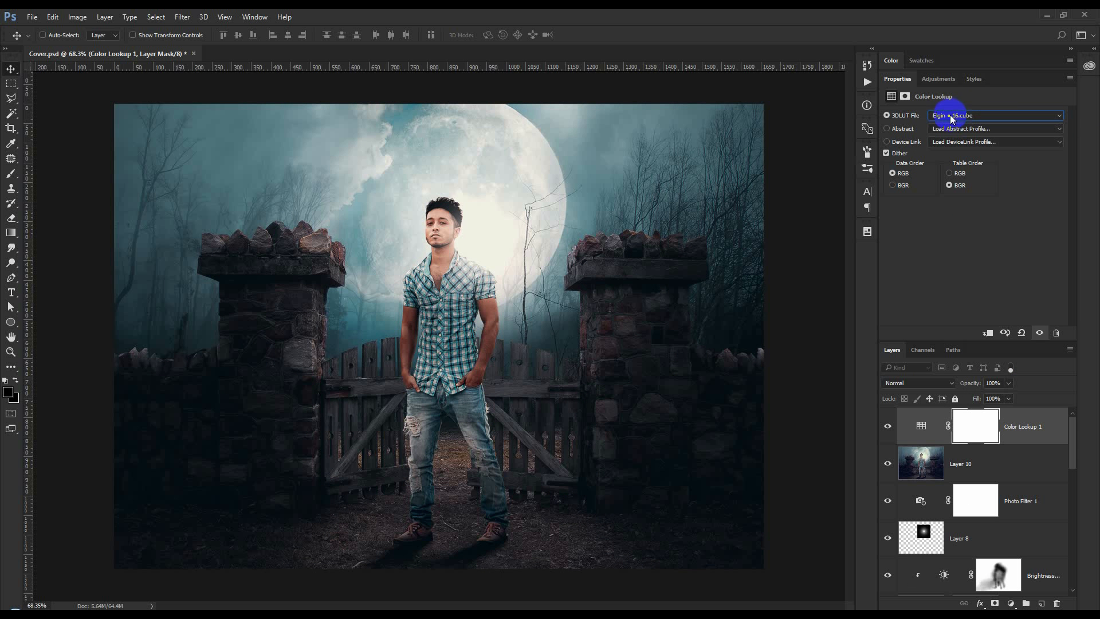
left_click(948, 117)
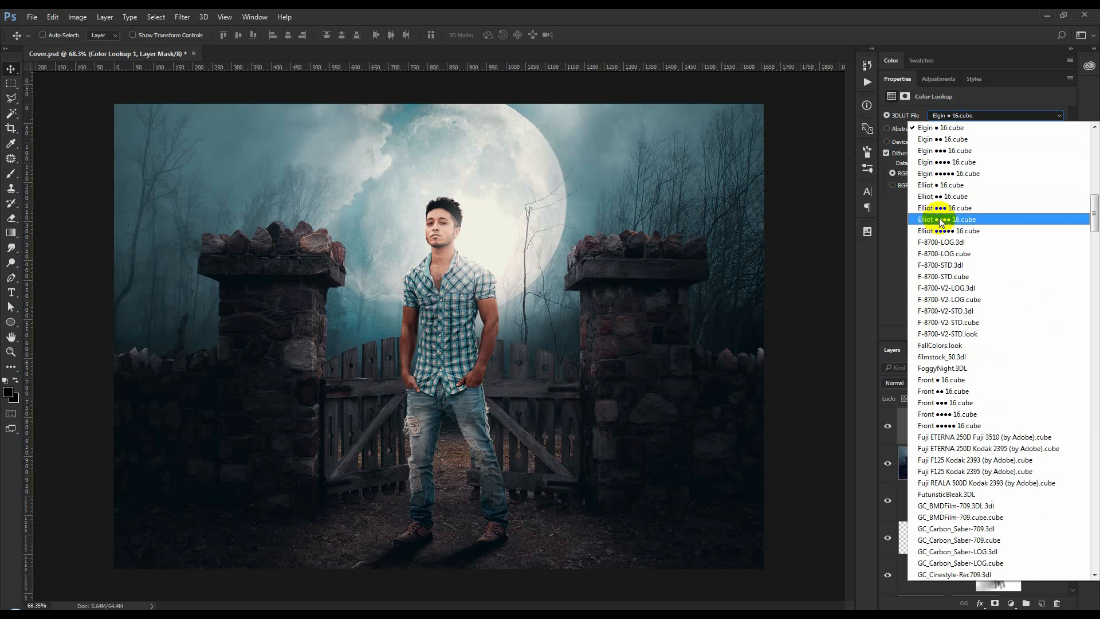
left_click(941, 242)
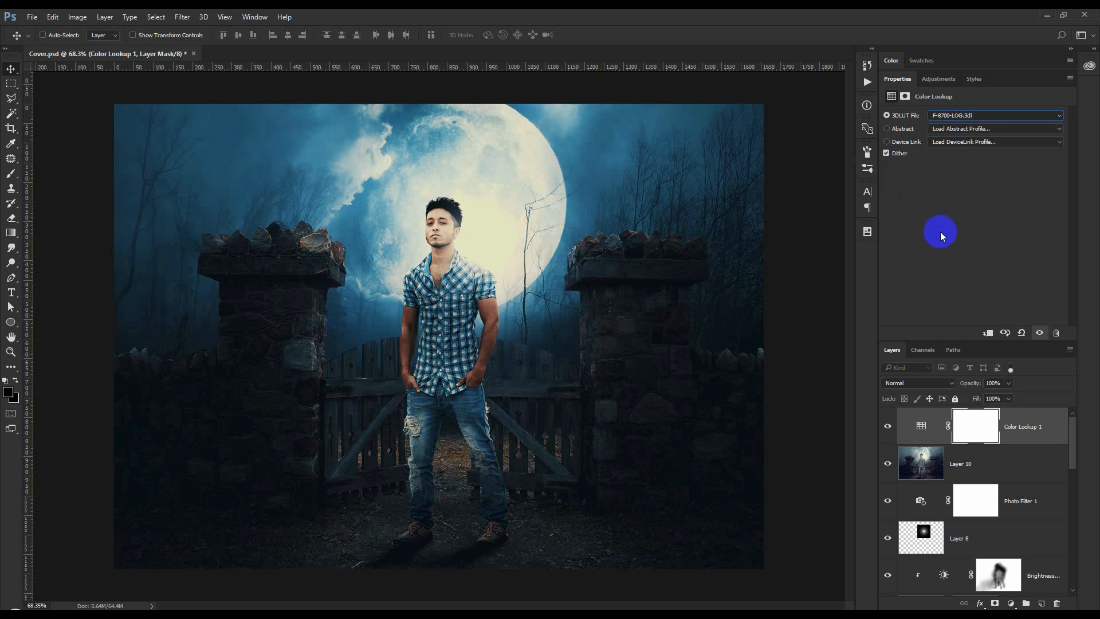
Step: Try the F-8700-STD and FoggyNight 3D LUTs on the Color Lookup layer
left_click(975, 114)
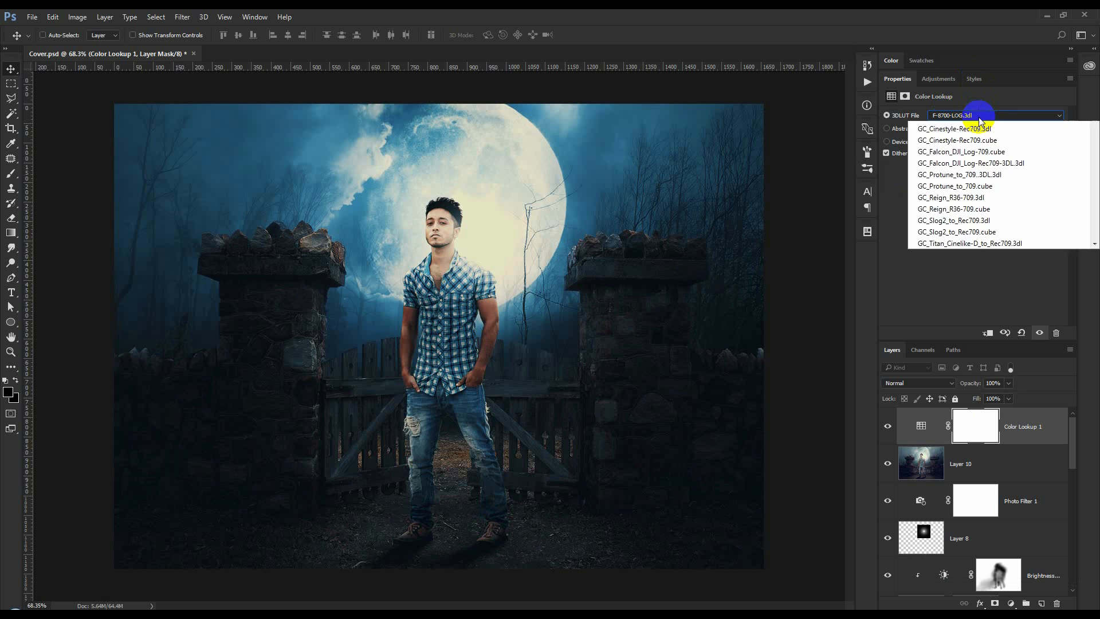
left_click(972, 127)
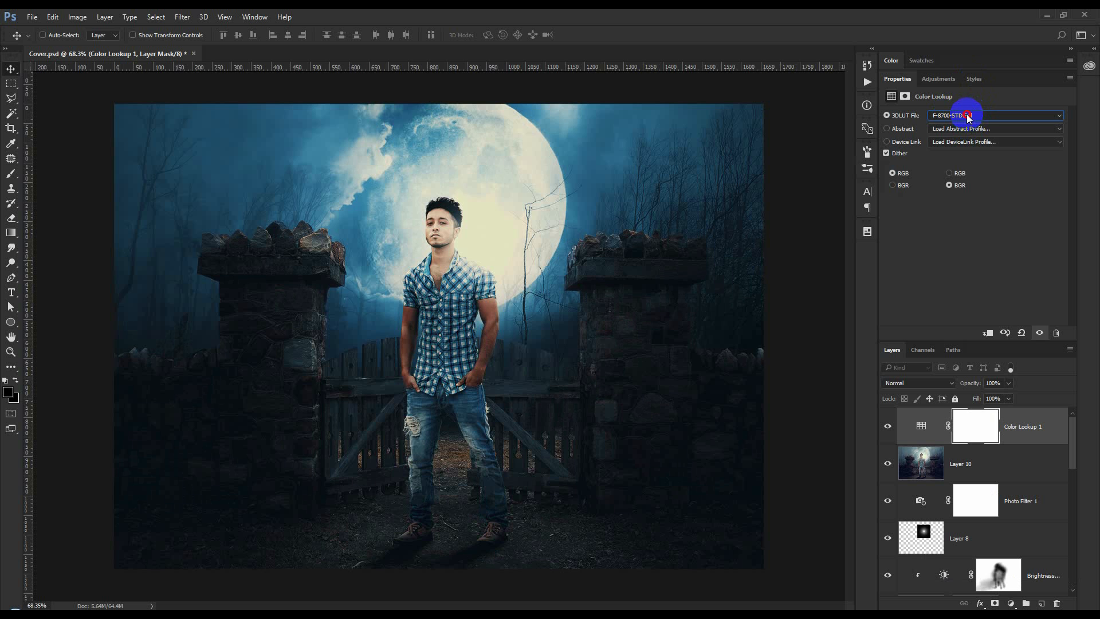
left_click(968, 117)
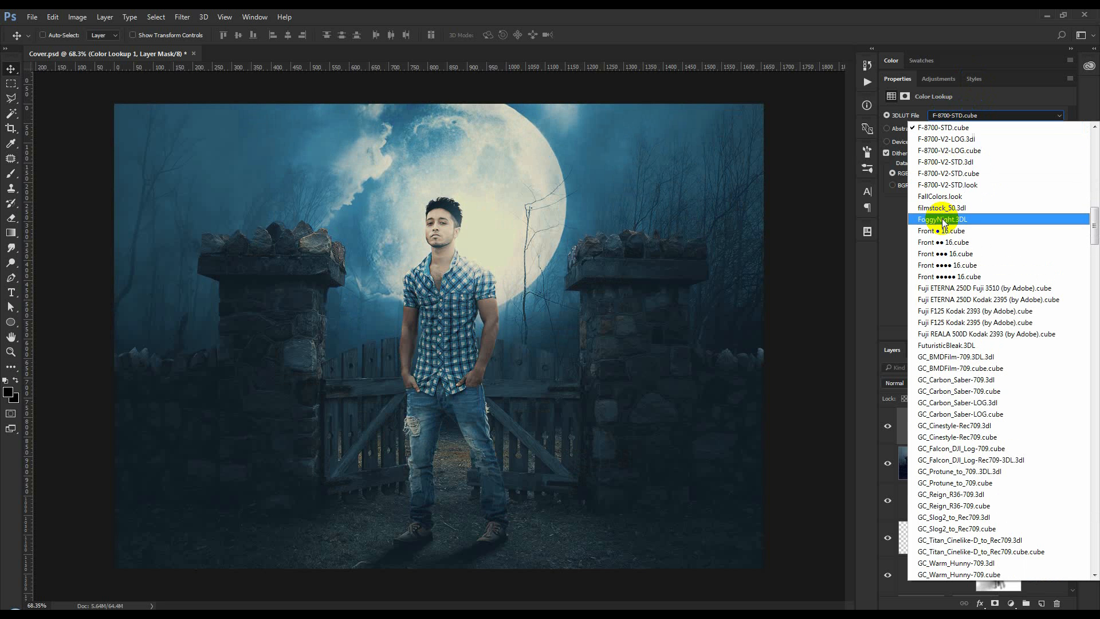
left_click(945, 219)
Step: Apply the Front ● 16.cube 3D LUT, compare the image with and without it, and set the Color Lookup layer's opacity to 70%
left_click(963, 118)
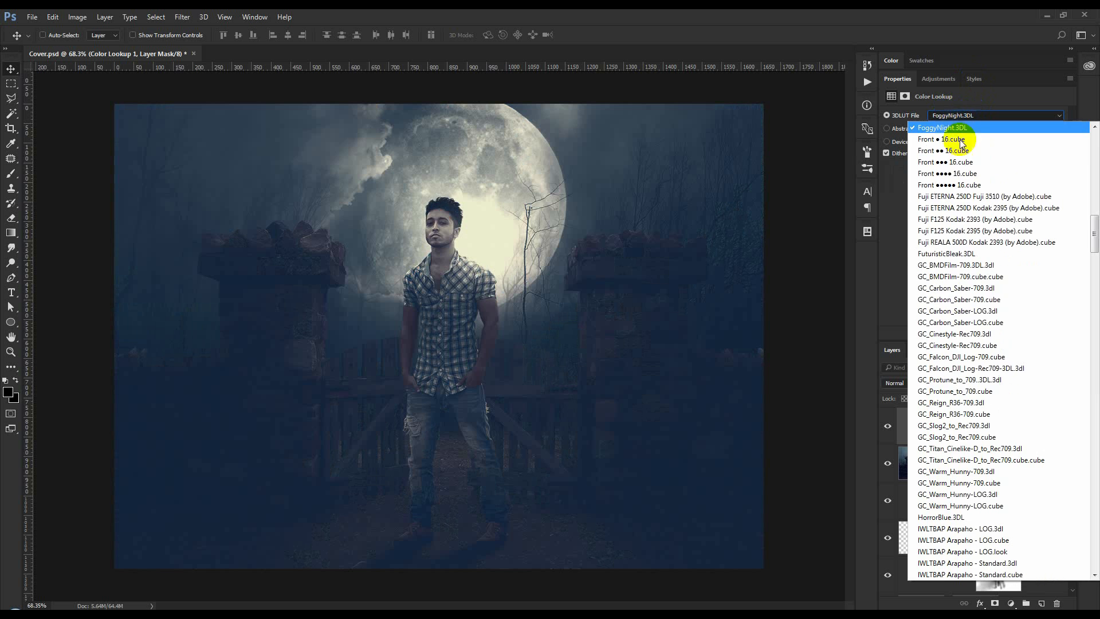
left_click(931, 139)
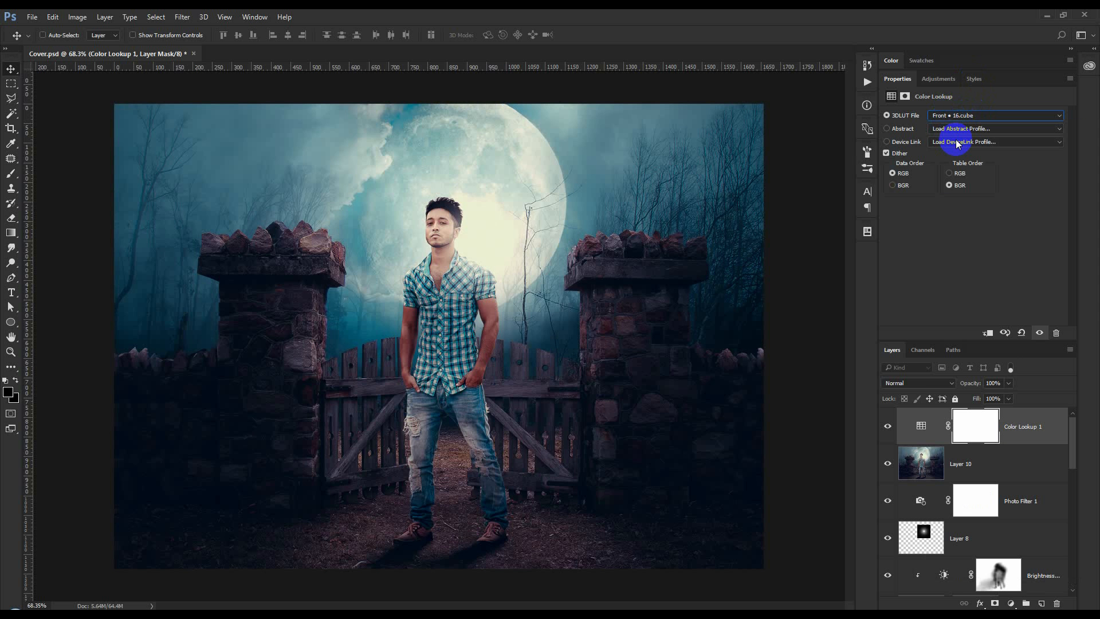
left_click(887, 434)
left_click(887, 434)
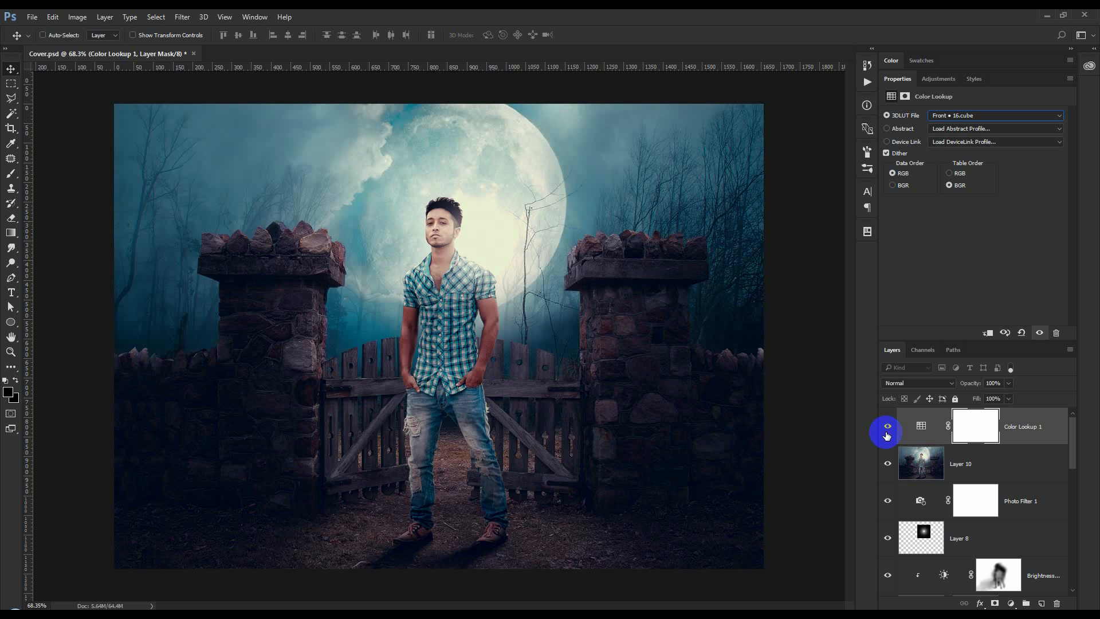
left_click(887, 434)
left_click(888, 430)
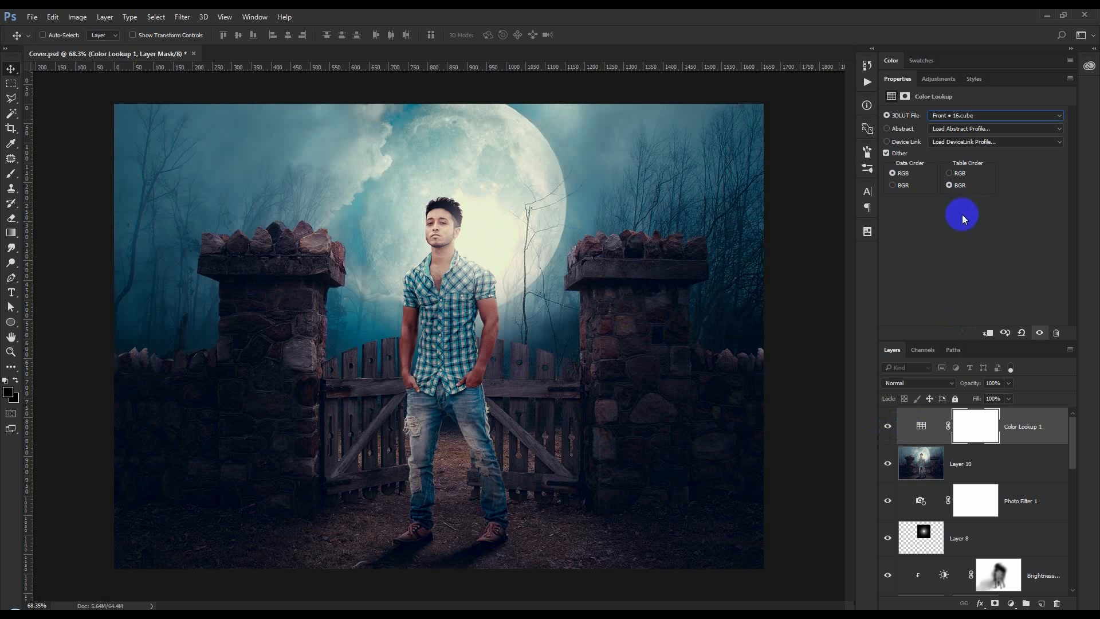
left_click_drag(970, 386, 953, 382)
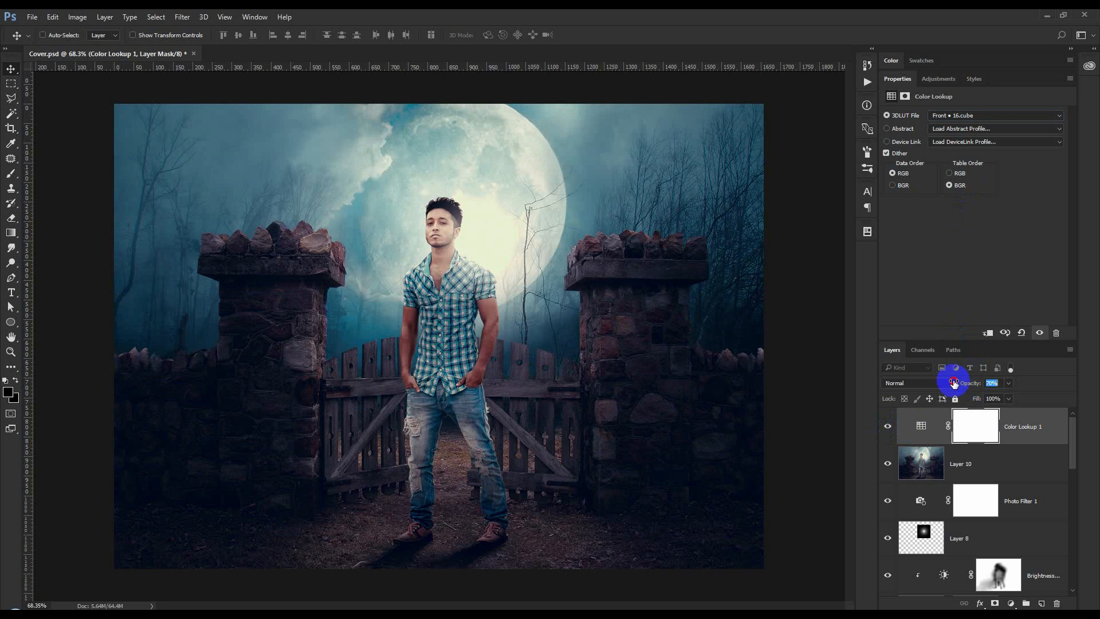
Step: Try a Black & White adjustment layer masked by the man's outline from Layer 3 copy, then undo it and clear the selection
left_click_drag(939, 436, 924, 581)
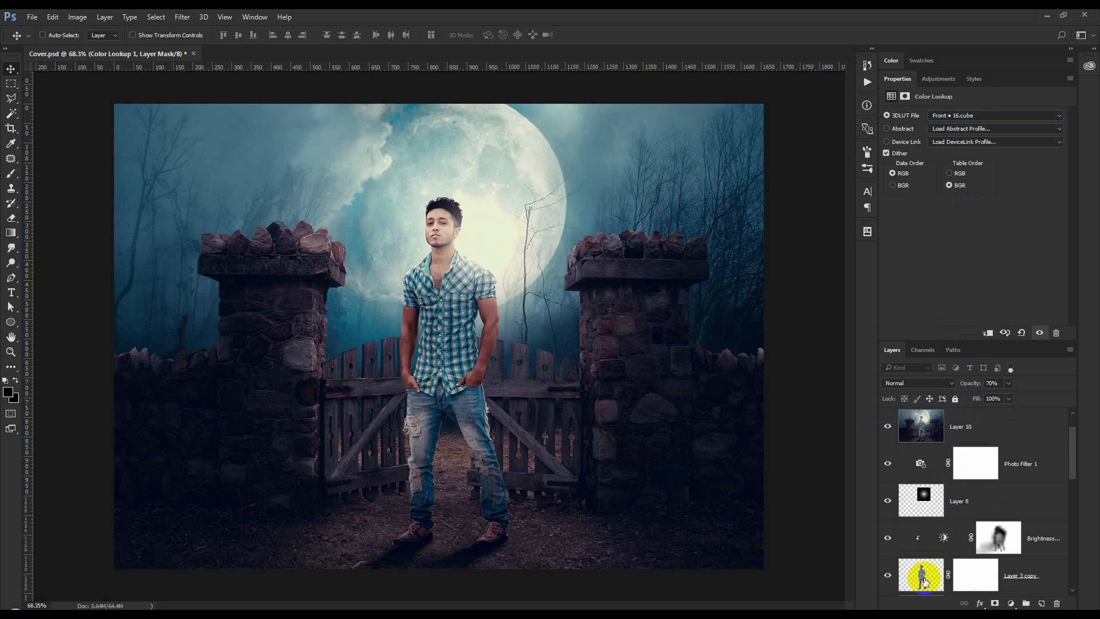
left_click(924, 582, "ctrl")
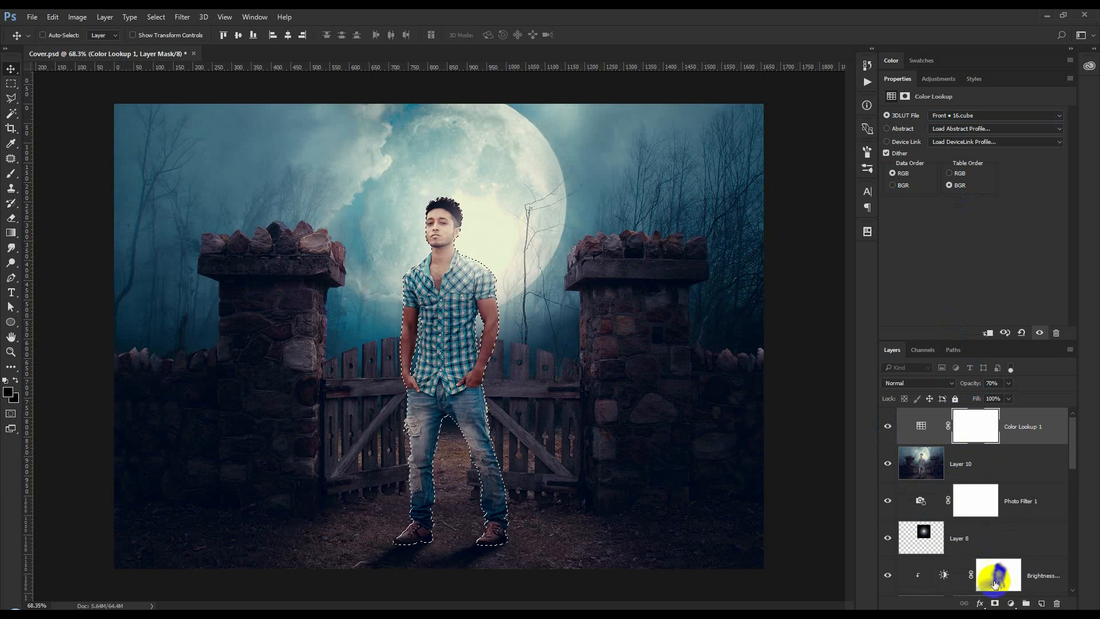
left_click(1010, 604)
left_click(1023, 491)
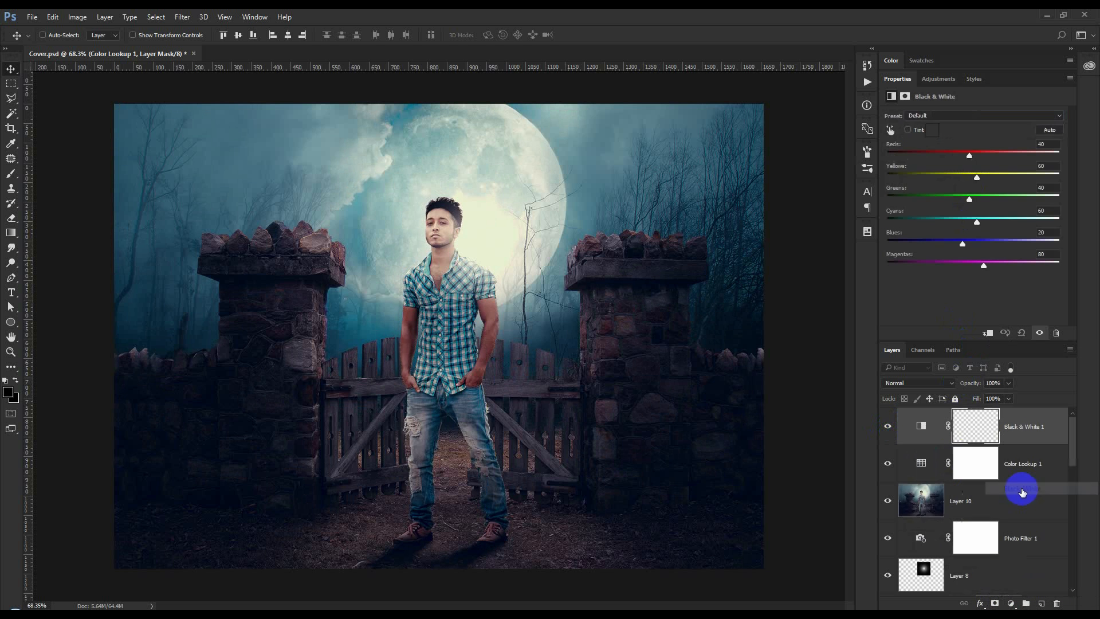
key("ctrl+z")
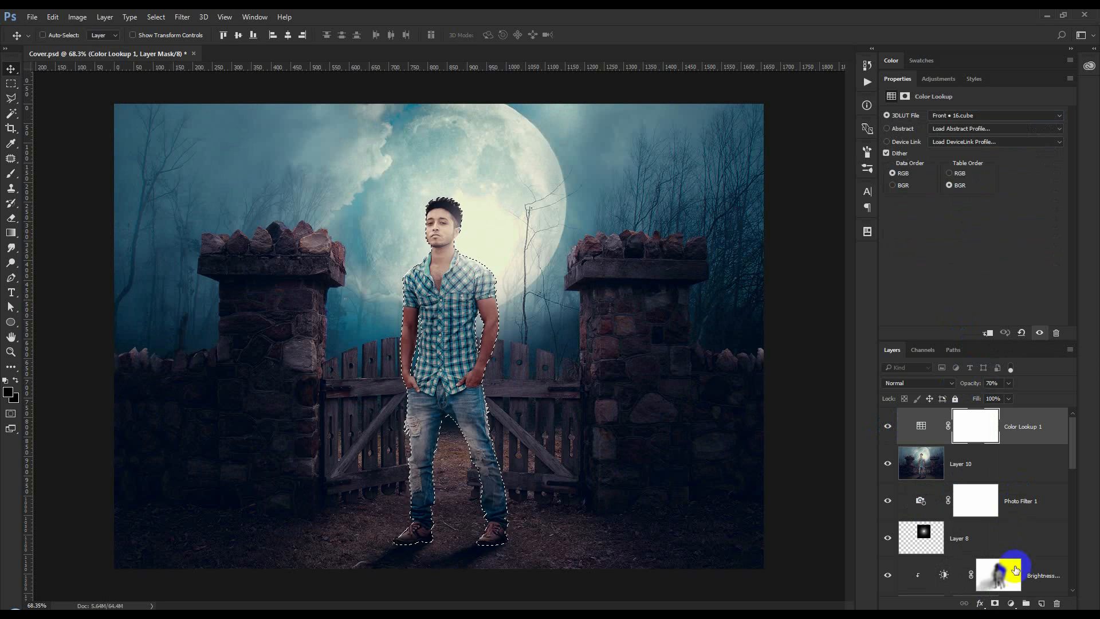
left_click(1011, 604)
left_click(1024, 489)
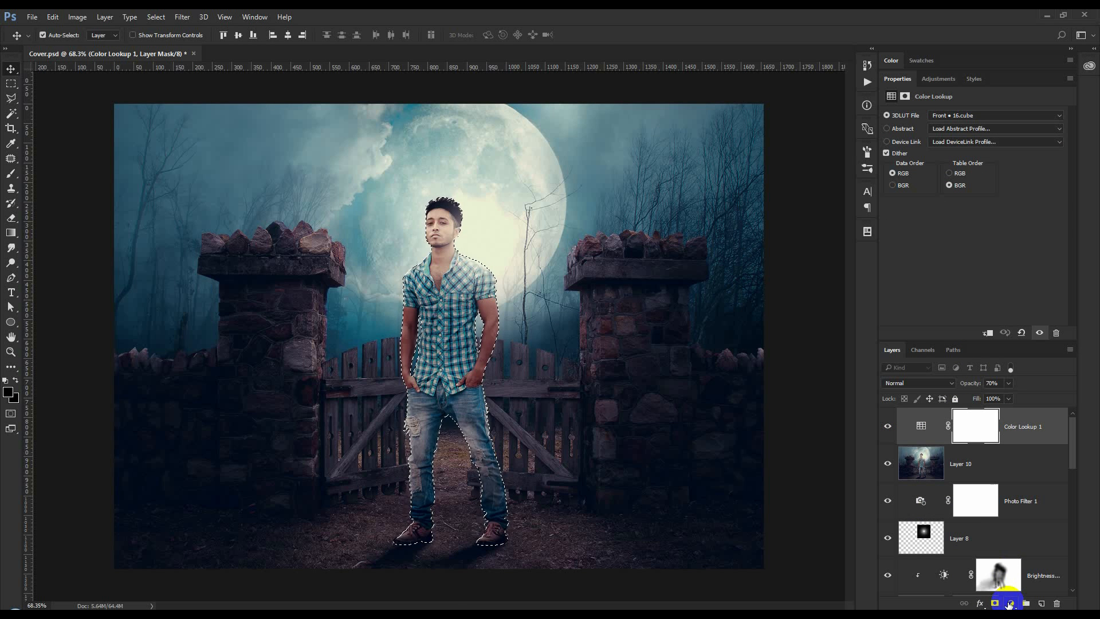
key("ctrl+d")
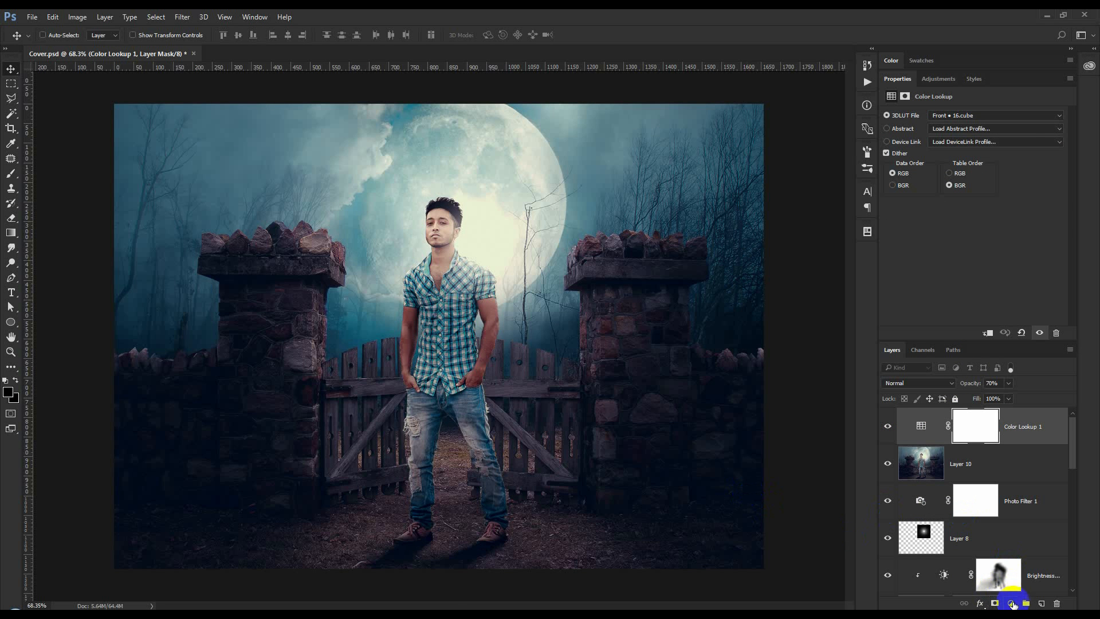
Step: Add a Black & White adjustment layer on top and fill the man's outline from Layer 3 copy with black on its mask
left_click(1013, 604)
left_click(1031, 488)
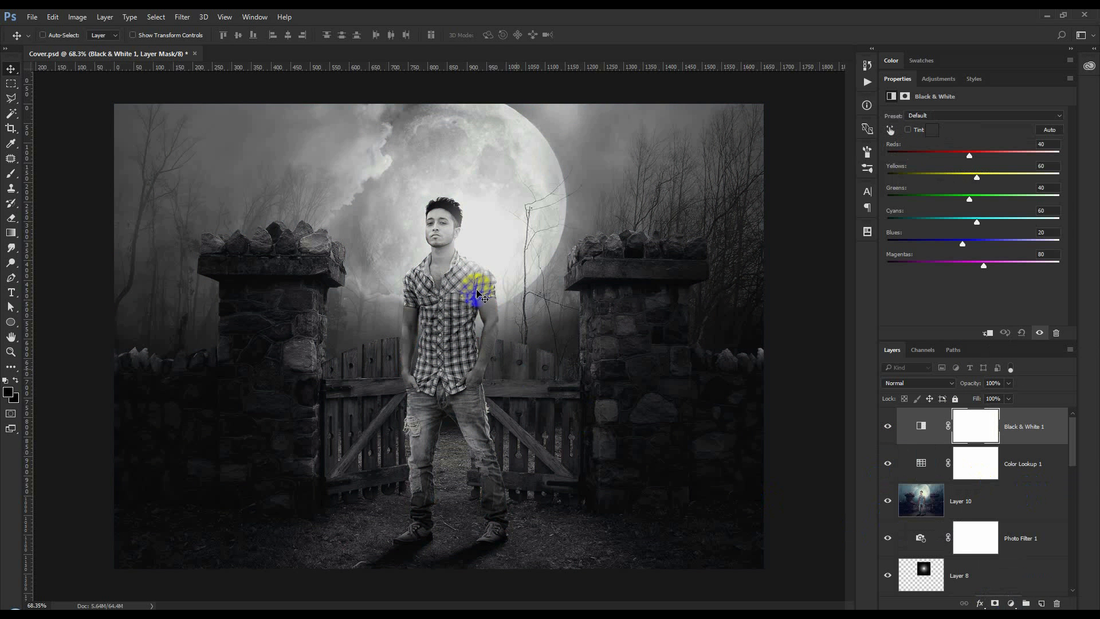
scroll(941, 509, "down", 2)
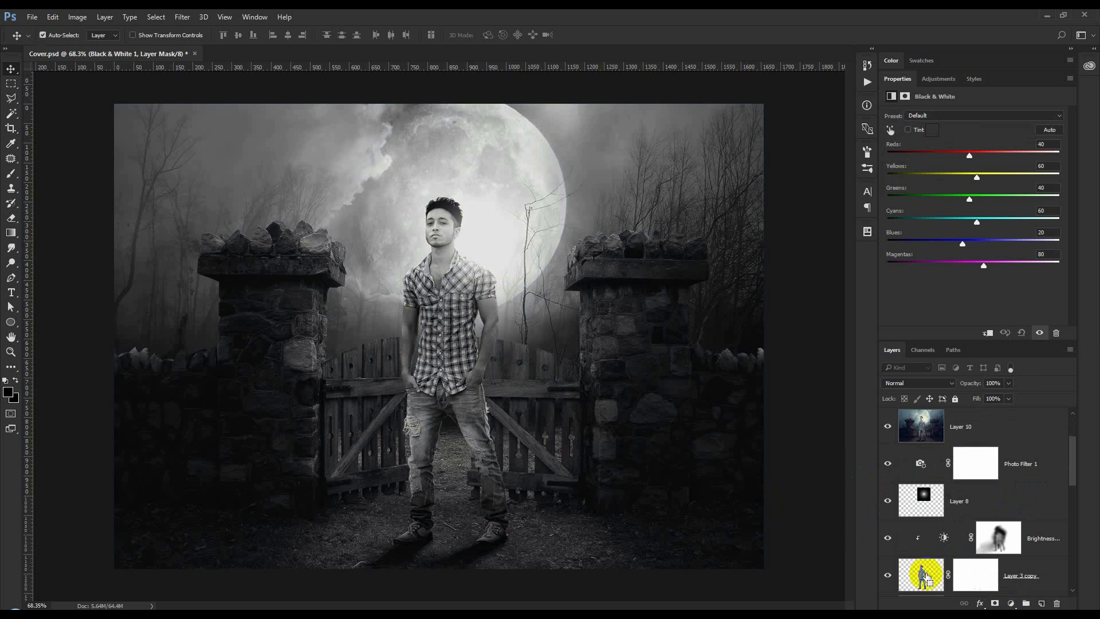
left_click(927, 581, "ctrl")
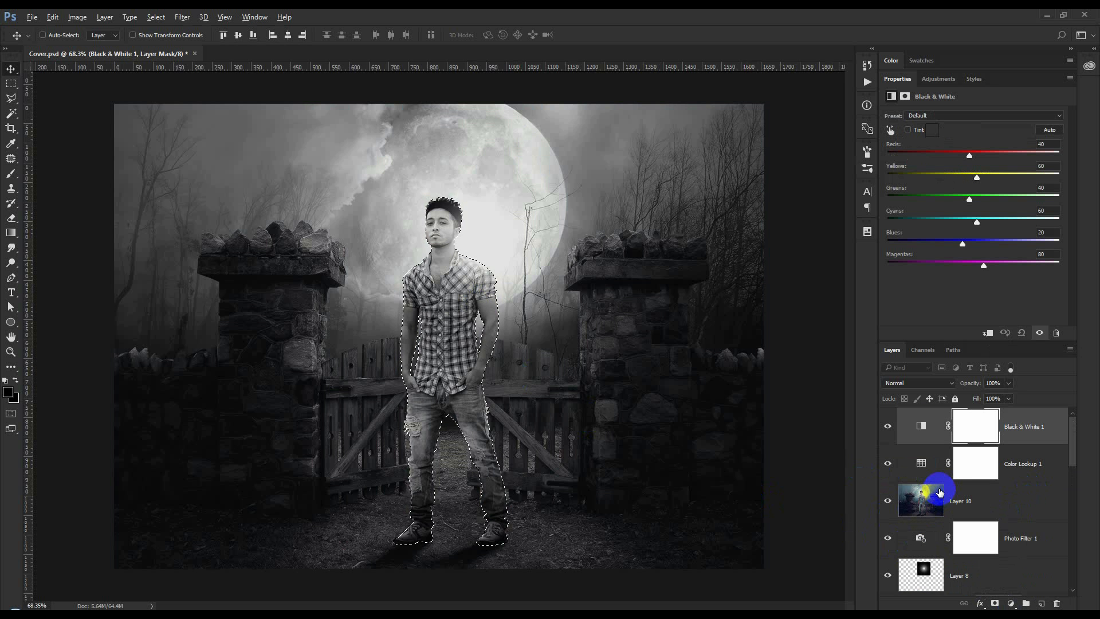
key("alt+BackSpace")
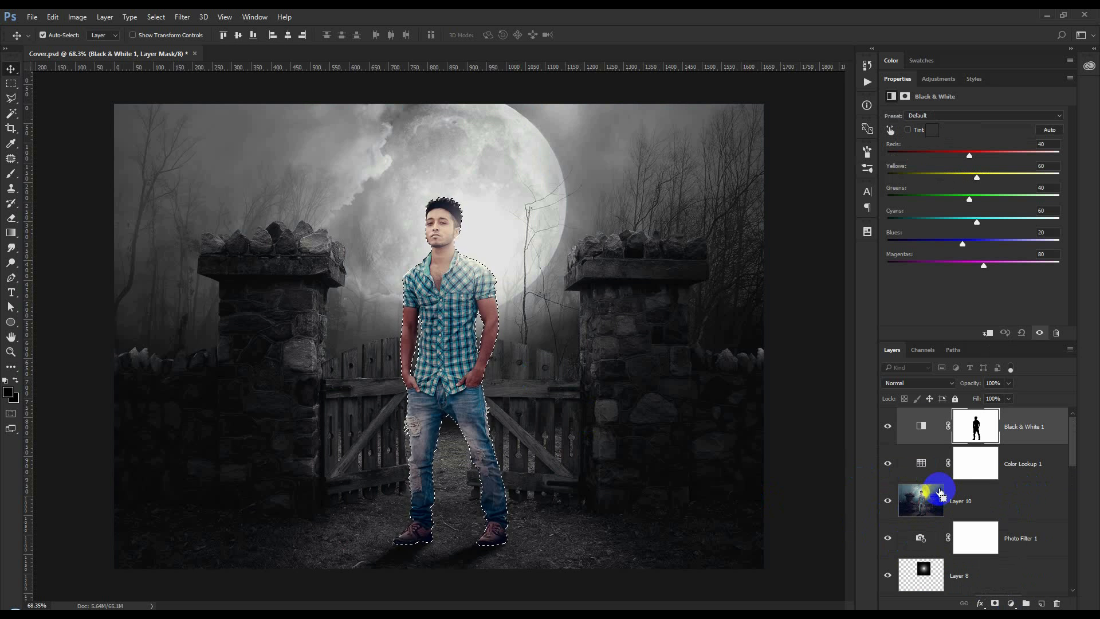
key("ctrl+d")
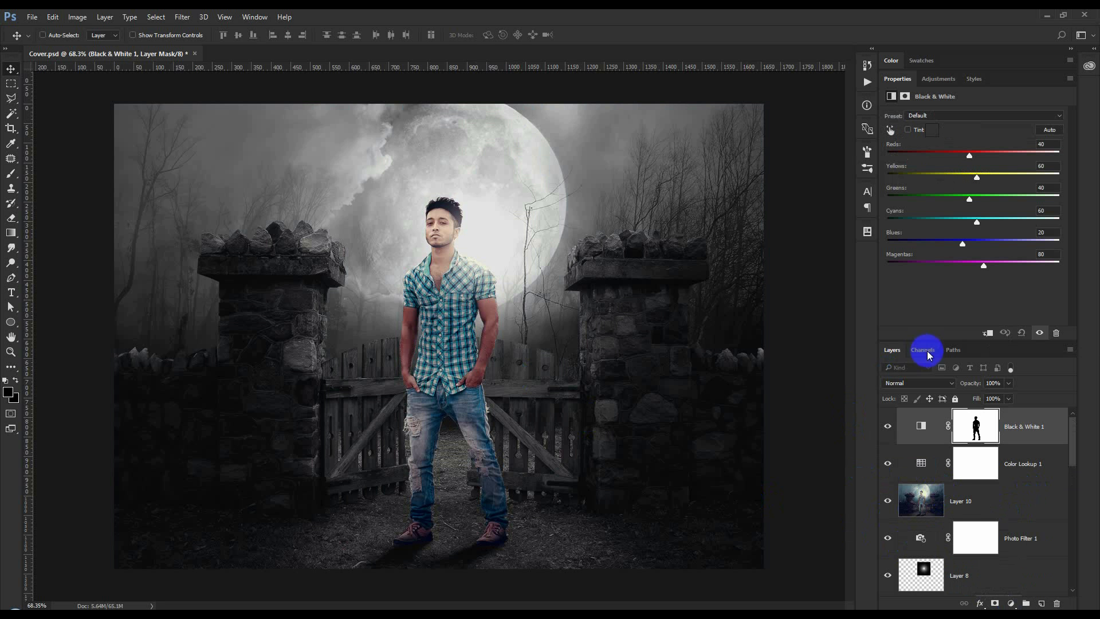
Step: Try the Soft Light blend mode on the Black & White layer, compare the image with and without it, and delete the layer
left_click(944, 383)
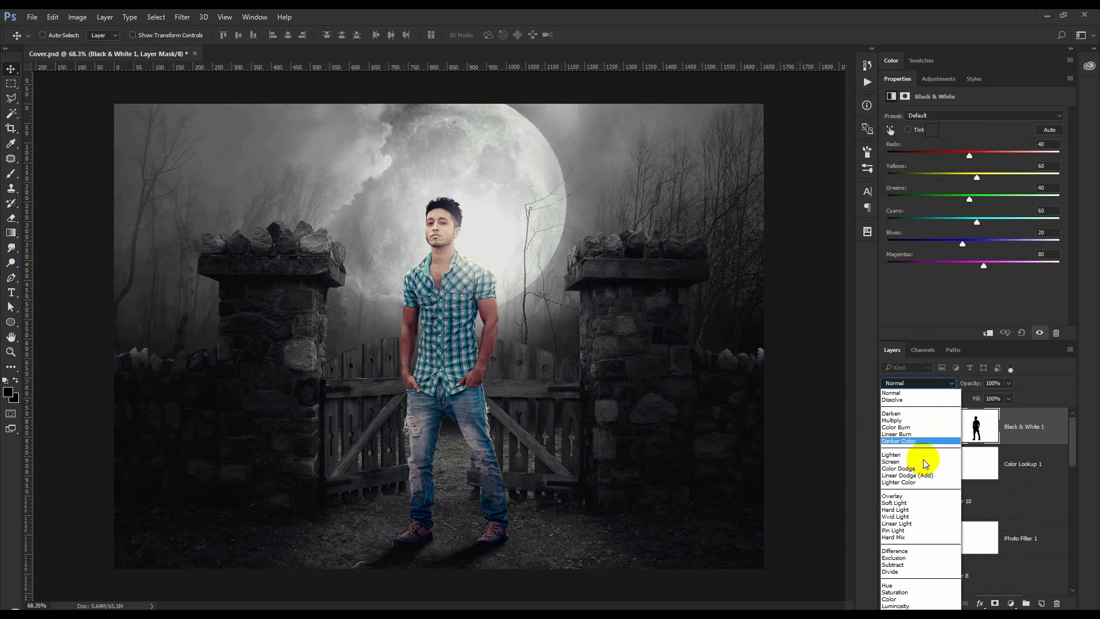
left_click(907, 503)
left_click(887, 426)
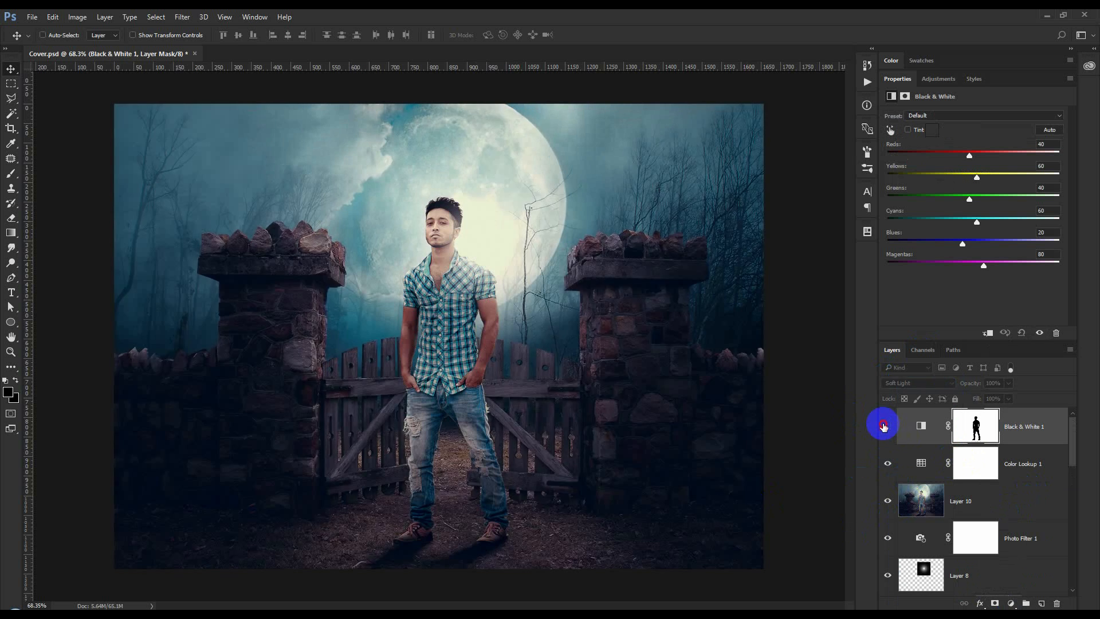
left_click(888, 426)
left_click_drag(1032, 428, 1057, 600)
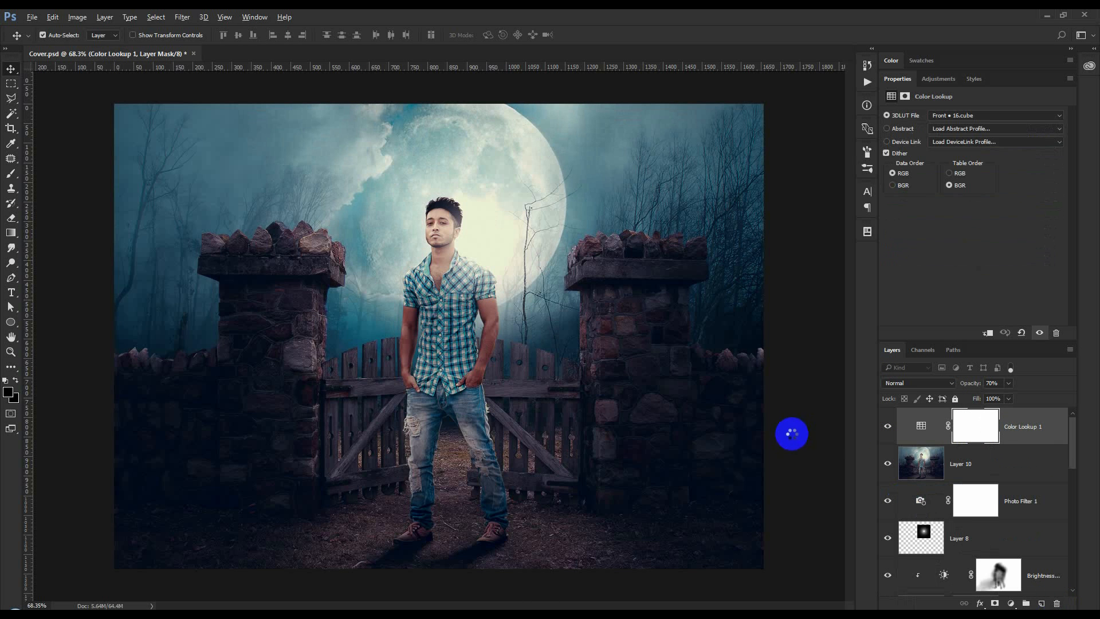
Step: Stamp all visible layers into a new top layer and raise its Shadows to about +33 in the Camera Raw Filter
key("ctrl+shift+alt+e")
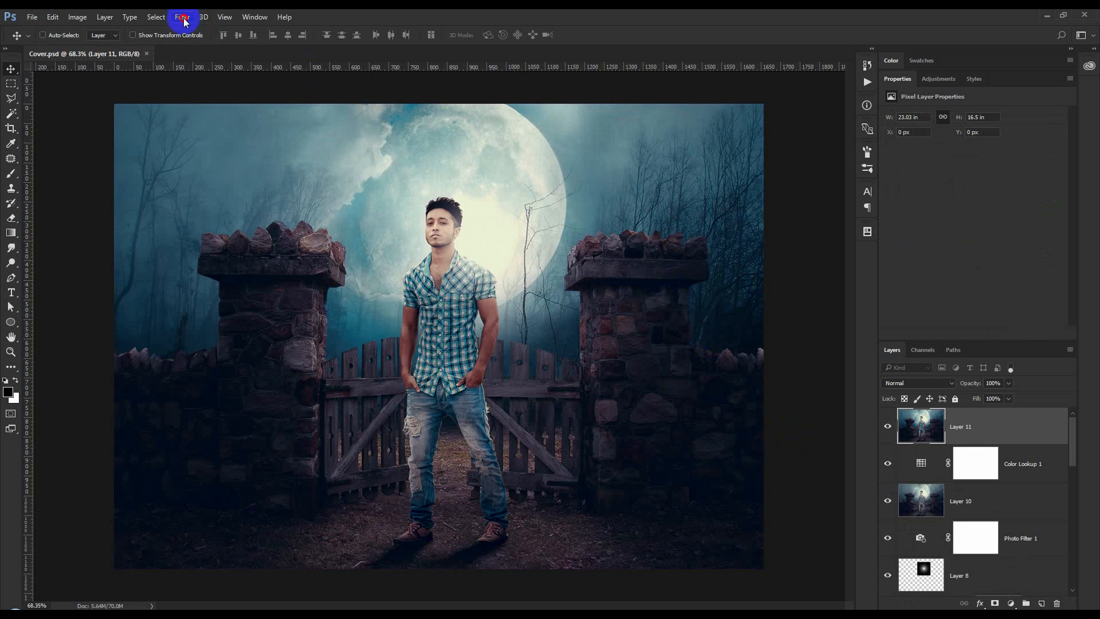
left_click(184, 17)
left_click(197, 69)
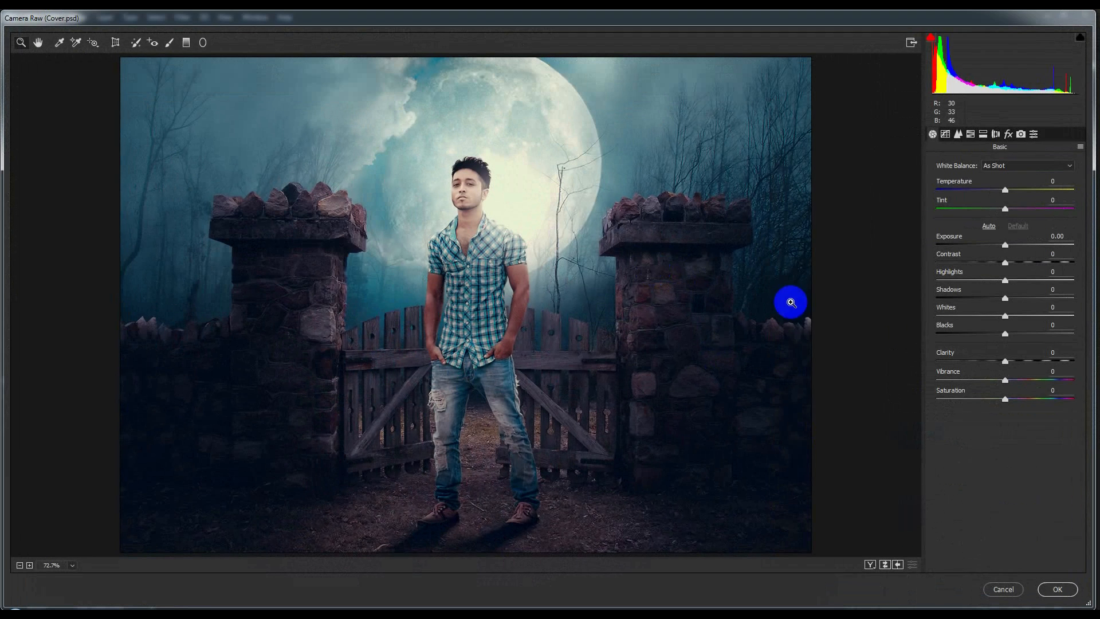
left_click_drag(1014, 301, 1032, 301)
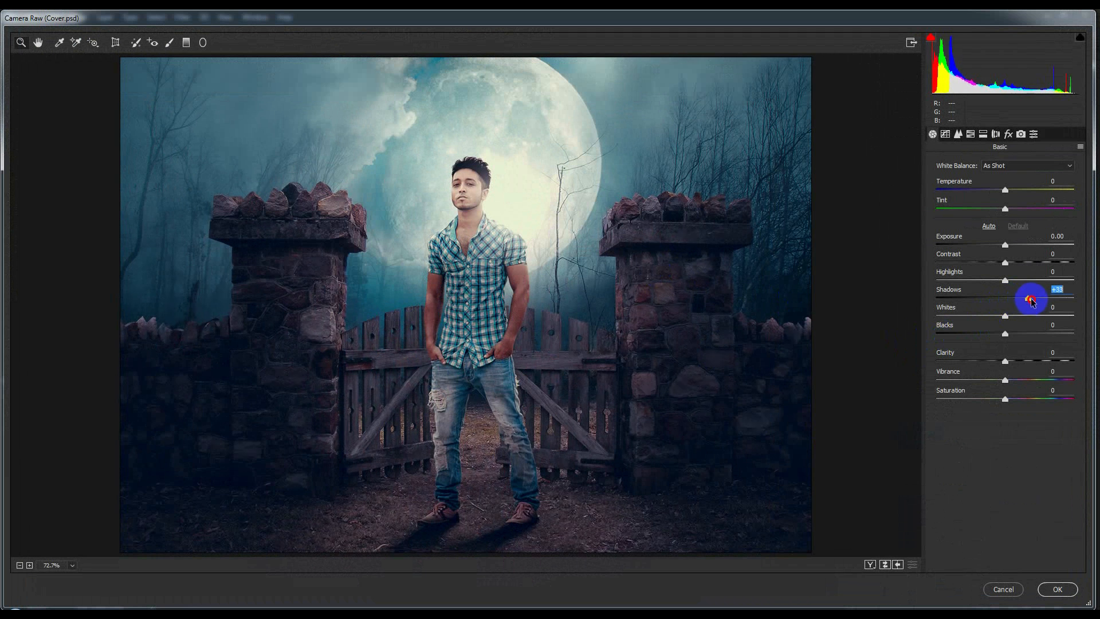
Step: Set the Luminance noise reduction to 14 in Camera Raw's Detail settings
left_click(958, 133)
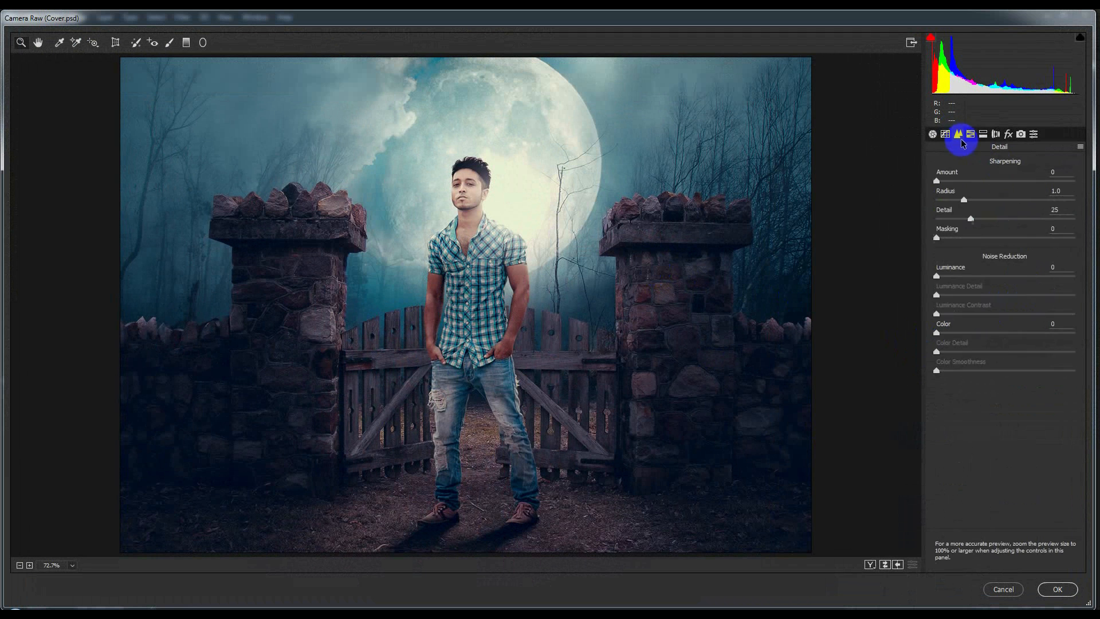
left_click_drag(938, 276, 966, 279)
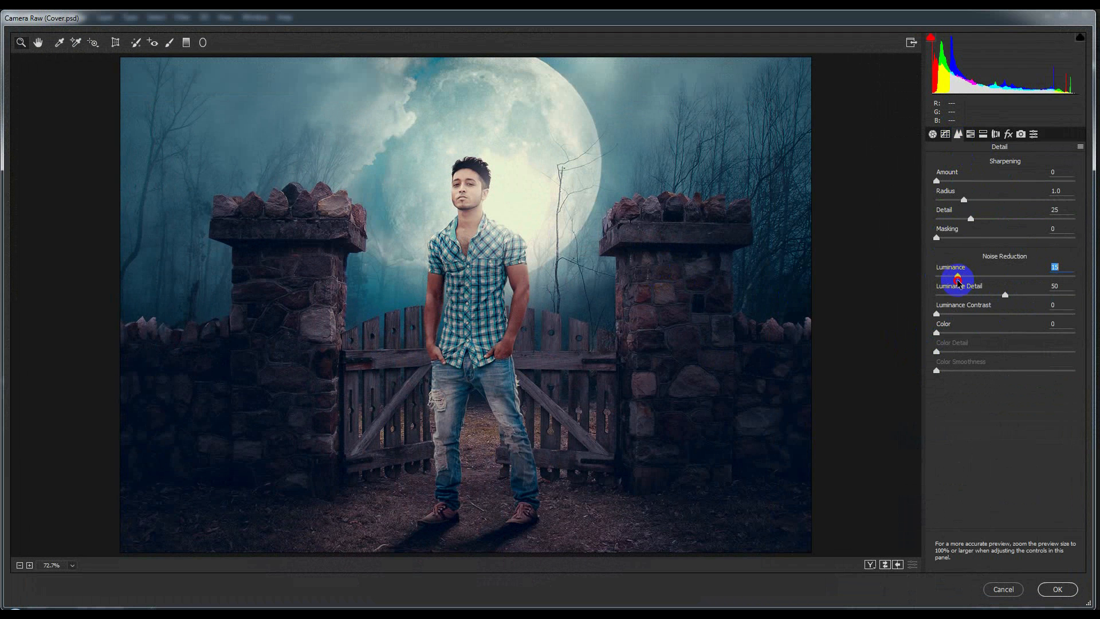
left_click(1056, 590)
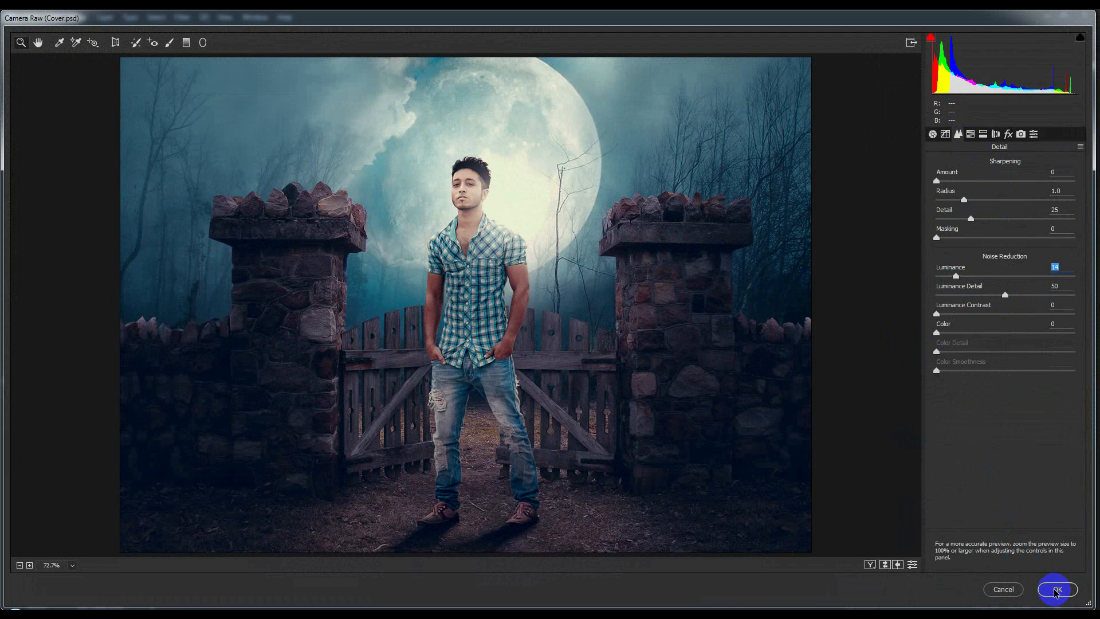
Step: Set the Camera Calibration Blue Primary Hue to +19 and the Green Primary Hue to about +17
left_click(1021, 133)
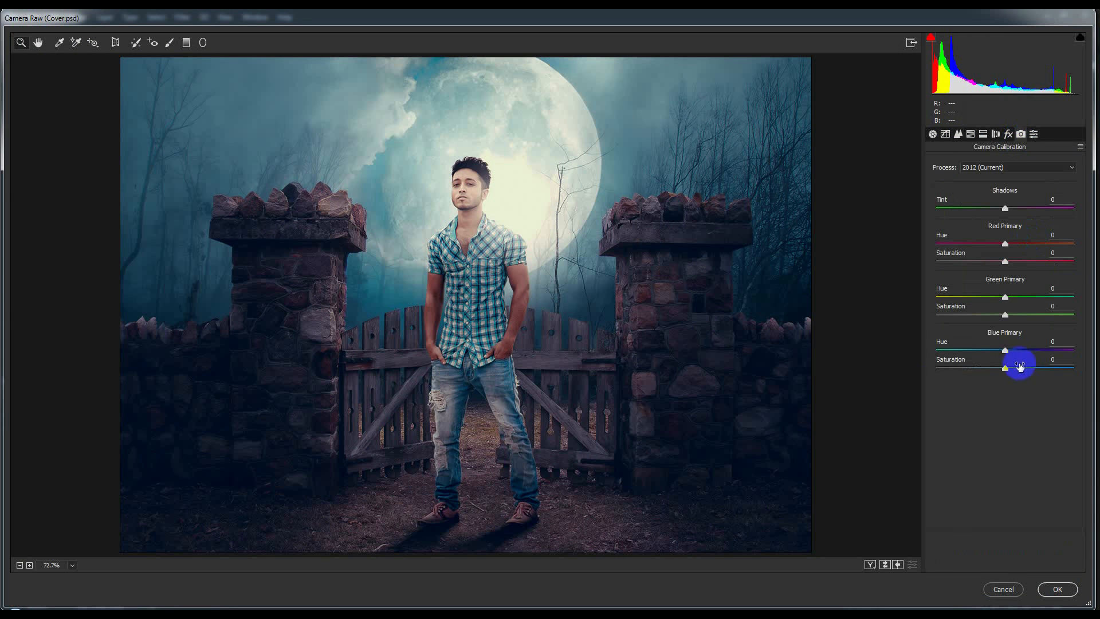
mouse_move(1007, 353)
left_mouse_down()
mouse_move(984, 355)
mouse_move(1038, 355)
mouse_move(1023, 355)
left_mouse_up()
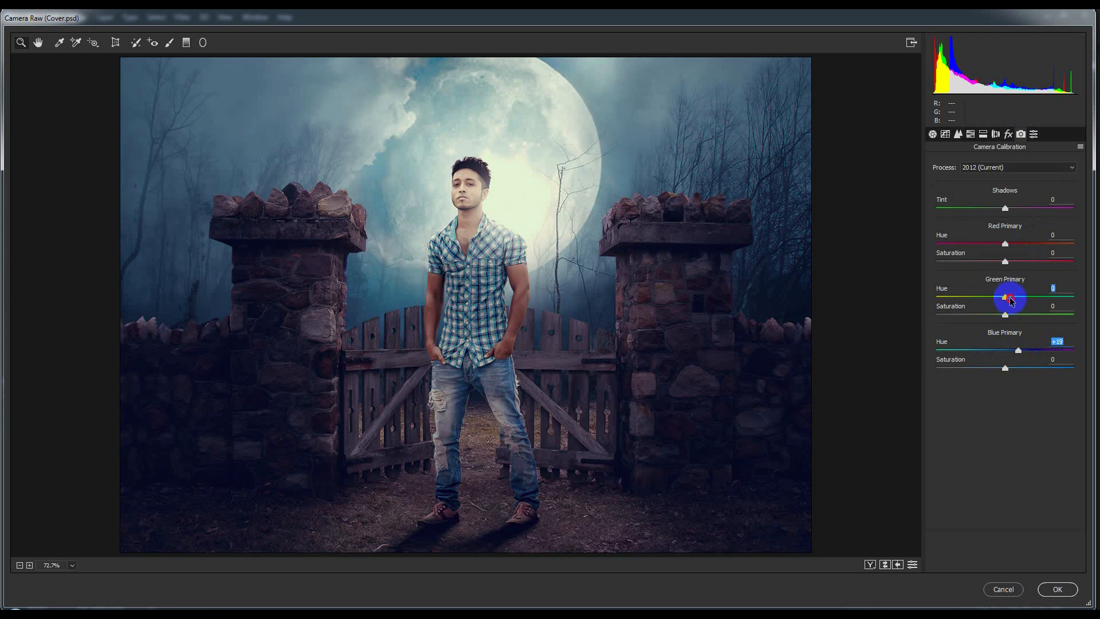
mouse_move(1010, 300)
left_mouse_down()
mouse_move(975, 291)
mouse_move(1043, 291)
mouse_move(1024, 294)
left_mouse_up()
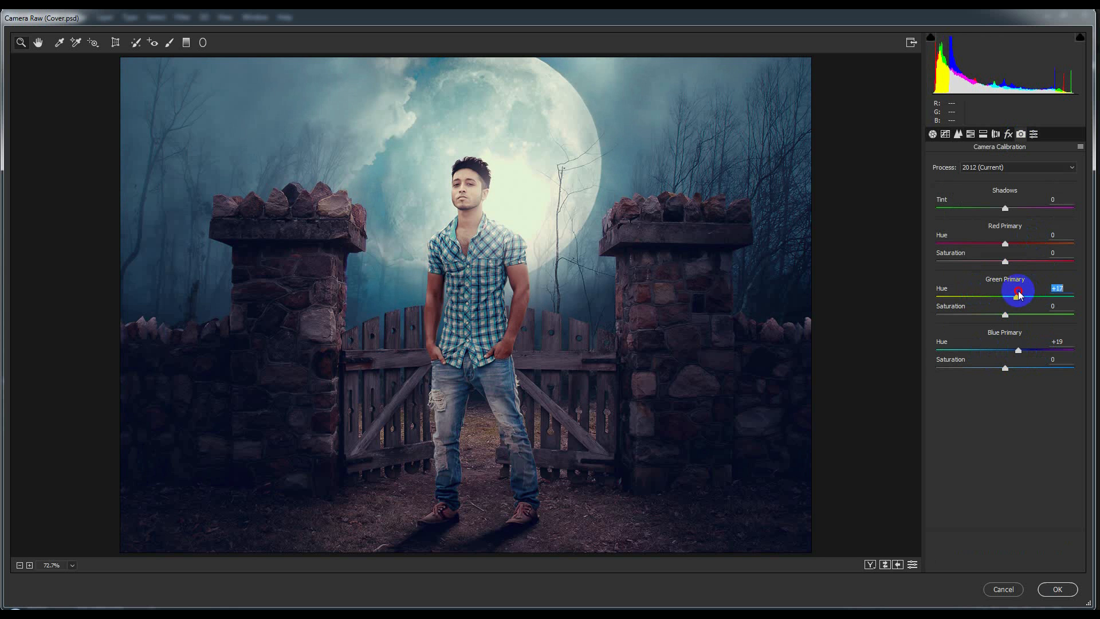
Step: Raise the Dehaze amount to about +11 in Camera Raw's Effects settings
left_click(996, 133)
left_click(983, 133)
left_click(996, 134)
left_click(1008, 133)
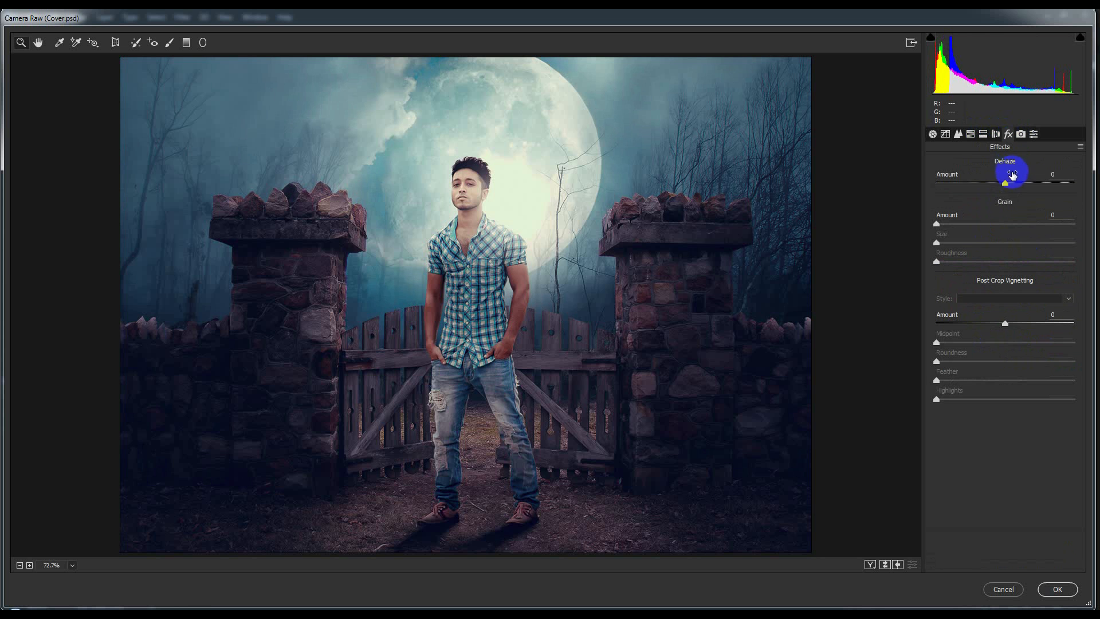
left_click_drag(1015, 182, 1019, 184)
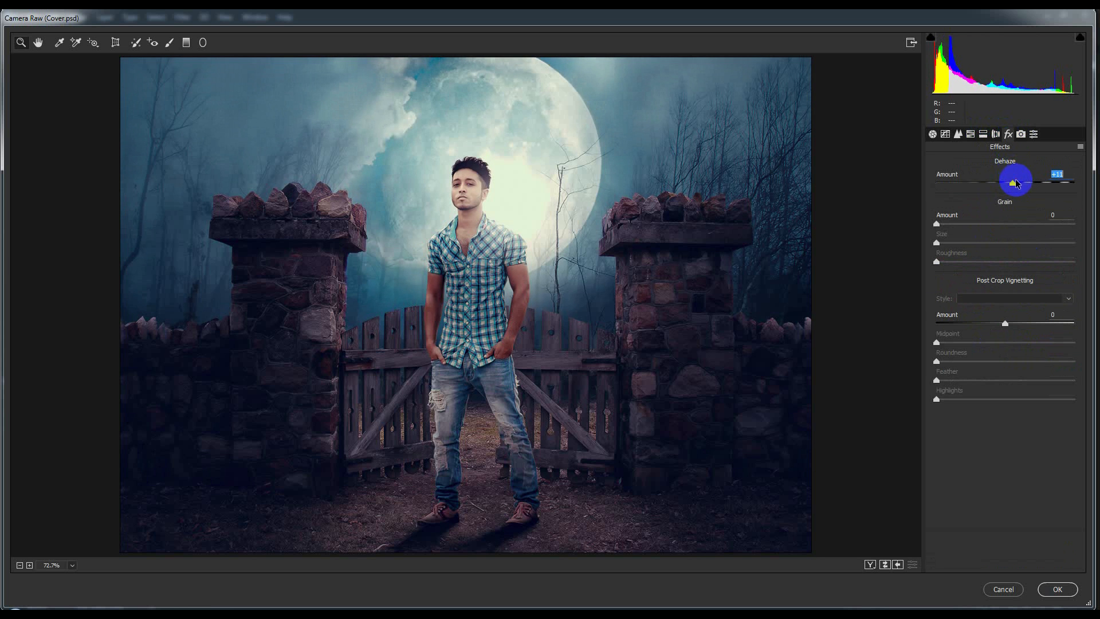
Step: Raise the Oranges luminance to +37 in the HSL settings, apply the Camera Raw Filter and save the document
left_click(970, 134)
left_click(984, 183)
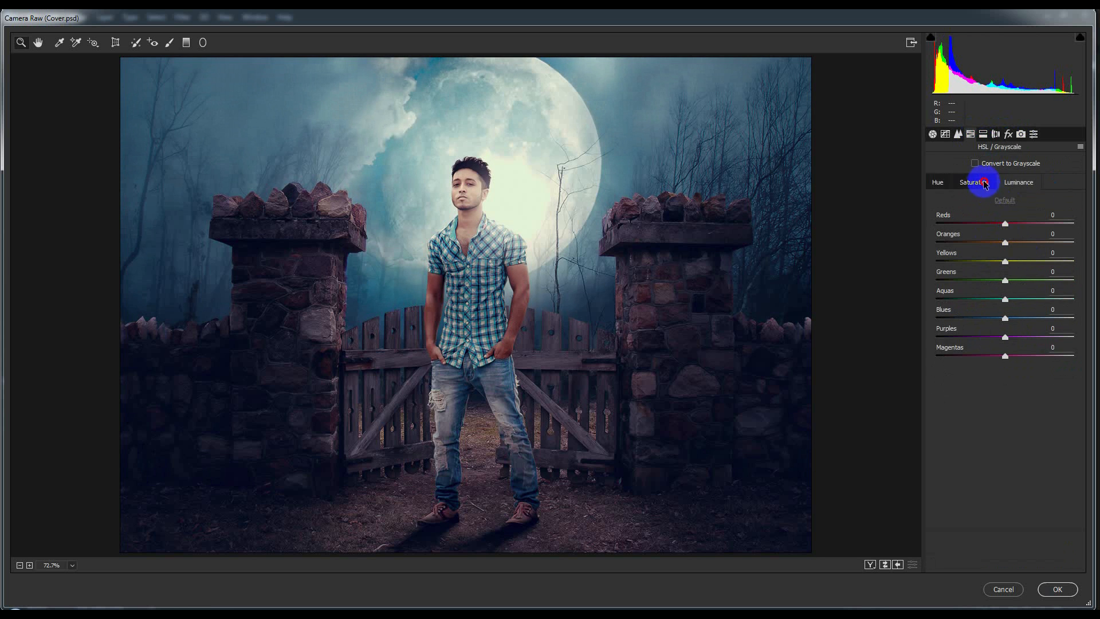
left_click_drag(1007, 244, 1032, 246)
left_click(1018, 181)
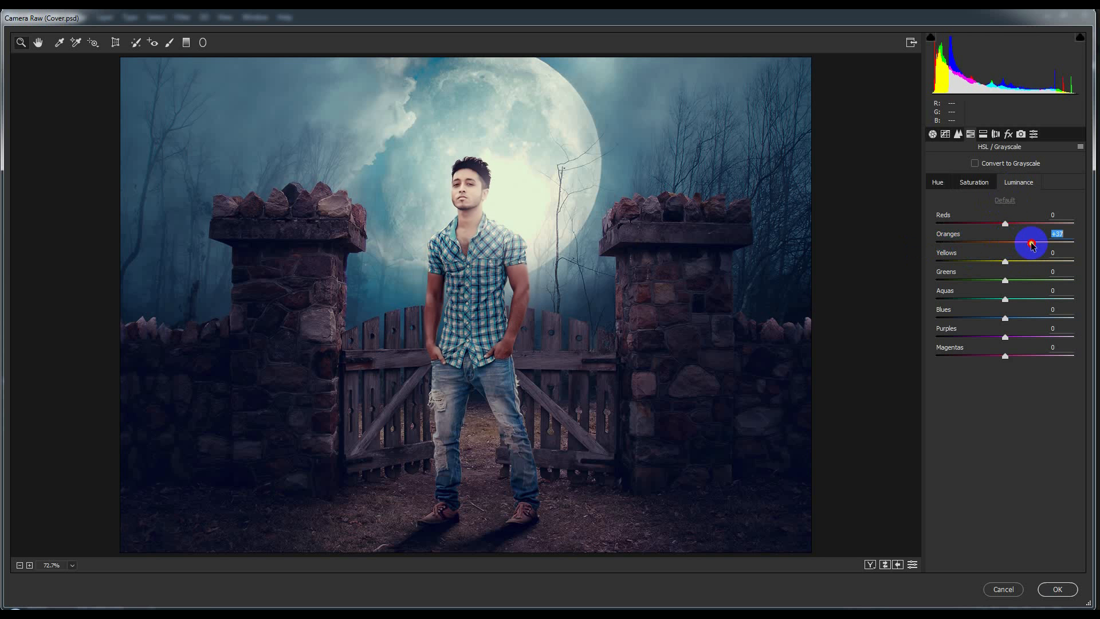
left_click(1058, 589)
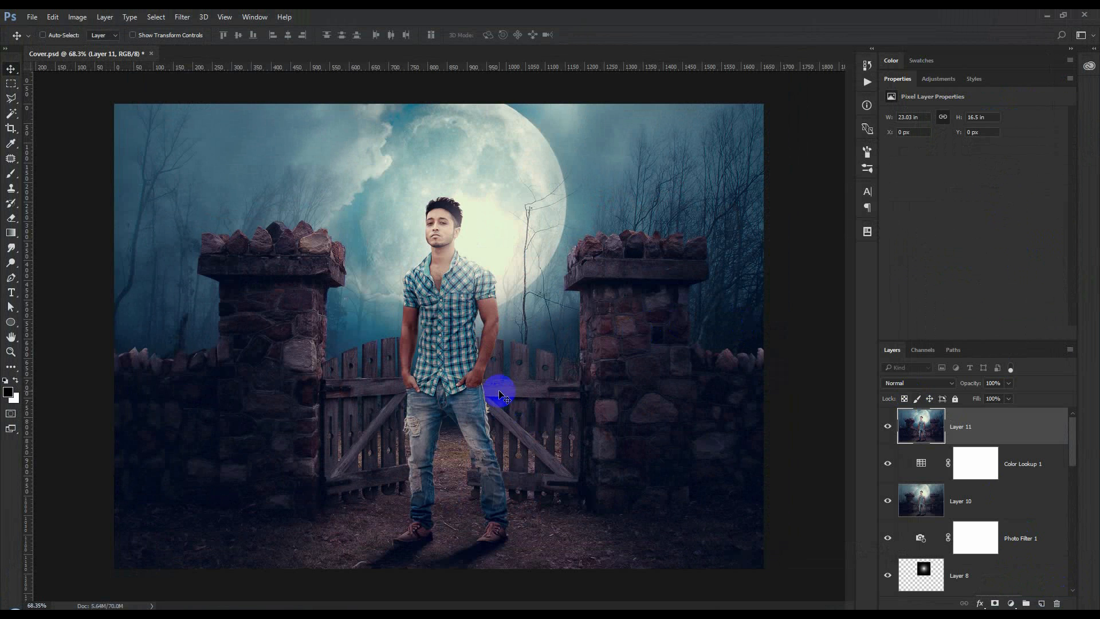
key("ctrl+s")
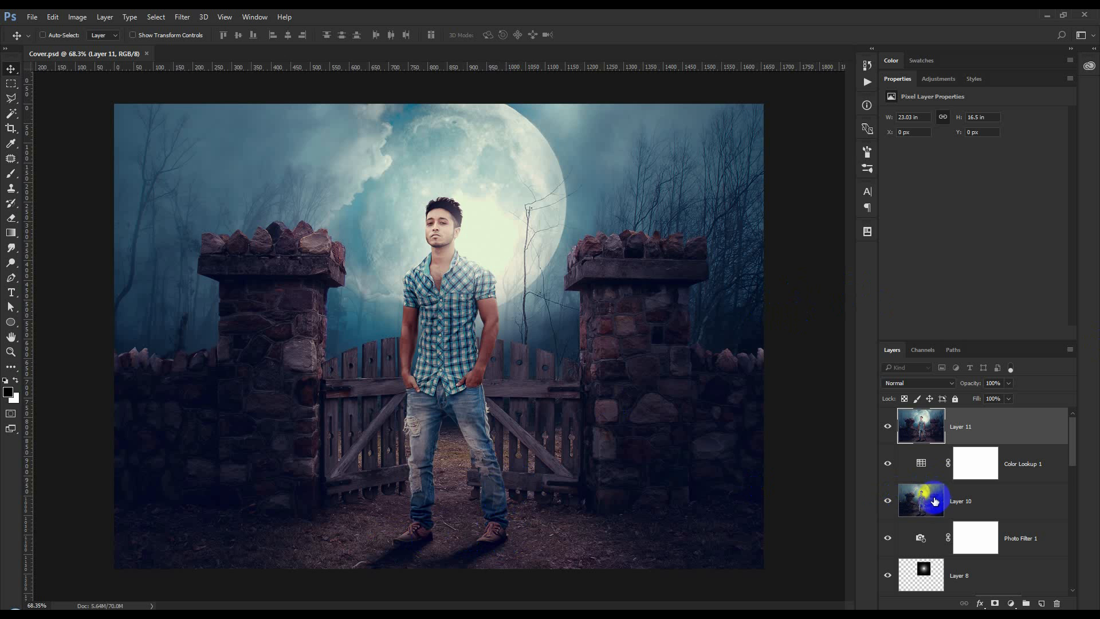
Step: Load the man's outline from Layer 3 copy as a selection and add an empty layer above Layer 11
scroll(928, 496, "down", 1)
scroll(514, 324, "up", 3)
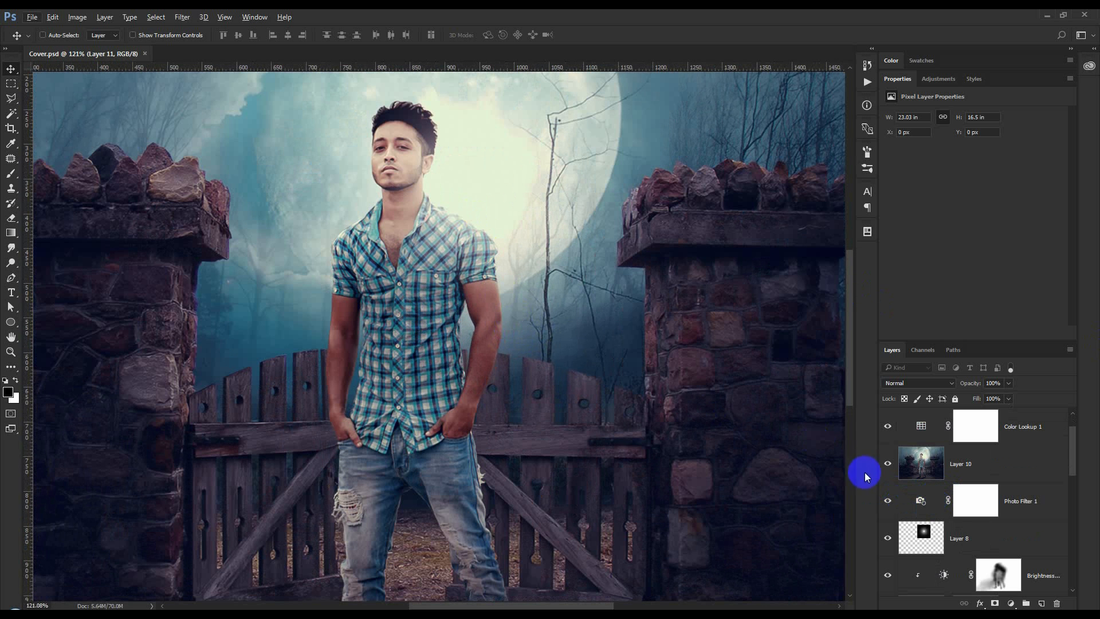
scroll(952, 492, "down", 1)
scroll(929, 542, "down", 1)
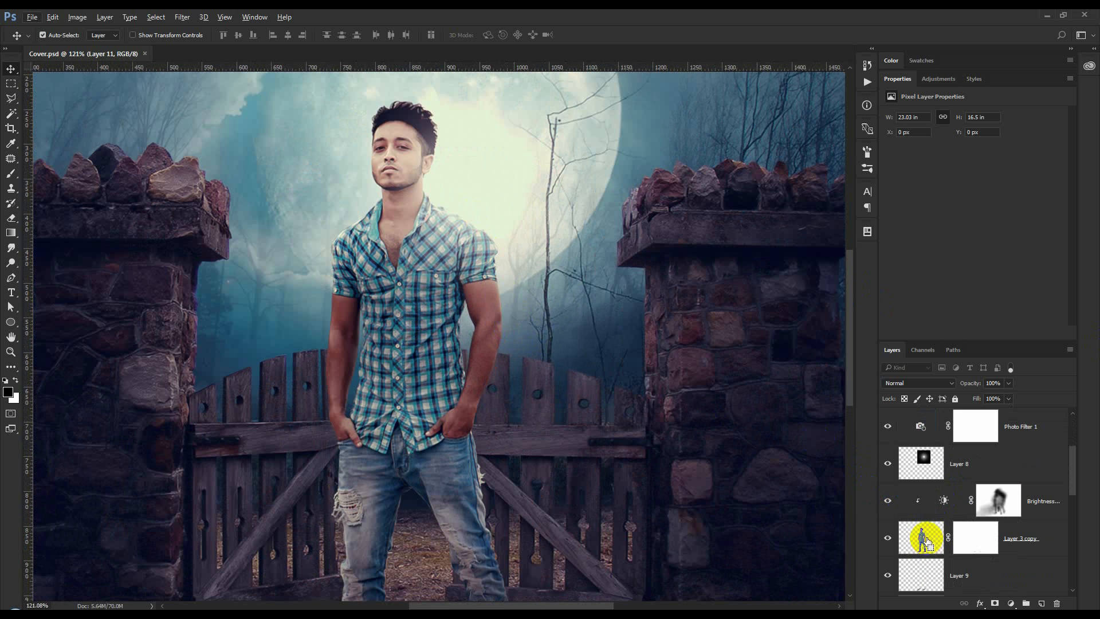
left_click(929, 542, "ctrl")
scroll(1007, 541, "up", 3)
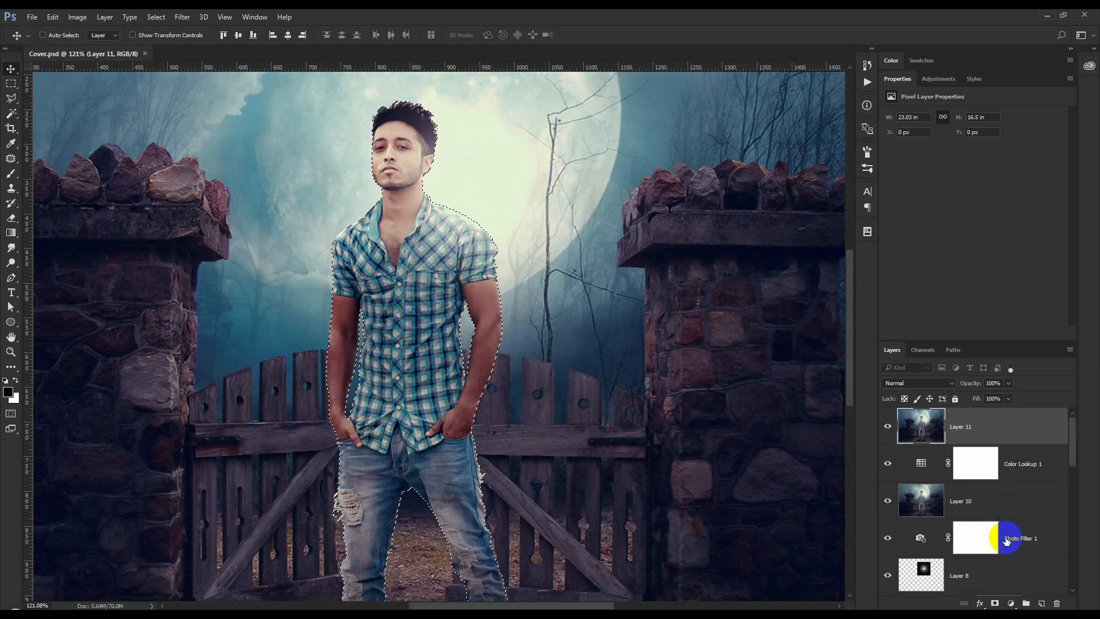
left_click(1042, 603)
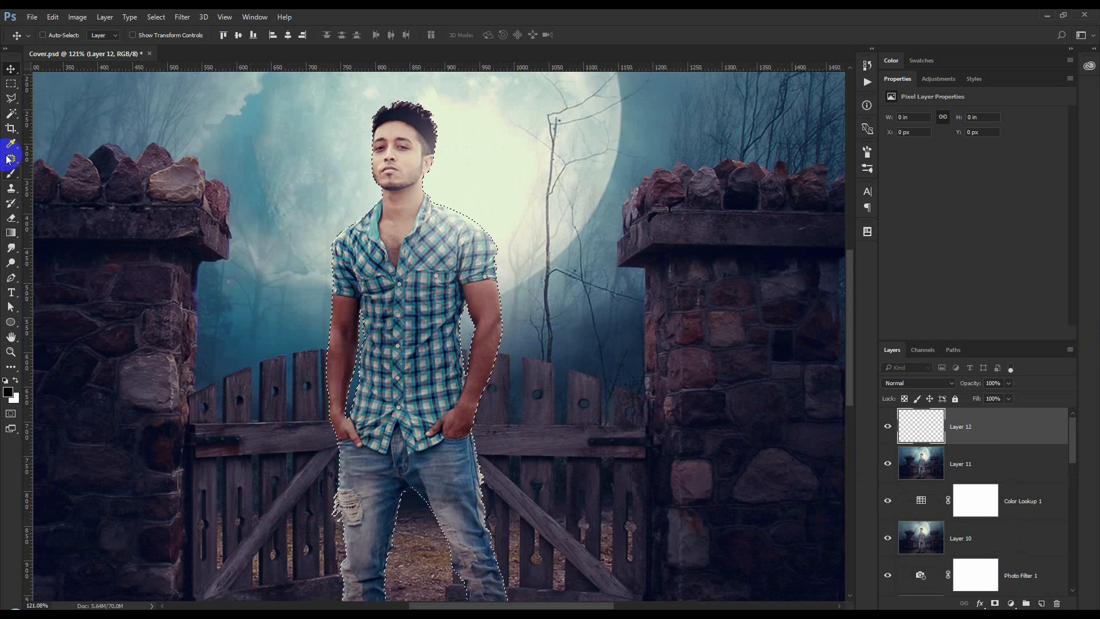
Step: Set up a soft round brush of size 45 with a pale blue-green sampled from the moon beside the man's head
left_click(11, 173)
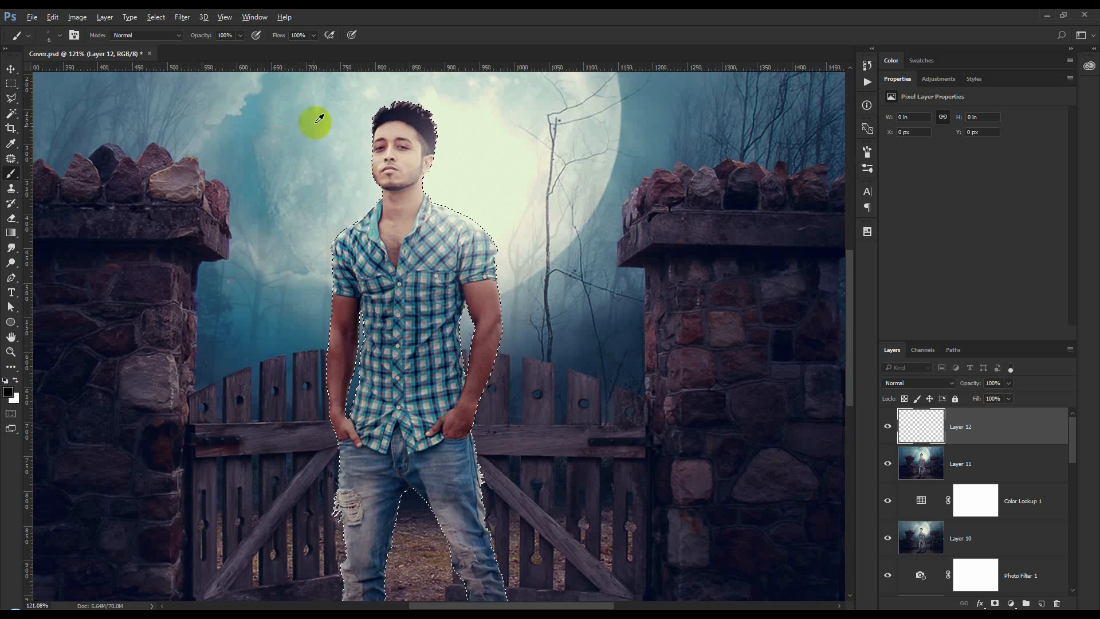
left_click(320, 118, "alt")
scroll(511, 258, "up", 4)
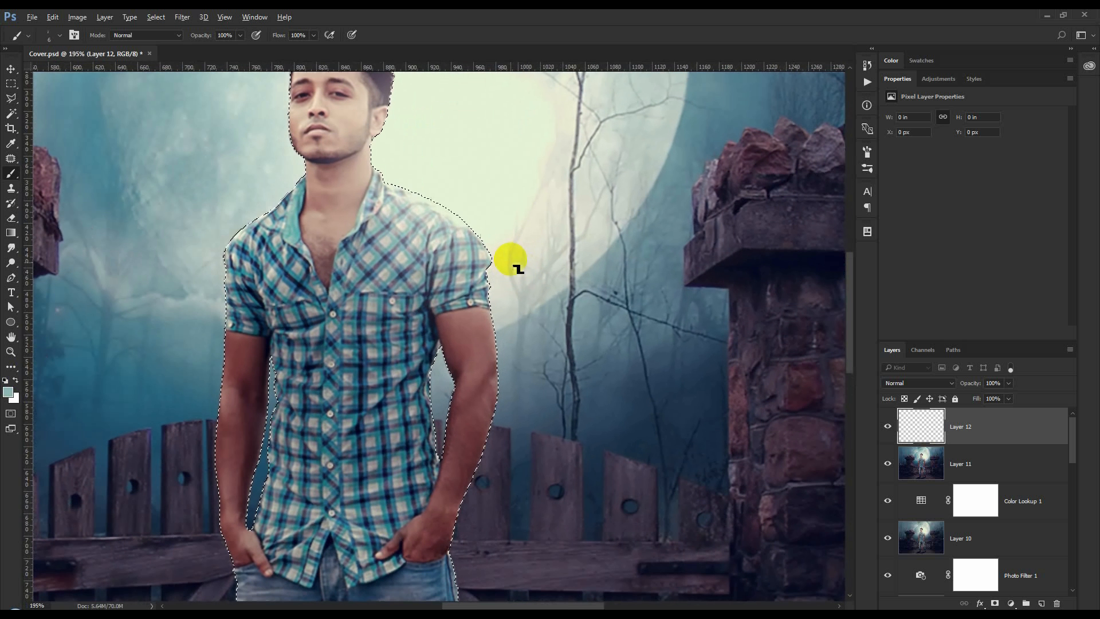
key("bracketright")
key("bracketright")
key("bracketright")
key("bracketright")
key("bracketright")
key("bracketright")
key("bracketright")
key("bracketright")
key("bracketright")
key("bracketright")
key("bracketright")
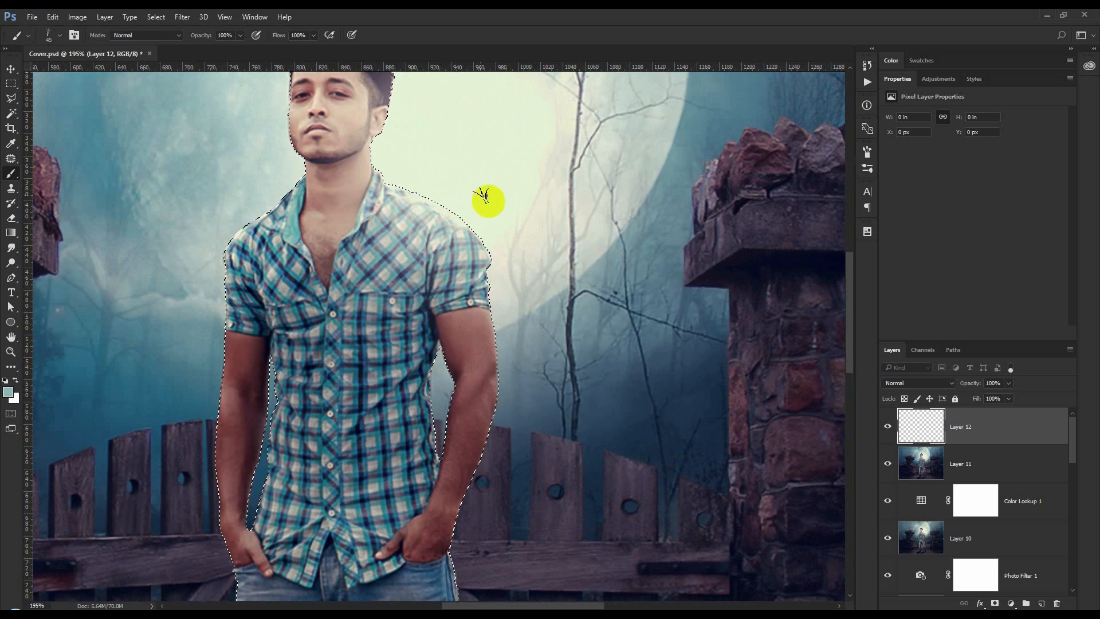
right_click(483, 195)
left_click(590, 290)
left_click(589, 44)
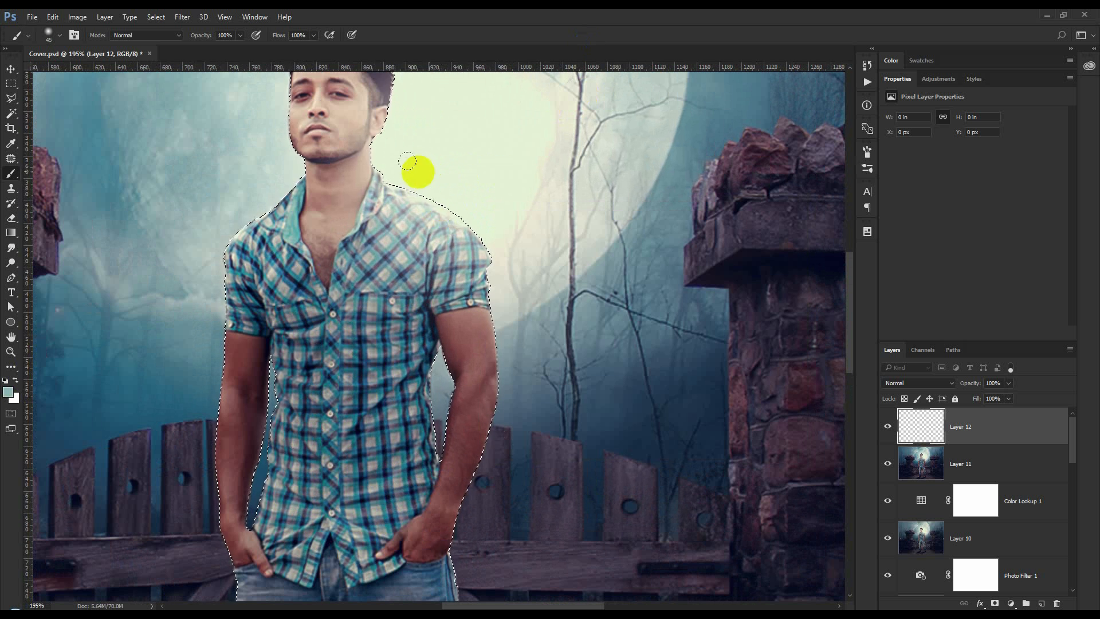
Step: Paint a pale rim light inside the selection along the man's moonlit shoulder, sleeve and arm, and undo the stroke over his hip
mouse_move(383, 151)
left_mouse_down()
mouse_move(377, 137)
mouse_move(403, 170)
left_mouse_up()
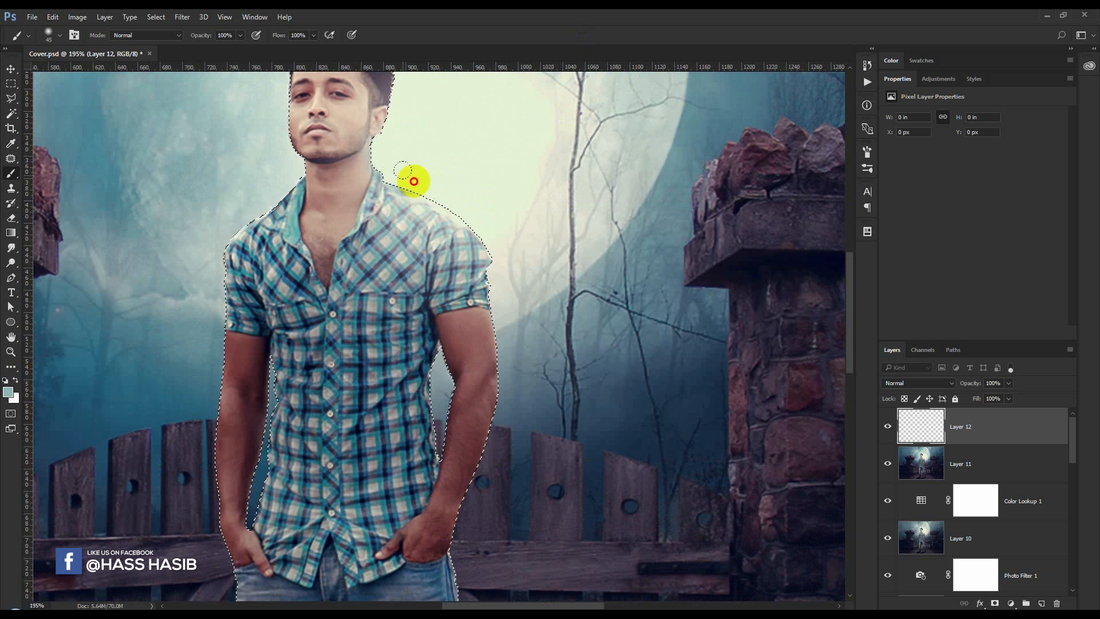
left_click_drag(493, 251, 507, 358)
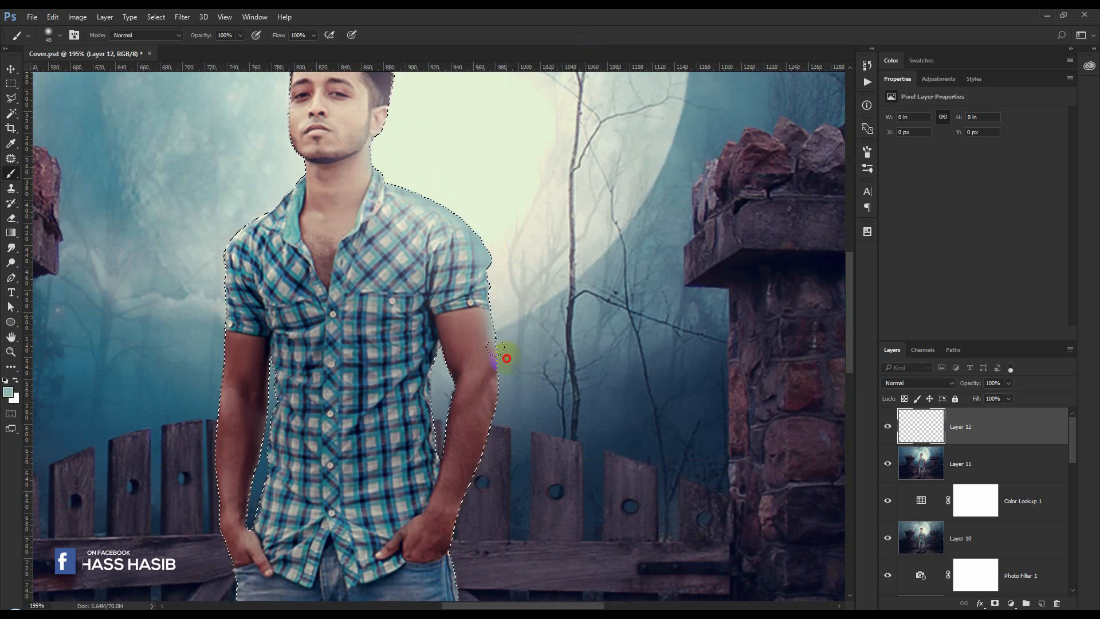
left_click_drag(497, 469, 499, 503)
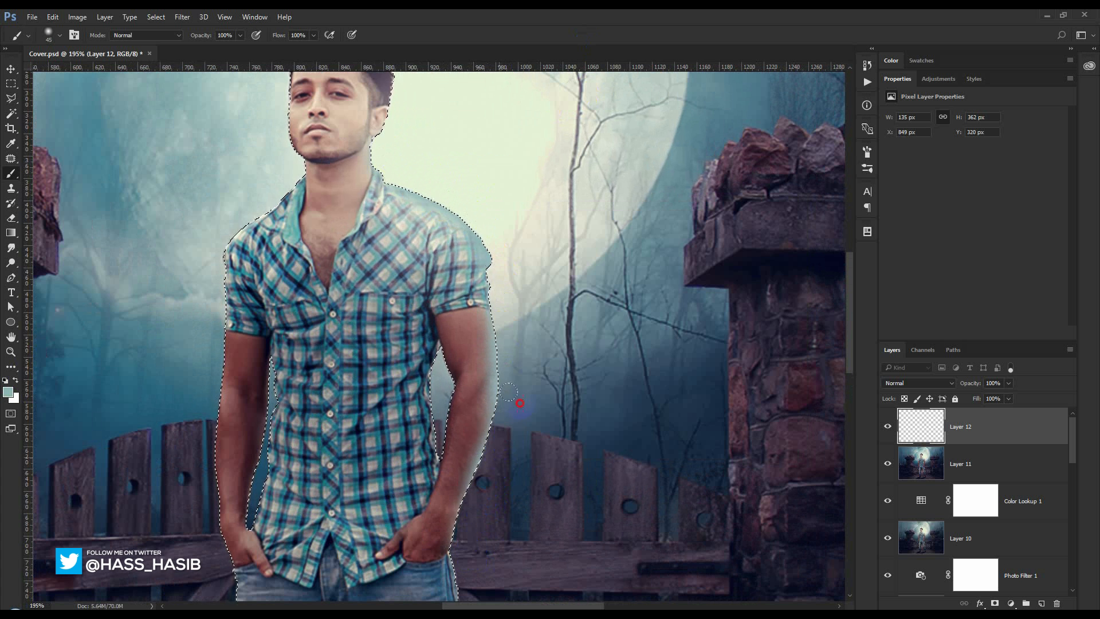
scroll(508, 393, "down", 5)
mouse_move(508, 393)
left_mouse_down()
mouse_move(468, 401)
mouse_move(464, 364)
left_mouse_up()
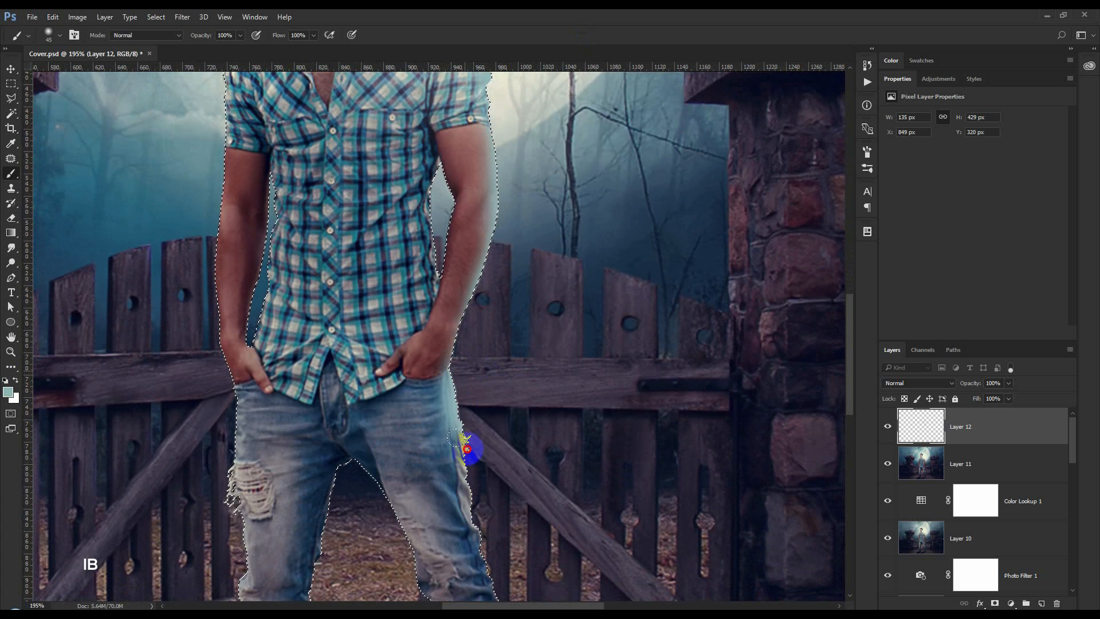
key("ctrl+z")
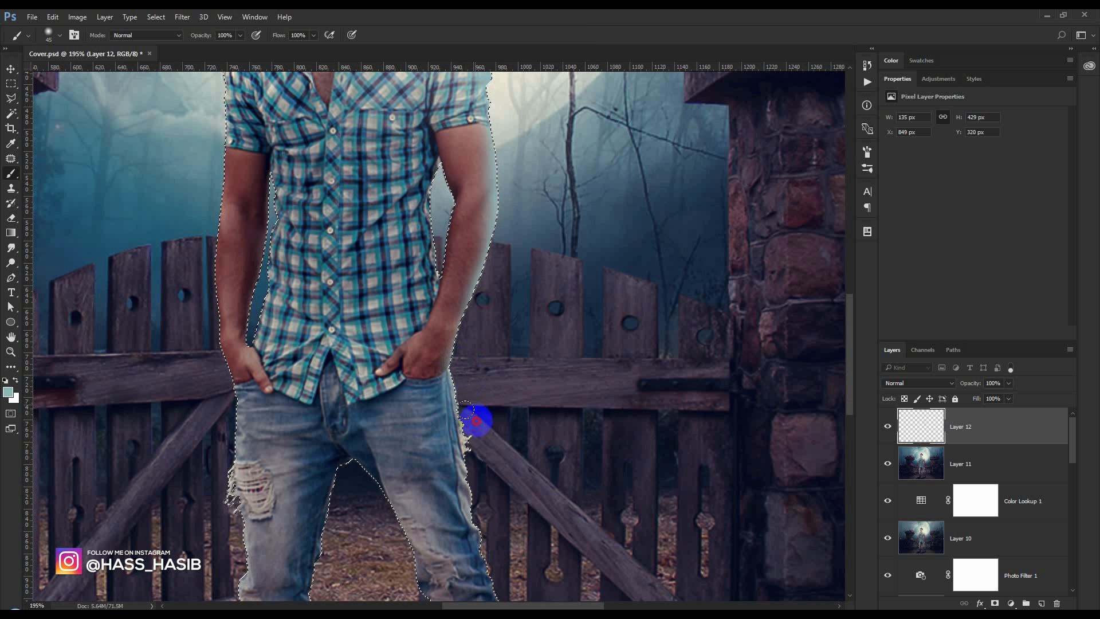
Step: Paint the rim light down the outer edge of the moonlit jeans leg and along the inner edge of the other leg
mouse_move(491, 543)
left_mouse_down()
mouse_move(524, 603)
mouse_move(441, 315)
left_mouse_up()
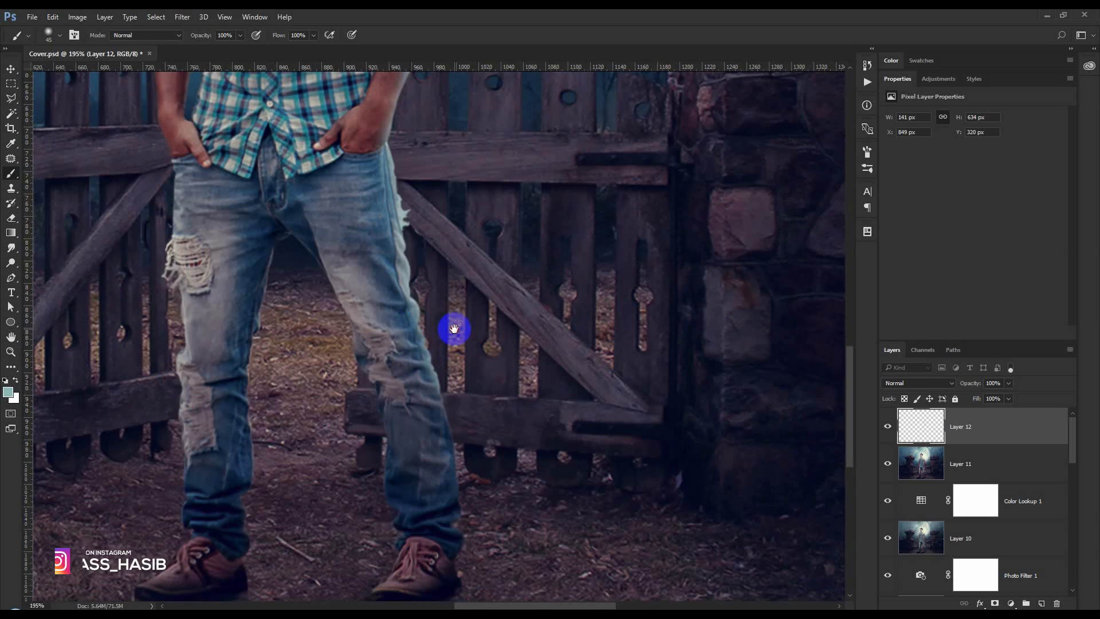
mouse_move(467, 421)
left_mouse_down()
mouse_move(514, 499)
mouse_move(342, 375)
mouse_move(282, 252)
left_mouse_up()
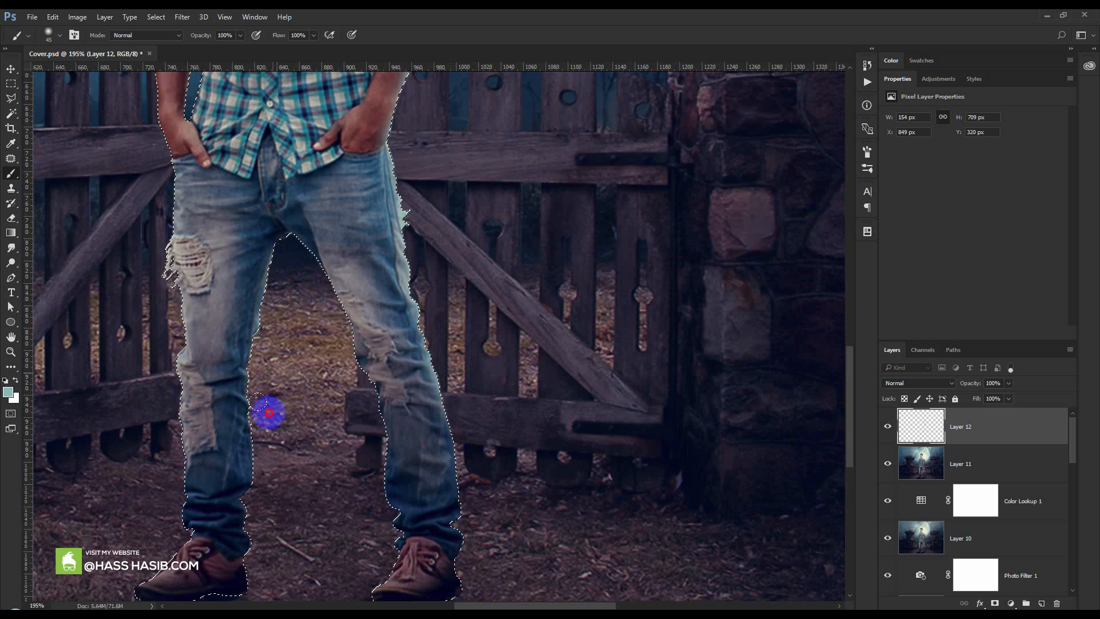
mouse_move(262, 477)
left_mouse_down()
mouse_move(255, 528)
mouse_move(270, 469)
left_mouse_up()
left_click(274, 344)
left_click_drag(269, 383, 298, 325)
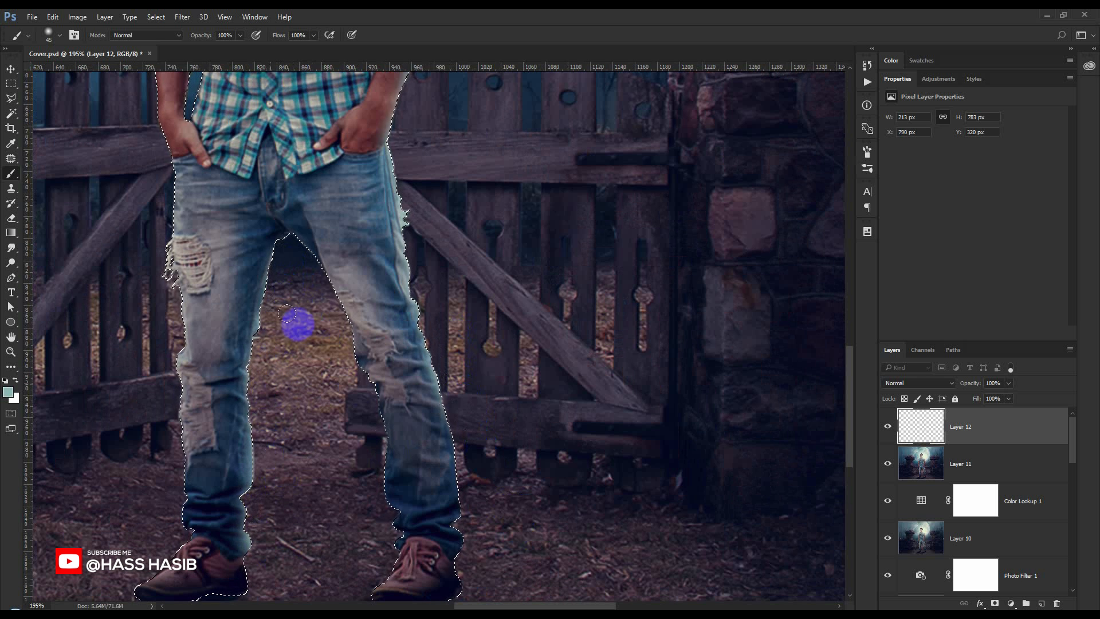
Step: Paint the rim light along the man's other sleeve and shoulder edge, and clear the selection
left_click_drag(338, 423, 400, 608)
mouse_move(247, 229)
left_mouse_down()
mouse_move(267, 459)
mouse_move(269, 441)
left_mouse_up()
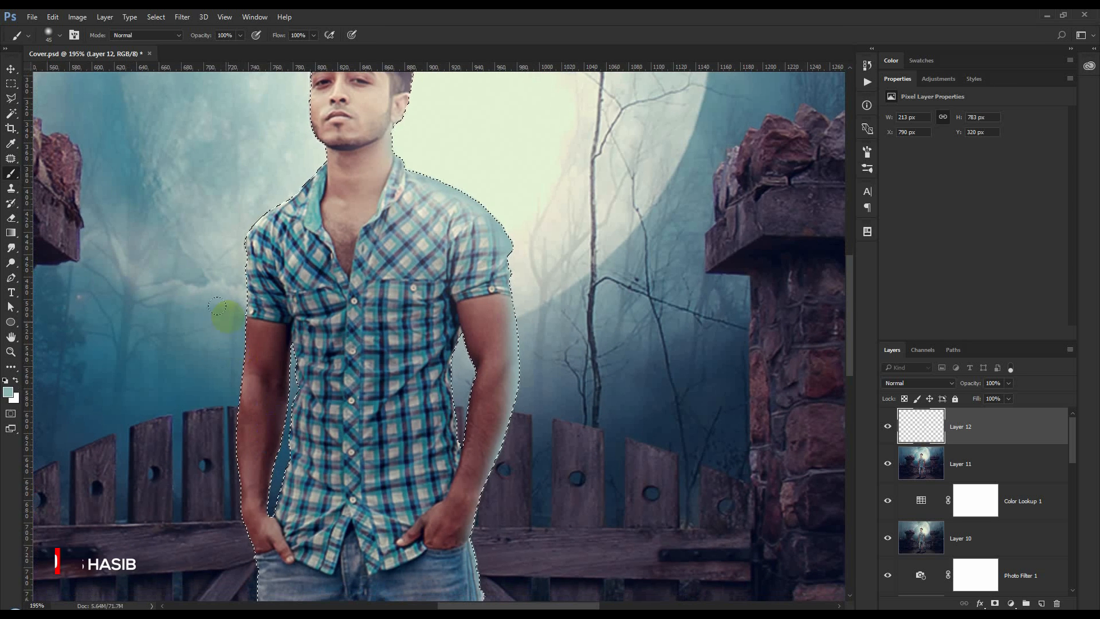
mouse_move(226, 318)
left_mouse_down()
mouse_move(202, 479)
mouse_move(214, 541)
mouse_move(202, 385)
mouse_move(226, 247)
left_mouse_up()
scroll(241, 247, "up", 3)
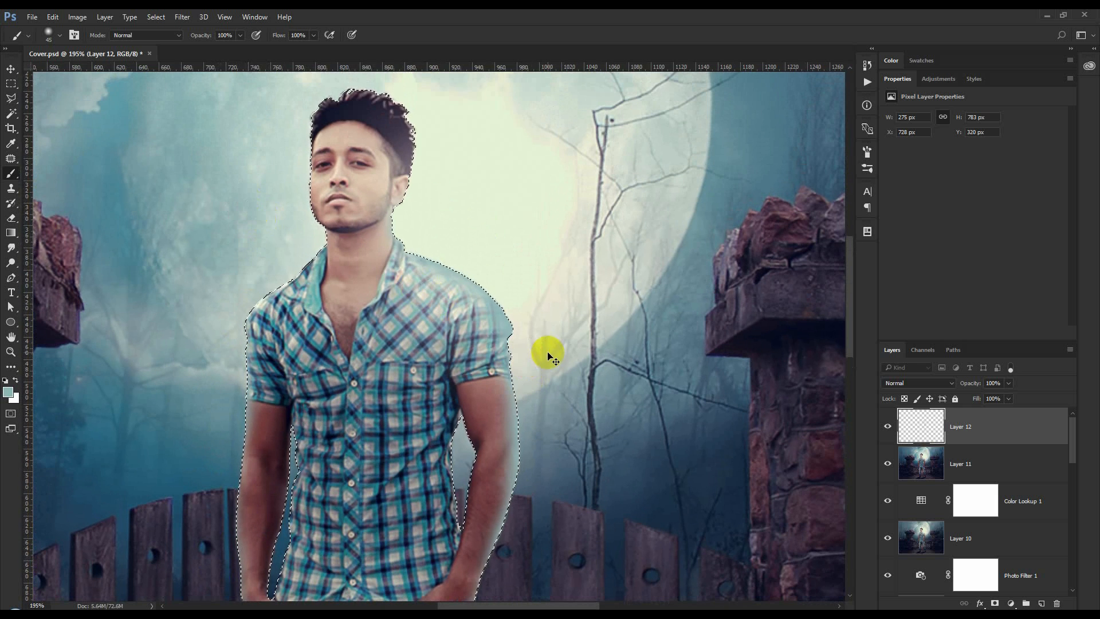
key("ctrl+d")
scroll(532, 350, "down", 7)
scroll(533, 451, "down", 2)
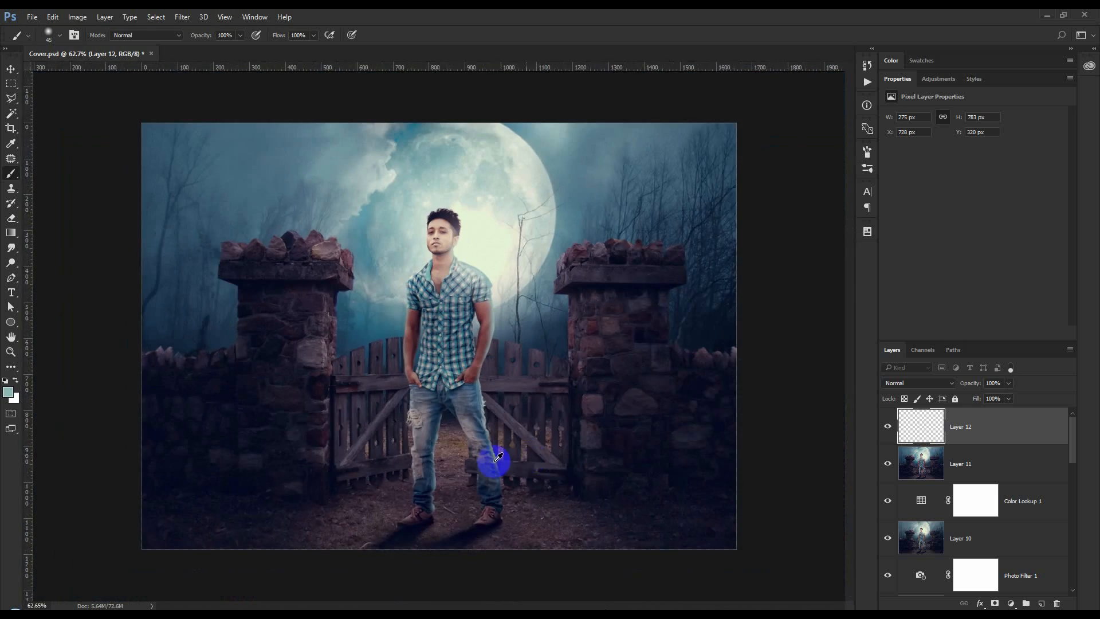
Step: Try Screen, Color Dodge, Linear Dodge (Add), Lighter Color and Vivid Light on the rim light layer, and settle on Hard Light
scroll(490, 458, "up", 4)
left_click(917, 382)
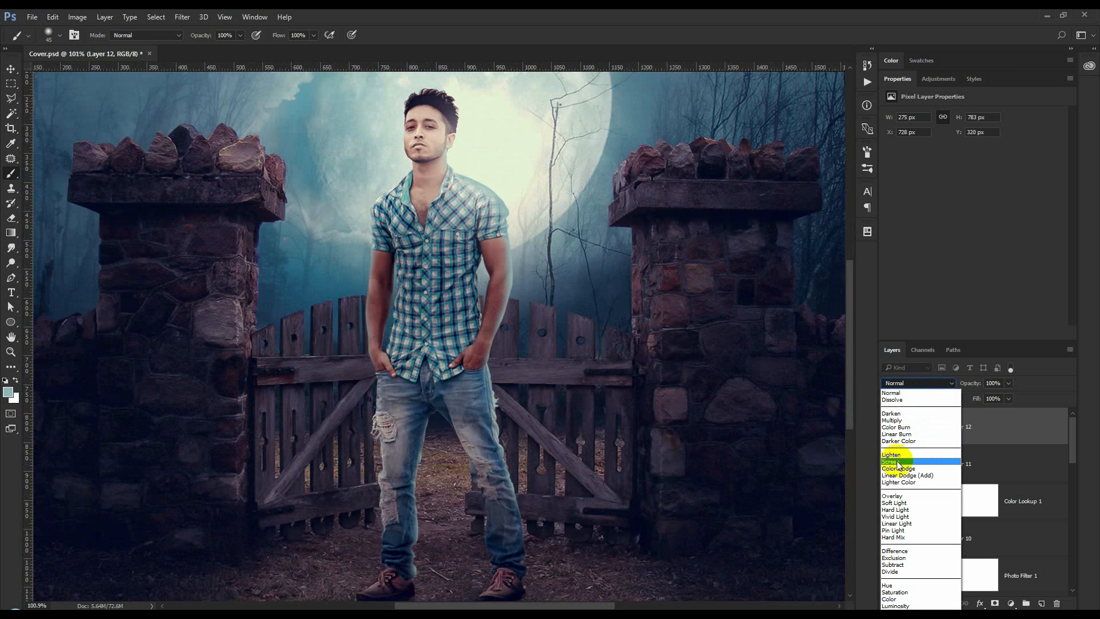
left_click(898, 462)
scroll(902, 384, "down", 2)
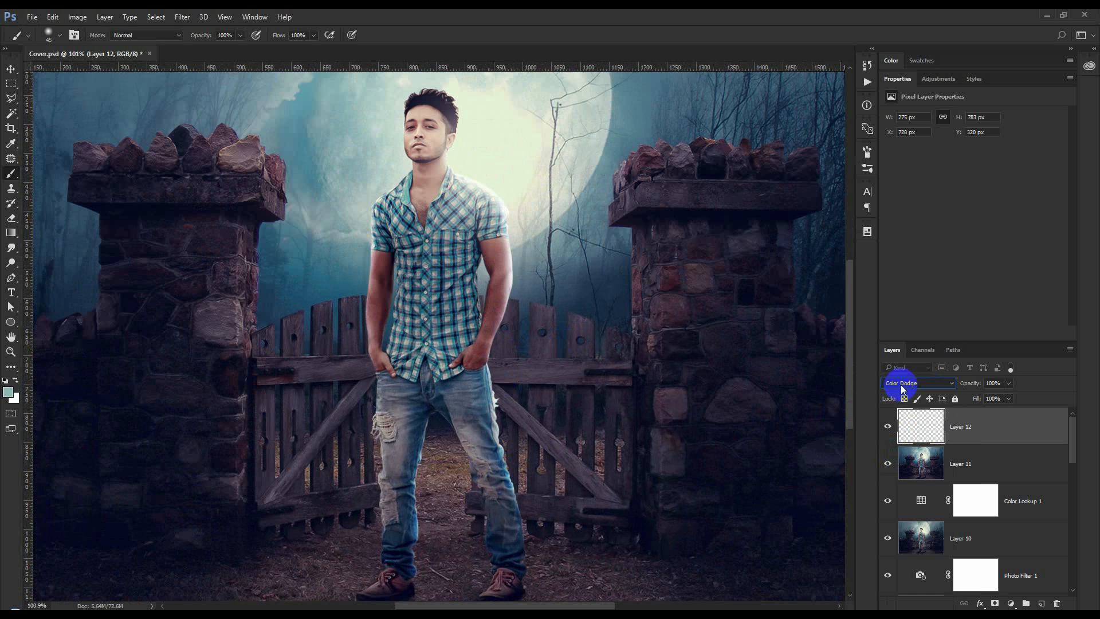
scroll(902, 384, "up", 1)
scroll(901, 384, "down", 1)
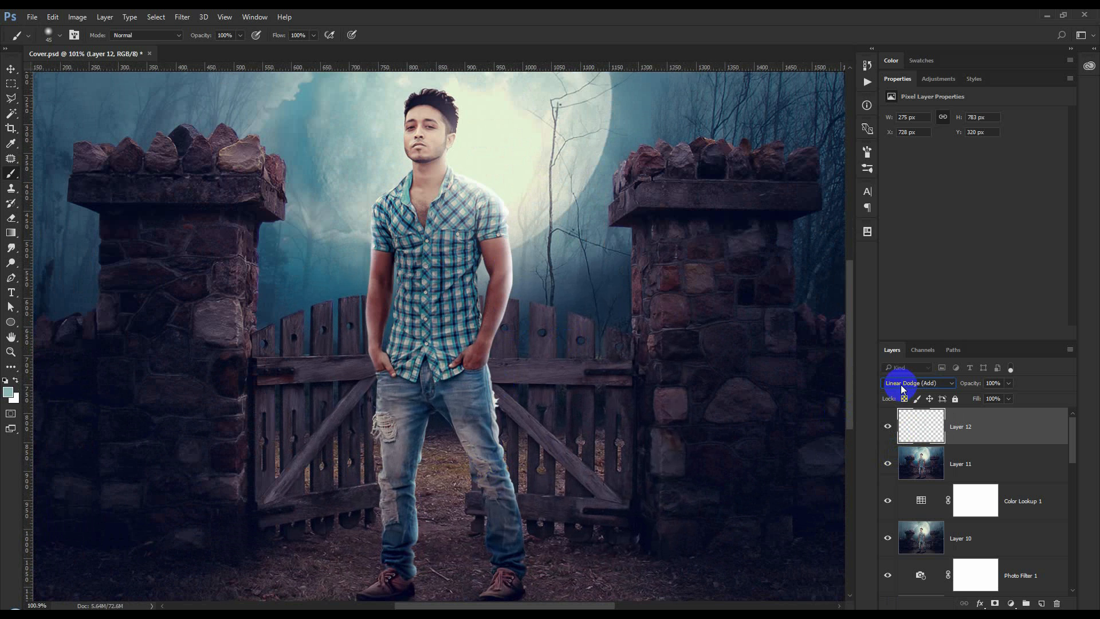
scroll(901, 384, "up", 1)
scroll(902, 384, "down", 1)
scroll(901, 384, "down", 2)
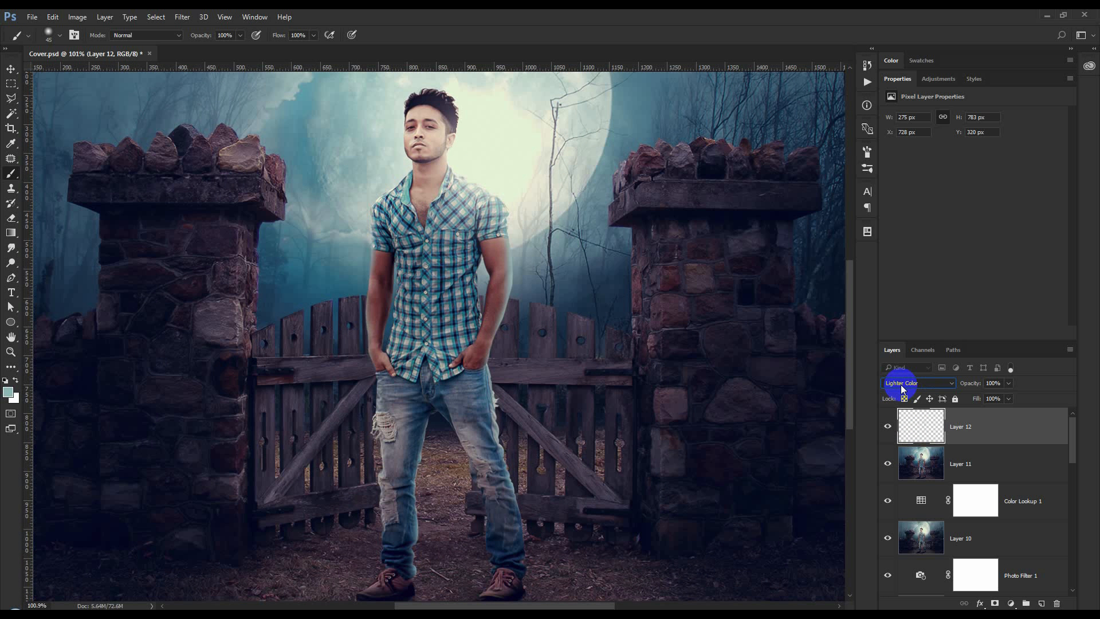
scroll(902, 384, "down", 2)
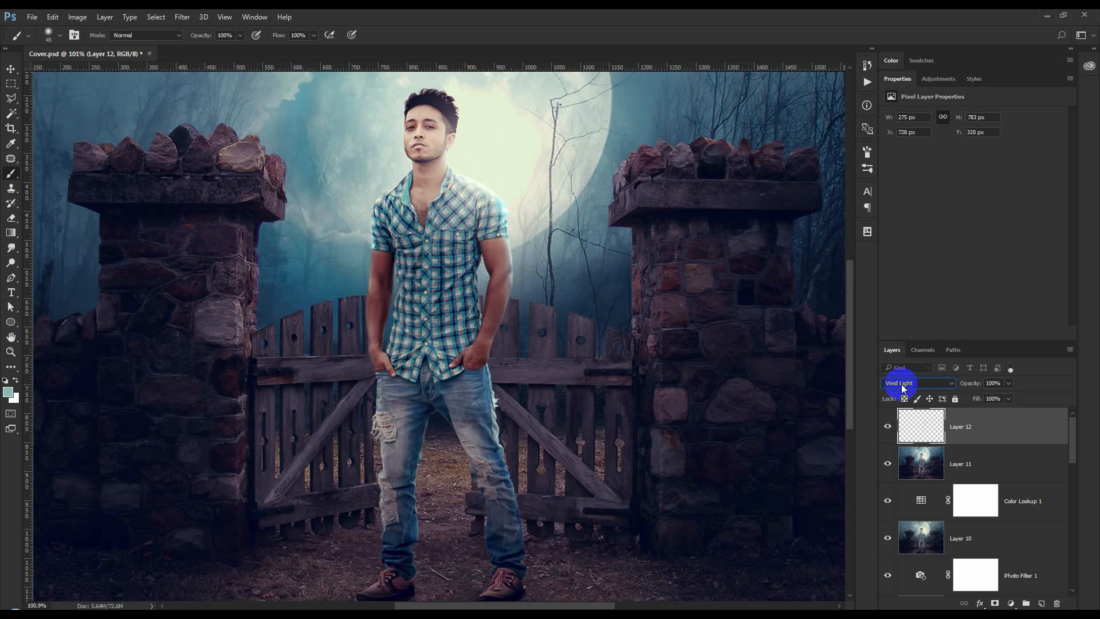
scroll(902, 384, "up", 1)
Step: Compare the image with and without the rim light layer, leaving the layer visible
left_click(889, 427)
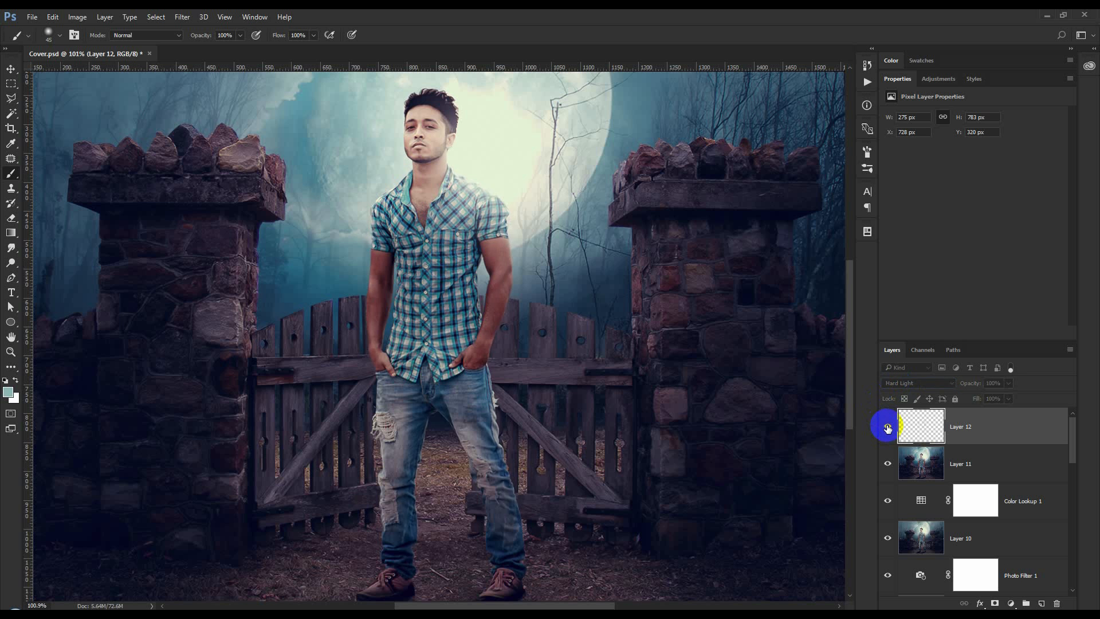
left_click(889, 426)
left_click(888, 427)
left_click(889, 427)
left_click(888, 427)
left_click(889, 427)
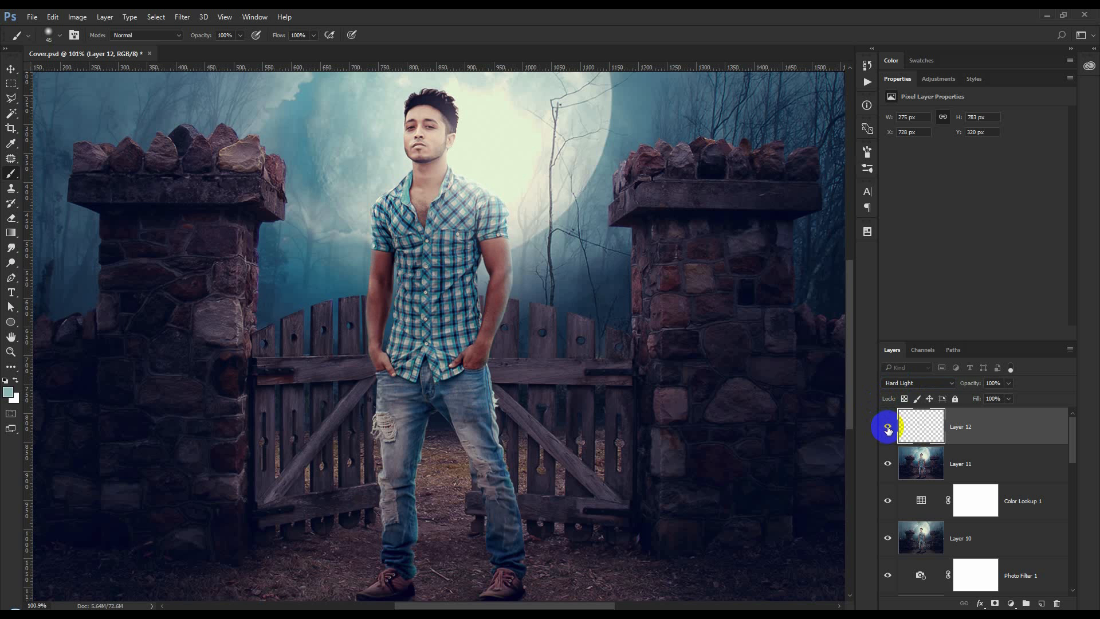
Step: Apply Hue/Saturation to the rim light layer with Hue at +180 and Saturation lowered to its minimum
left_click(10, 69)
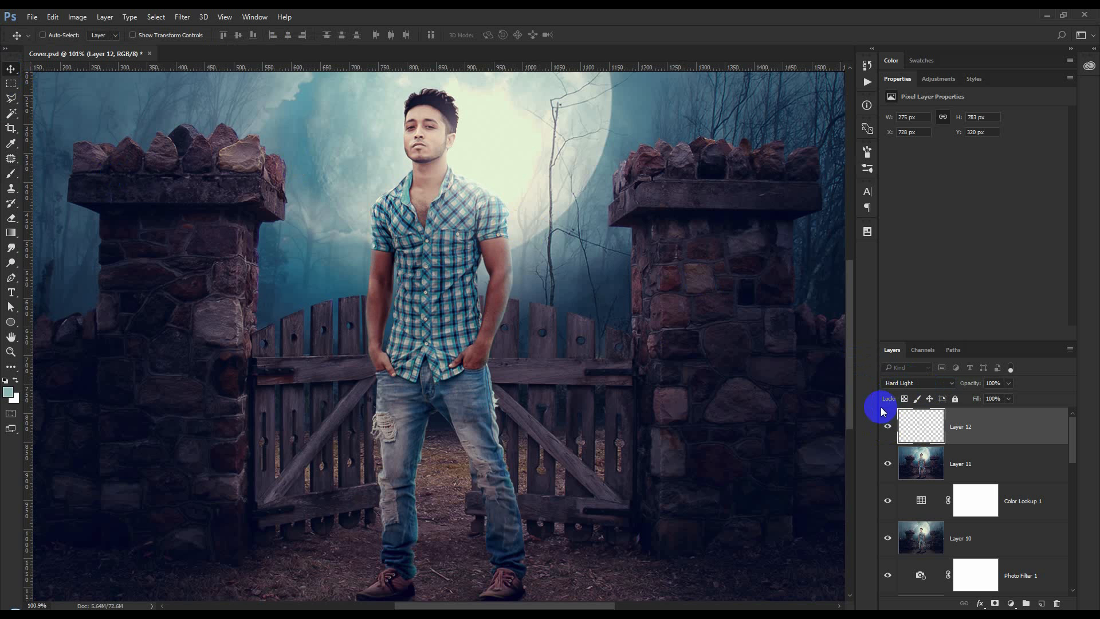
left_click(78, 17)
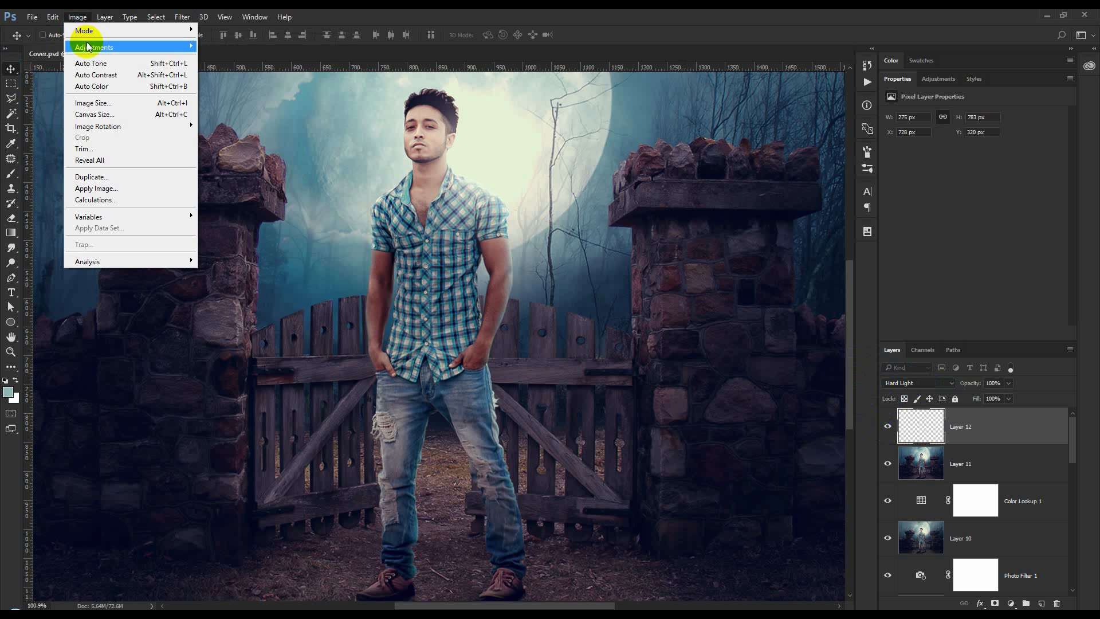
mouse_move(94, 47)
left_click(235, 109)
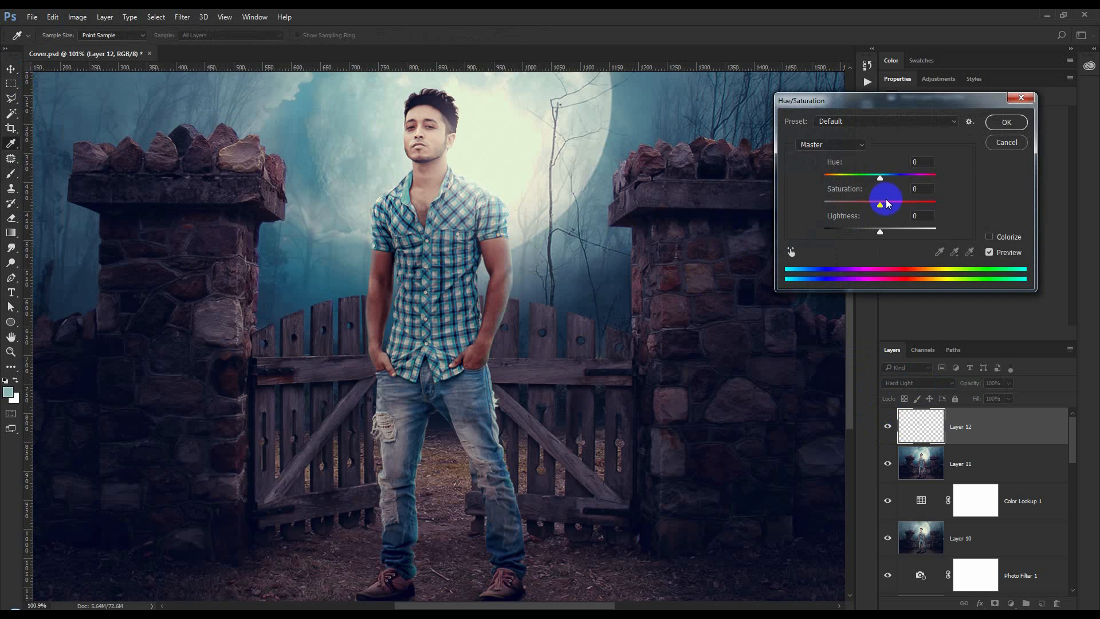
left_click_drag(881, 181, 962, 180)
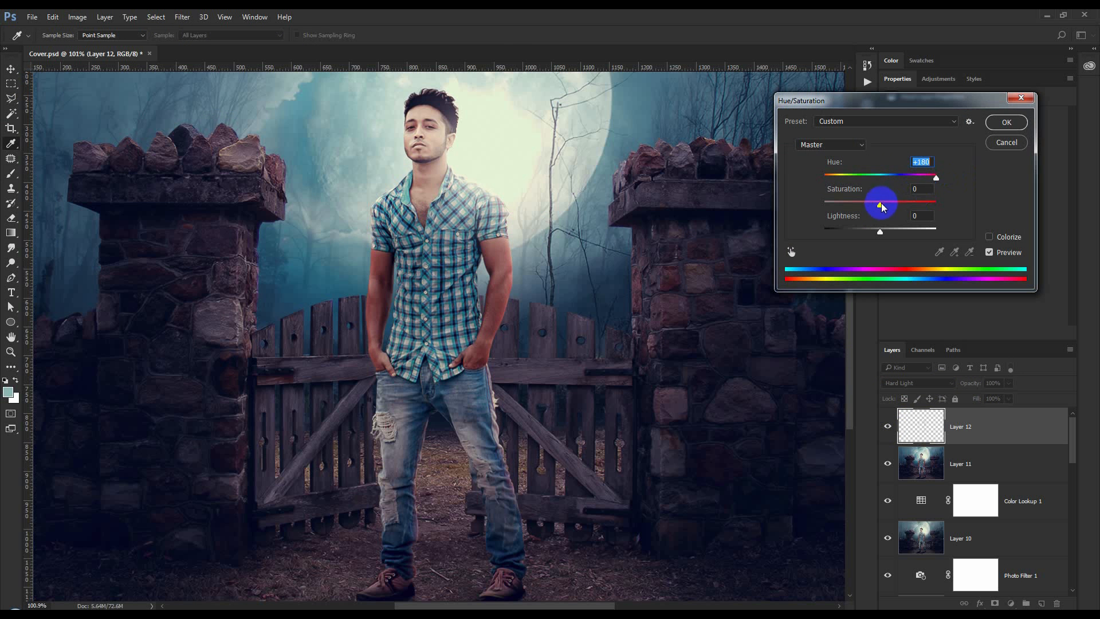
left_click_drag(880, 204, 824, 205)
left_click(1001, 123)
key("v")
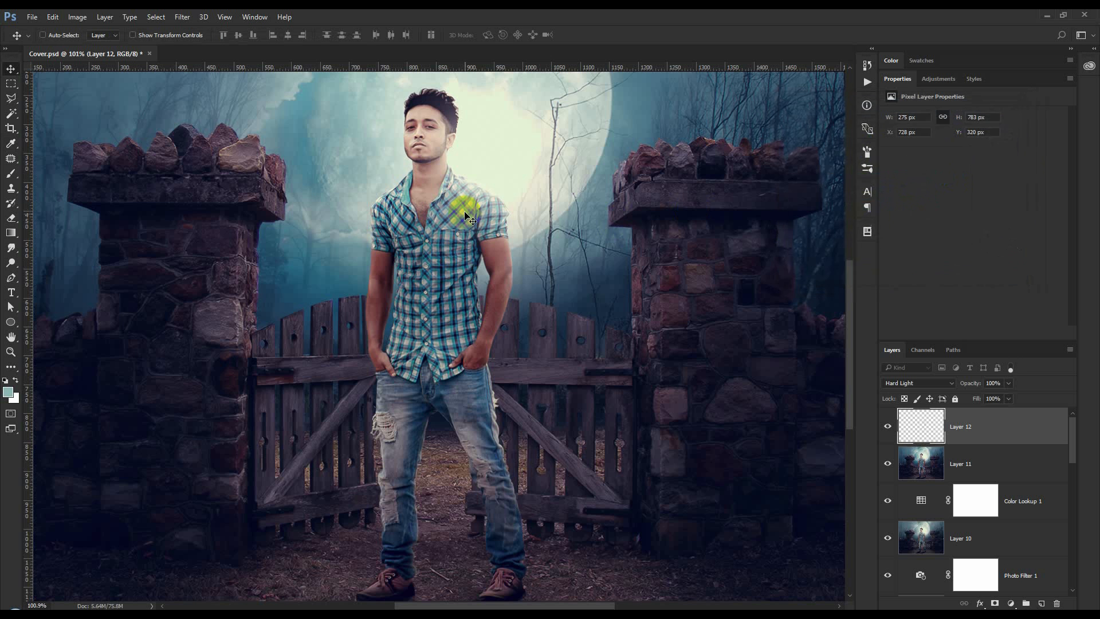
Step: Duplicate the desaturated rim light layer twice to strengthen the glow along the man's edges
scroll(465, 212, "down", 3)
key("ctrl+j")
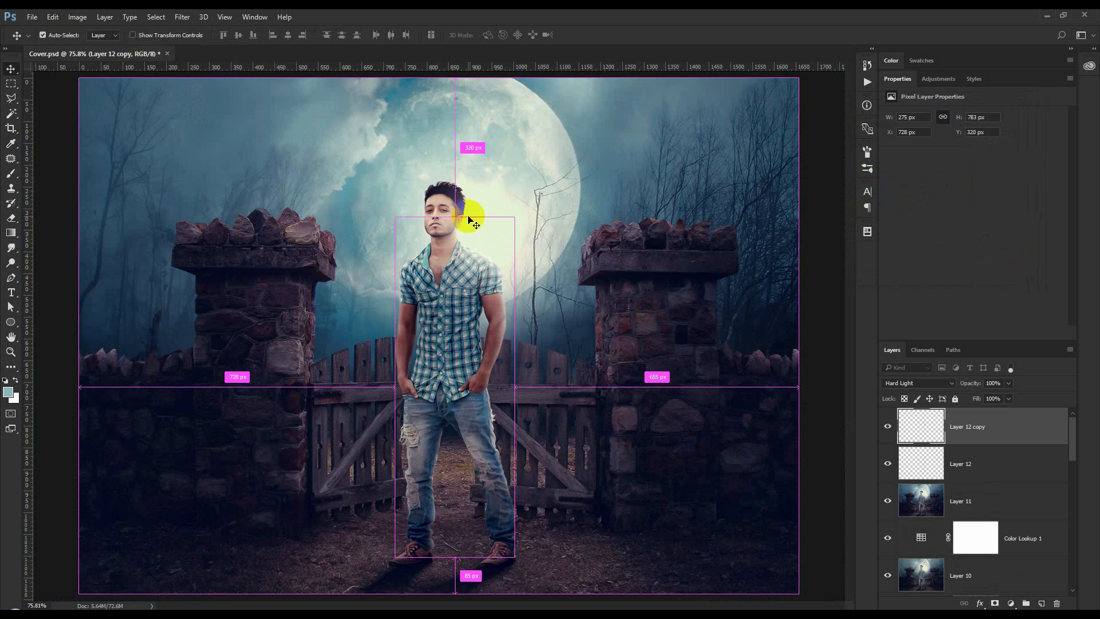
scroll(546, 351, "down", 1)
scroll(523, 381, "up", 3)
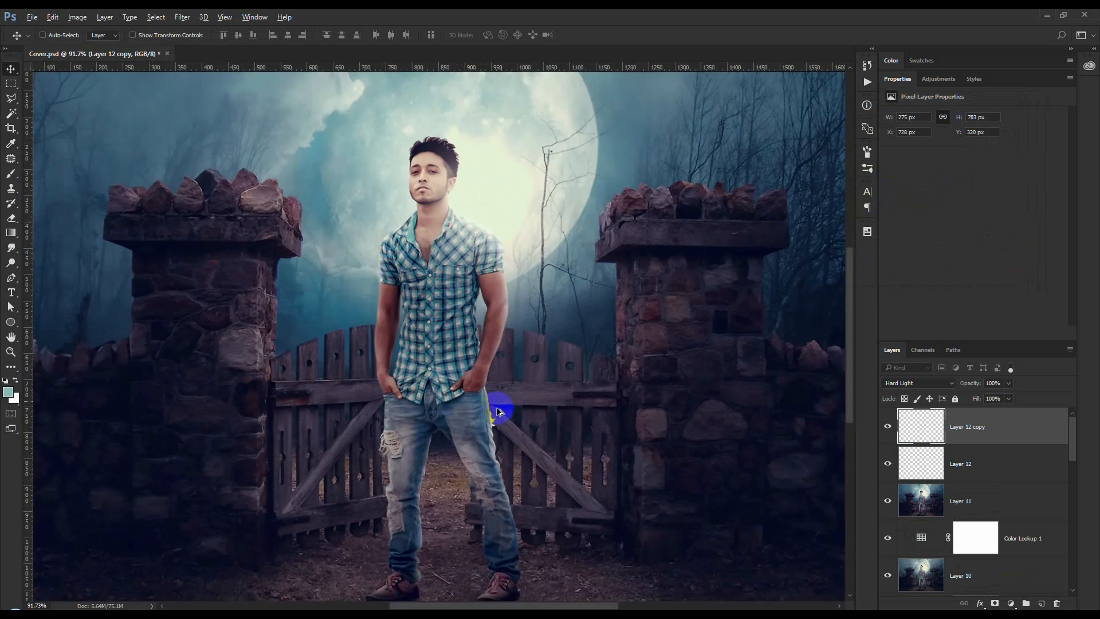
key("ctrl+j")
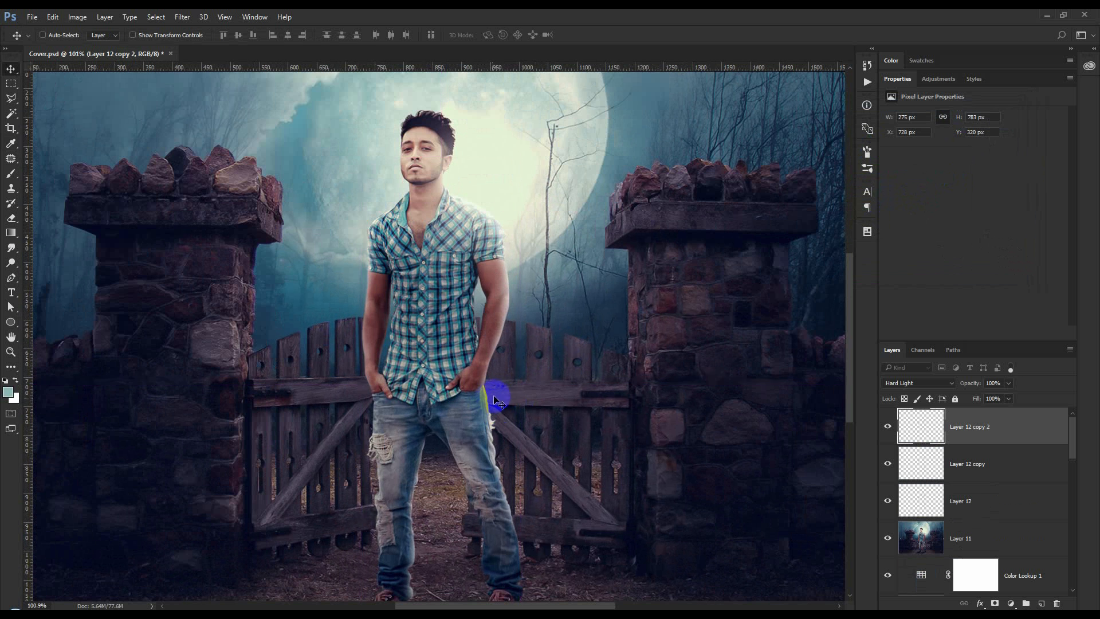
Step: Save the finished composite Cover.psd and review the whole image
scroll(496, 396, "down", 3)
key("ctrl+s")
scroll(562, 399, "down", 1)
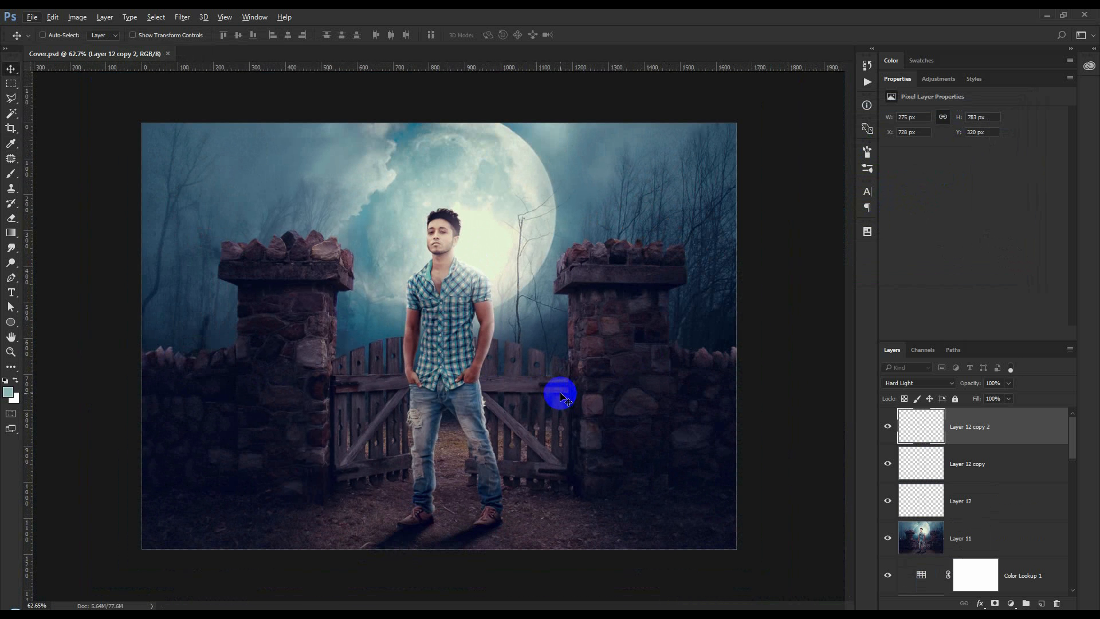
scroll(525, 361, "down", 1)
scroll(526, 363, "up", 1)
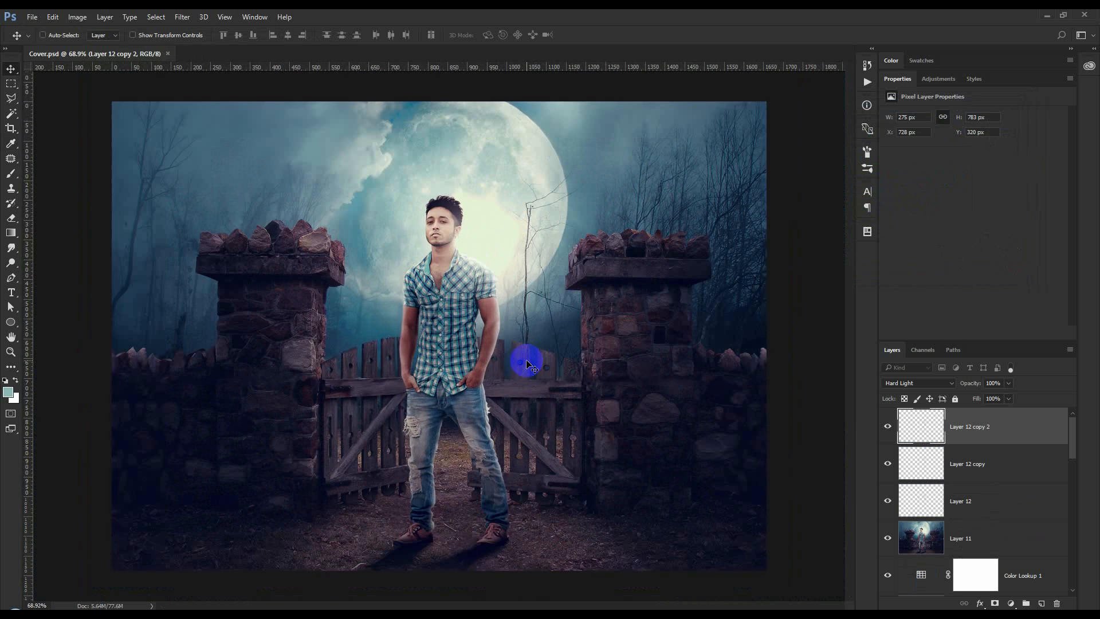